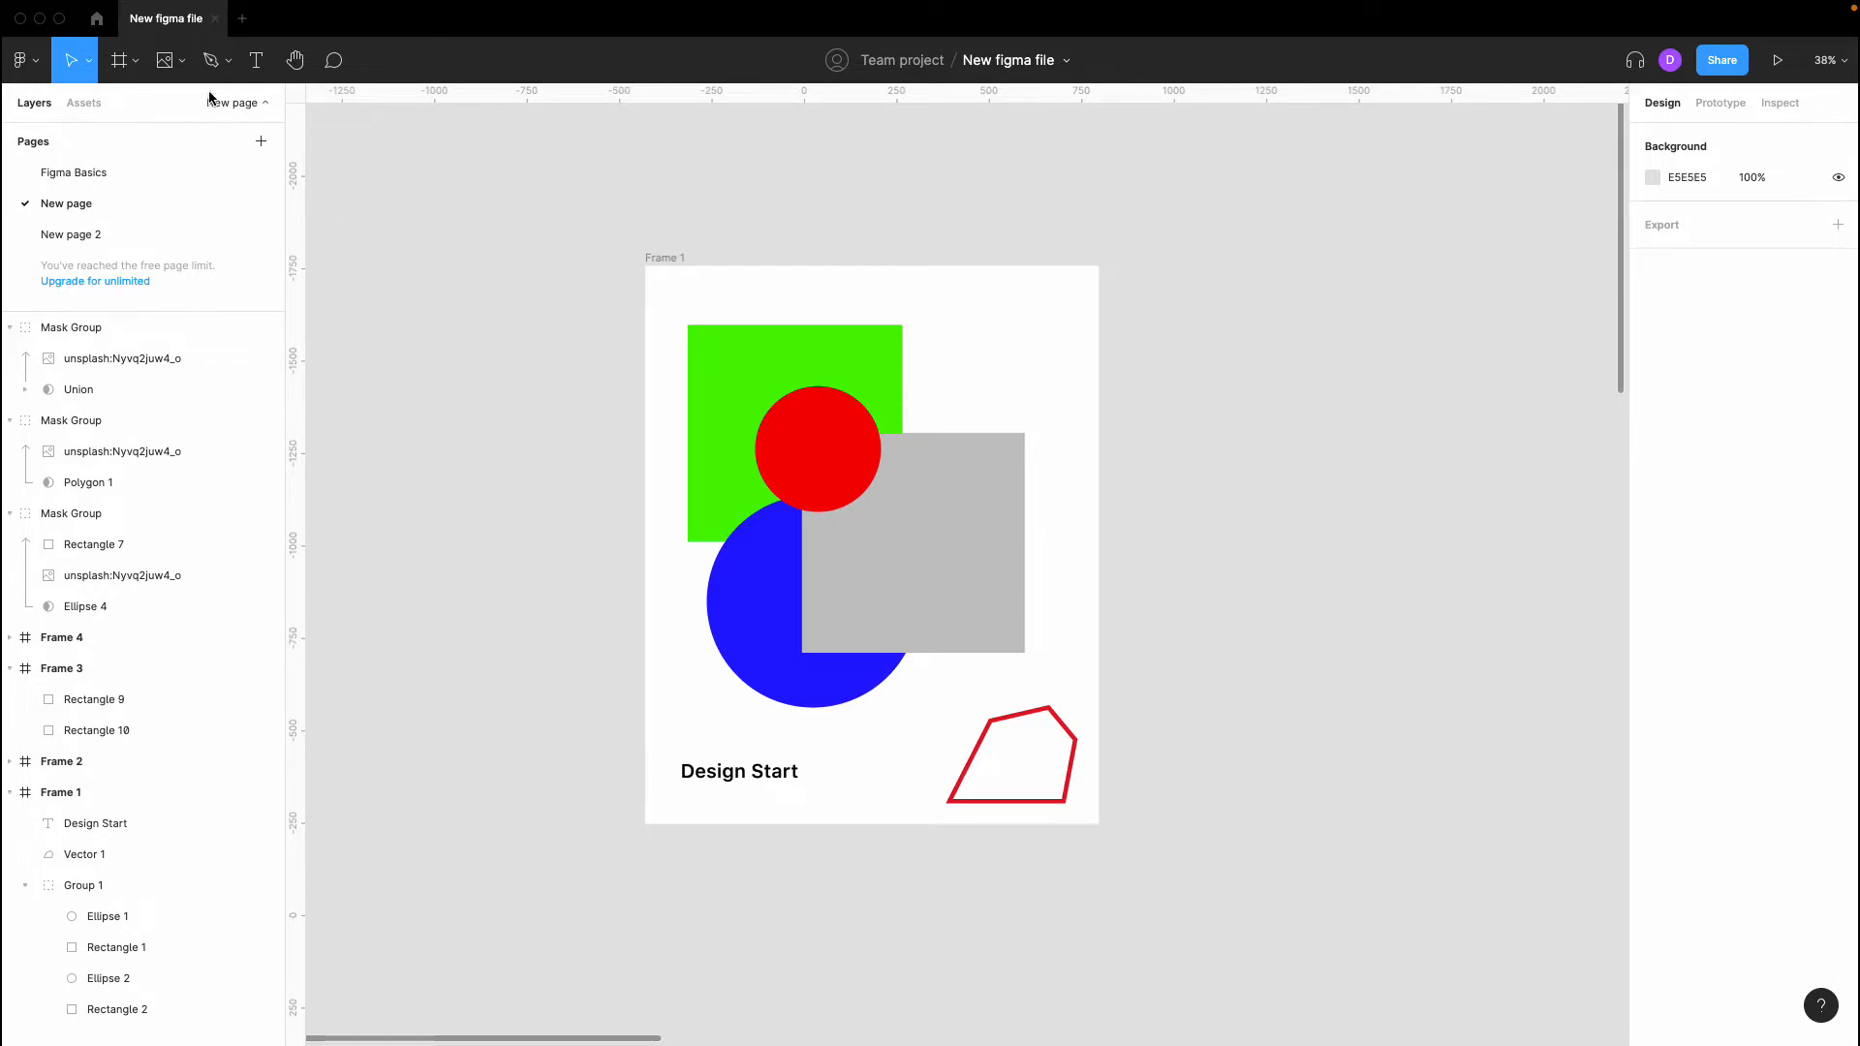
Draw a square about 278 × 278 on the empty canvas beside Frame 1, level with the frame's upper edge
{"action": "left_click", "coordinate": [183, 61]}
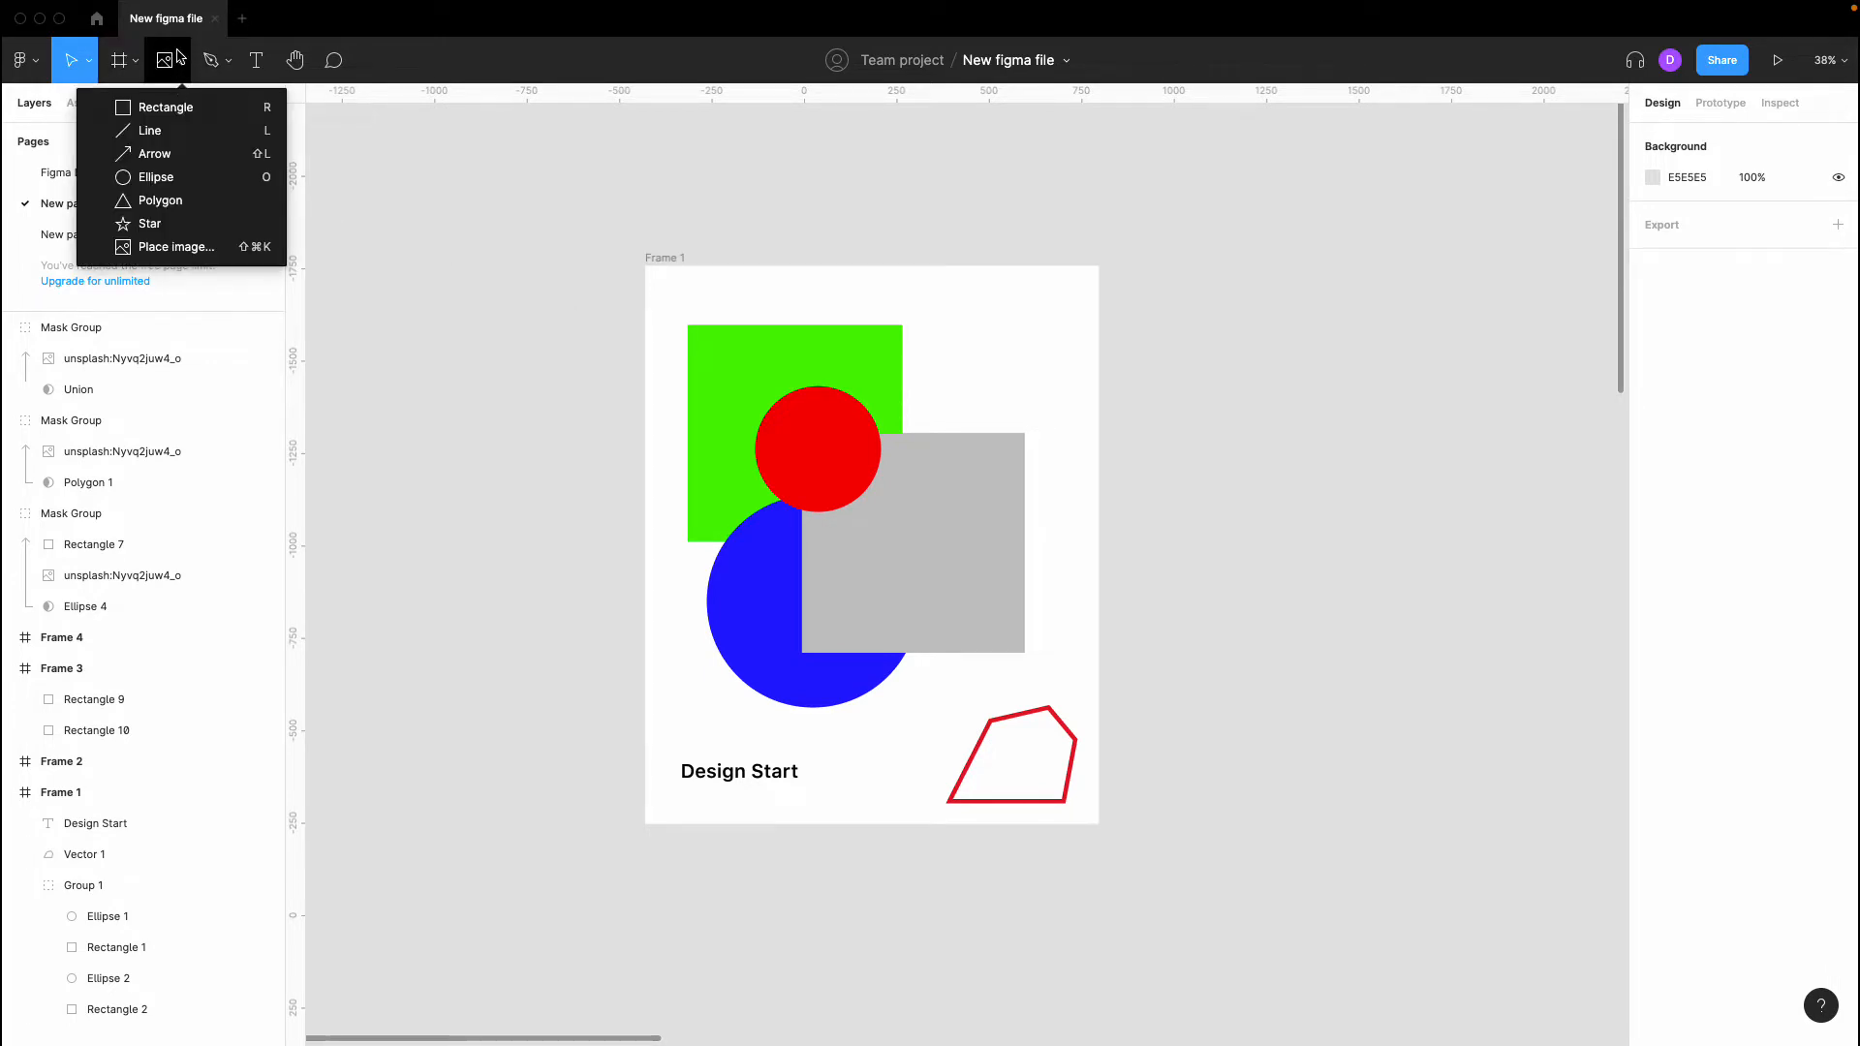
{"action": "left_click", "coordinate": [179, 111]}
{"action": "left_click_drag", "start_coordinate": [409, 265], "coordinate": [512, 368]}
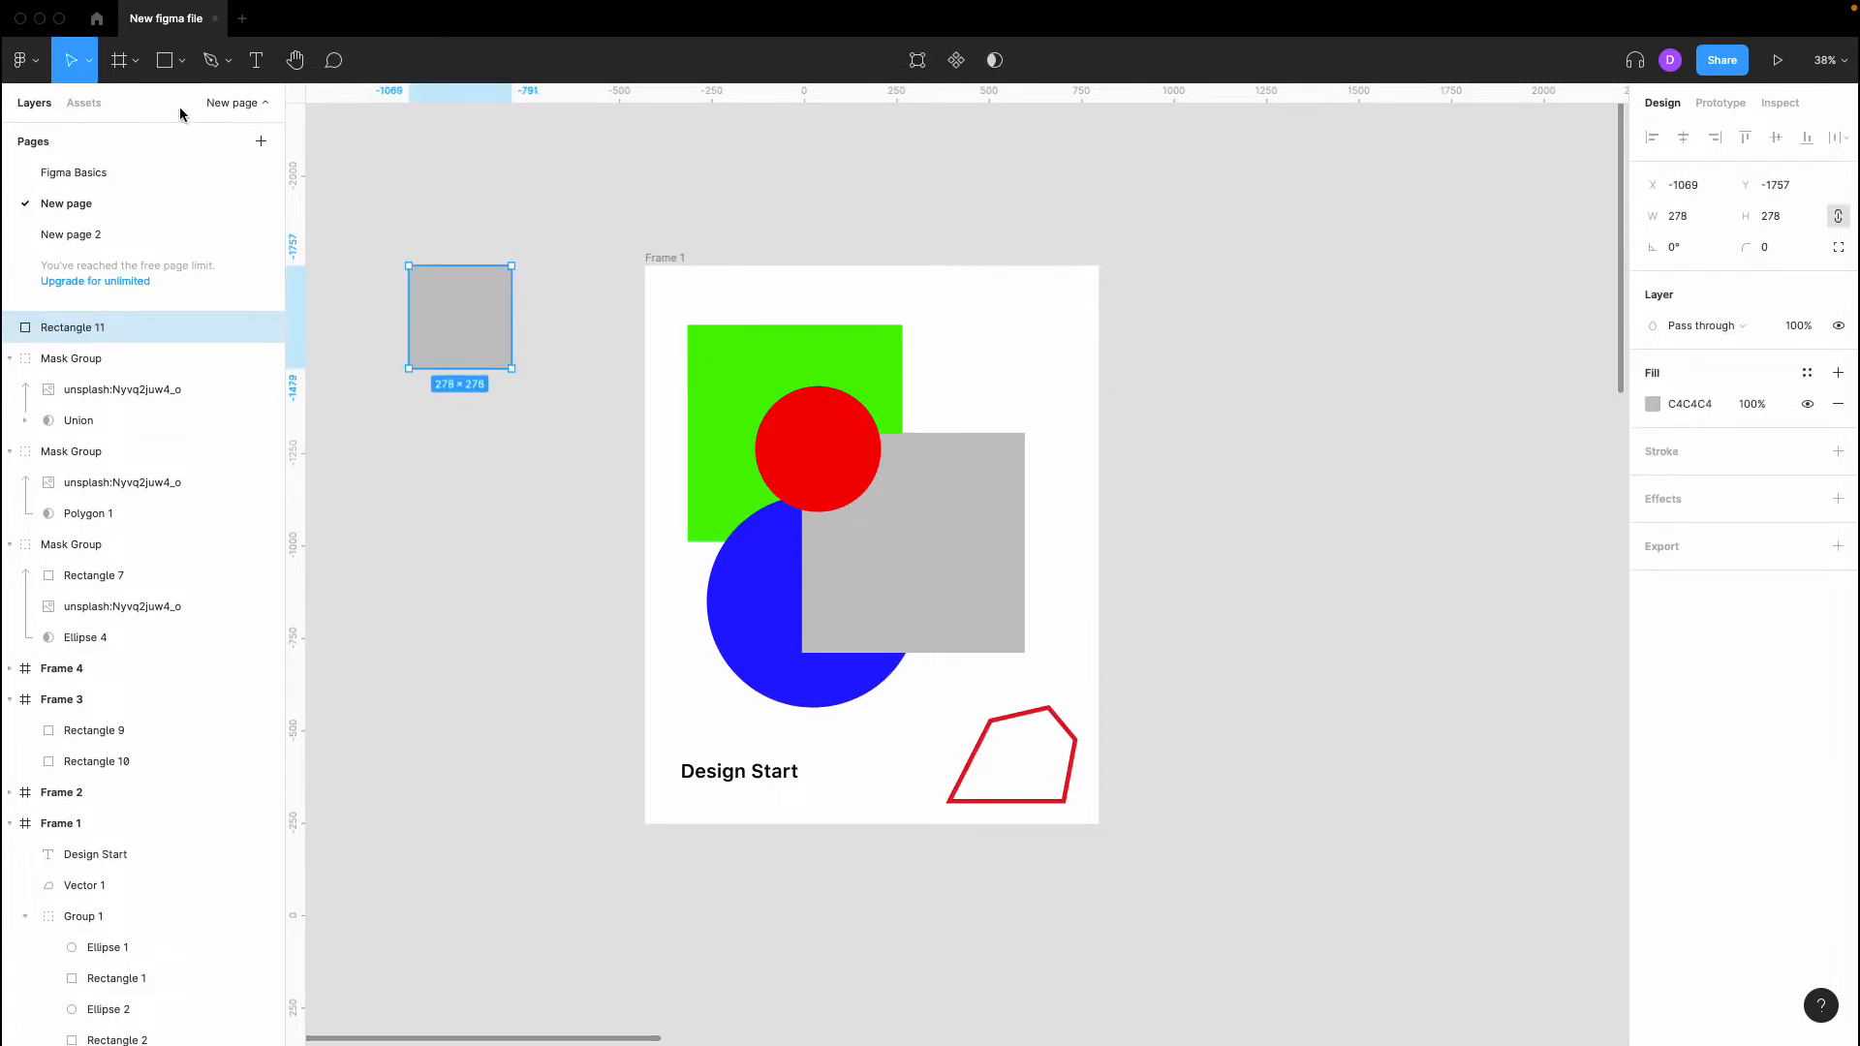
Draw a horizontal line and, beneath it, a horizontal arrow pointing right, each about 294 long, below the new square
{"action": "left_click", "coordinate": [210, 60]}
{"action": "left_click", "coordinate": [178, 56]}
{"action": "left_click", "coordinate": [151, 131]}
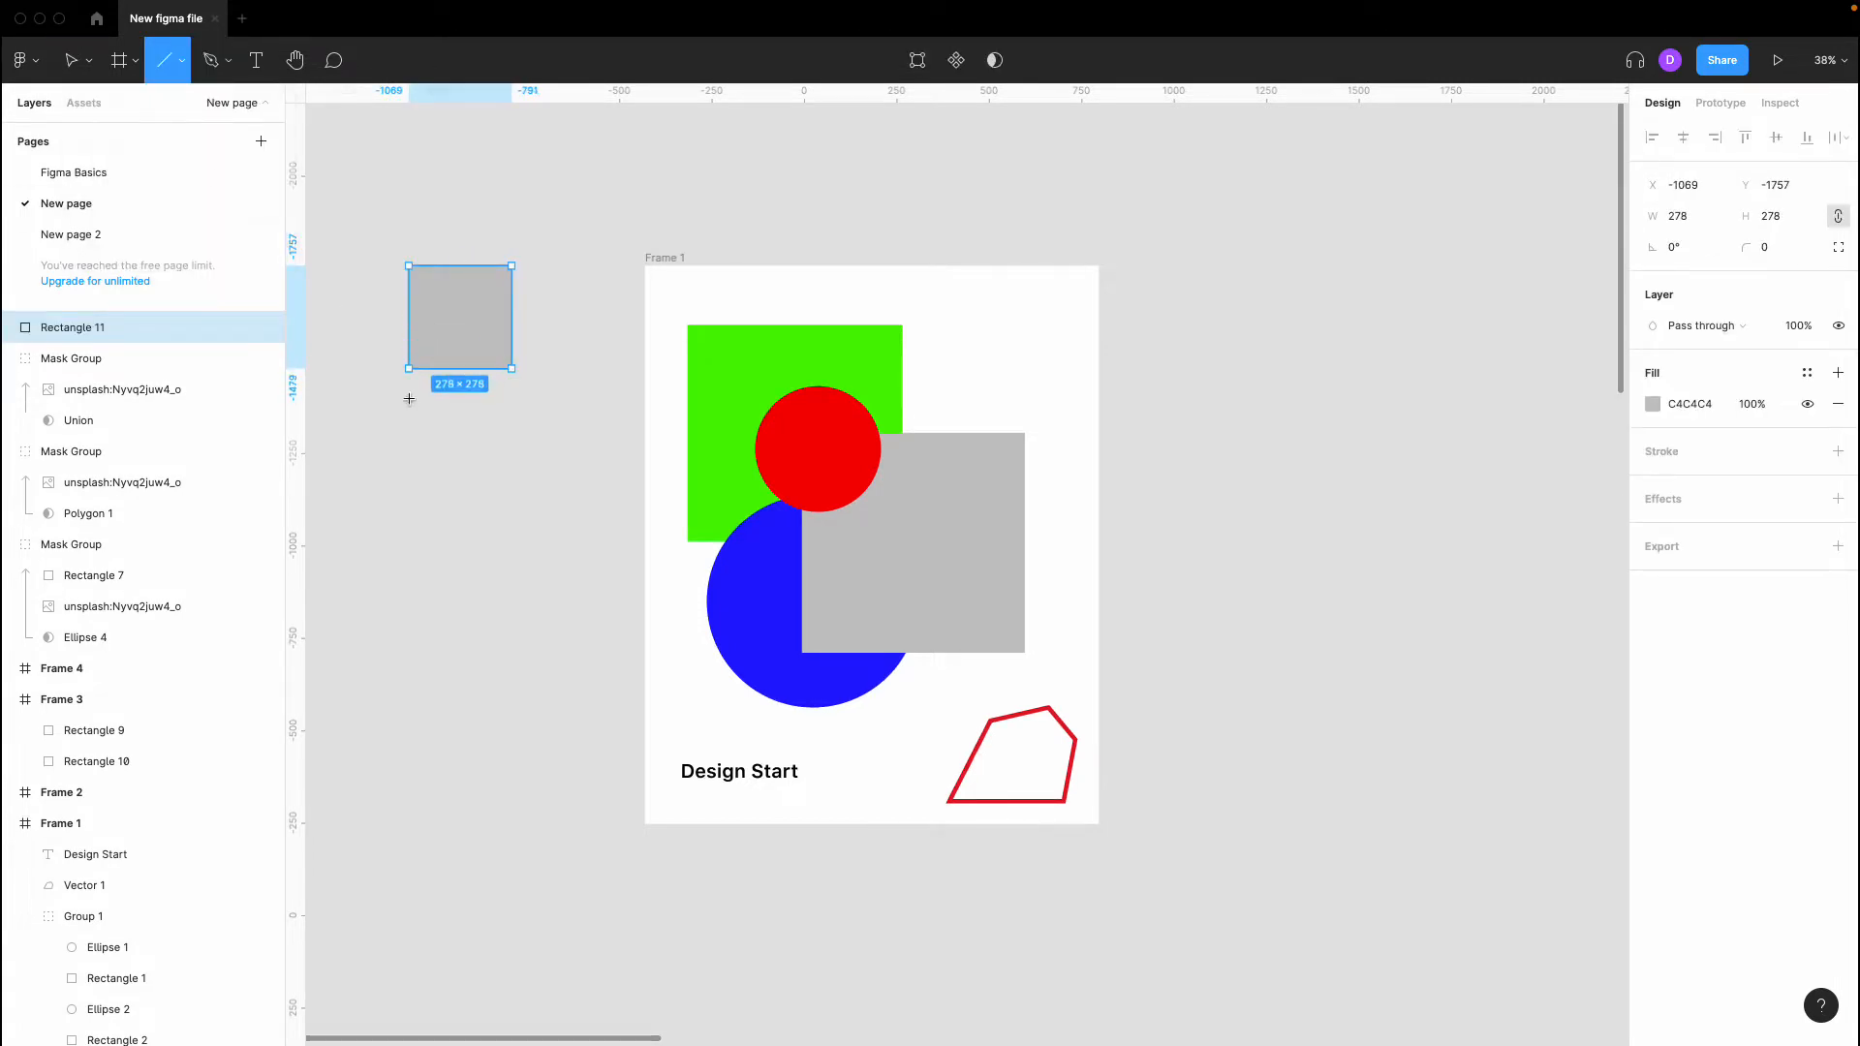
{"action": "left_click_drag", "start_coordinate": [409, 404], "coordinate": [518, 404]}
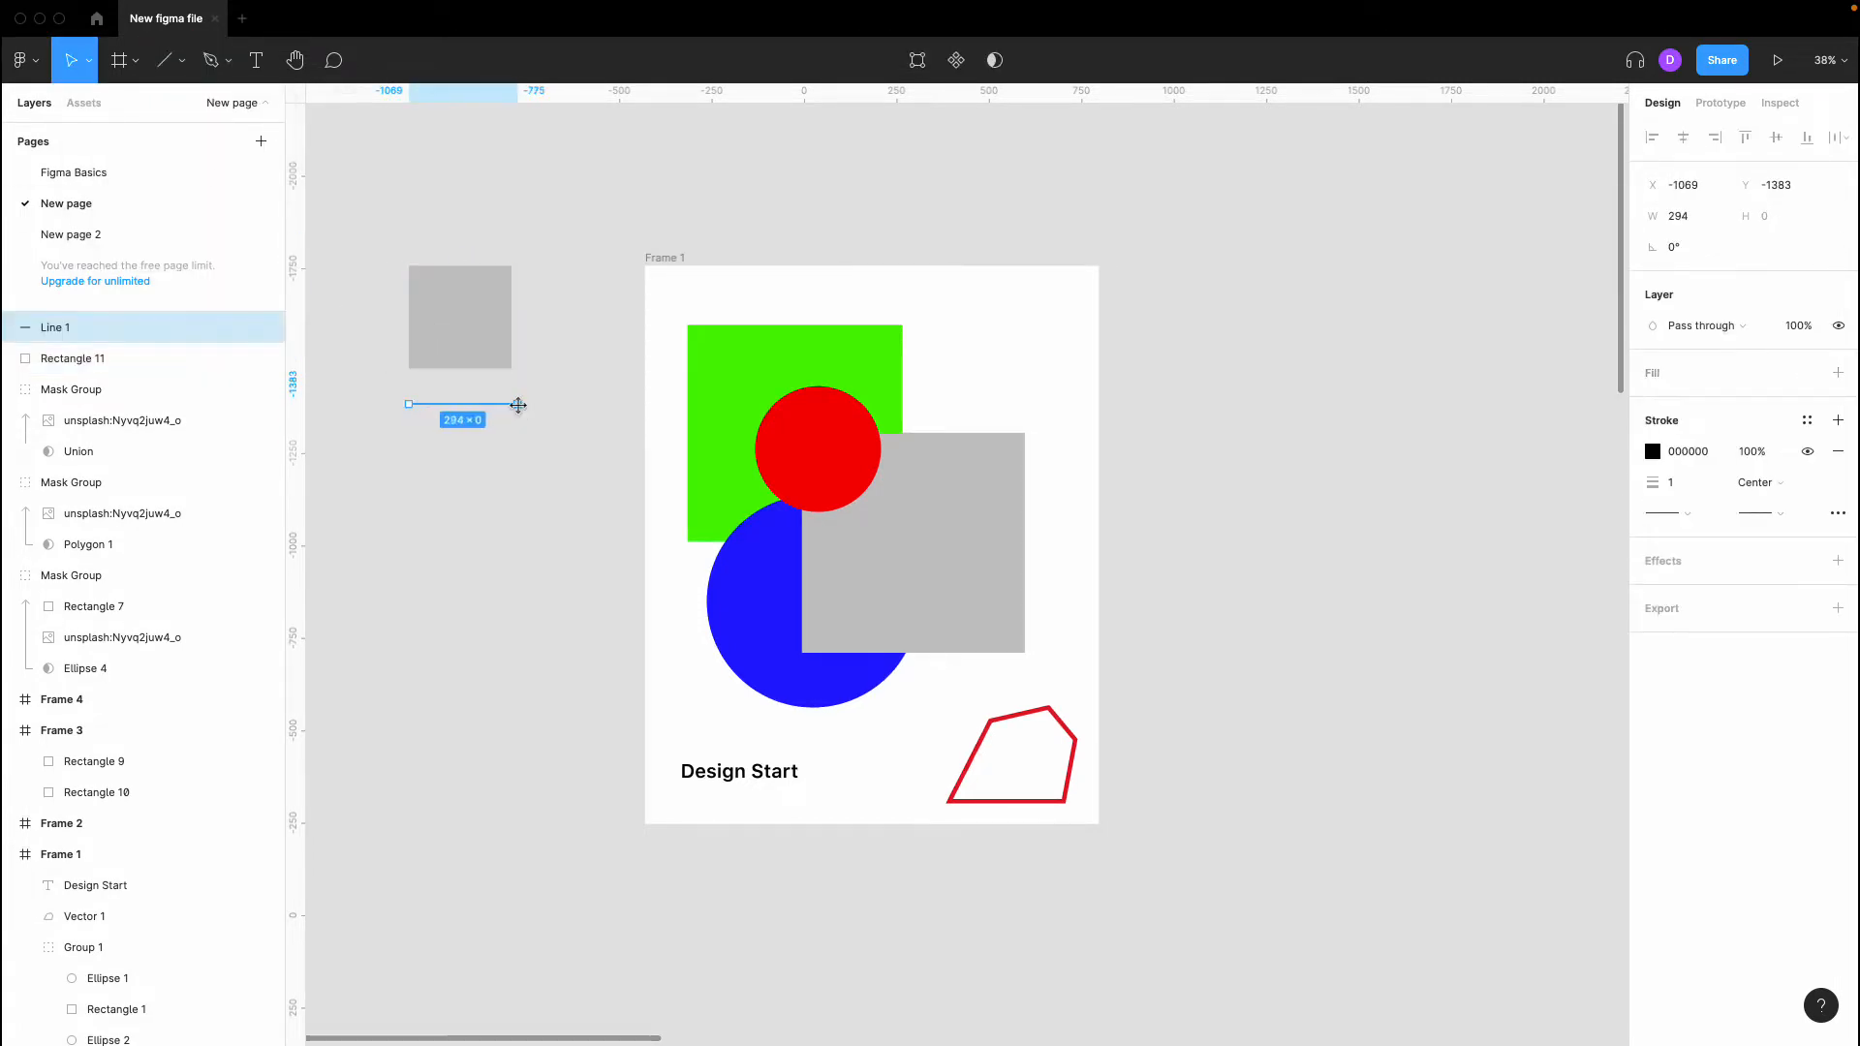
{"action": "left_click", "coordinate": [182, 76]}
{"action": "left_click", "coordinate": [155, 154]}
{"action": "left_click_drag", "start_coordinate": [410, 451], "coordinate": [518, 449]}
Draw a circle about 294 × 294 below the arrow with the Ellipse tool
{"action": "left_click", "coordinate": [170, 70]}
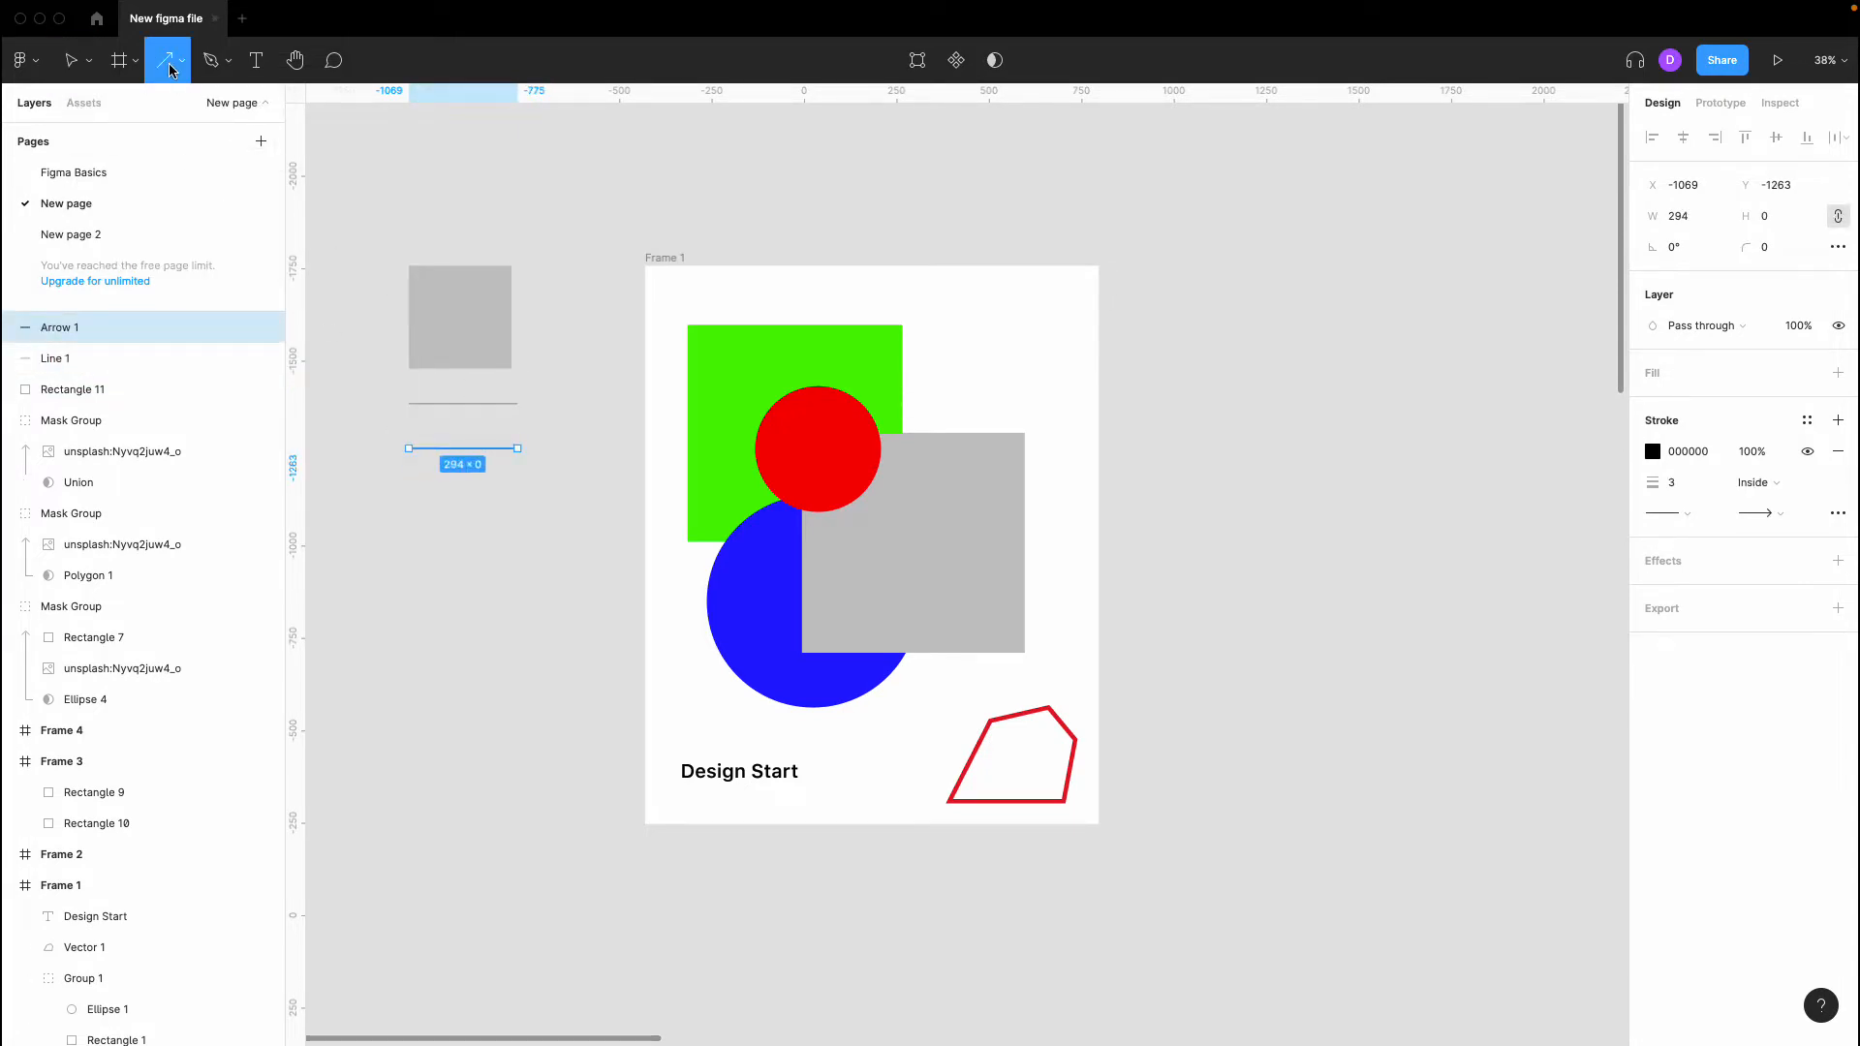
{"action": "left_click", "coordinate": [181, 64]}
{"action": "left_click", "coordinate": [176, 179]}
{"action": "left_click_drag", "start_coordinate": [407, 497], "coordinate": [509, 554]}
Draw a triangle about 294 × 294 below the circle with the Polygon tool
{"action": "left_click", "coordinate": [170, 76]}
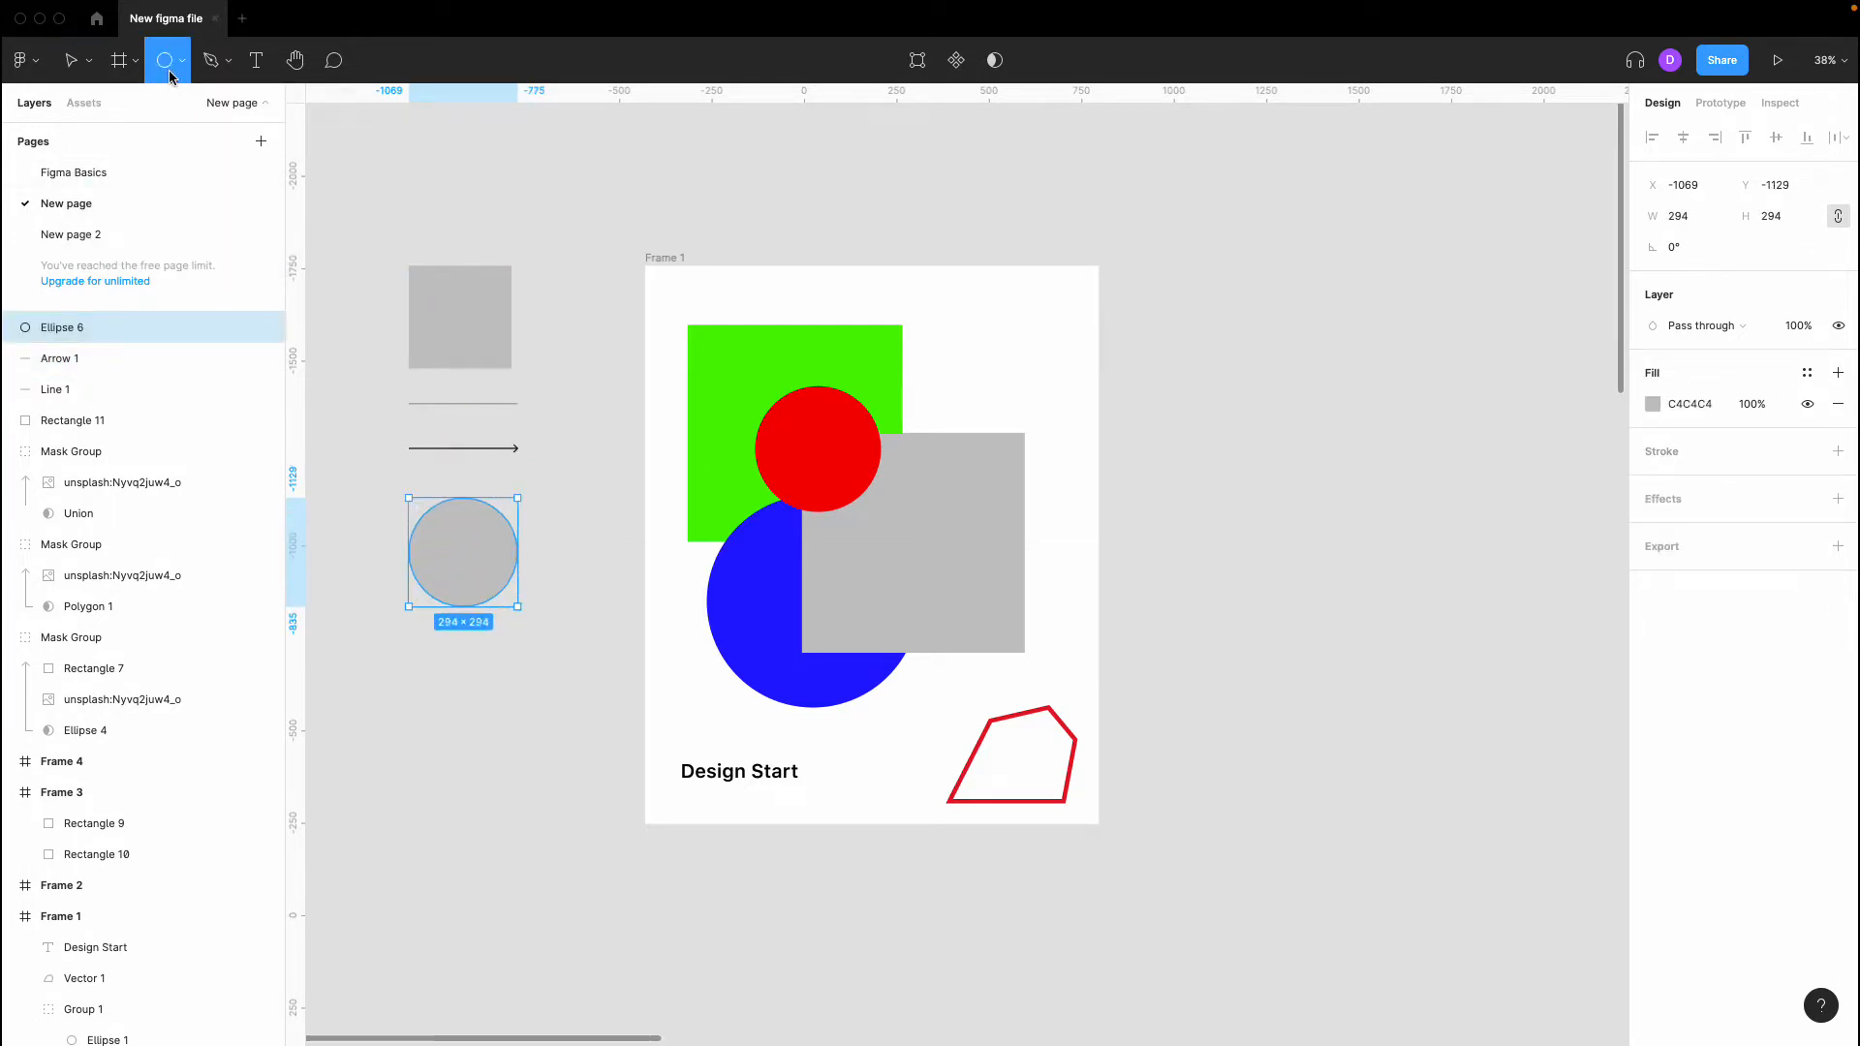
{"action": "left_click", "coordinate": [181, 62]}
{"action": "left_click", "coordinate": [176, 198]}
{"action": "left_click_drag", "start_coordinate": [409, 640], "coordinate": [517, 749]}
Draw a five-pointed star about 278 × 278 below the triangle
{"action": "left_click", "coordinate": [165, 60]}
{"action": "left_click", "coordinate": [182, 62]}
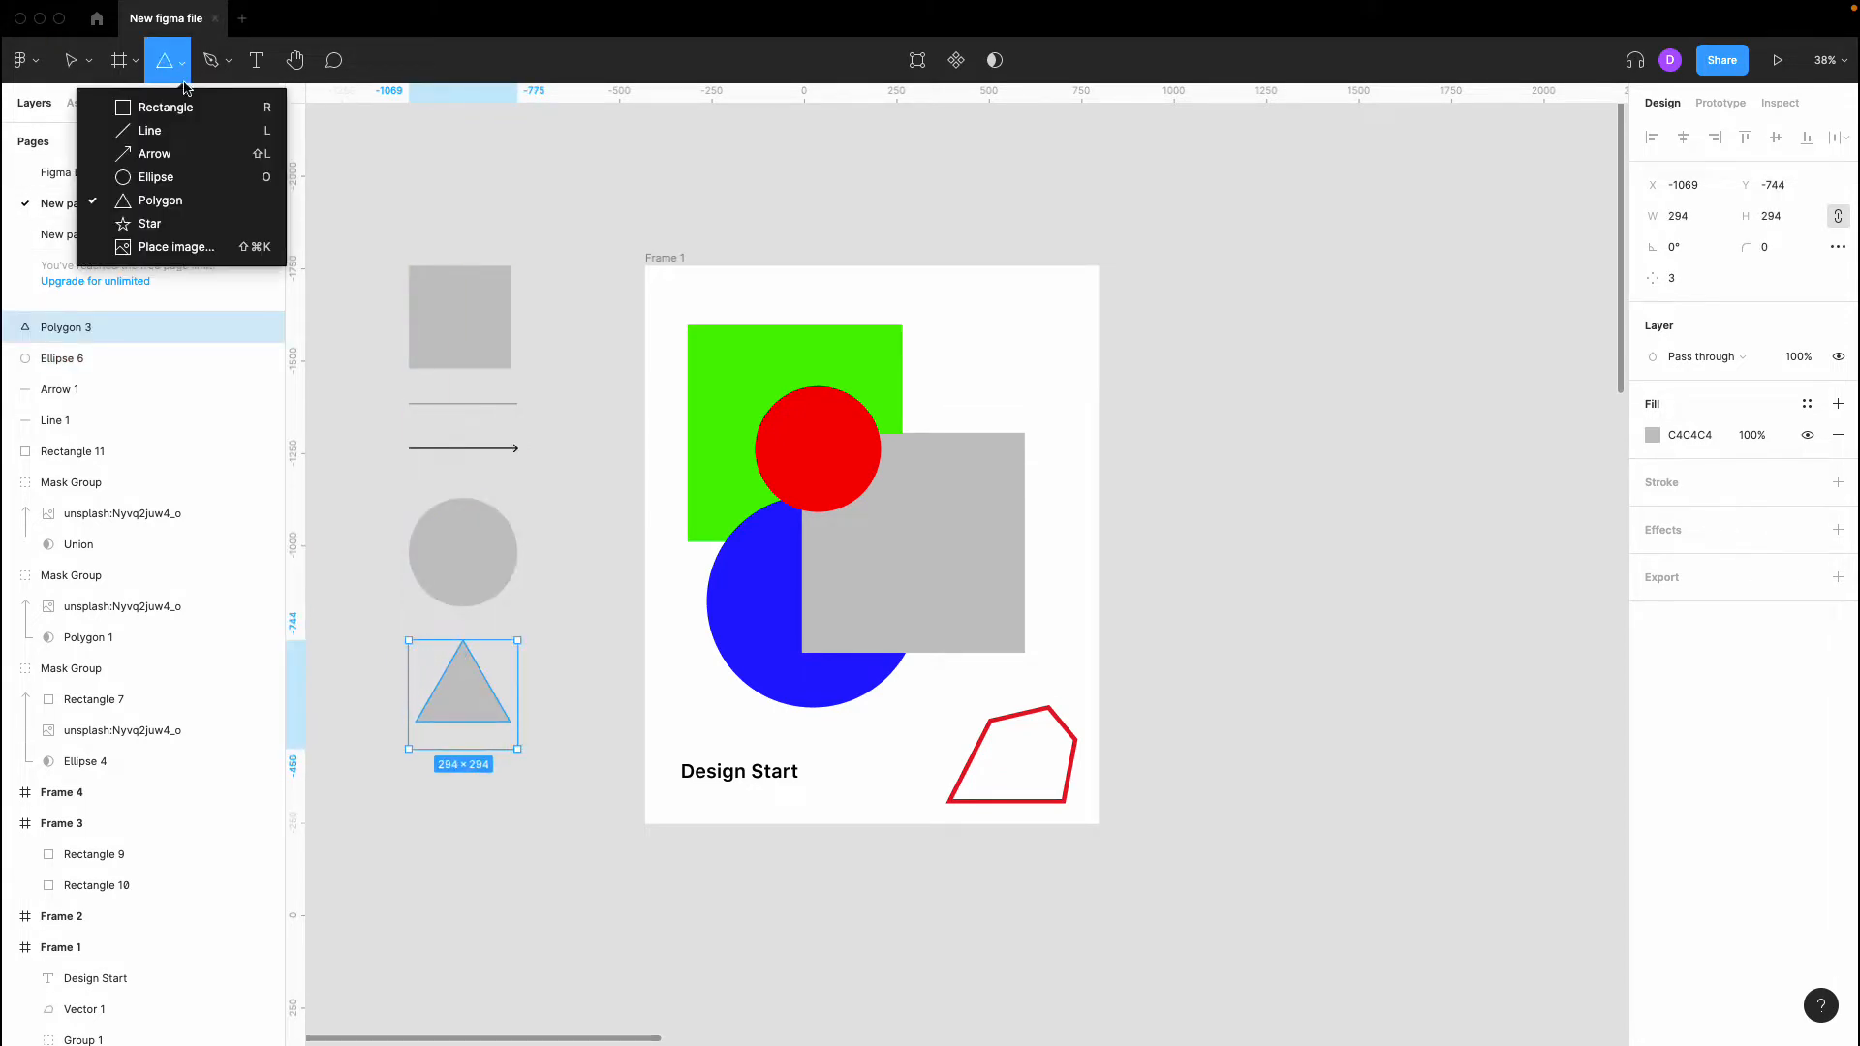
{"action": "left_click", "coordinate": [182, 224]}
{"action": "scroll", "coordinate": [446, 735], "scroll_direction": "down", "scroll_amount": 3}
{"action": "left_click_drag", "start_coordinate": [415, 624], "coordinate": [519, 726]}
{"action": "left_click", "coordinate": [183, 62]}
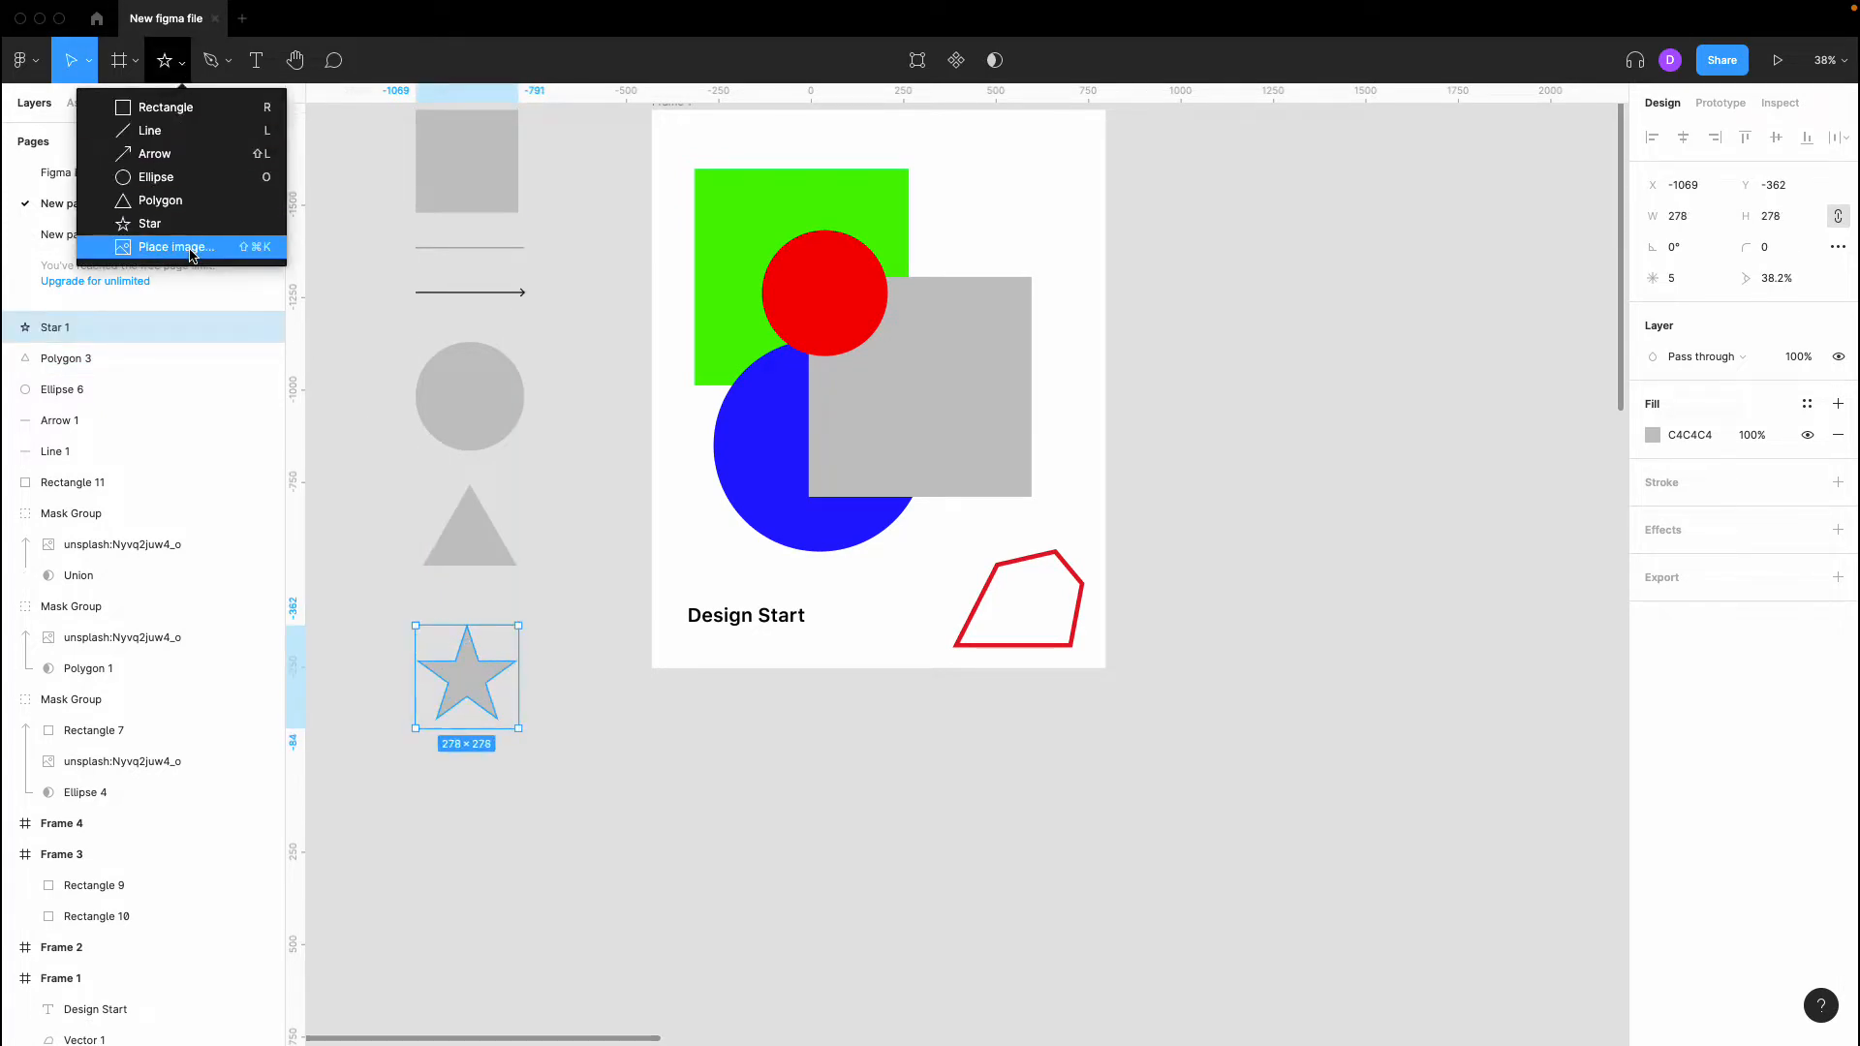
{"action": "left_click", "coordinate": [365, 158]}
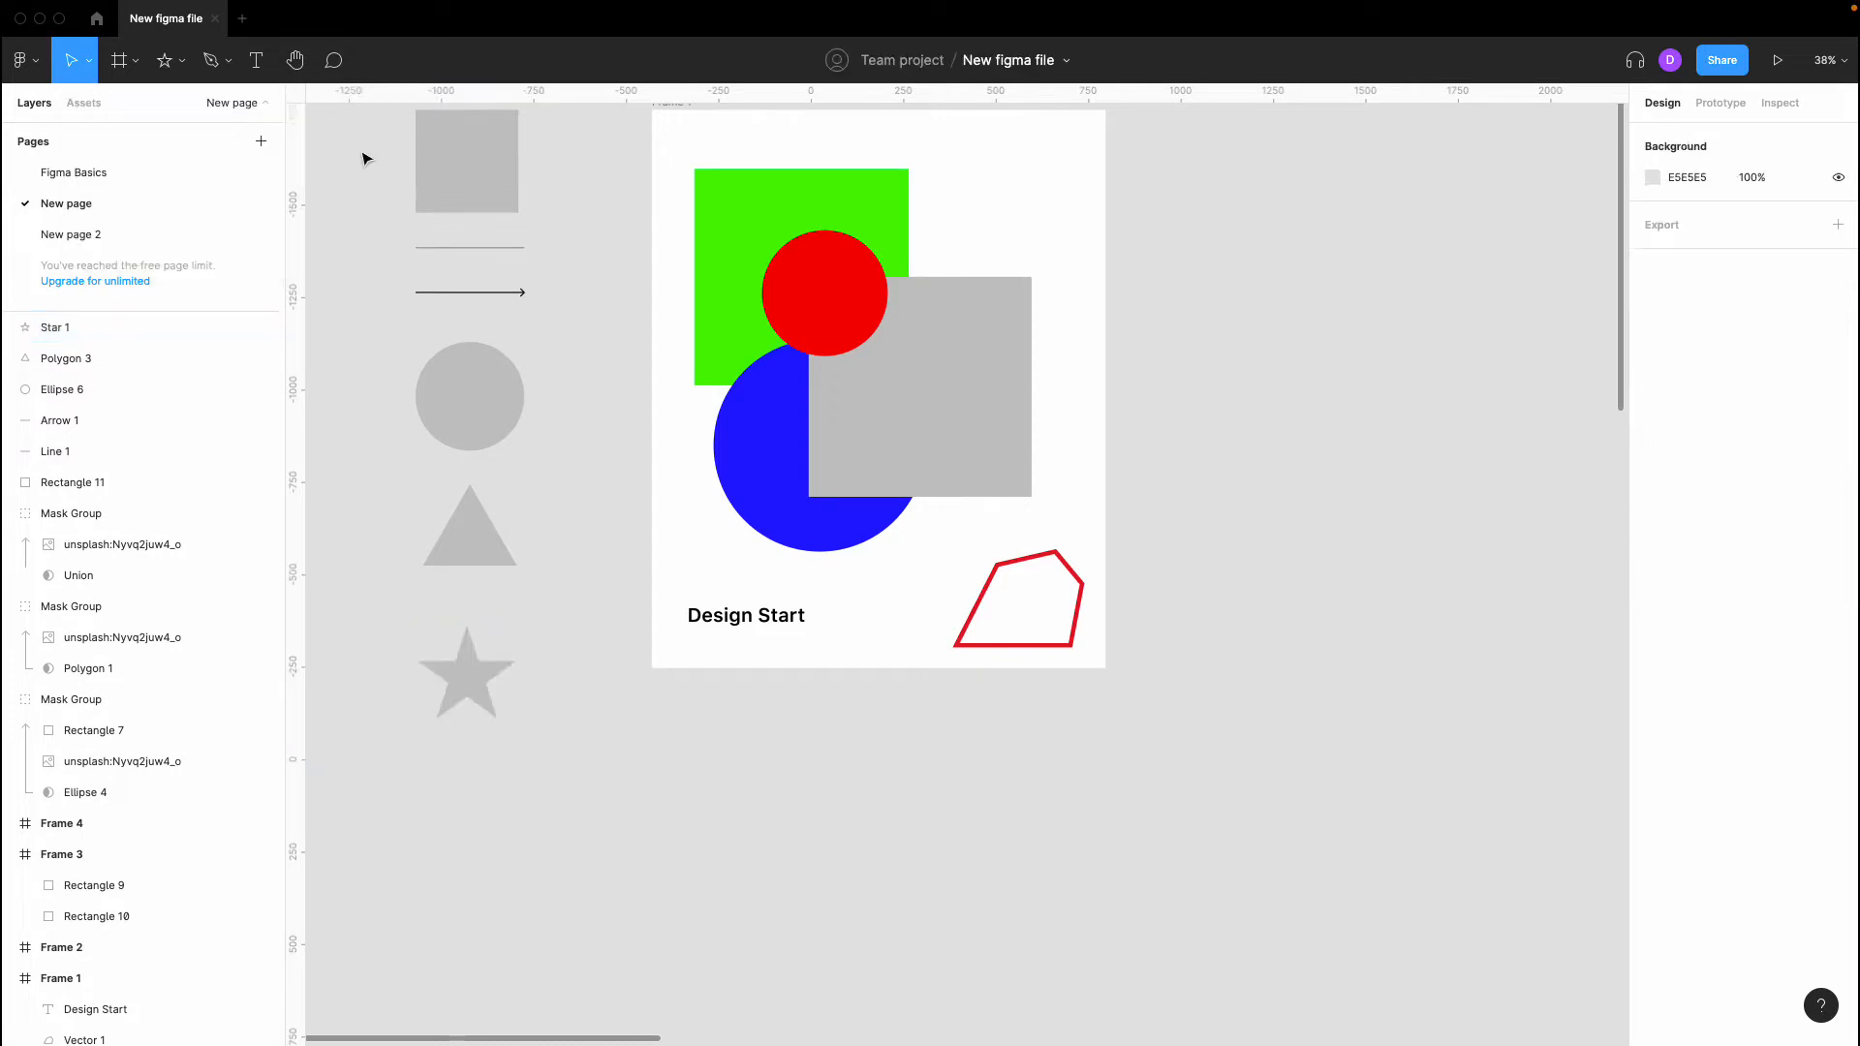
Select the new square beside Frame 1 and examine its width, height and proportion constraint settings
{"action": "scroll", "coordinate": [393, 142], "scroll_direction": "up", "scroll_amount": 1}
{"action": "scroll", "coordinate": [419, 313], "scroll_direction": "up", "scroll_amount": 1}
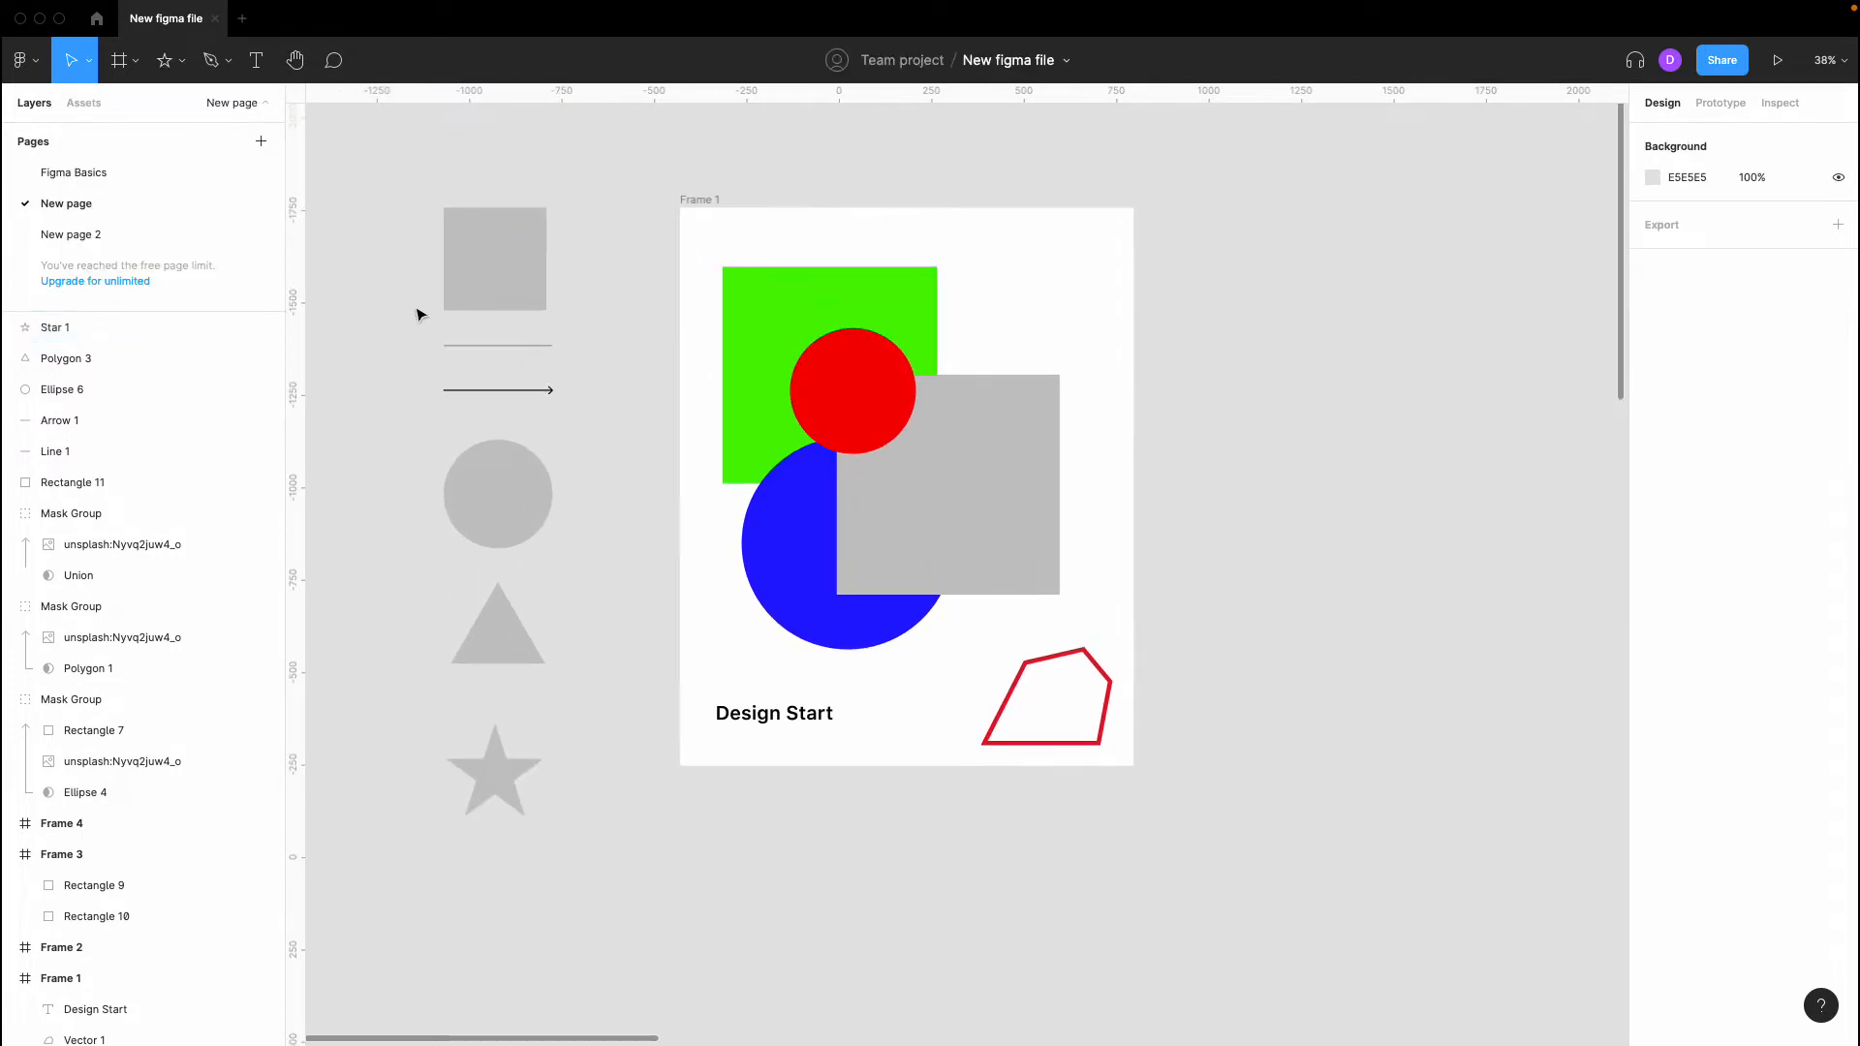
{"action": "scroll", "coordinate": [414, 264], "scroll_direction": "up", "scroll_amount": 2}
{"action": "left_click", "coordinate": [519, 273]}
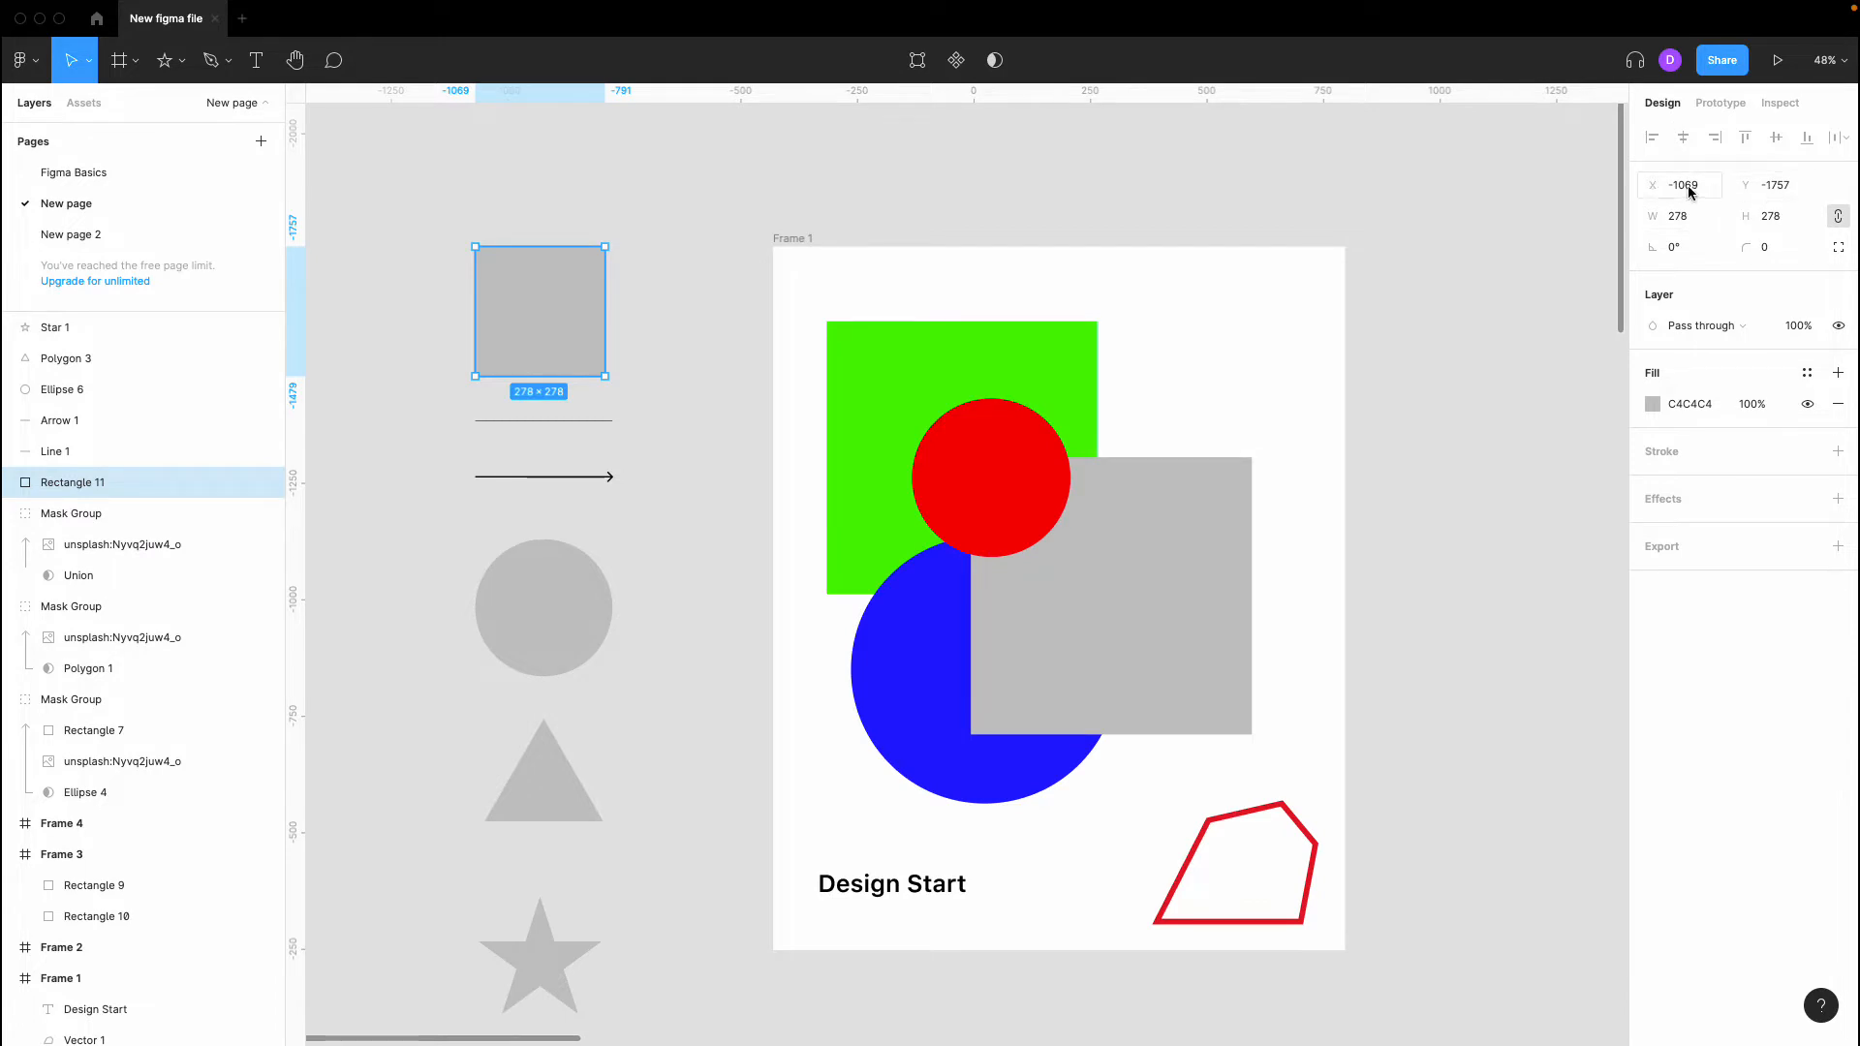
{"action": "left_click", "coordinate": [1840, 216]}
{"action": "left_click", "coordinate": [1779, 222]}
{"action": "left_click", "coordinate": [1703, 228]}
{"action": "key", "text": "Tab"}
{"action": "left_click", "coordinate": [1687, 227]}
{"action": "key", "text": "Tab"}
{"action": "left_click", "coordinate": [1690, 225]}
{"action": "key", "text": "Tab"}
{"action": "left_click", "coordinate": [1690, 223]}
{"action": "left_click", "coordinate": [1776, 222]}
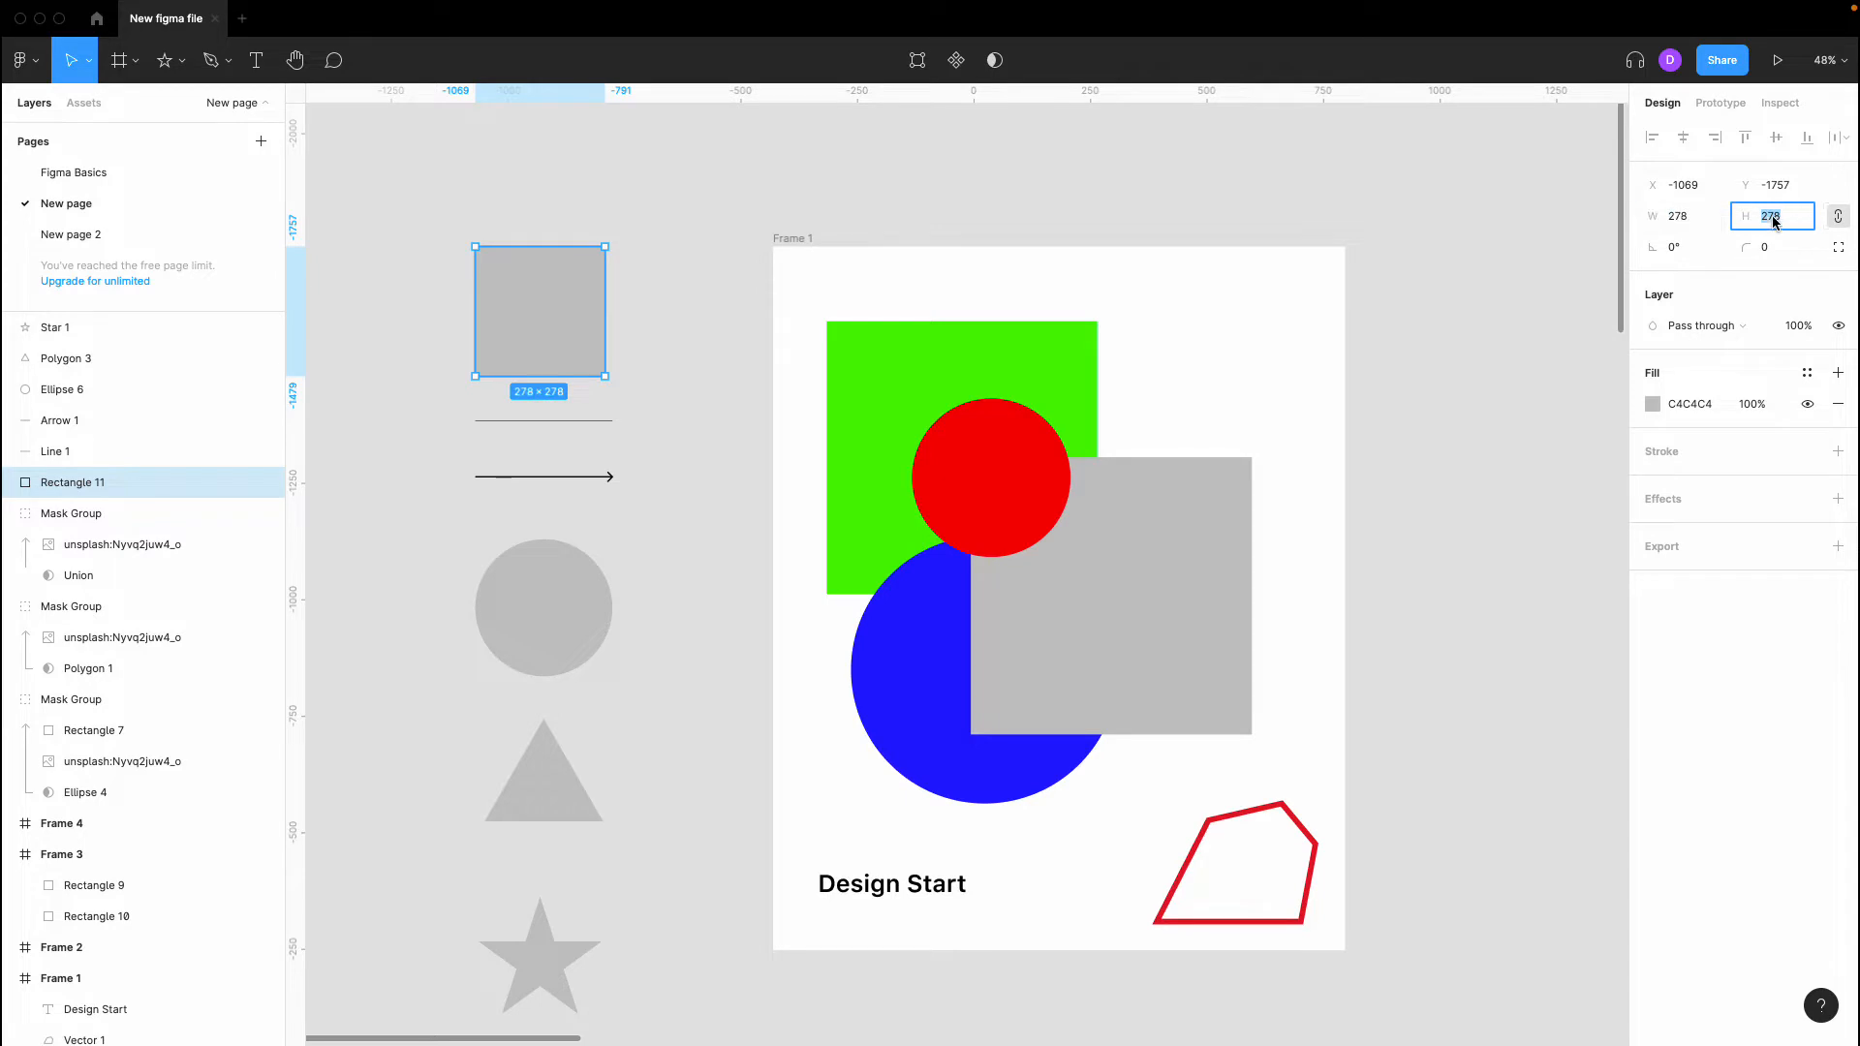
Increase the square's width to 280 with its proportions constrained
{"action": "left_click", "coordinate": [1708, 225]}
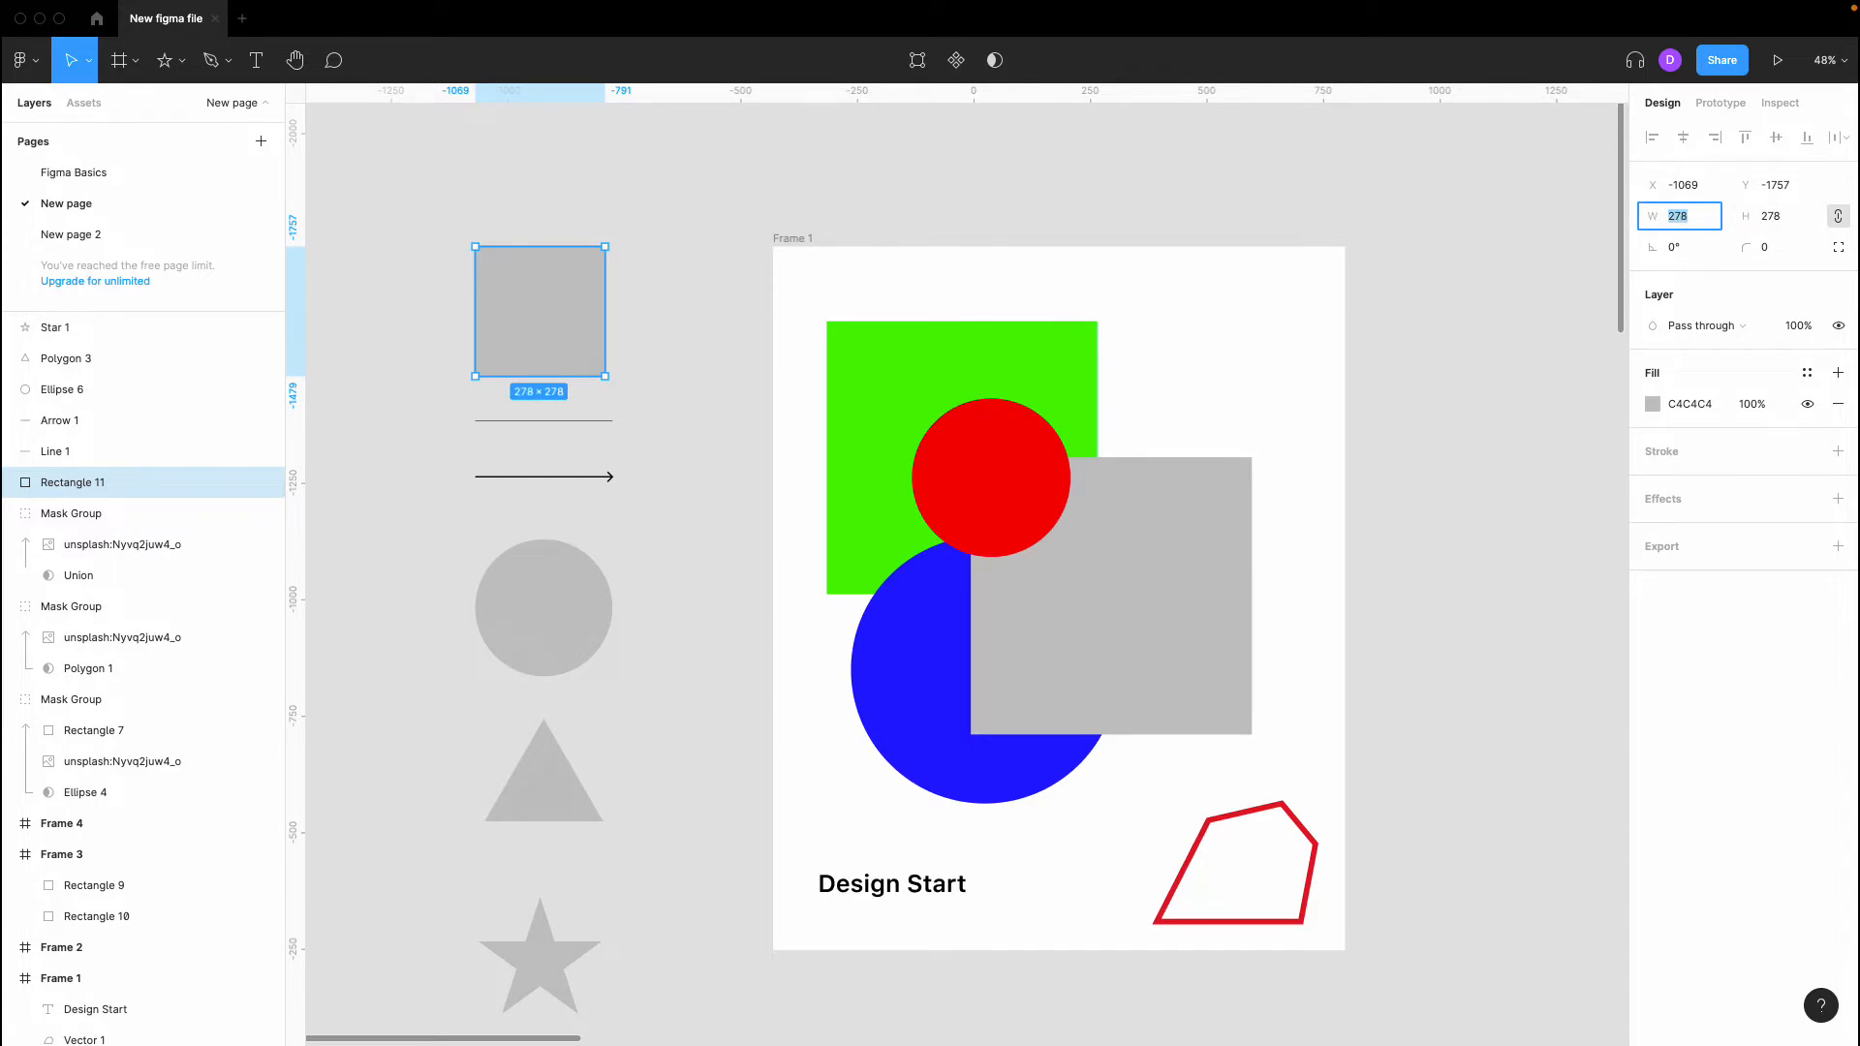
{"action": "key", "text": "Up"}
{"action": "key", "text": "Up"}
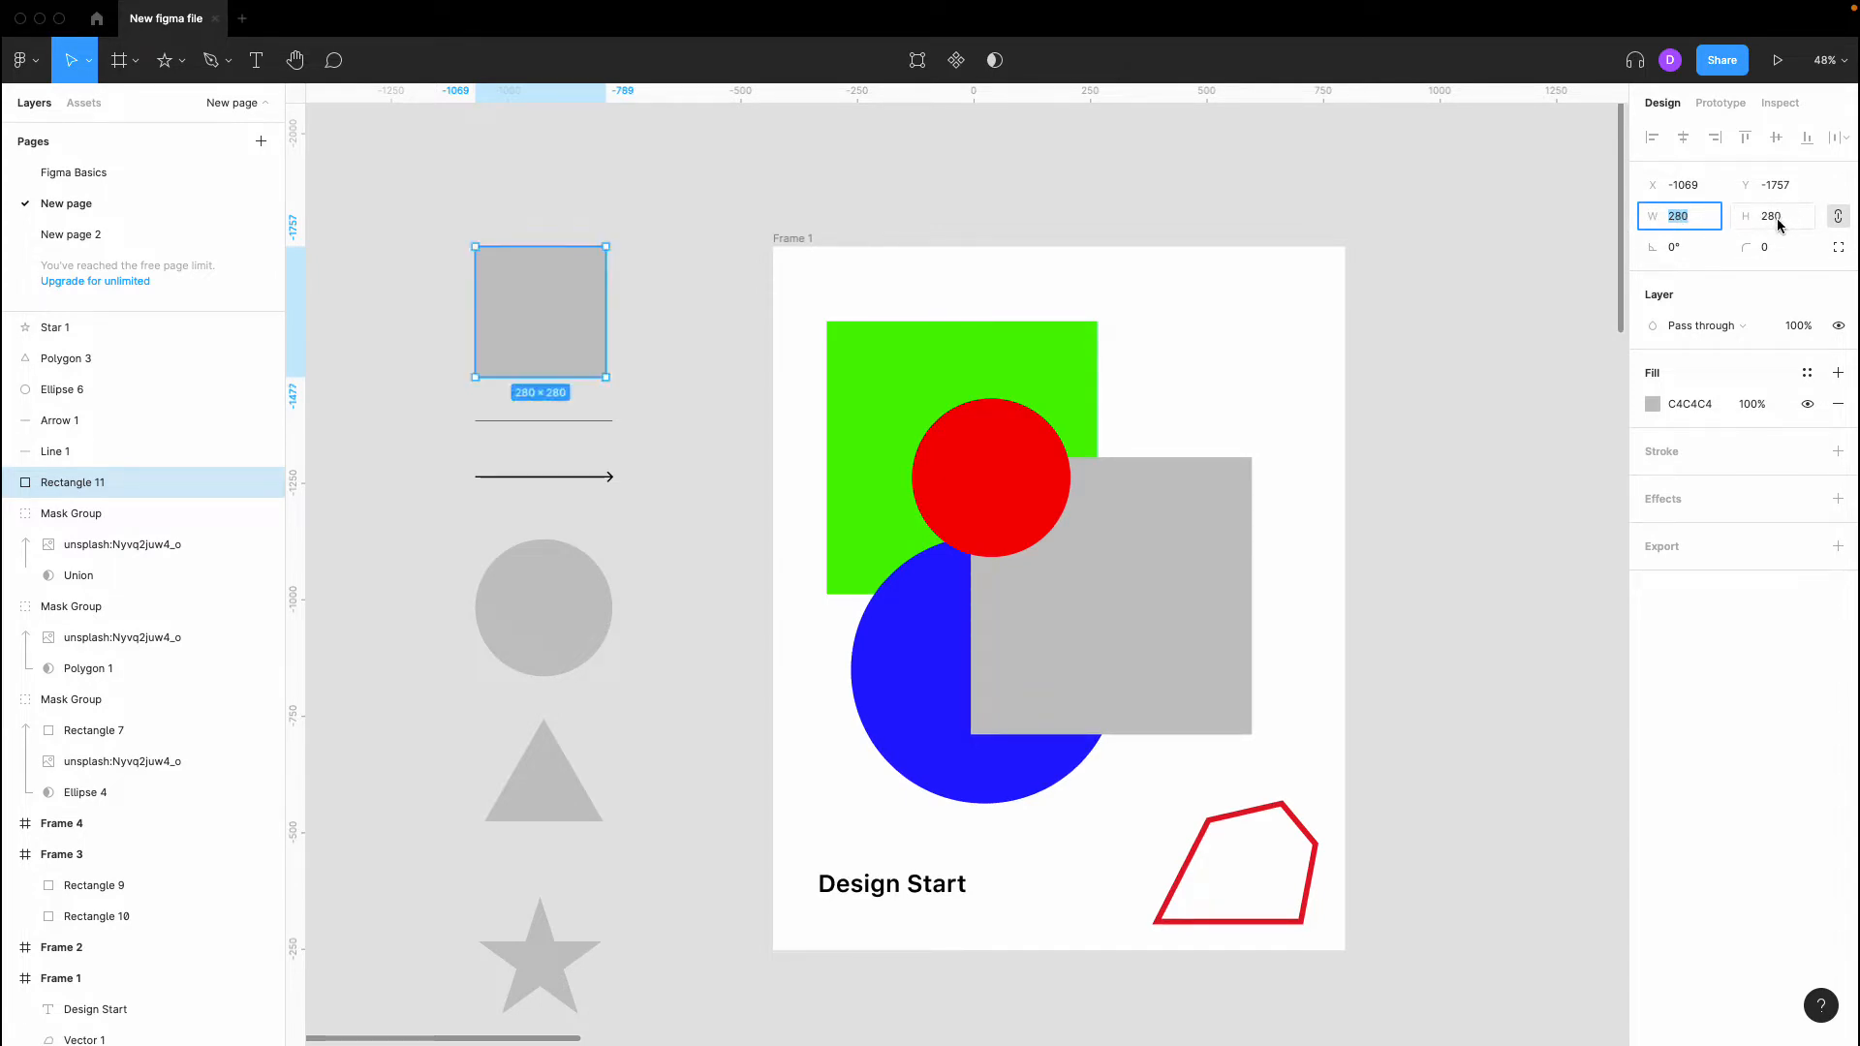
Try rotating the square by a few degrees and return its rotation to 0°
{"action": "left_click", "coordinate": [1697, 256]}
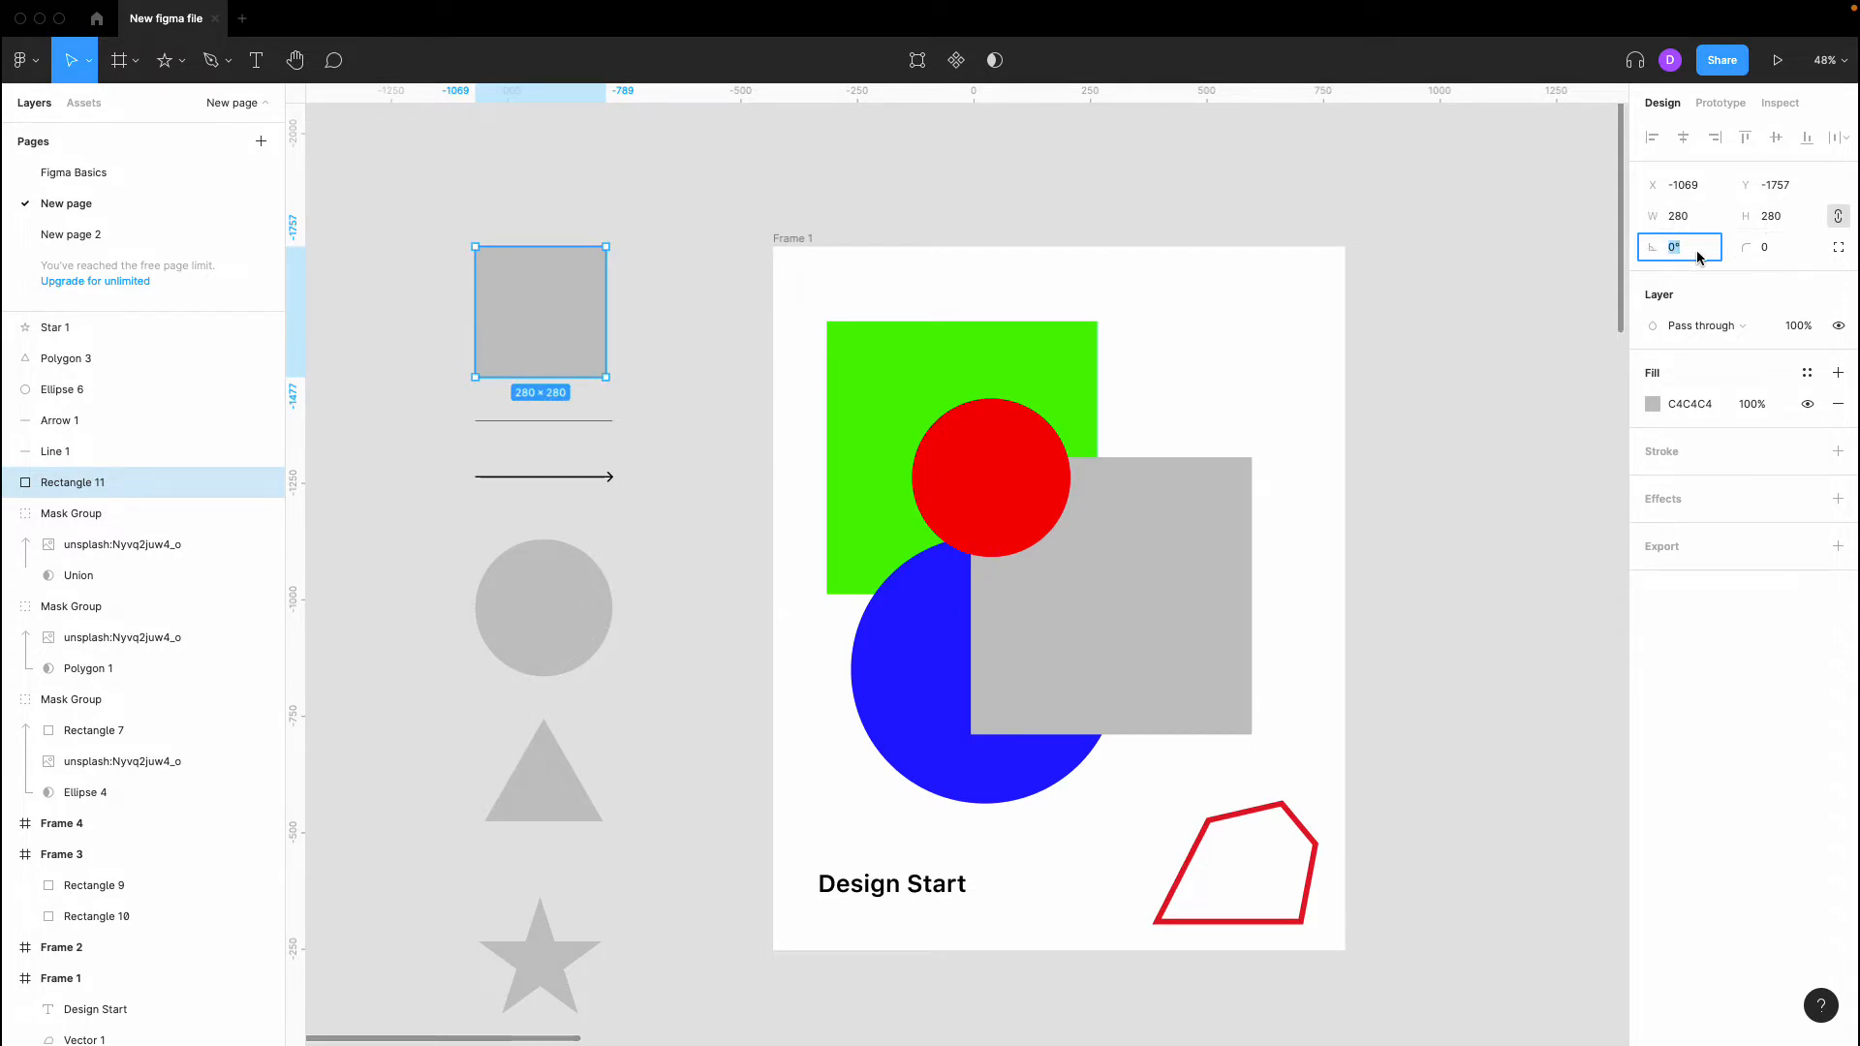
{"action": "key", "text": "Up"}
{"action": "key", "text": "Up"}
{"action": "key", "text": "Up"}
{"action": "key", "text": "Down"}
{"action": "key", "text": "Down"}
{"action": "key", "text": "Down"}
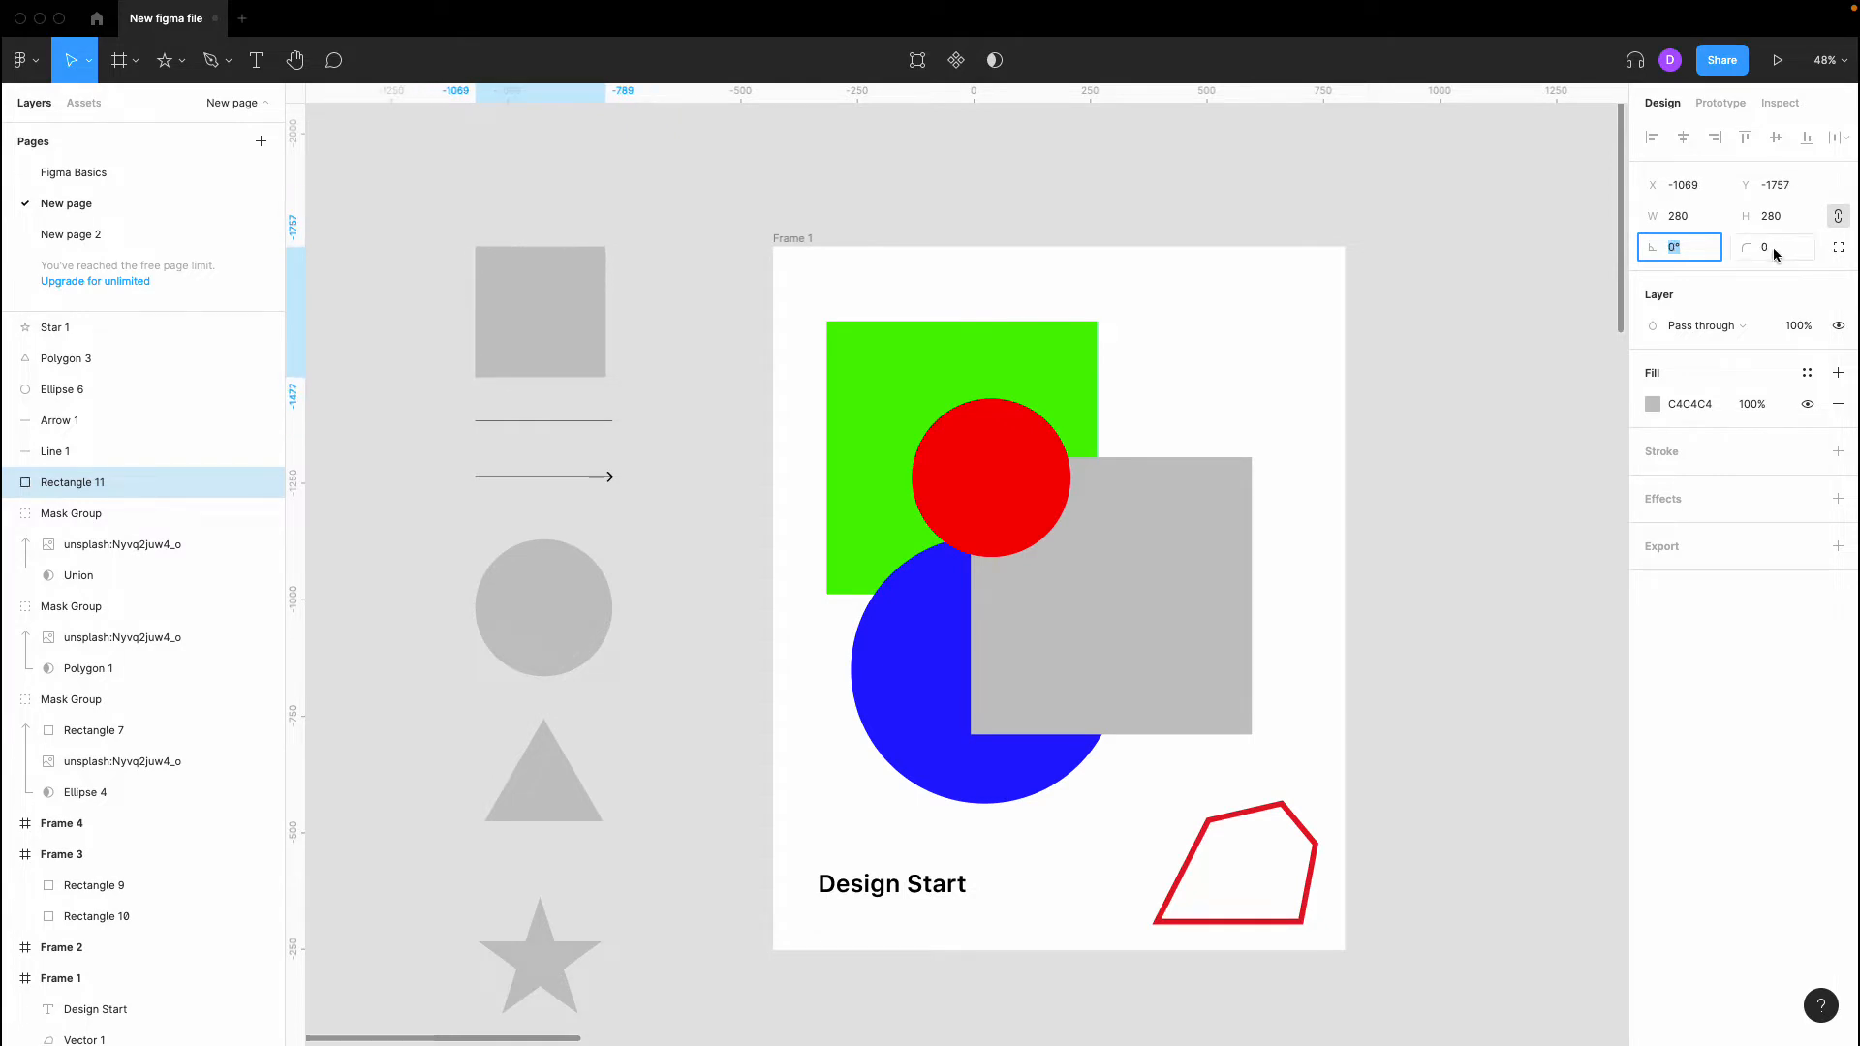
Set the square's corner radius to 20
{"action": "left_click", "coordinate": [1773, 248]}
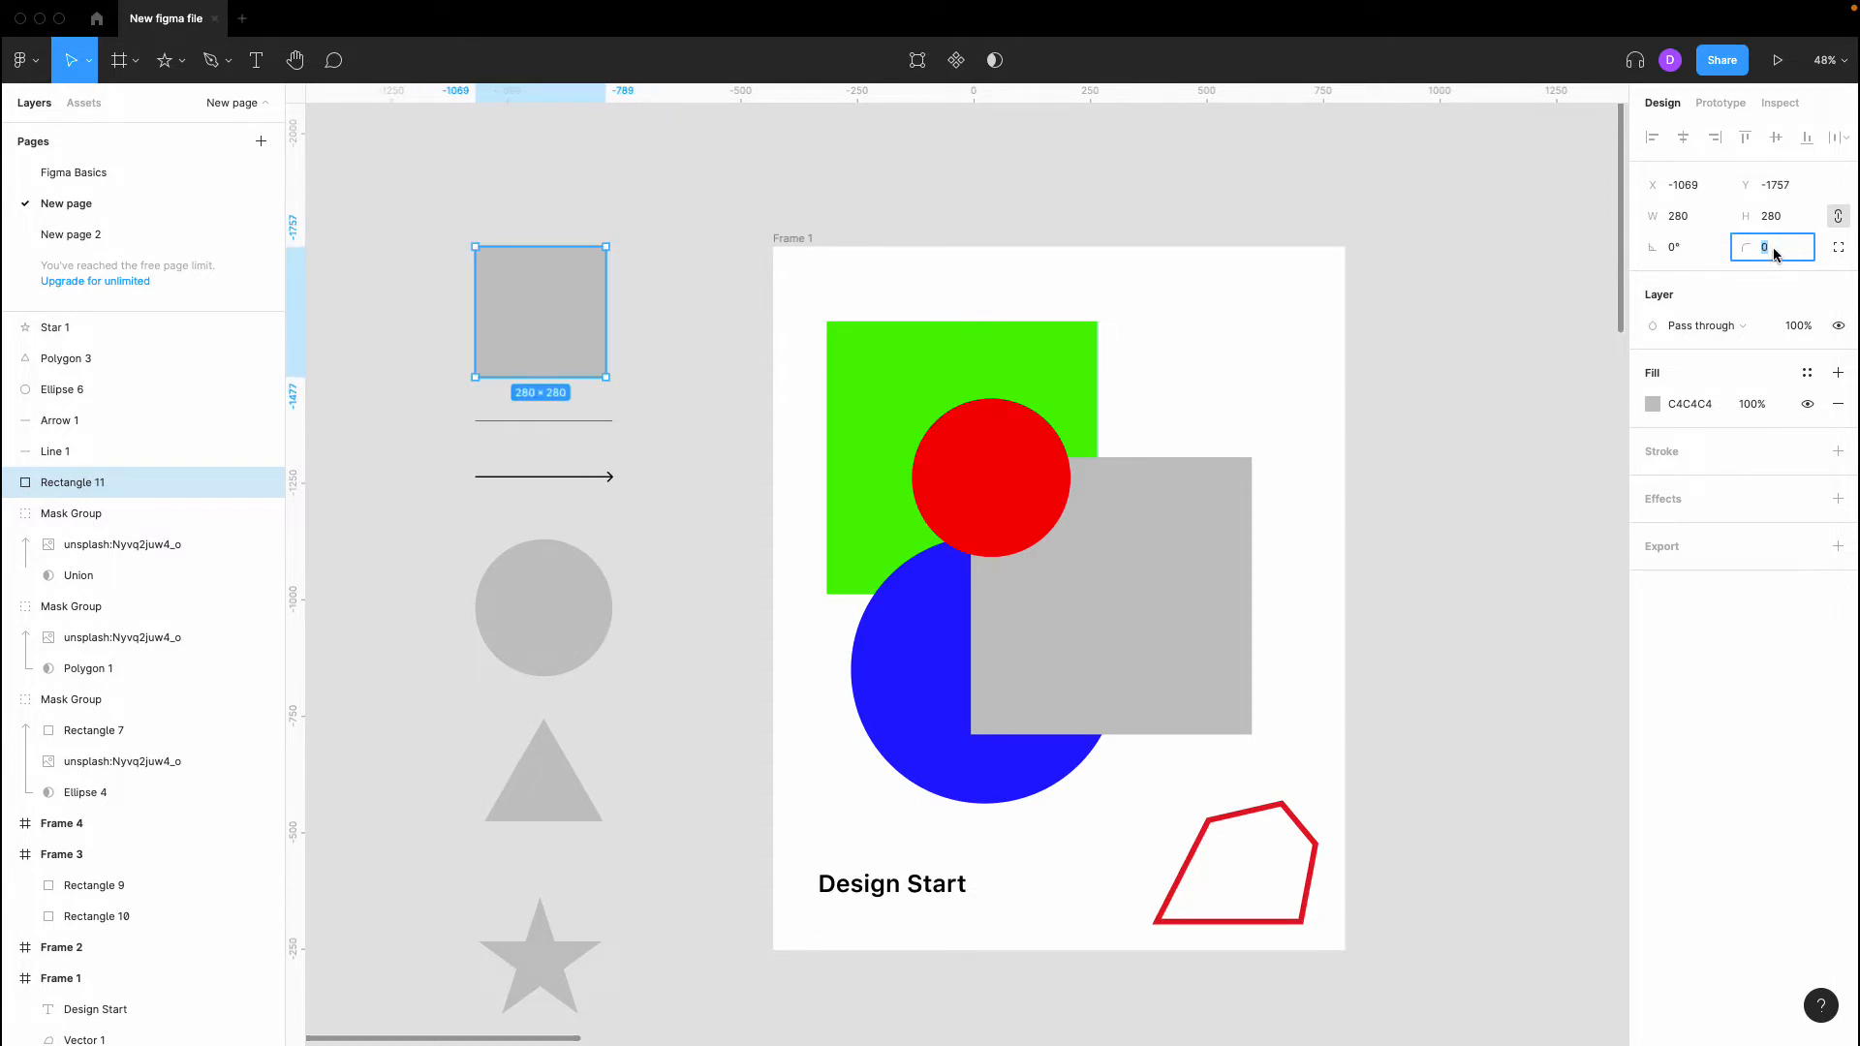
{"action": "type", "text": "20"}
{"action": "key", "text": "Return"}
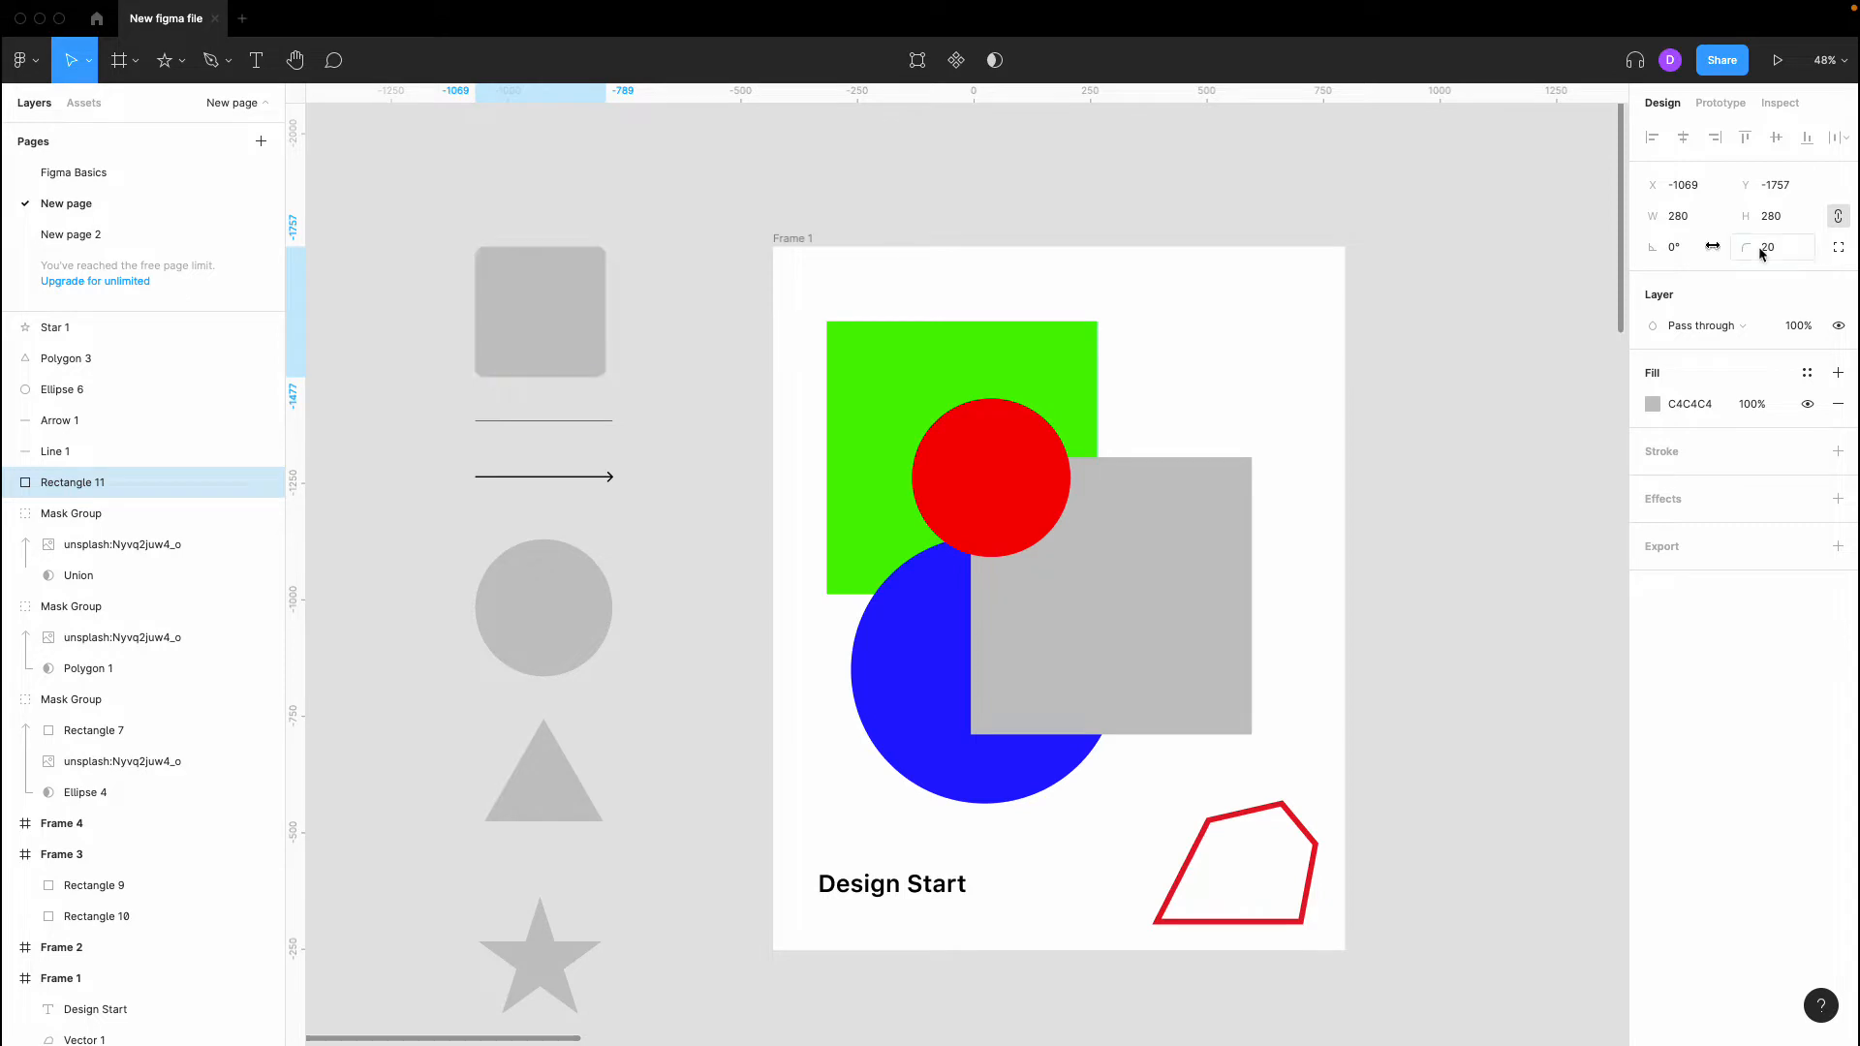
{"action": "left_click", "coordinate": [1444, 177]}
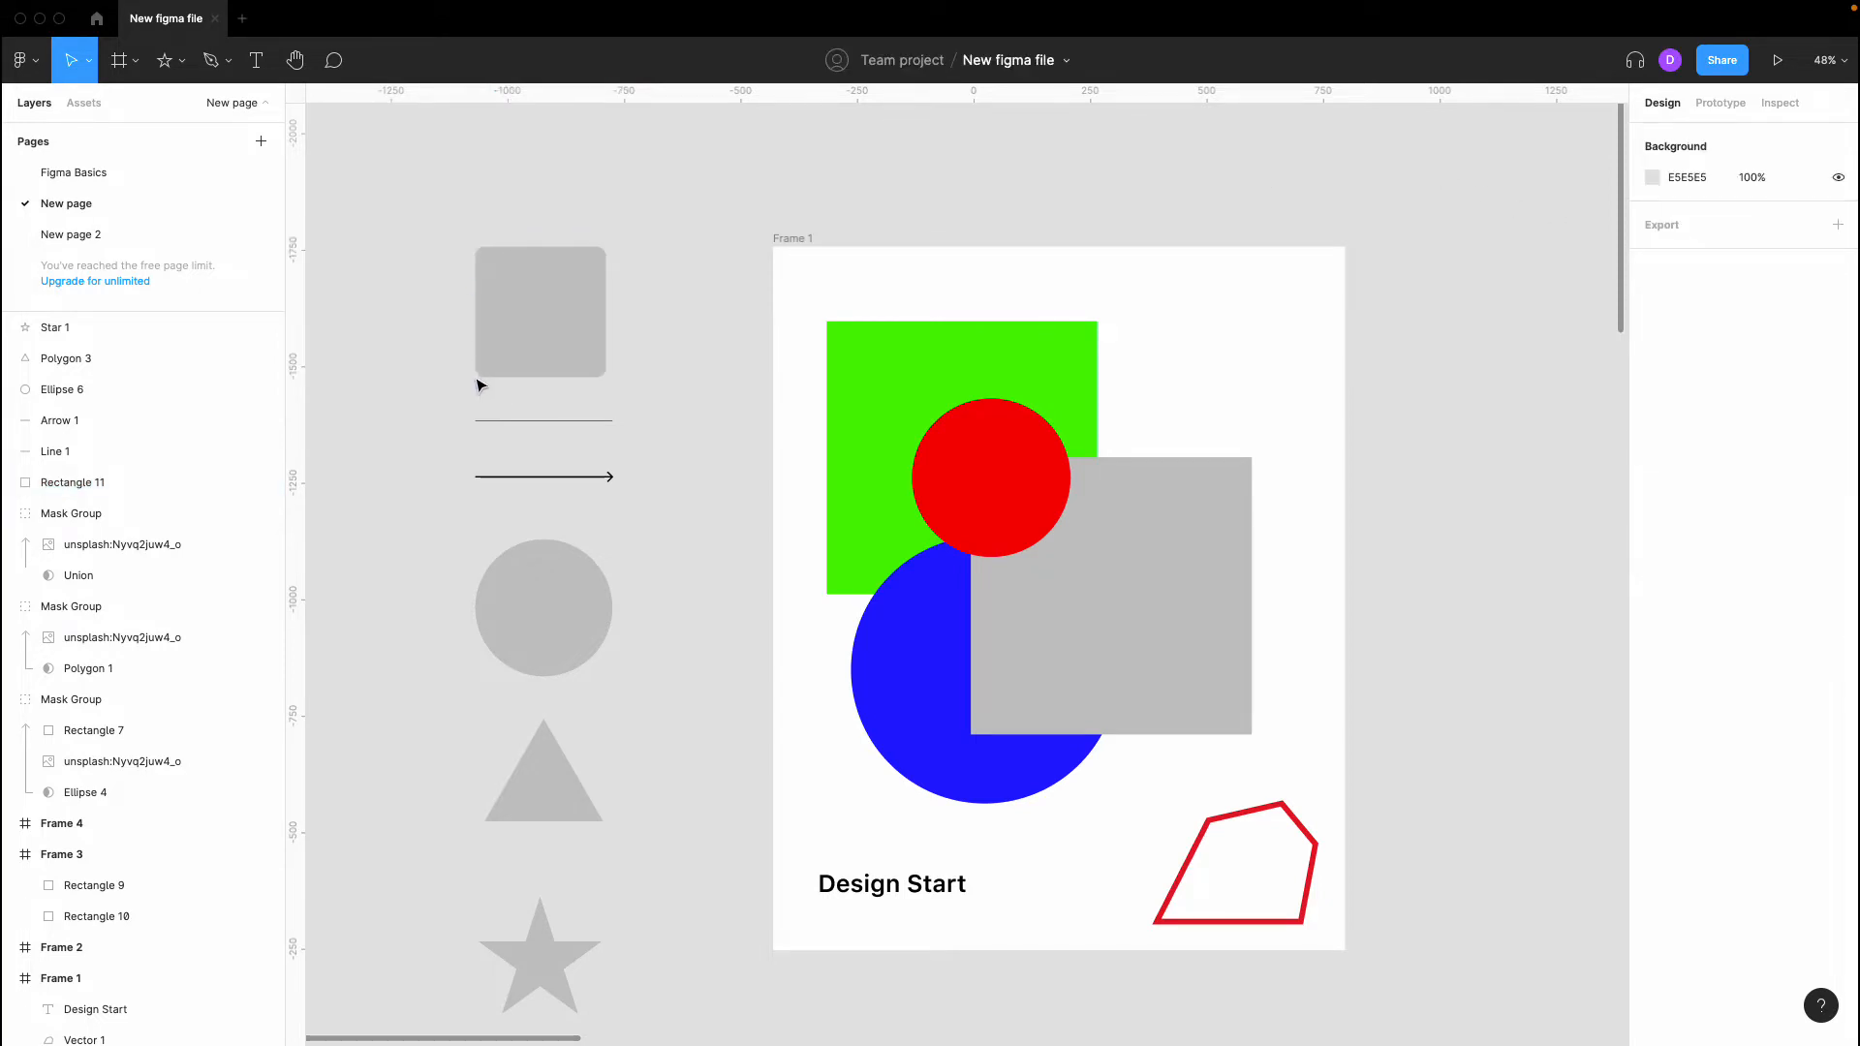
Switch the square to independent corner radii and set its top-left corner radius to 10
{"action": "left_click", "coordinate": [570, 311]}
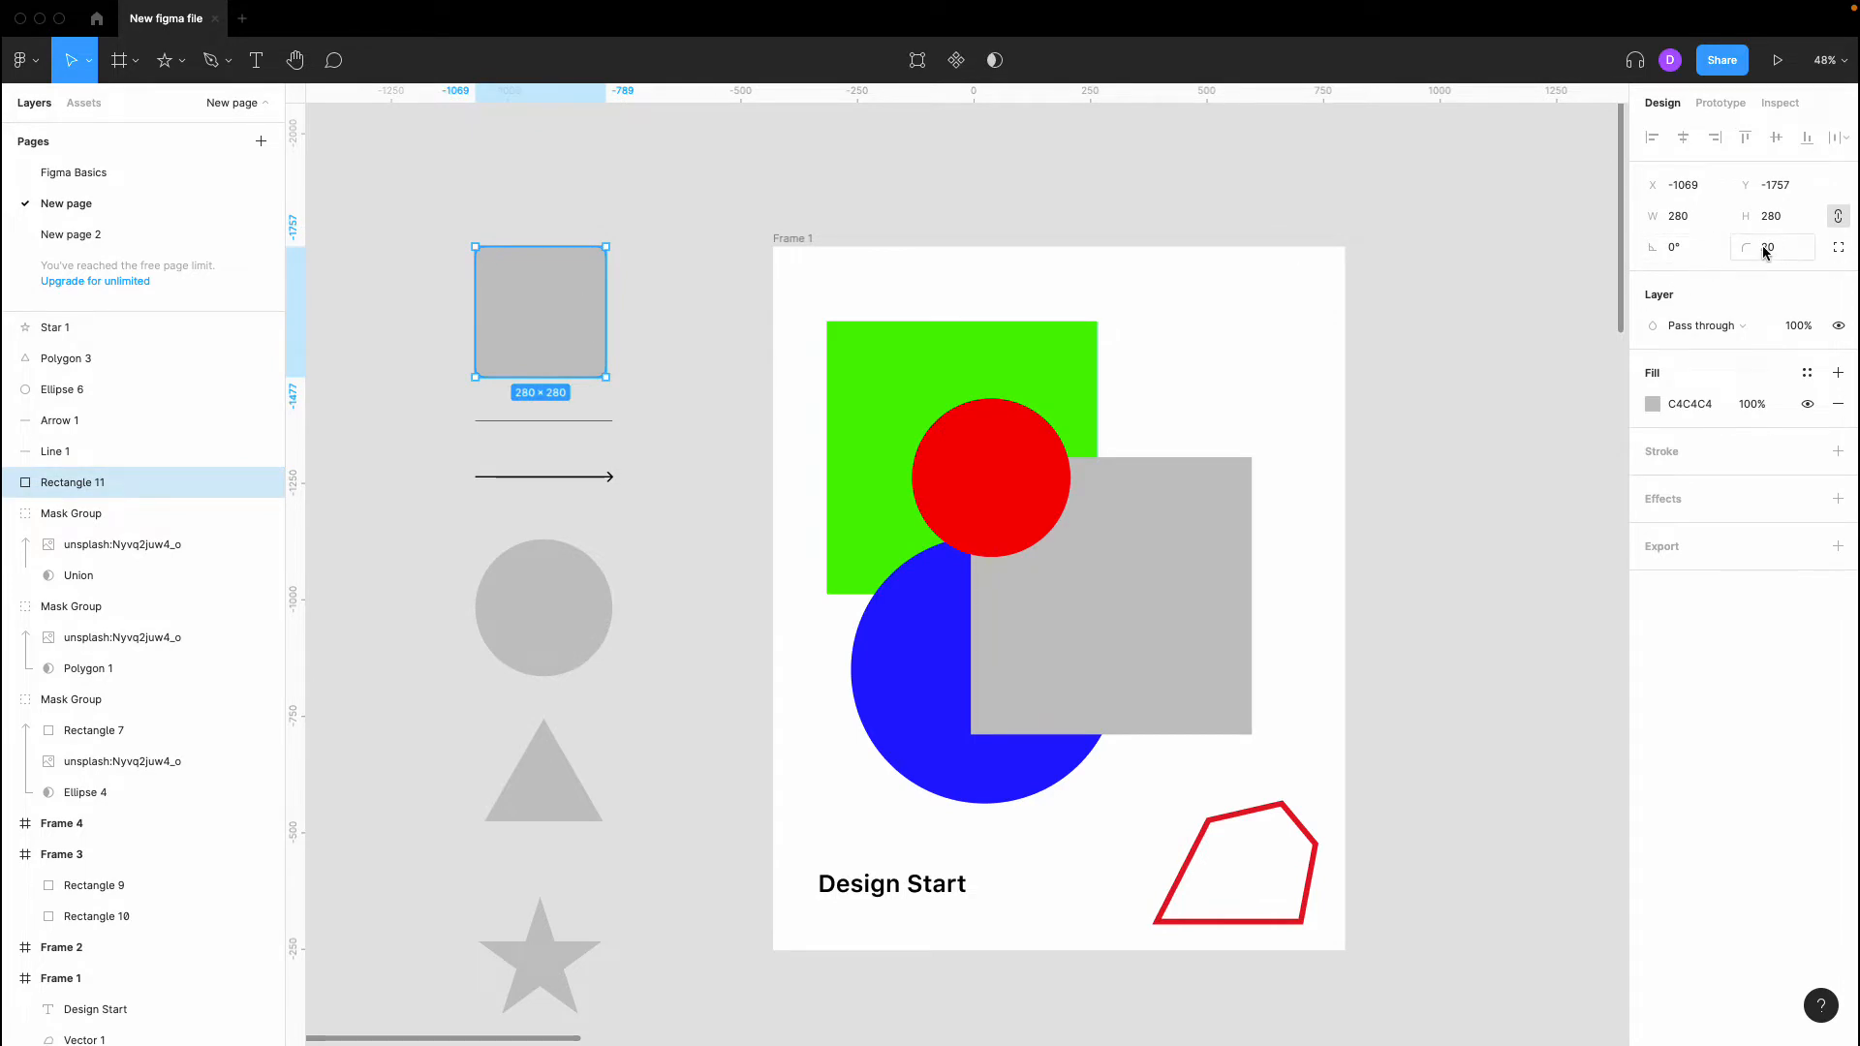
{"action": "left_click", "coordinate": [1835, 249]}
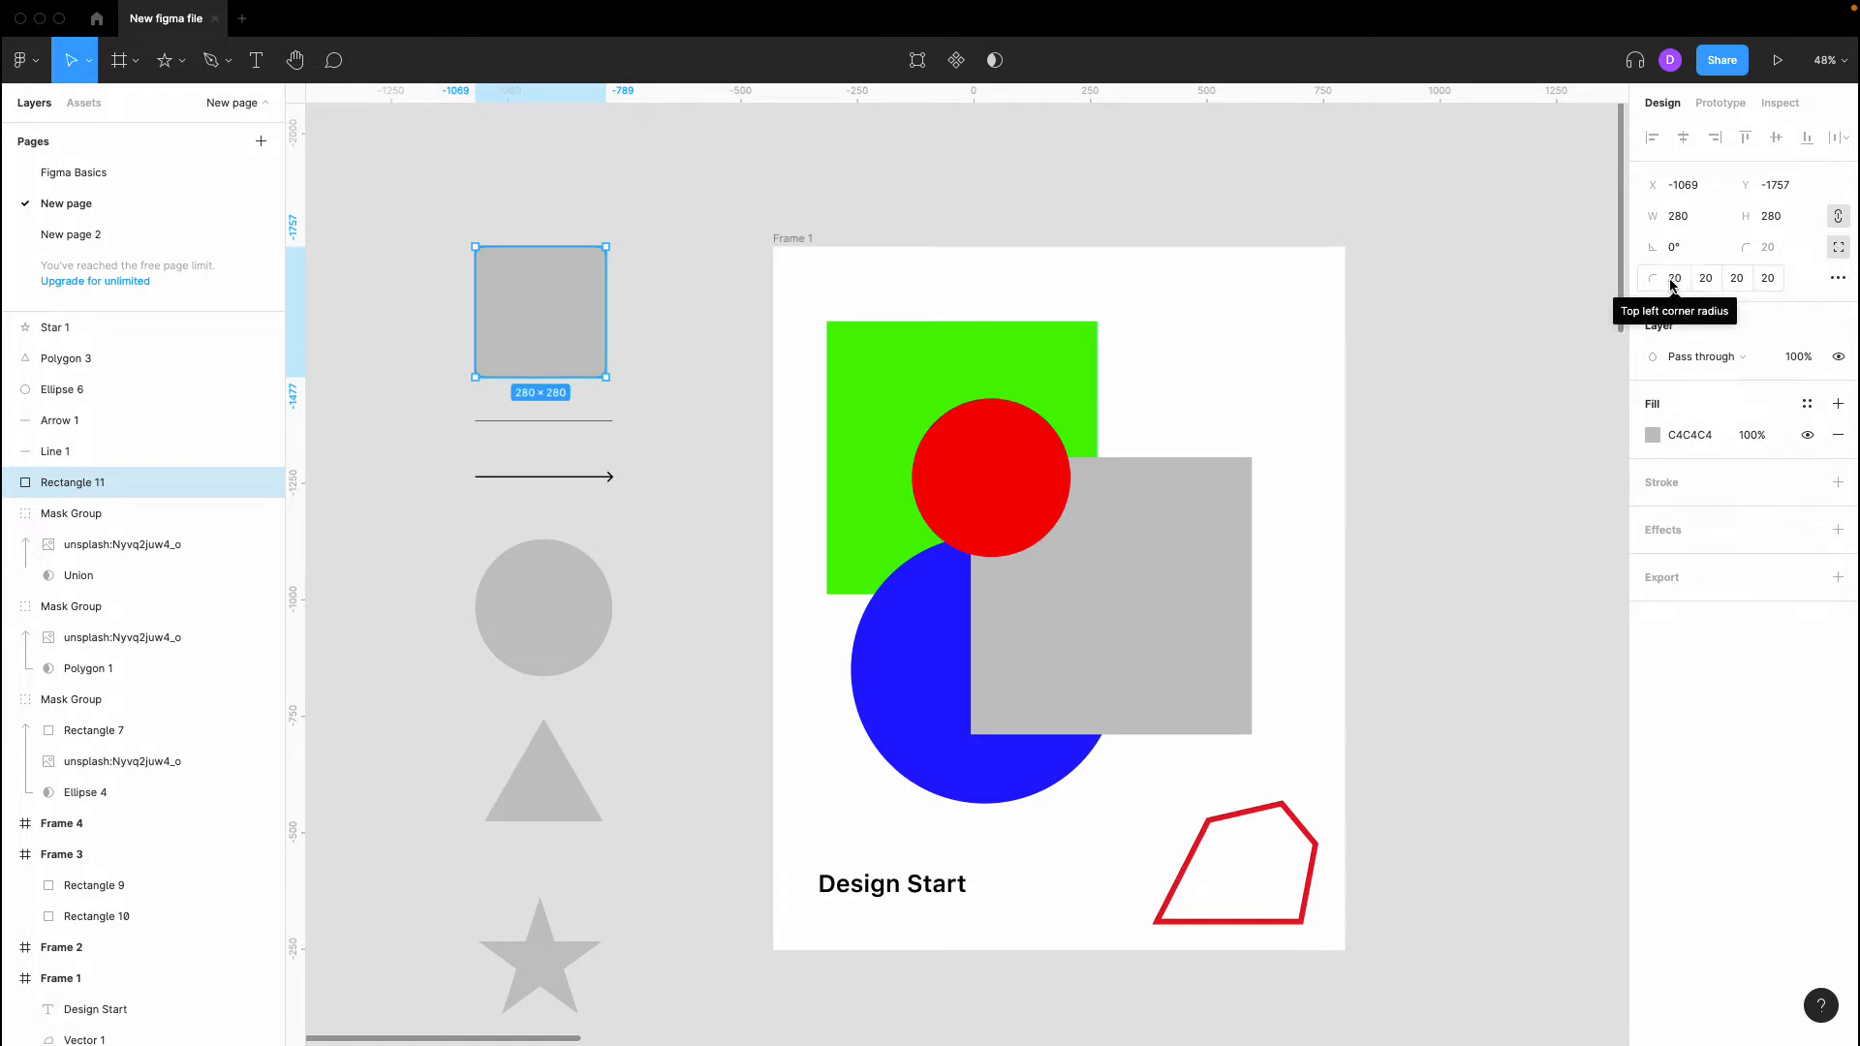
{"action": "left_click", "coordinate": [1702, 280]}
{"action": "left_click", "coordinate": [1741, 283]}
{"action": "left_click", "coordinate": [1769, 285]}
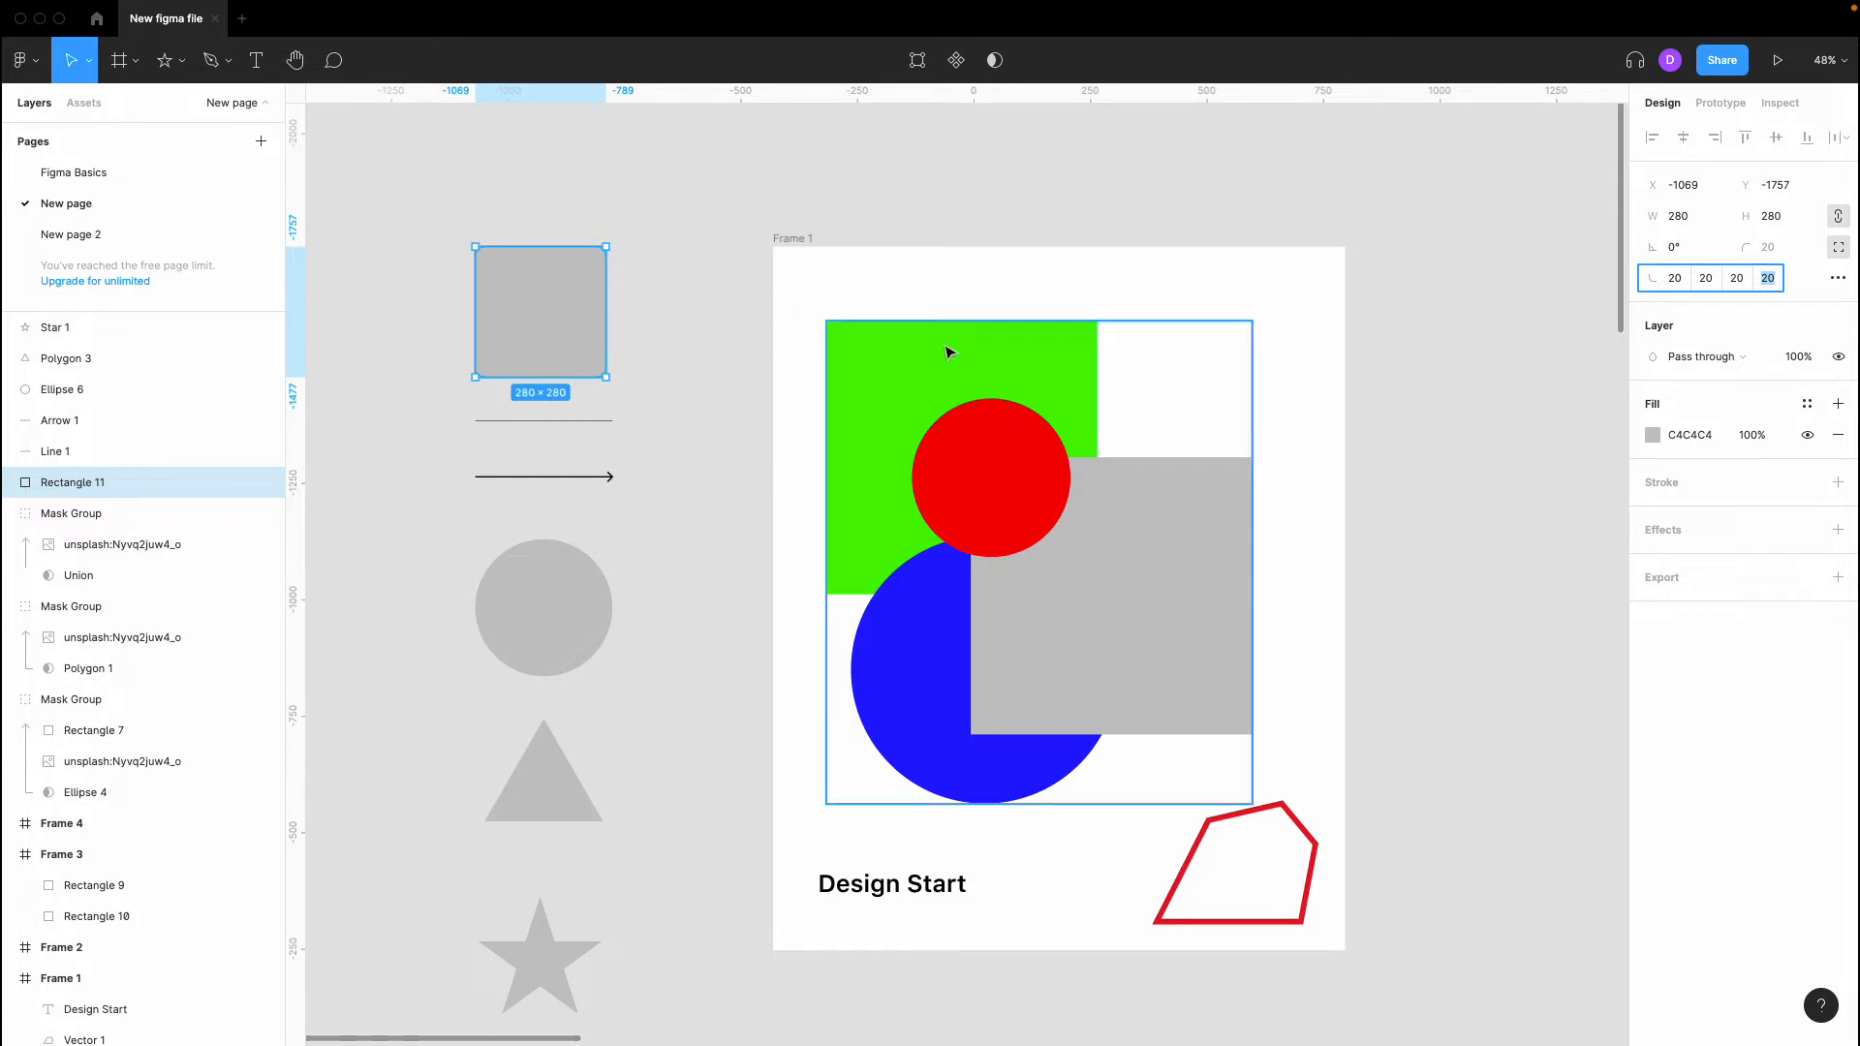
{"action": "left_click", "coordinate": [1681, 283]}
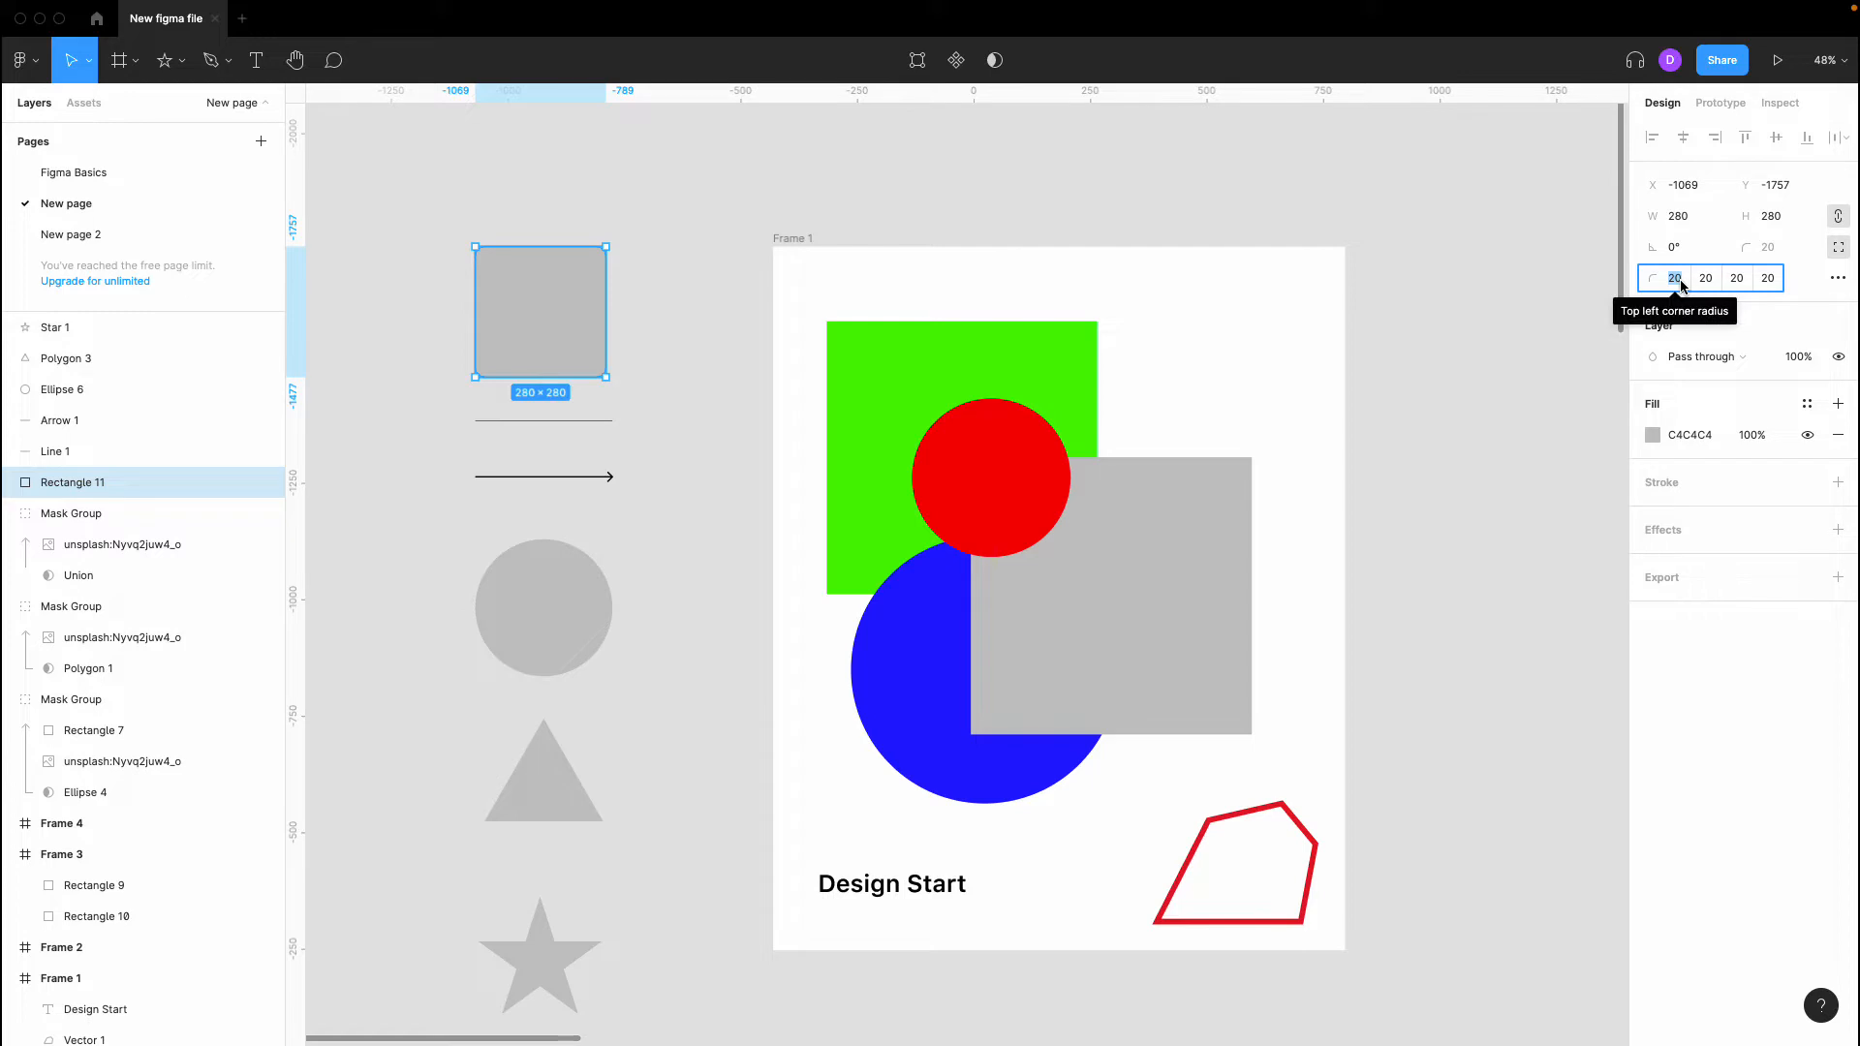
{"action": "type", "text": "10"}
{"action": "key", "text": "Return"}
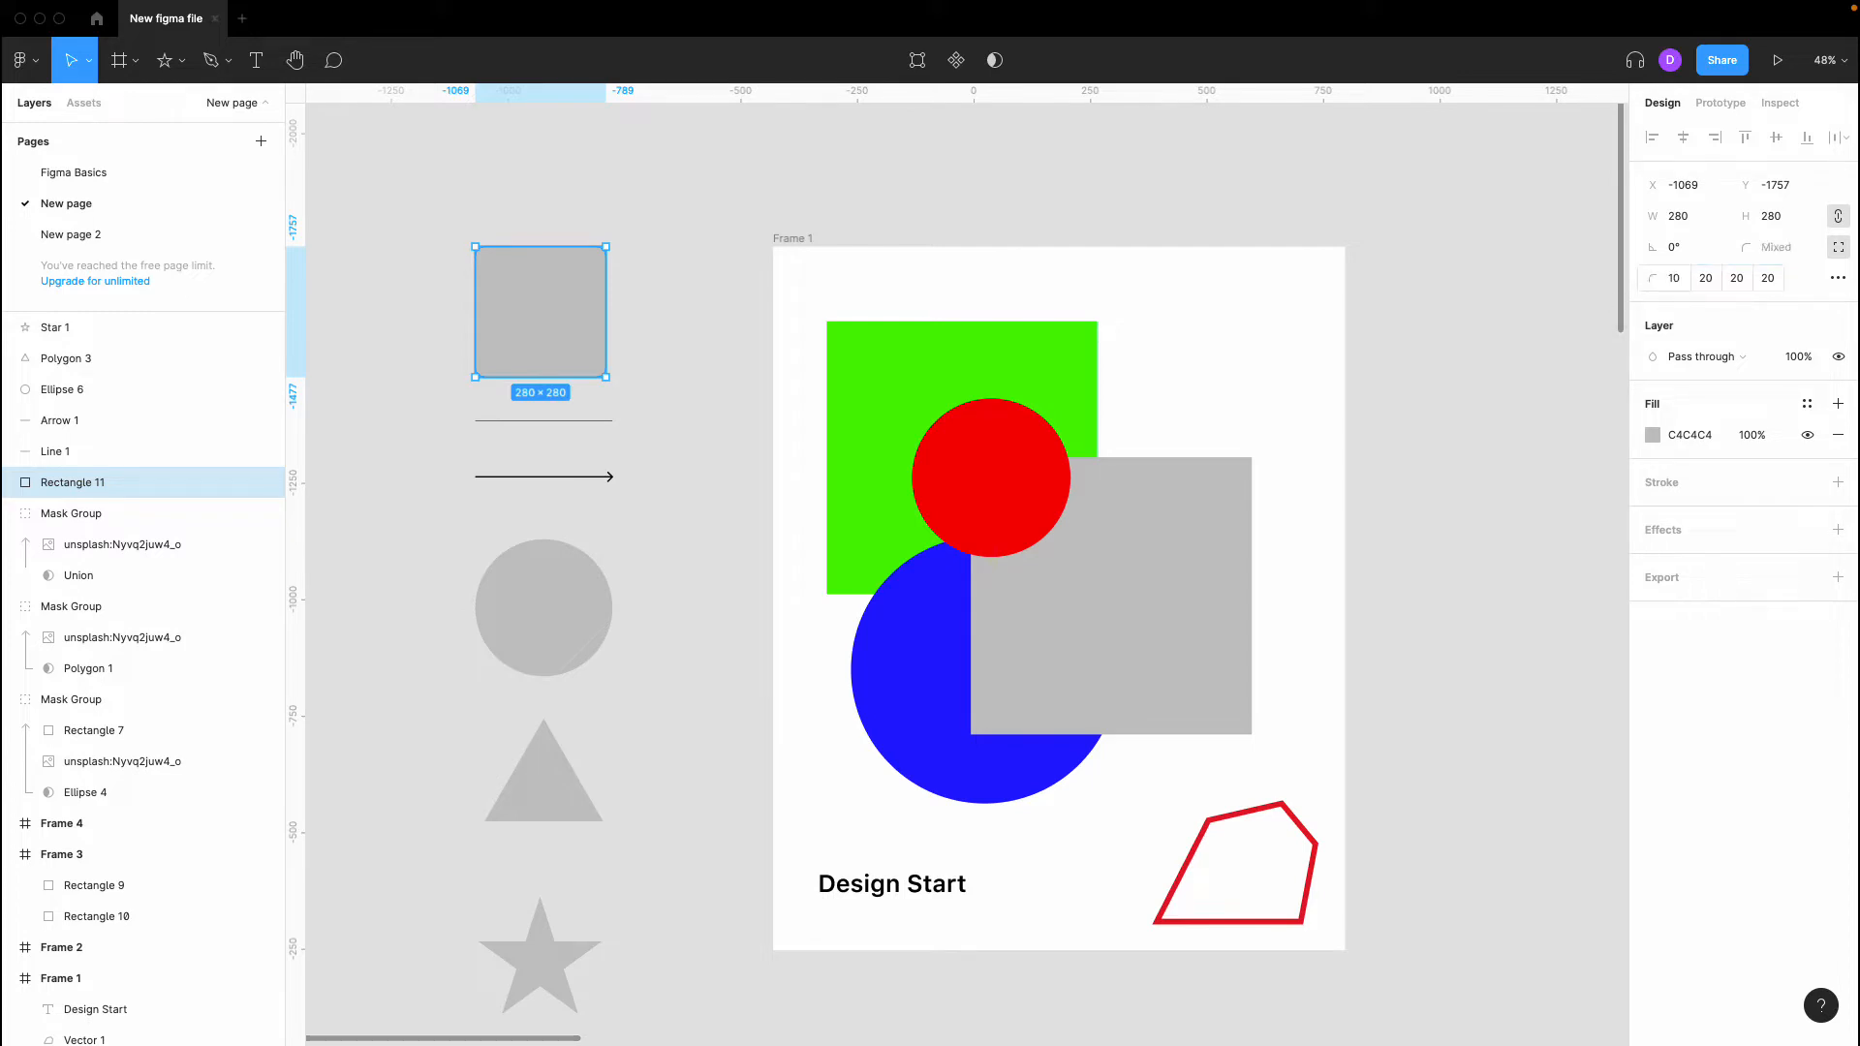
Set the square's top-right corner radius to 100, its bottom-right to 10 and its bottom-left to 100
{"action": "left_click", "coordinate": [1711, 280]}
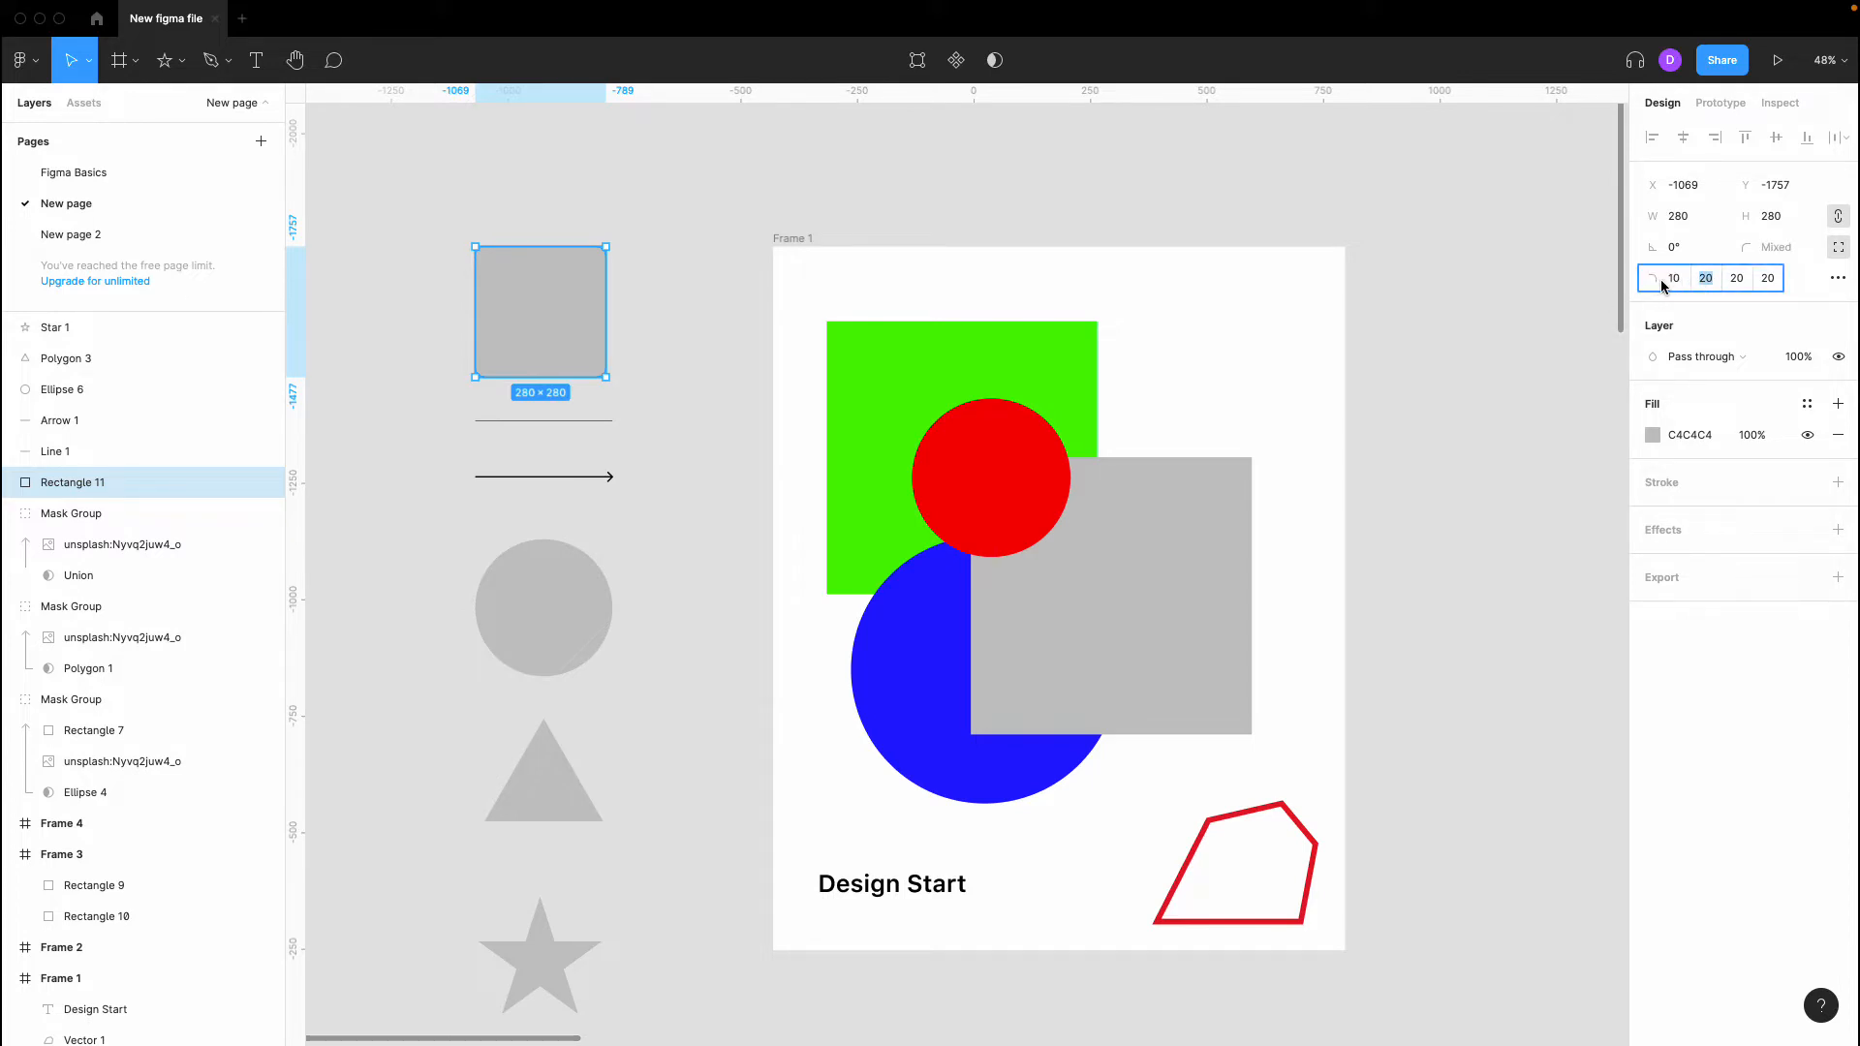
{"action": "type", "text": "100"}
{"action": "key", "text": "Return"}
{"action": "left_click", "coordinate": [1747, 280]}
{"action": "type", "text": "10"}
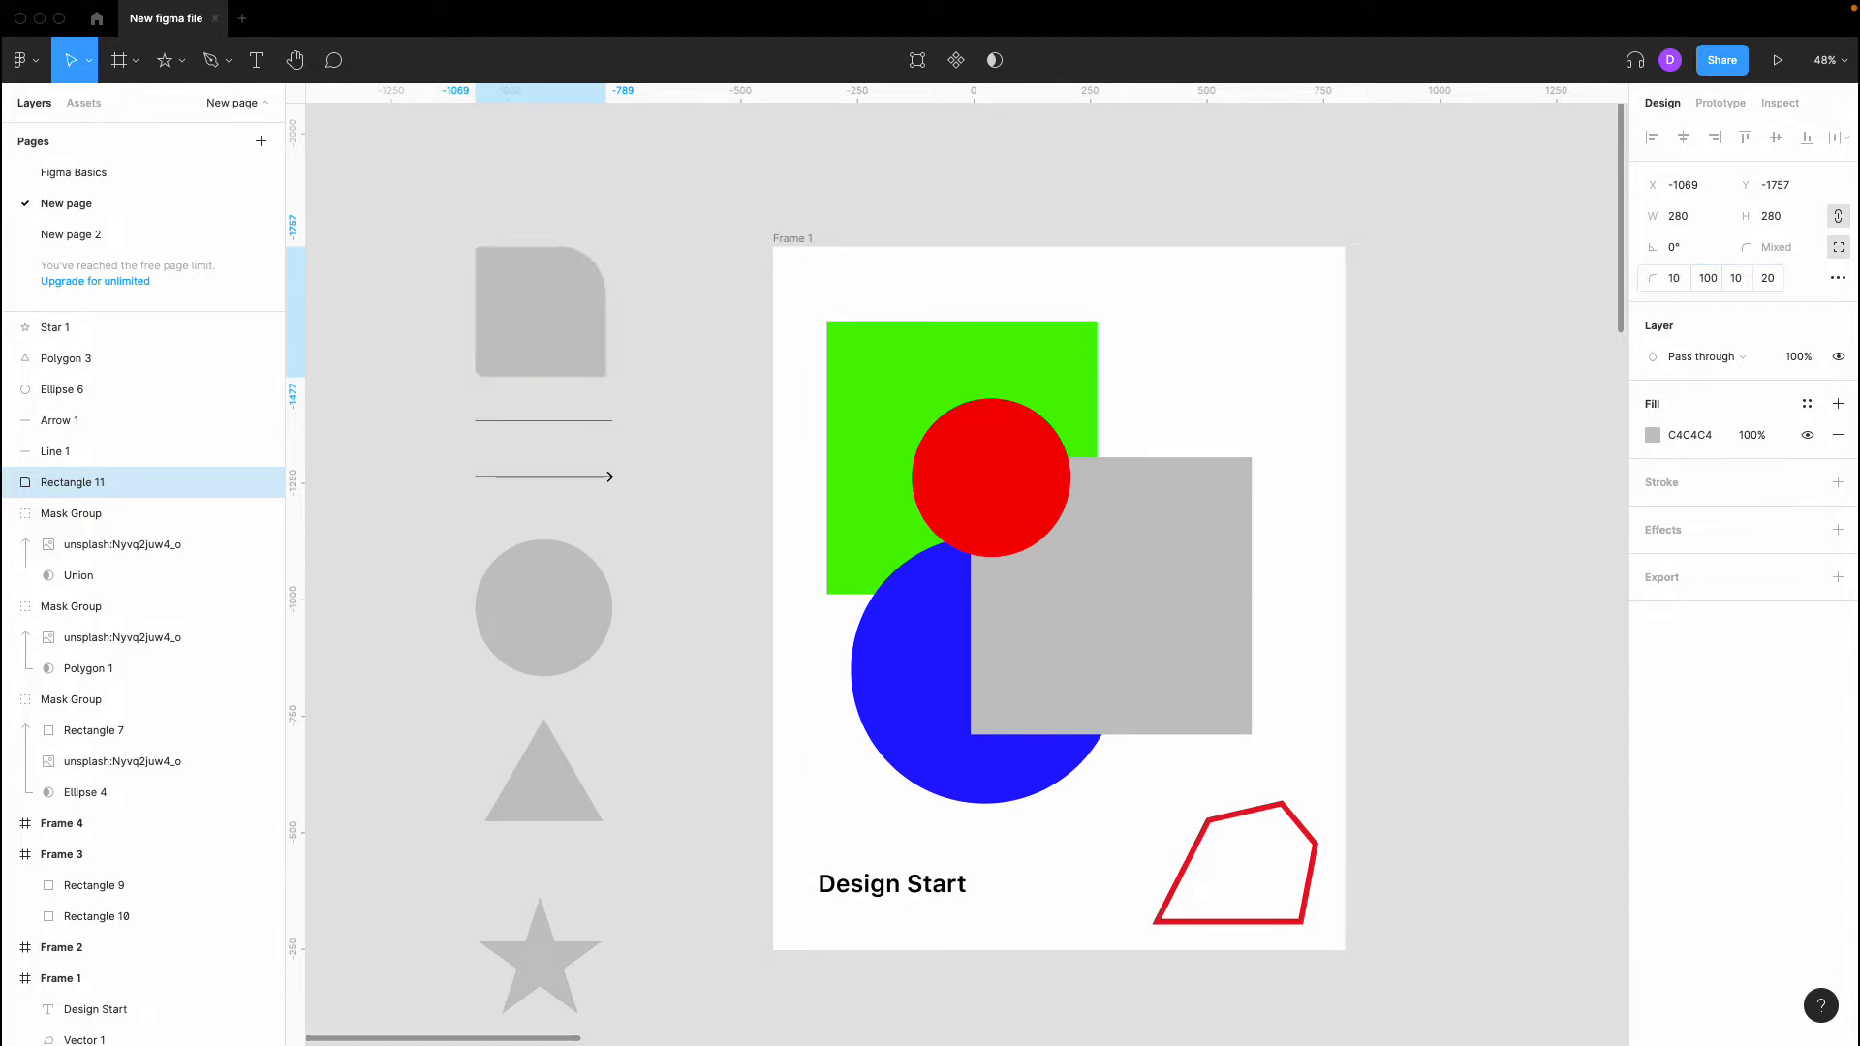
{"action": "left_click", "coordinate": [1765, 280]}
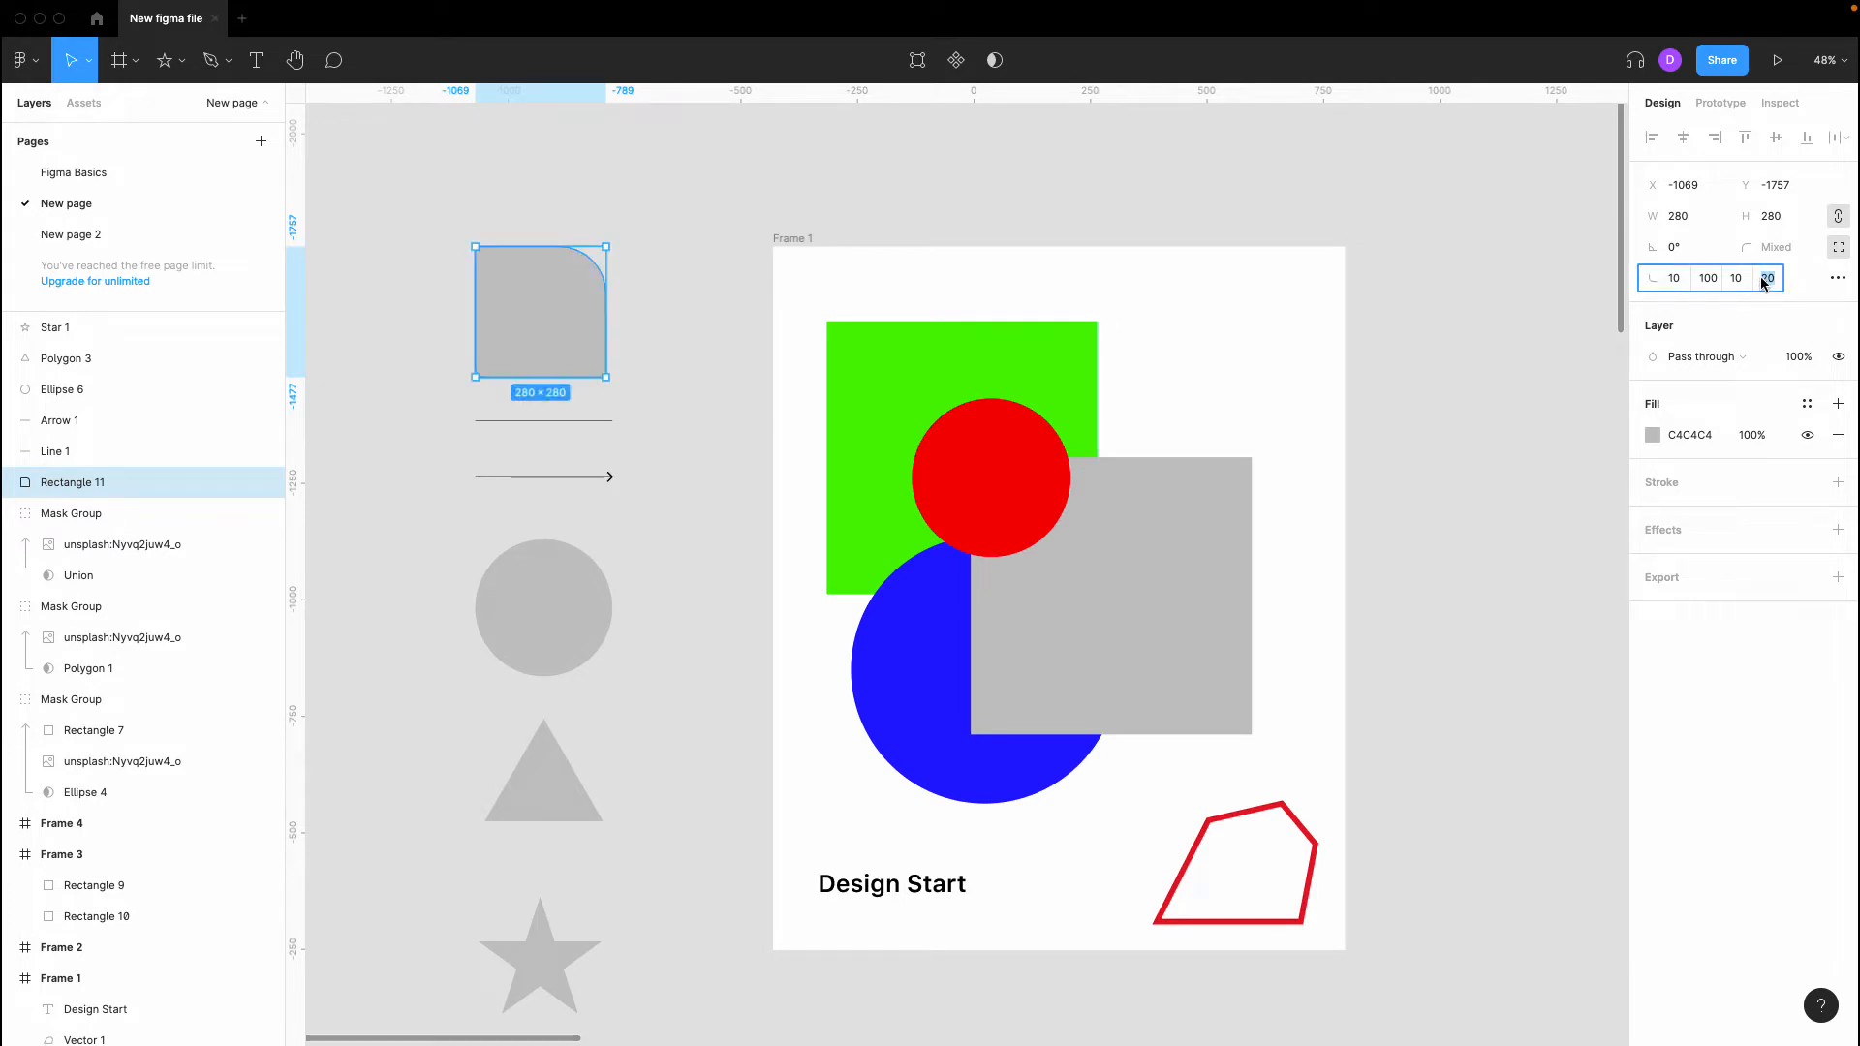
{"action": "type", "text": "100"}
{"action": "key", "text": "Return"}
{"action": "left_click", "coordinate": [1544, 184]}
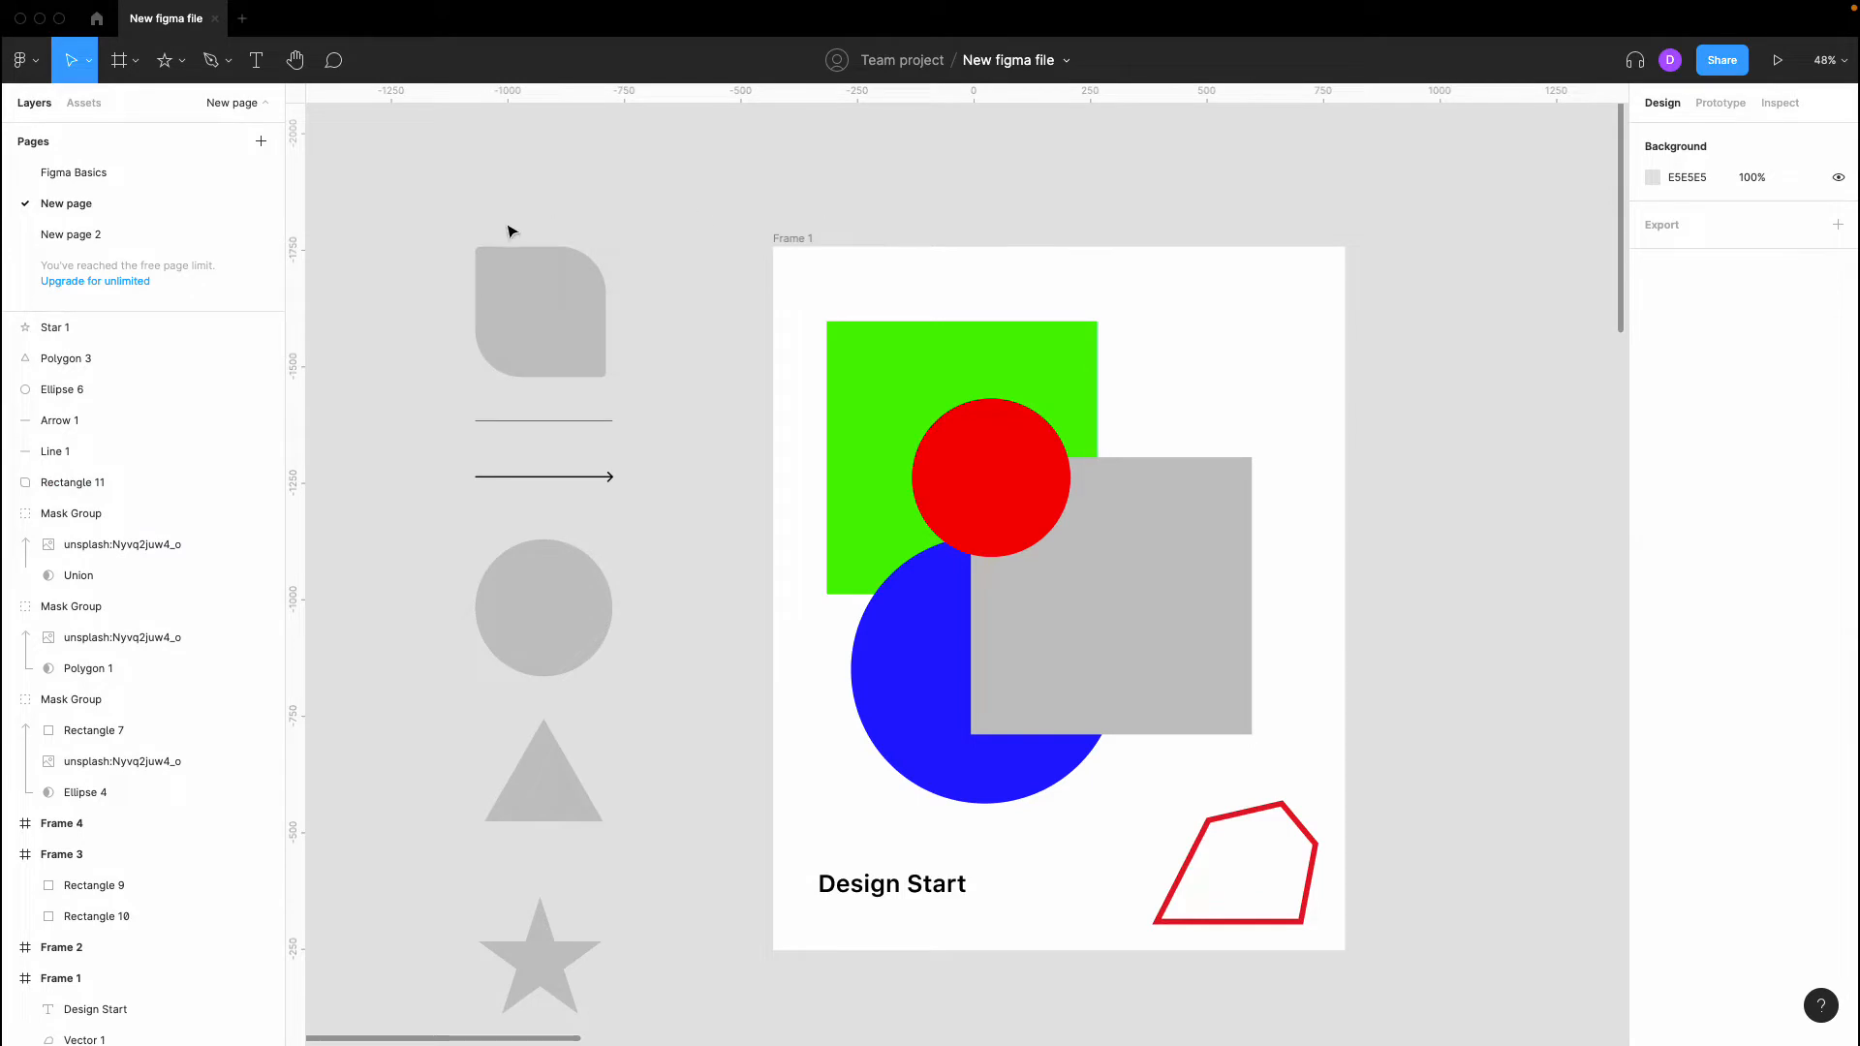
Reset the square's overall corner radius to 0
{"action": "left_click", "coordinate": [515, 264]}
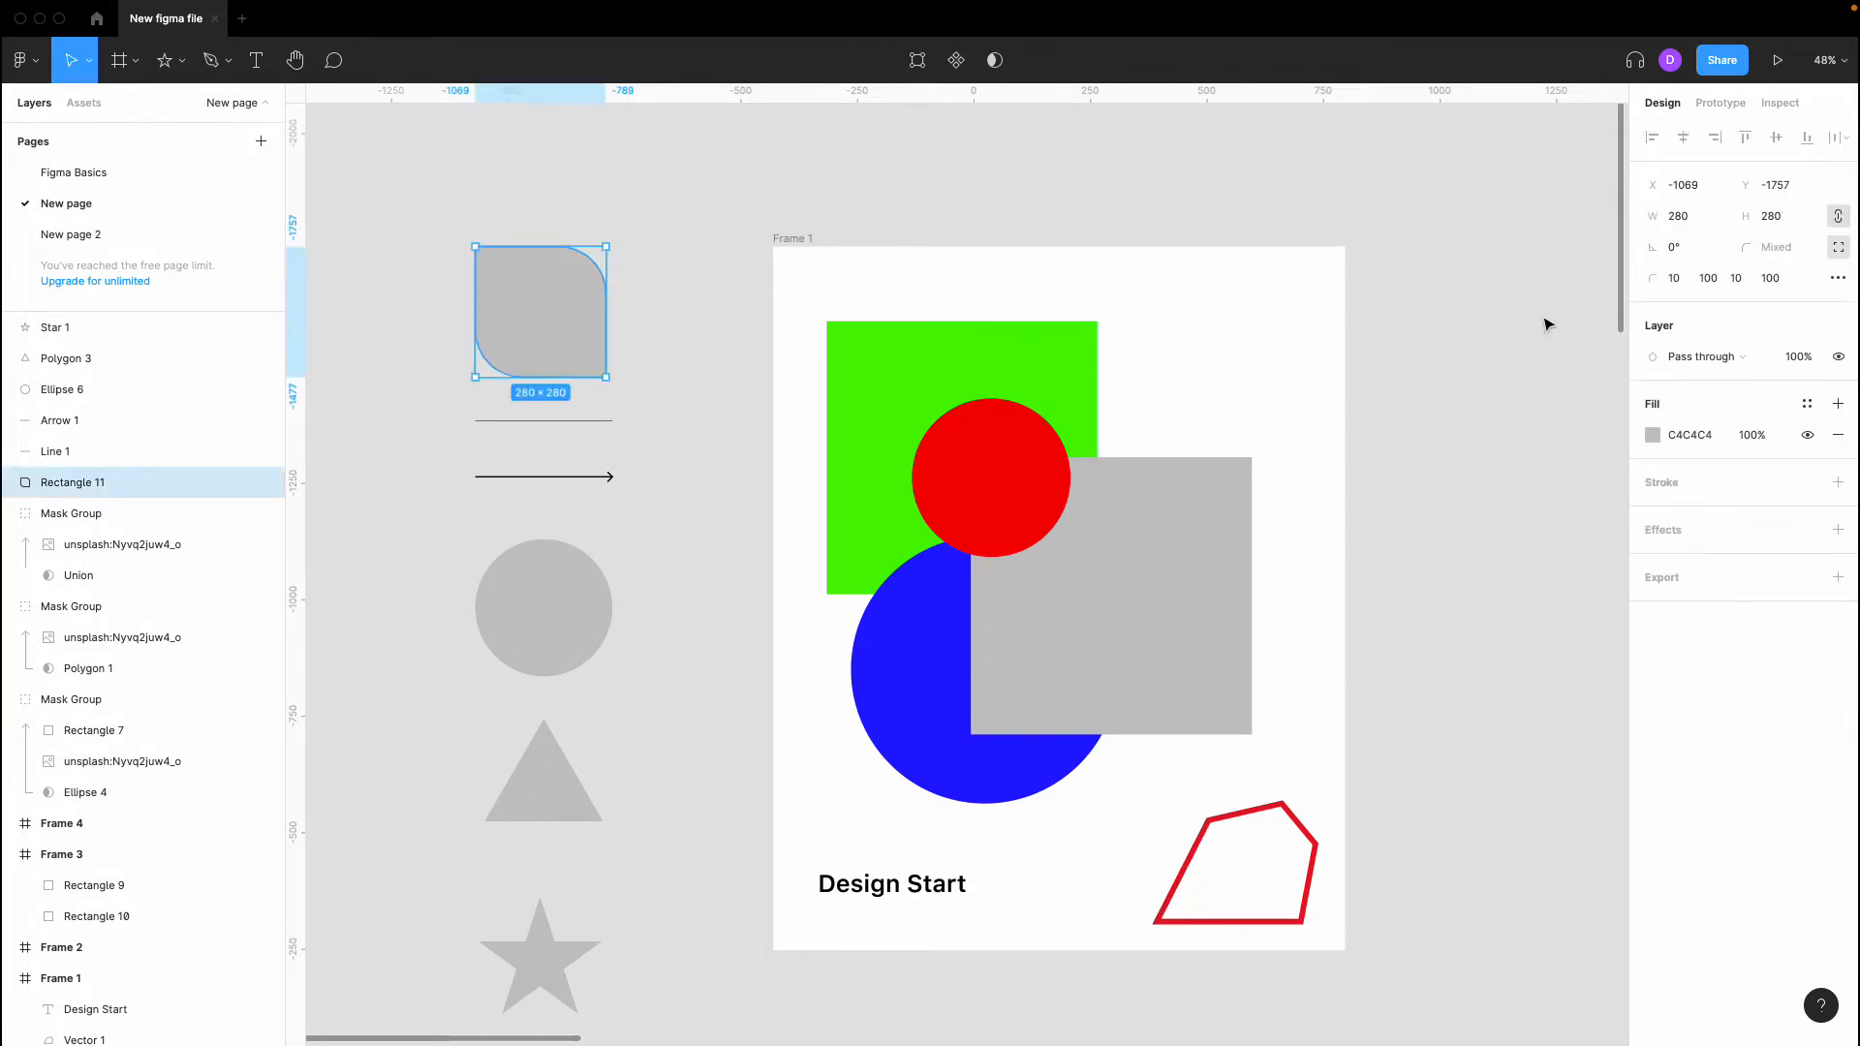
{"action": "left_click", "coordinate": [1838, 281]}
{"action": "left_click", "coordinate": [1788, 249]}
{"action": "type", "text": "0"}
{"action": "key", "text": "Return"}
{"action": "left_click", "coordinate": [678, 232]}
Try a pale pink E0CDCD fill on the square, and replace it with the green sampled from the rectangle in Frame 1
{"action": "left_click", "coordinate": [594, 282]}
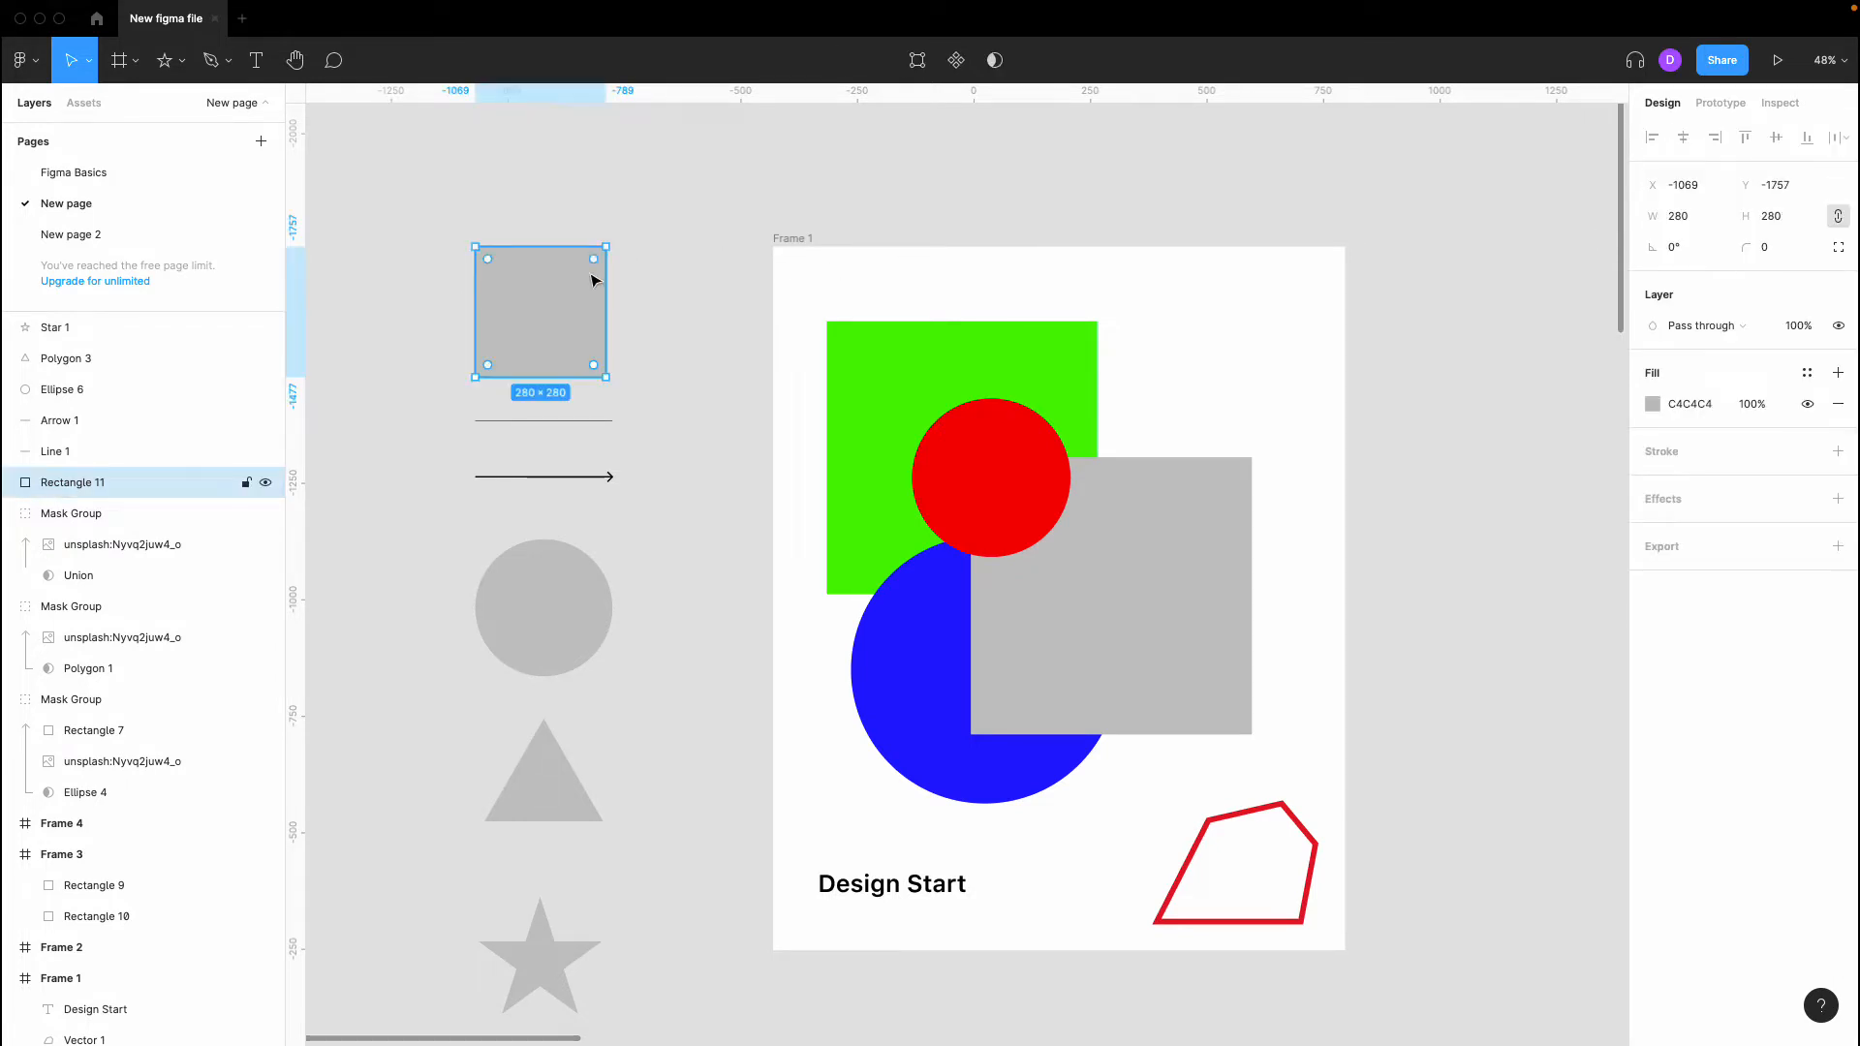
{"action": "left_click", "coordinate": [1653, 404]}
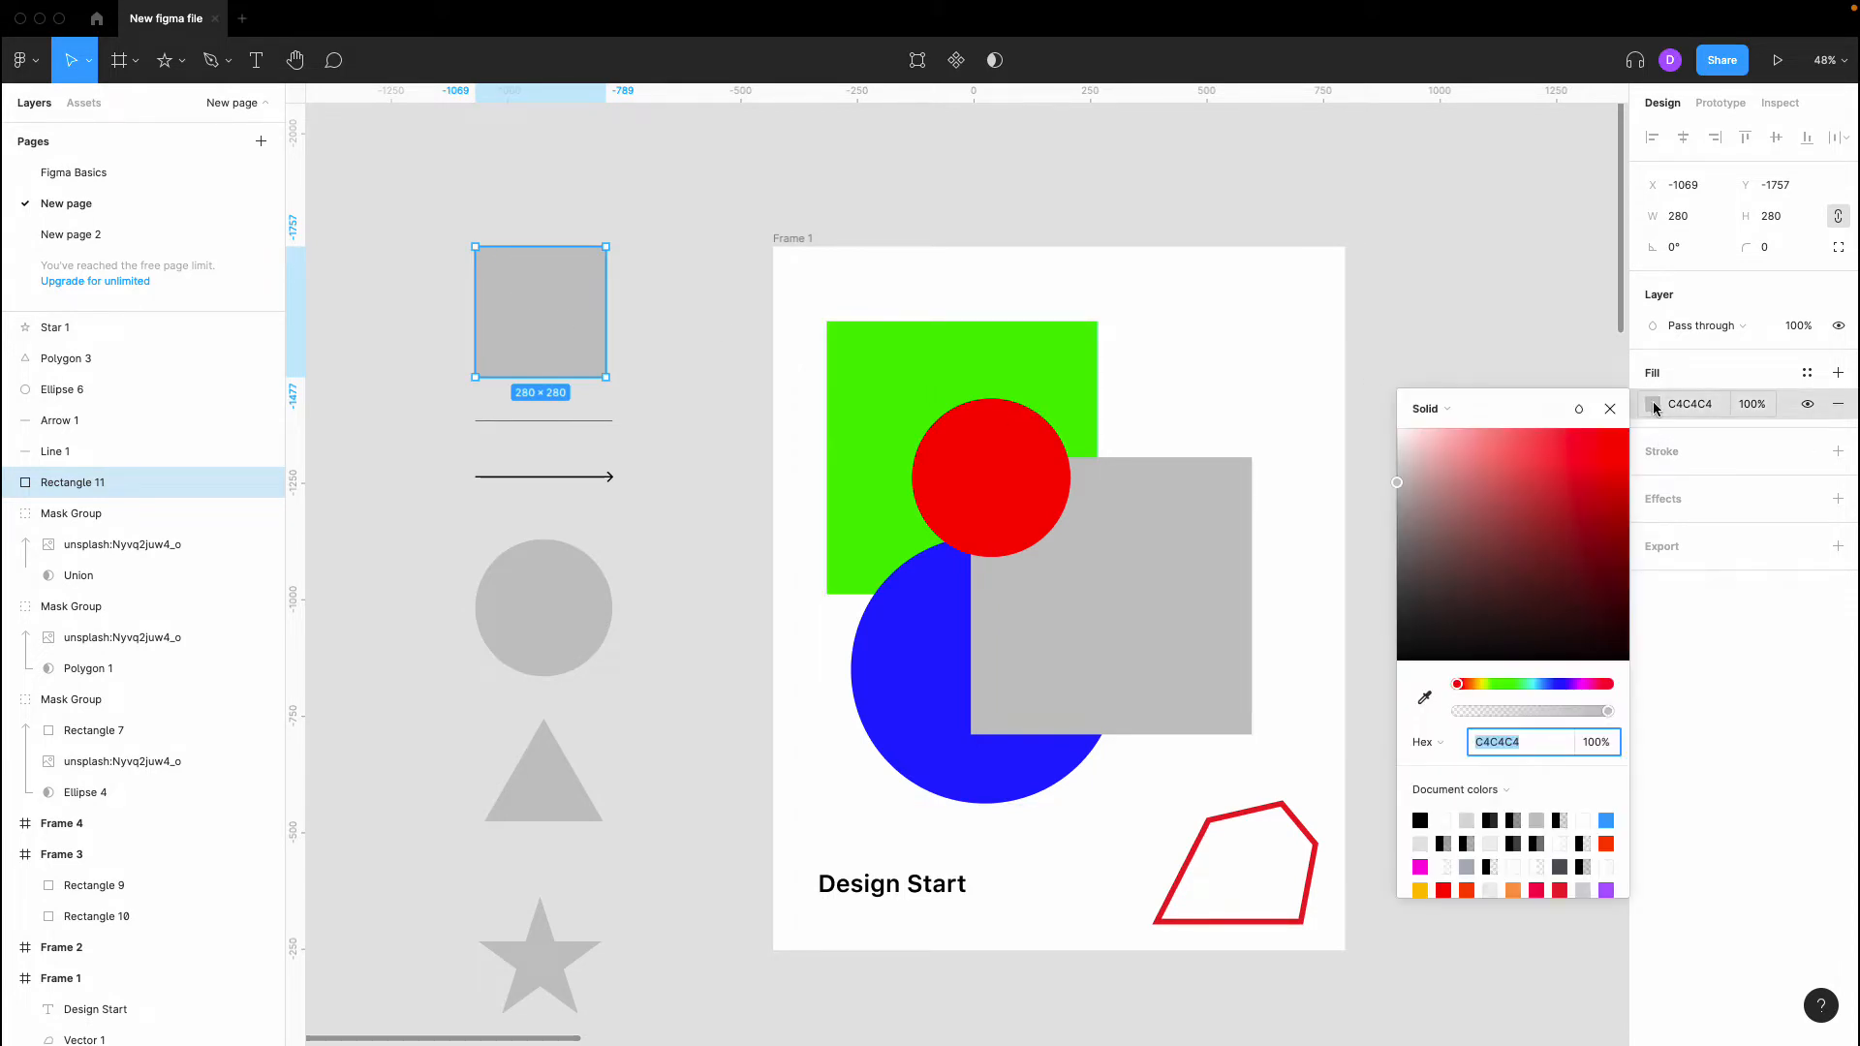
{"action": "mouse_move", "coordinate": [1415, 471]}
{"action": "left_mouse_down"}
{"action": "mouse_move", "coordinate": [1578, 485]}
{"action": "mouse_move", "coordinate": [1643, 519]}
{"action": "mouse_move", "coordinate": [1393, 426]}
{"action": "mouse_move", "coordinate": [1416, 457]}
{"action": "left_mouse_up"}
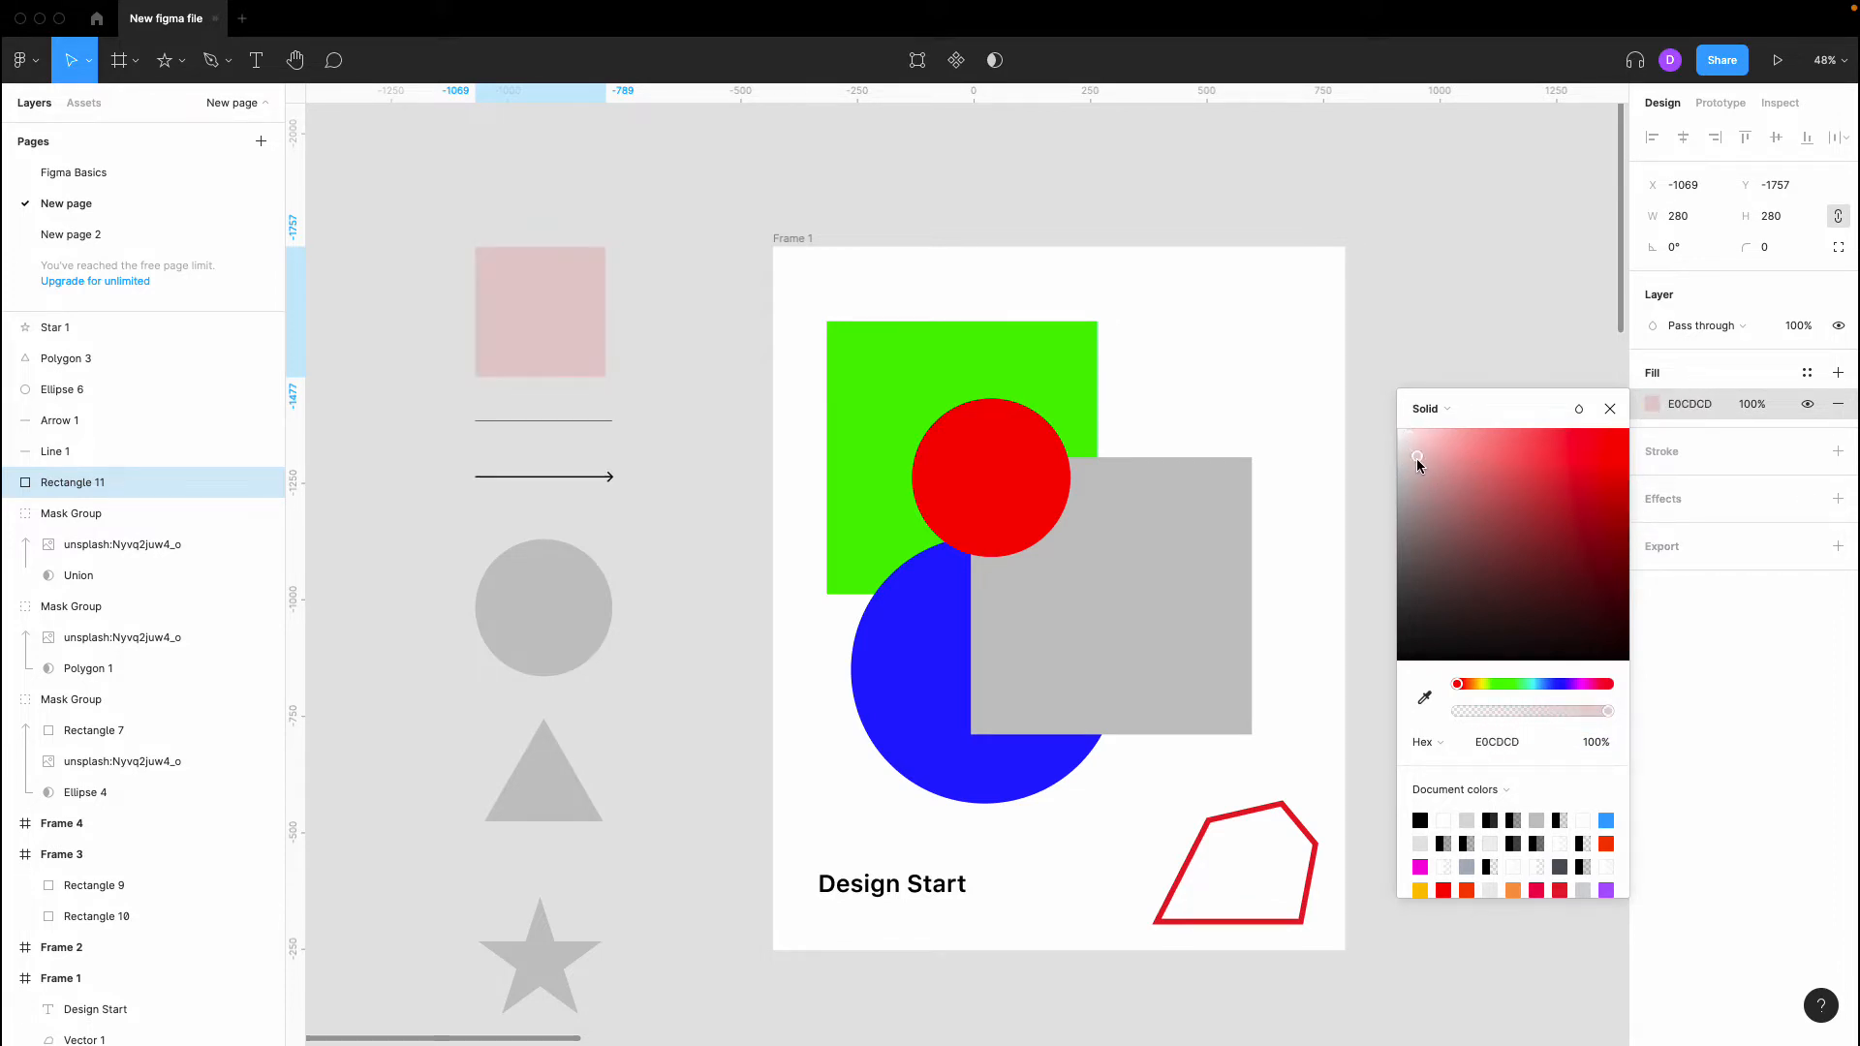
{"action": "left_click", "coordinate": [1431, 702]}
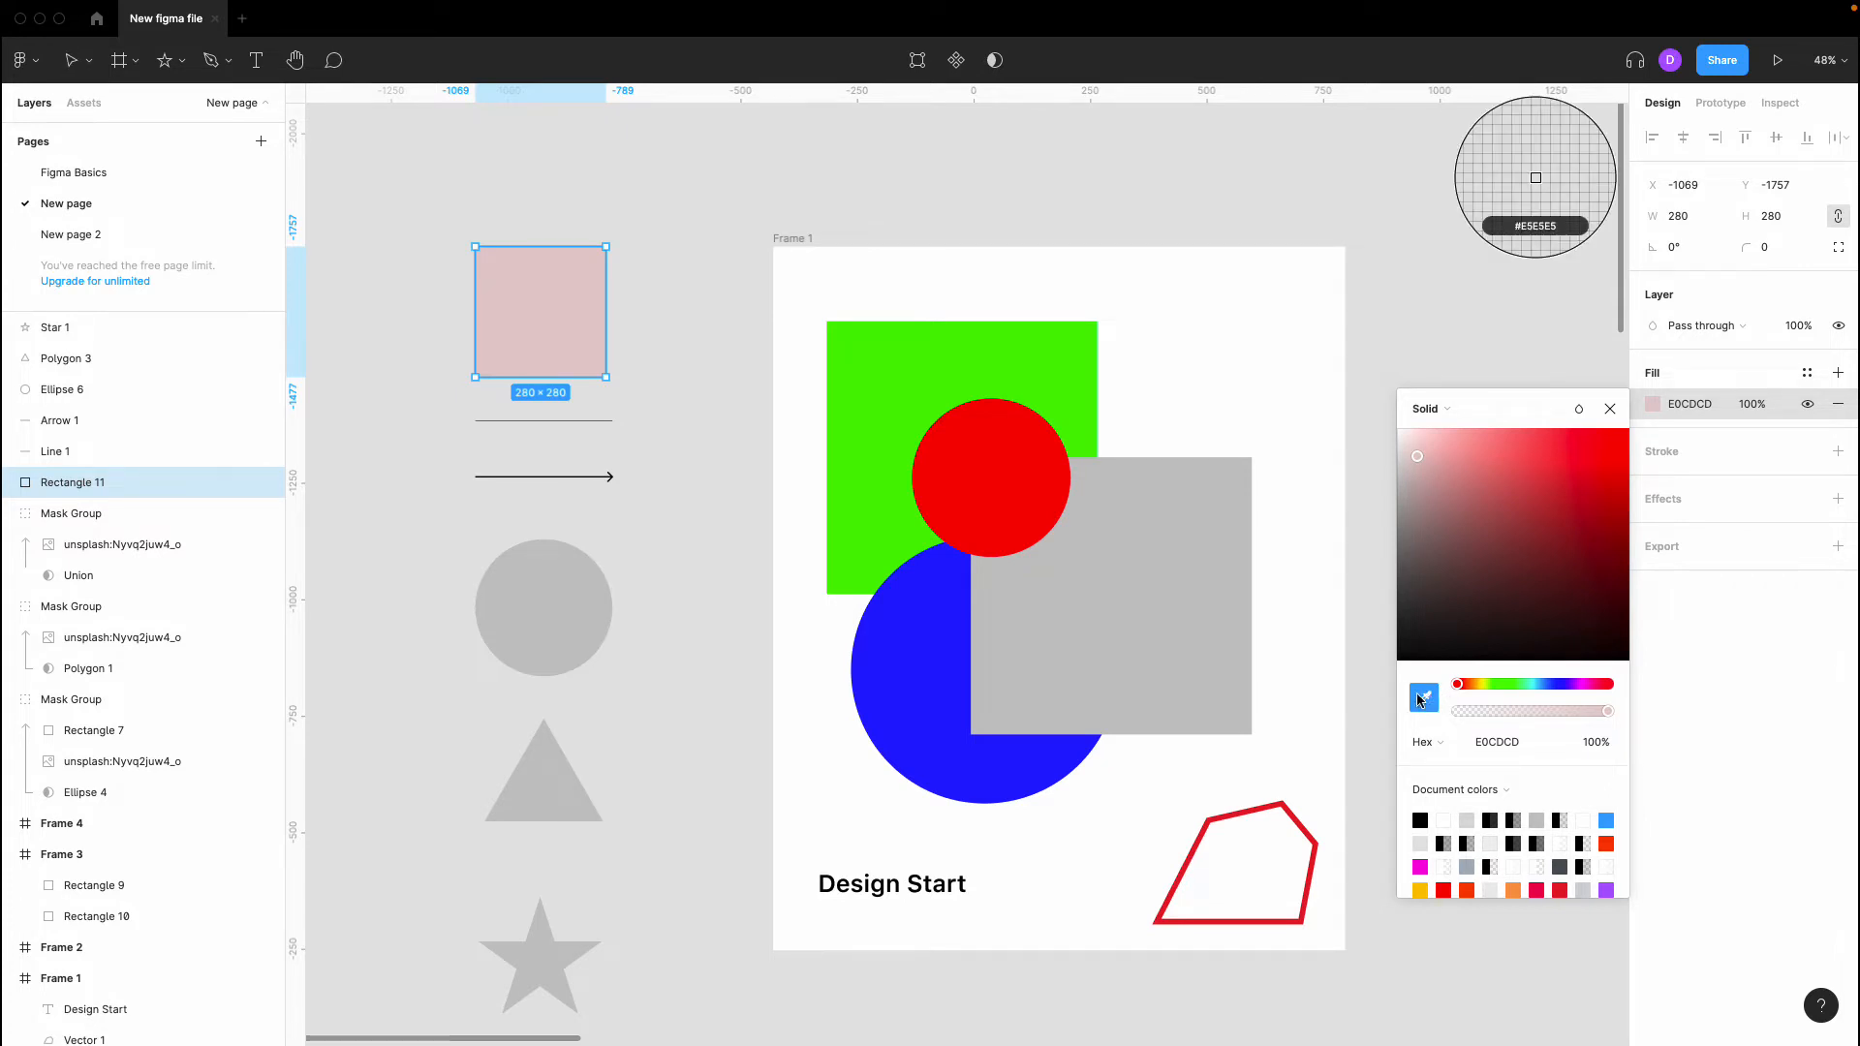
{"action": "left_click", "coordinate": [1063, 355]}
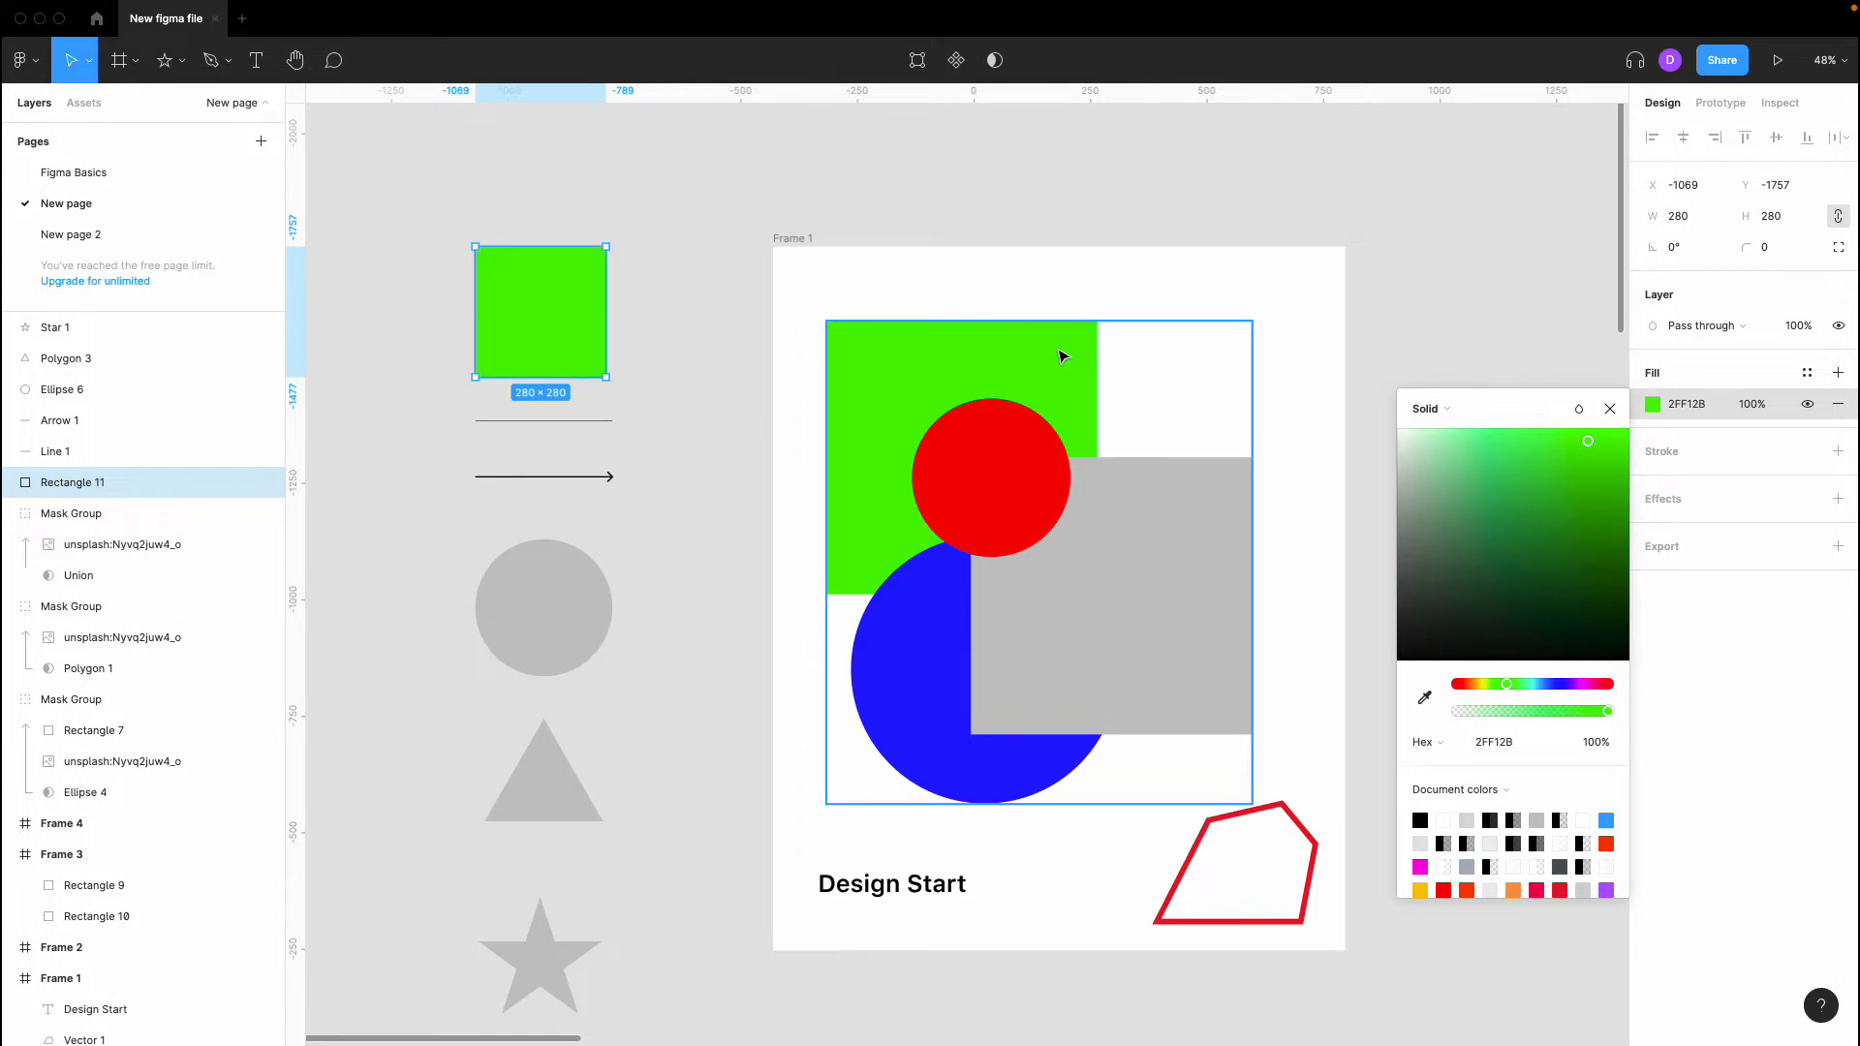
{"action": "left_click", "coordinate": [1734, 378]}
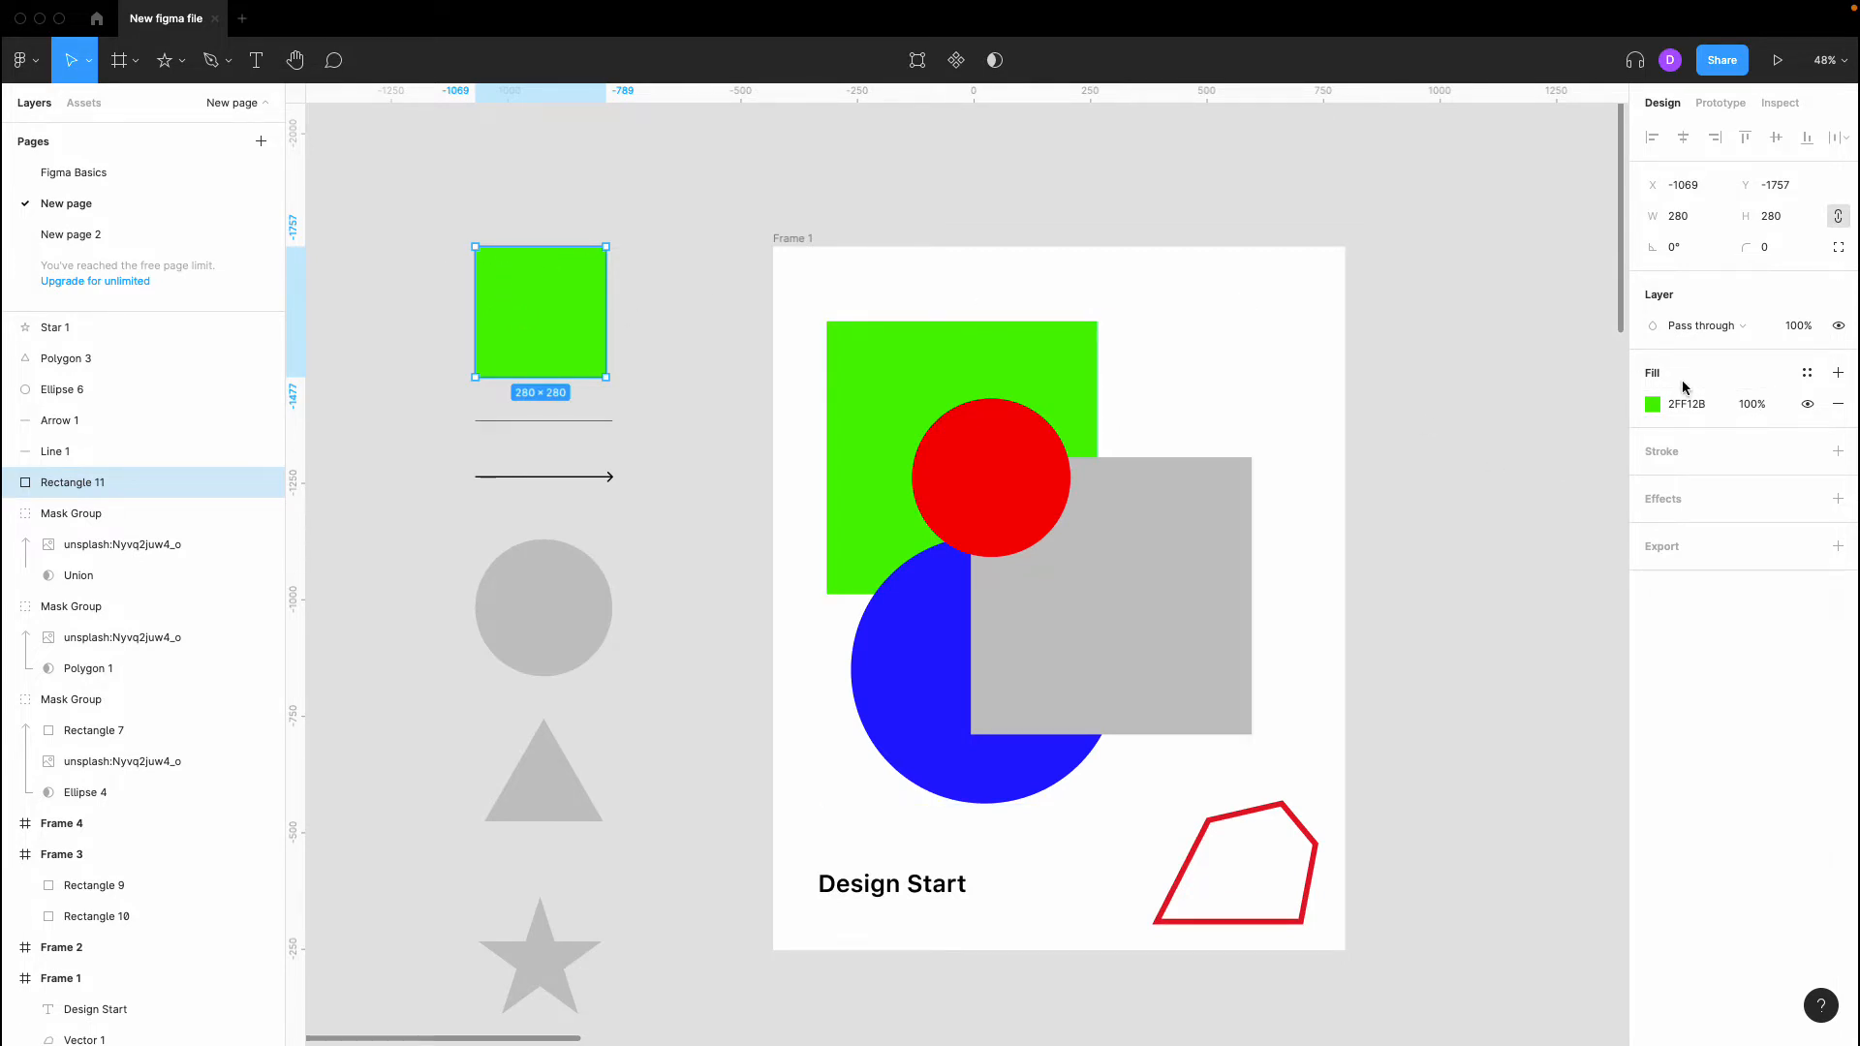
Add a black stroke to the green square
{"action": "left_click", "coordinate": [681, 216]}
{"action": "left_click", "coordinate": [545, 309]}
{"action": "left_click", "coordinate": [1834, 457]}
{"action": "left_click", "coordinate": [1520, 412]}
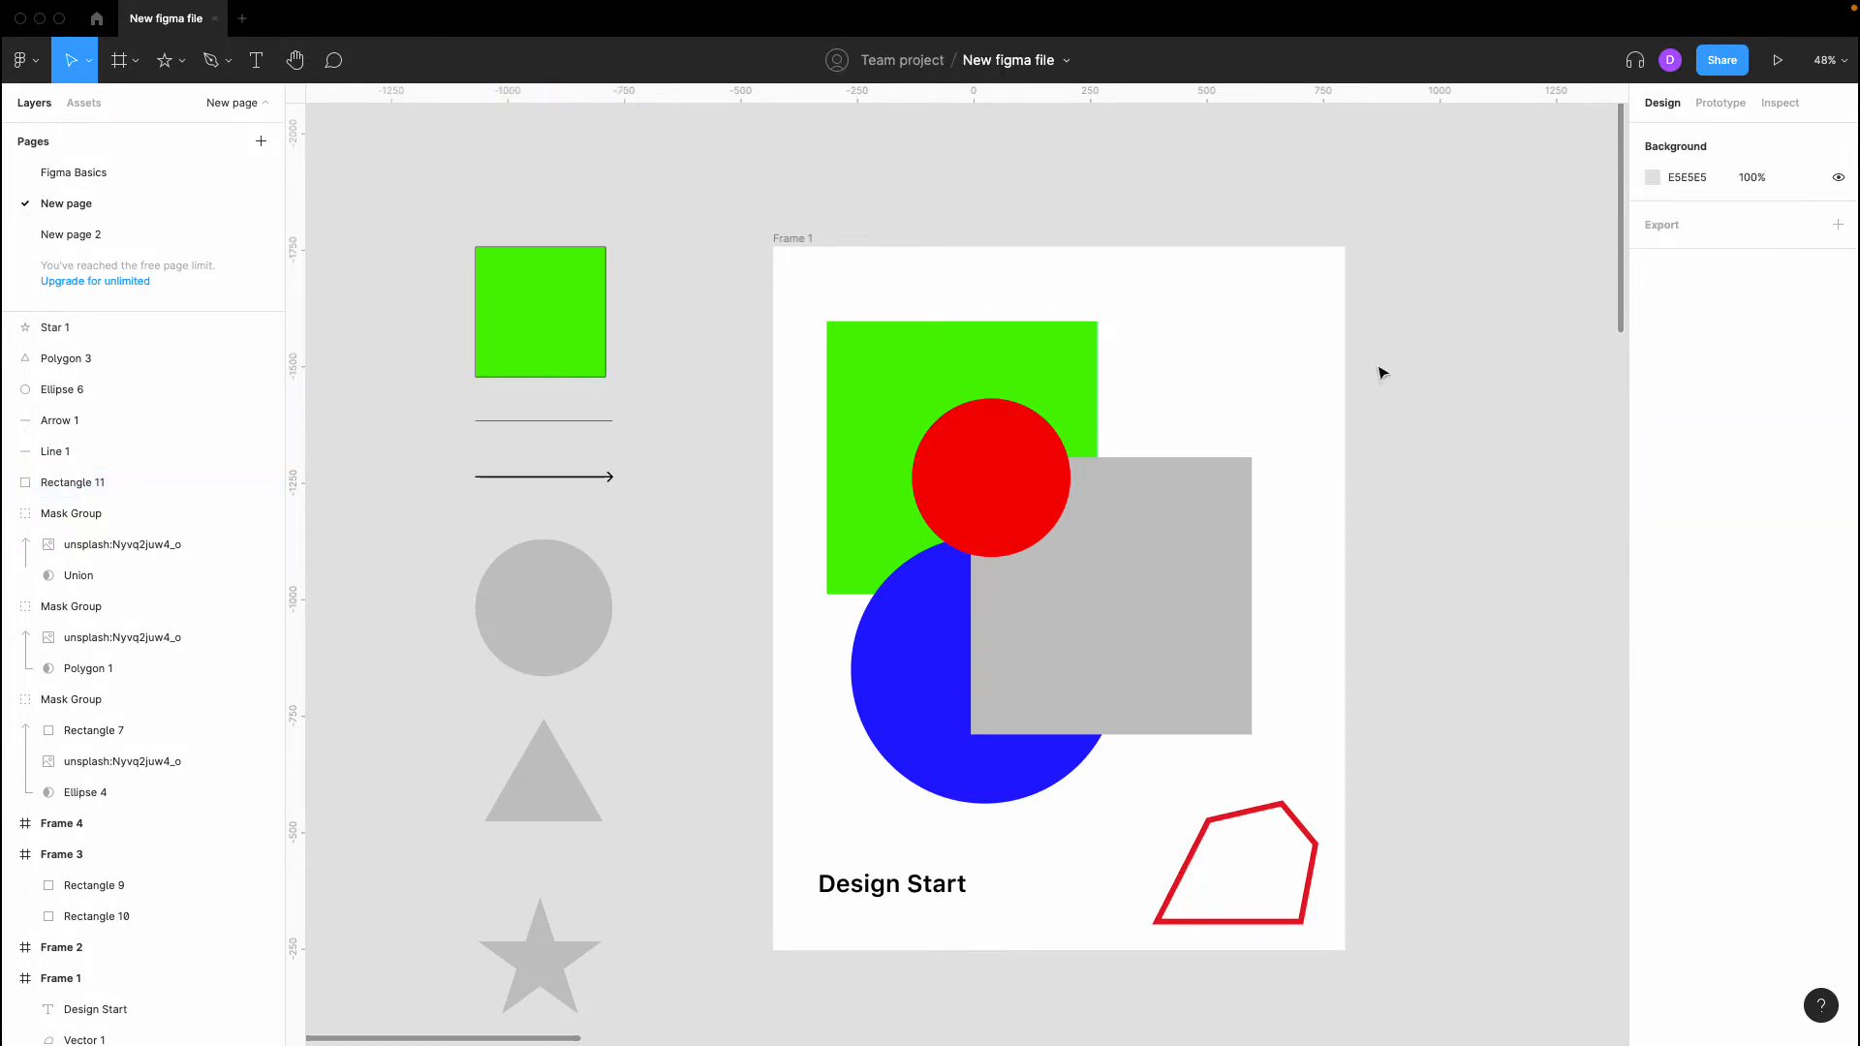
{"action": "scroll", "coordinate": [514, 237], "scroll_direction": "up", "scroll_amount": 2}
{"action": "scroll", "coordinate": [514, 237], "scroll_direction": "up", "scroll_amount": 5}
Try a thicker stroke of 3 on the green square, and return the stroke width to 1
{"action": "left_click", "coordinate": [647, 200]}
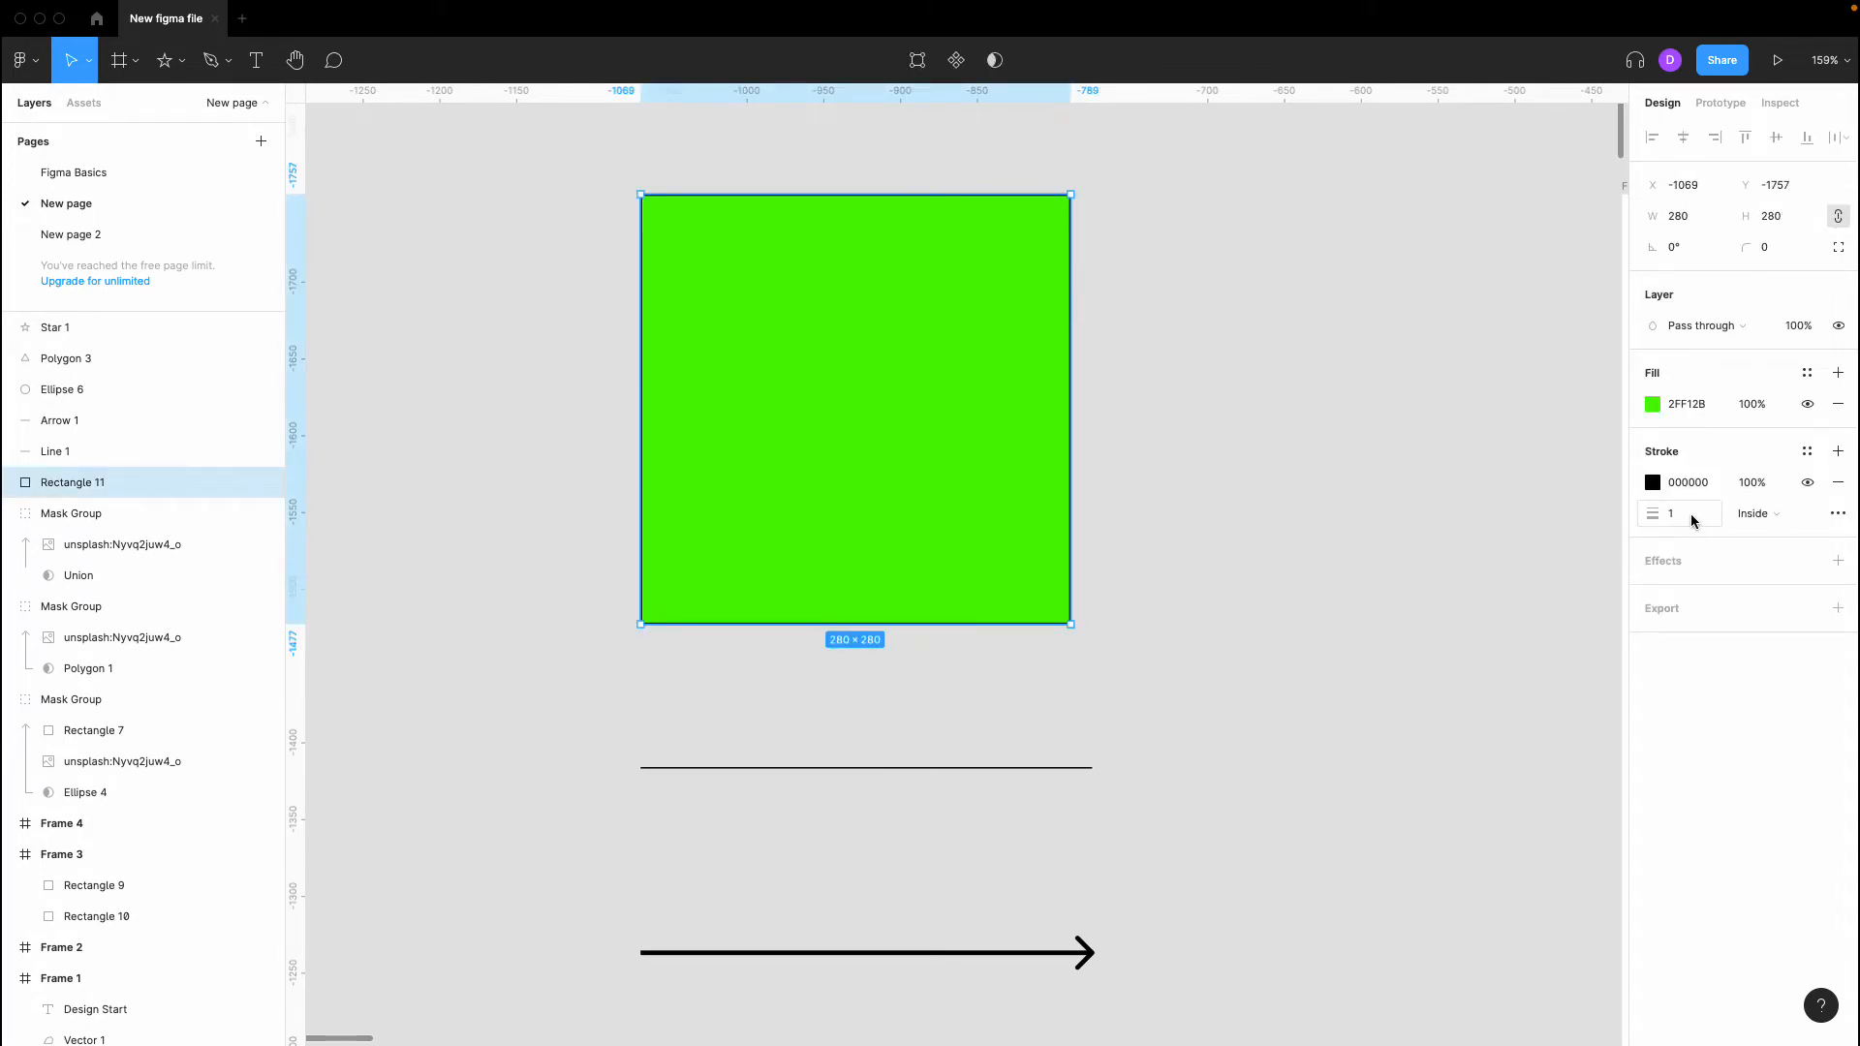
{"action": "left_click", "coordinate": [1690, 517]}
{"action": "key", "text": "Up"}
{"action": "key", "text": "Up"}
{"action": "key", "text": "Up"}
{"action": "key", "text": "Up"}
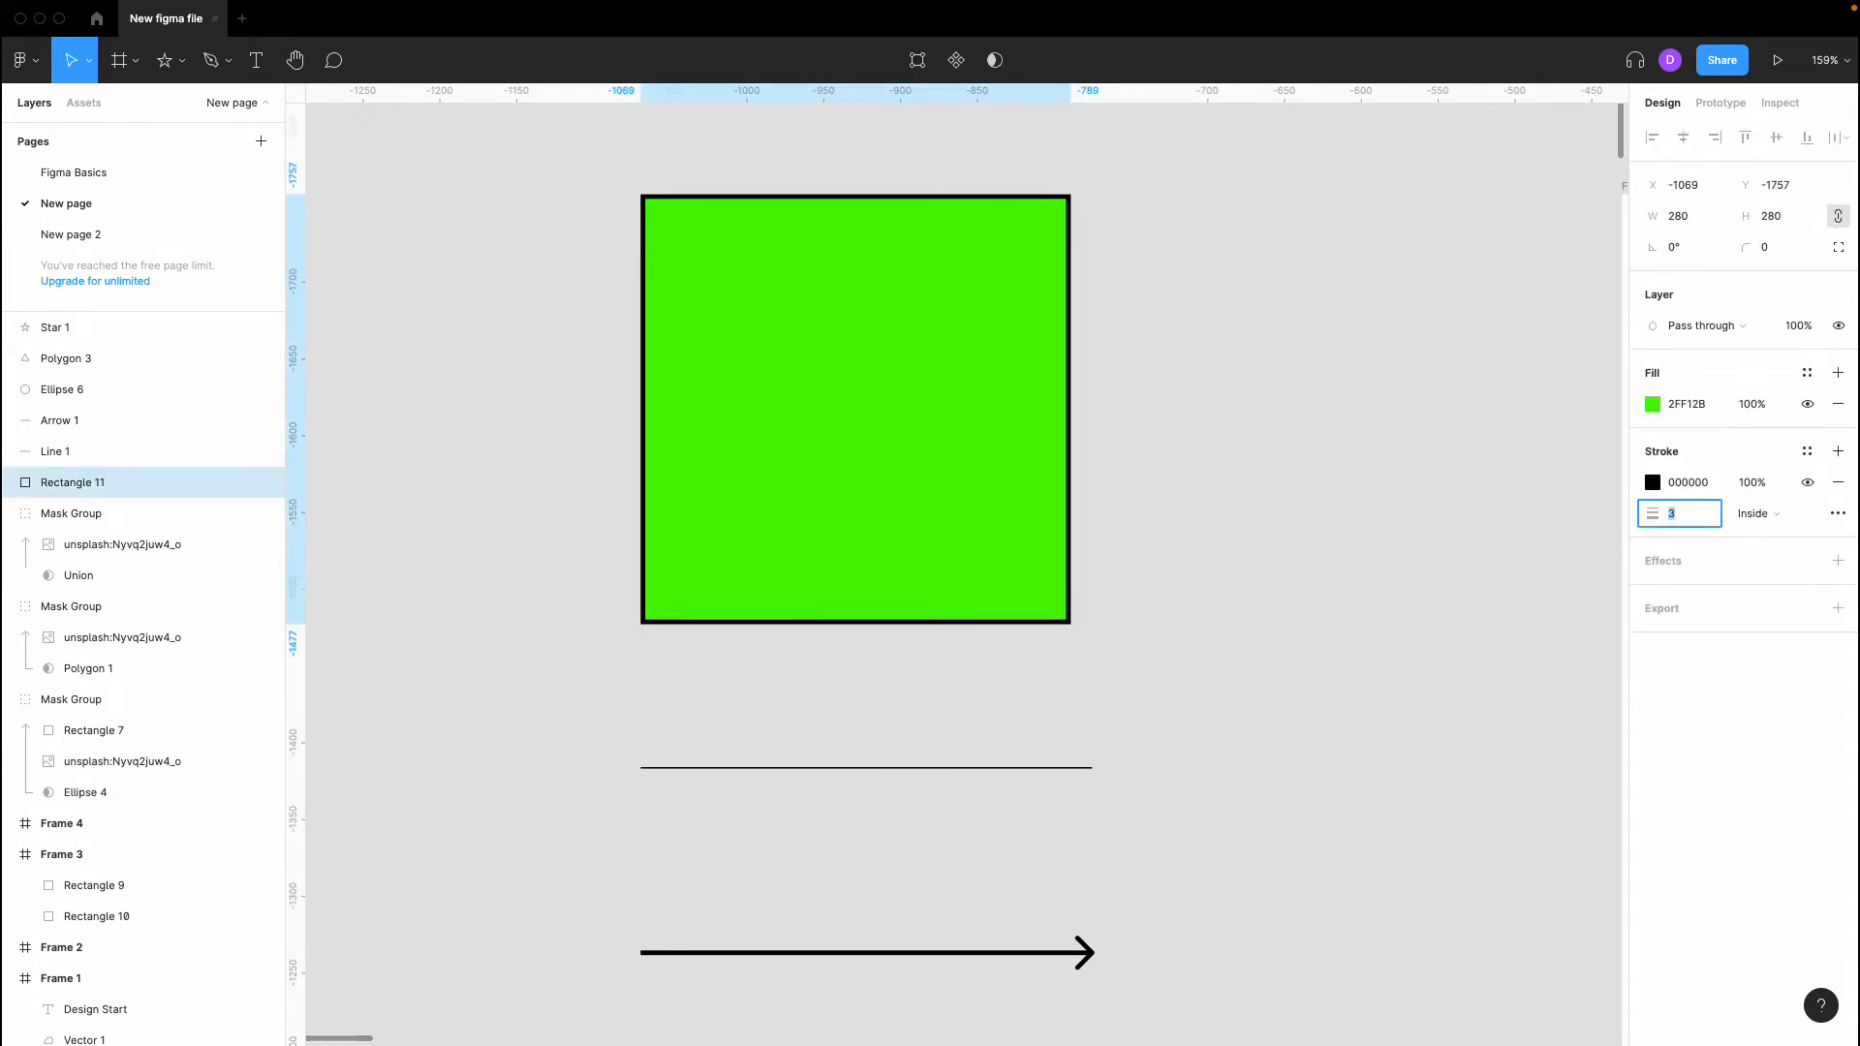
{"action": "key", "text": "Down"}
{"action": "key", "text": "Down"}
{"action": "key", "text": "Down"}
{"action": "key", "text": "Down"}
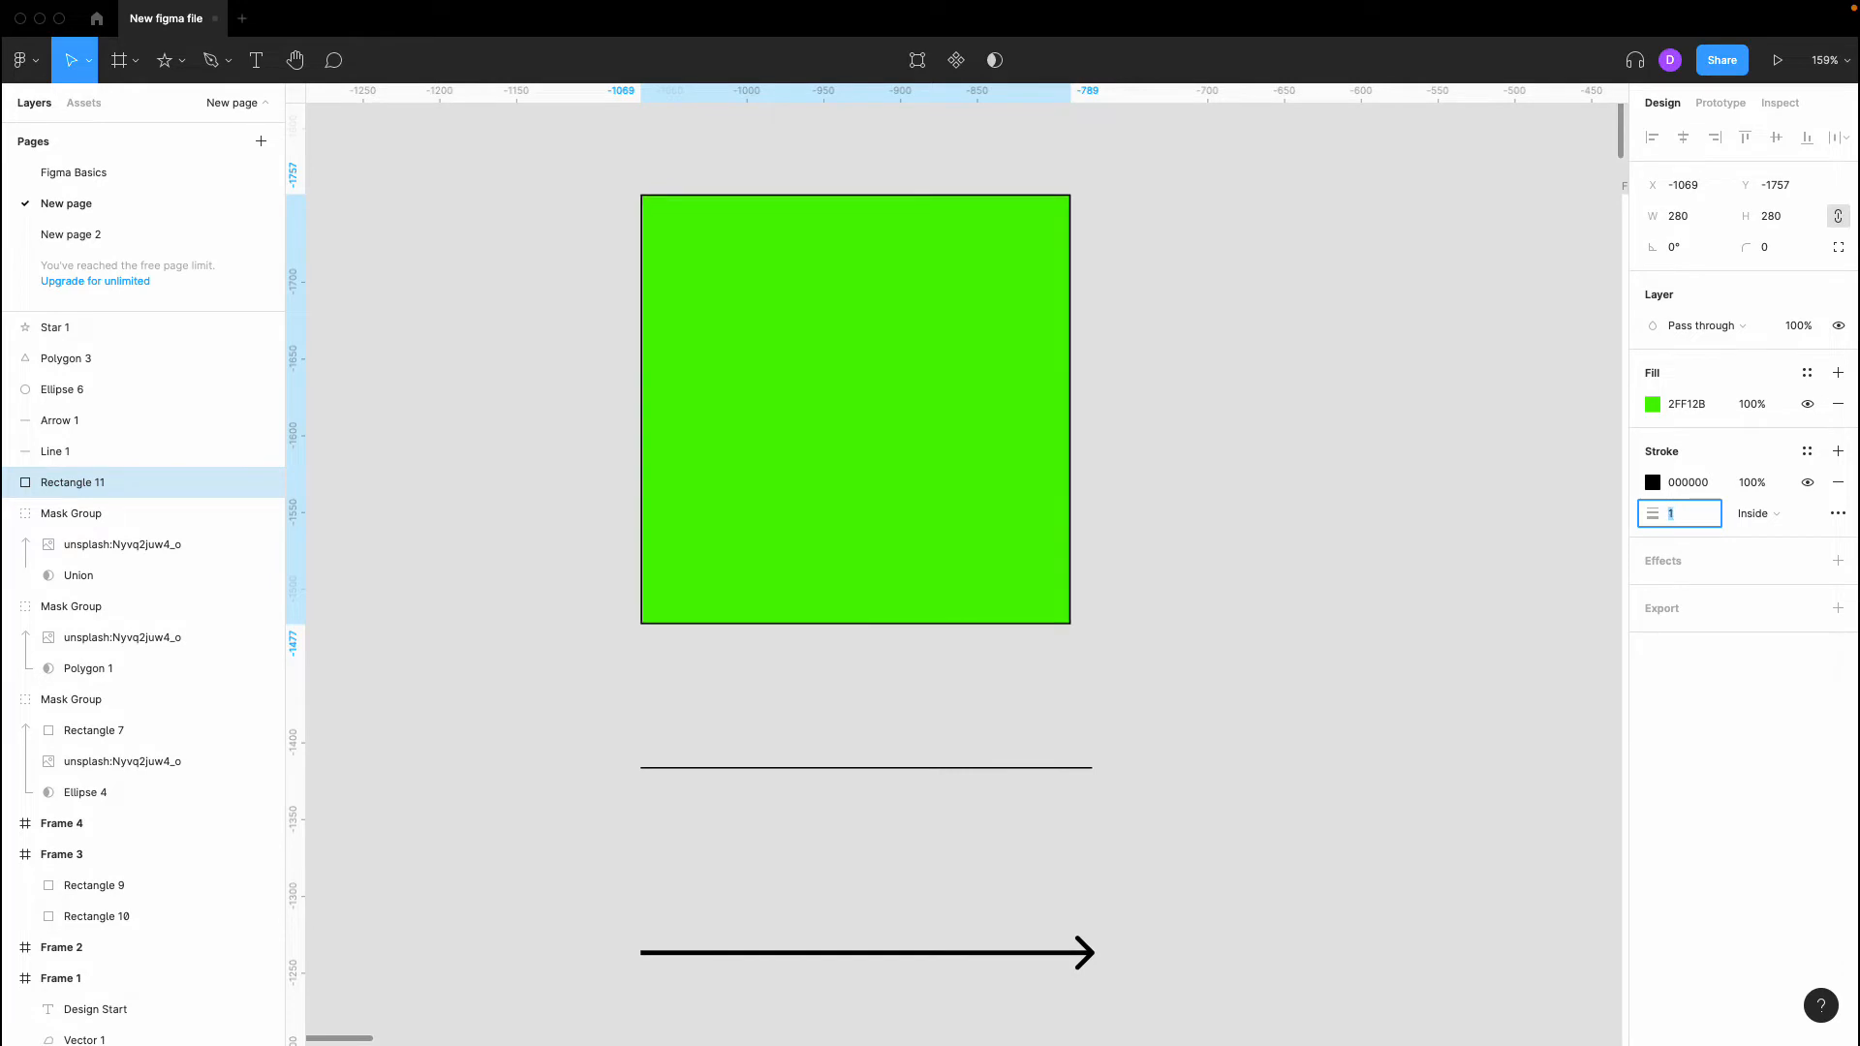
Change the square's stroke colour to dark green 23670B and set its stroke width to 2
{"action": "left_click", "coordinate": [1653, 483]}
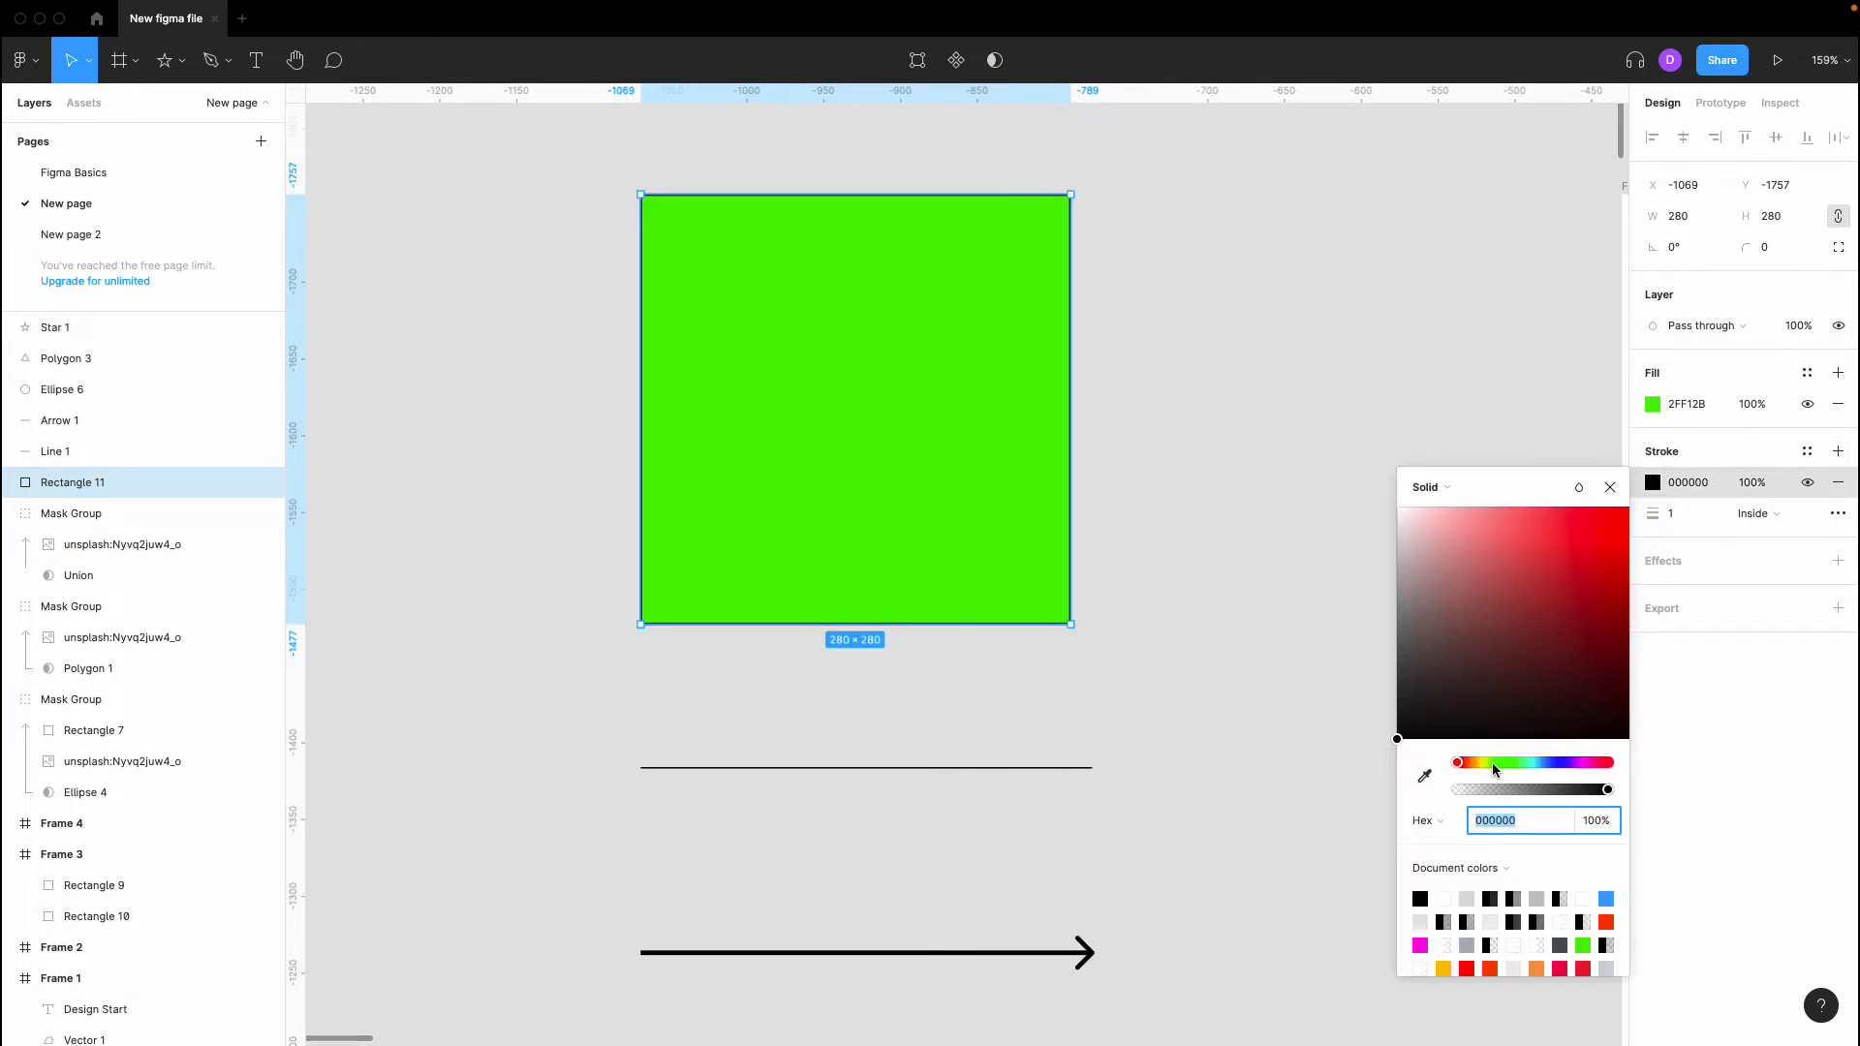
{"action": "mouse_move", "coordinate": [1480, 763]}
{"action": "left_mouse_down"}
{"action": "mouse_move", "coordinate": [1521, 762]}
{"action": "mouse_move", "coordinate": [1501, 762]}
{"action": "left_mouse_up"}
{"action": "mouse_move", "coordinate": [1535, 645]}
{"action": "left_mouse_down"}
{"action": "mouse_move", "coordinate": [1586, 608]}
{"action": "mouse_move", "coordinate": [1606, 653]}
{"action": "left_mouse_up"}
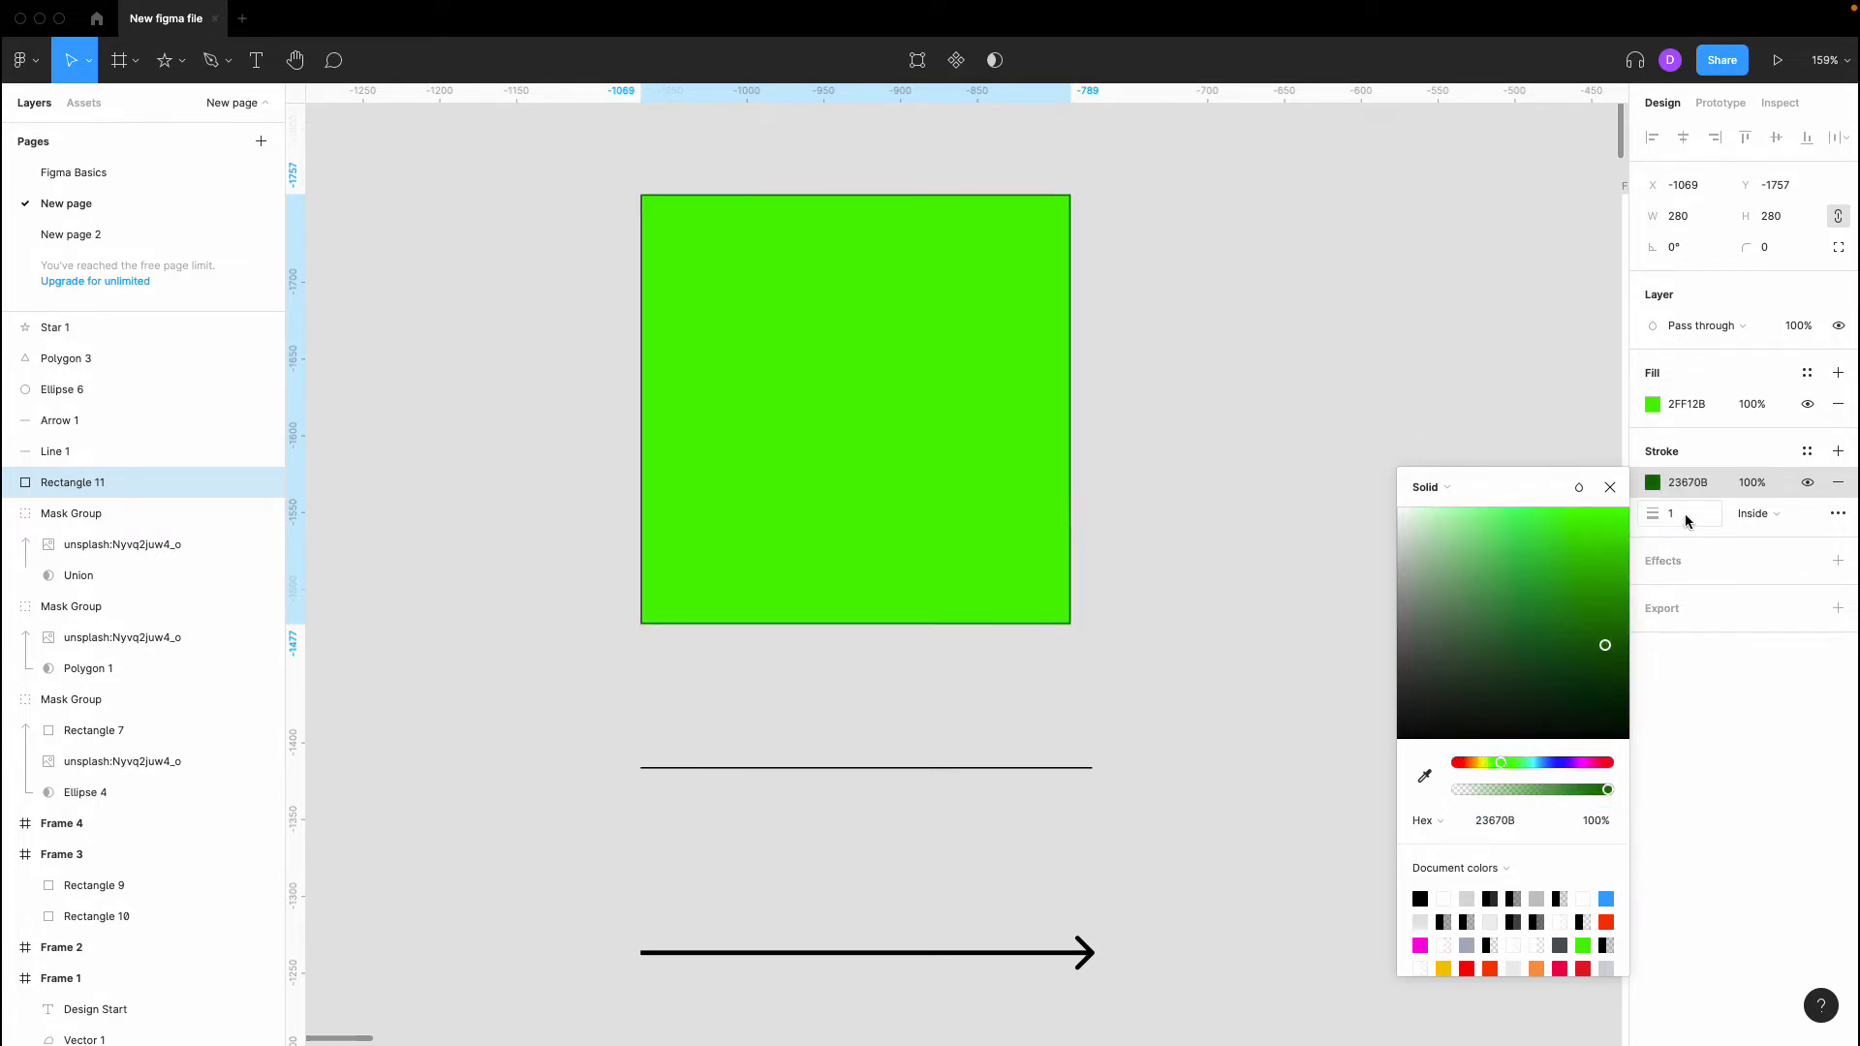
{"action": "type", "text": "2"}
{"action": "left_click", "coordinate": [1455, 354]}
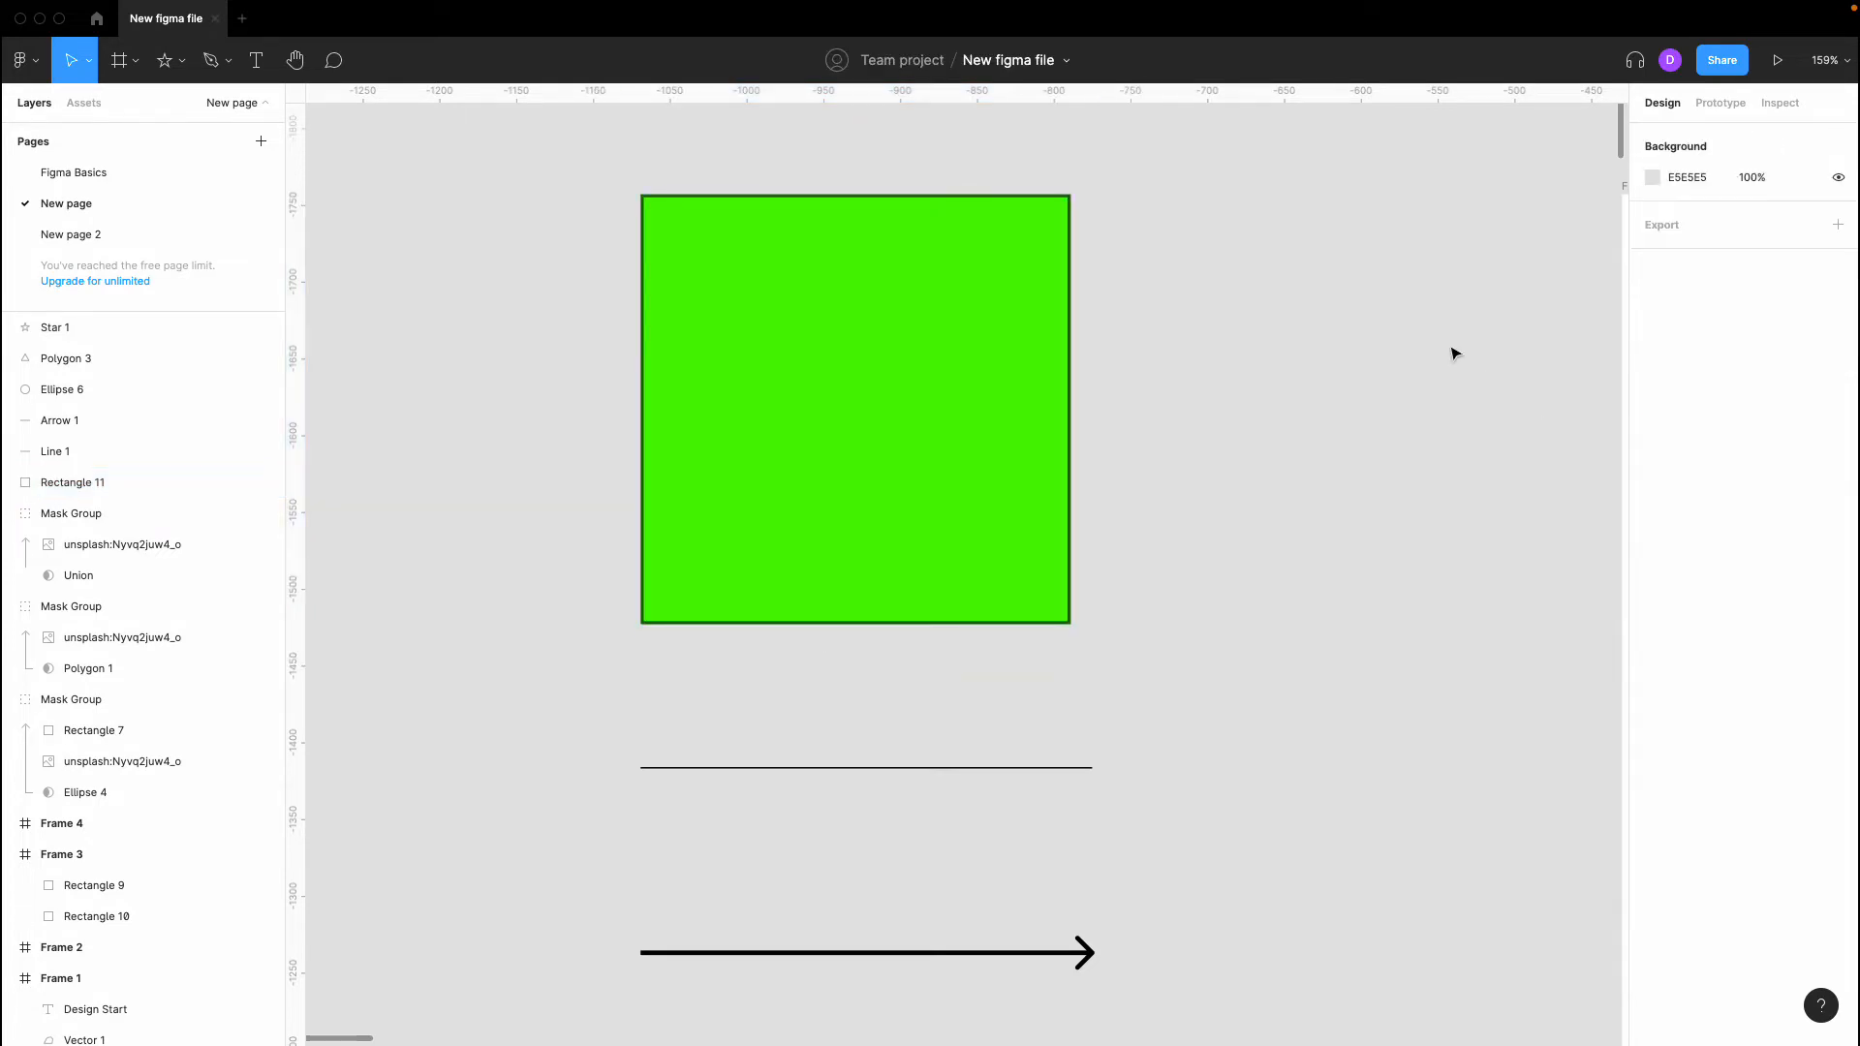
Try a 20% opacity on the square's stroke, and restore it to 100%
{"action": "left_click", "coordinate": [1072, 374]}
{"action": "left_click", "coordinate": [1758, 484]}
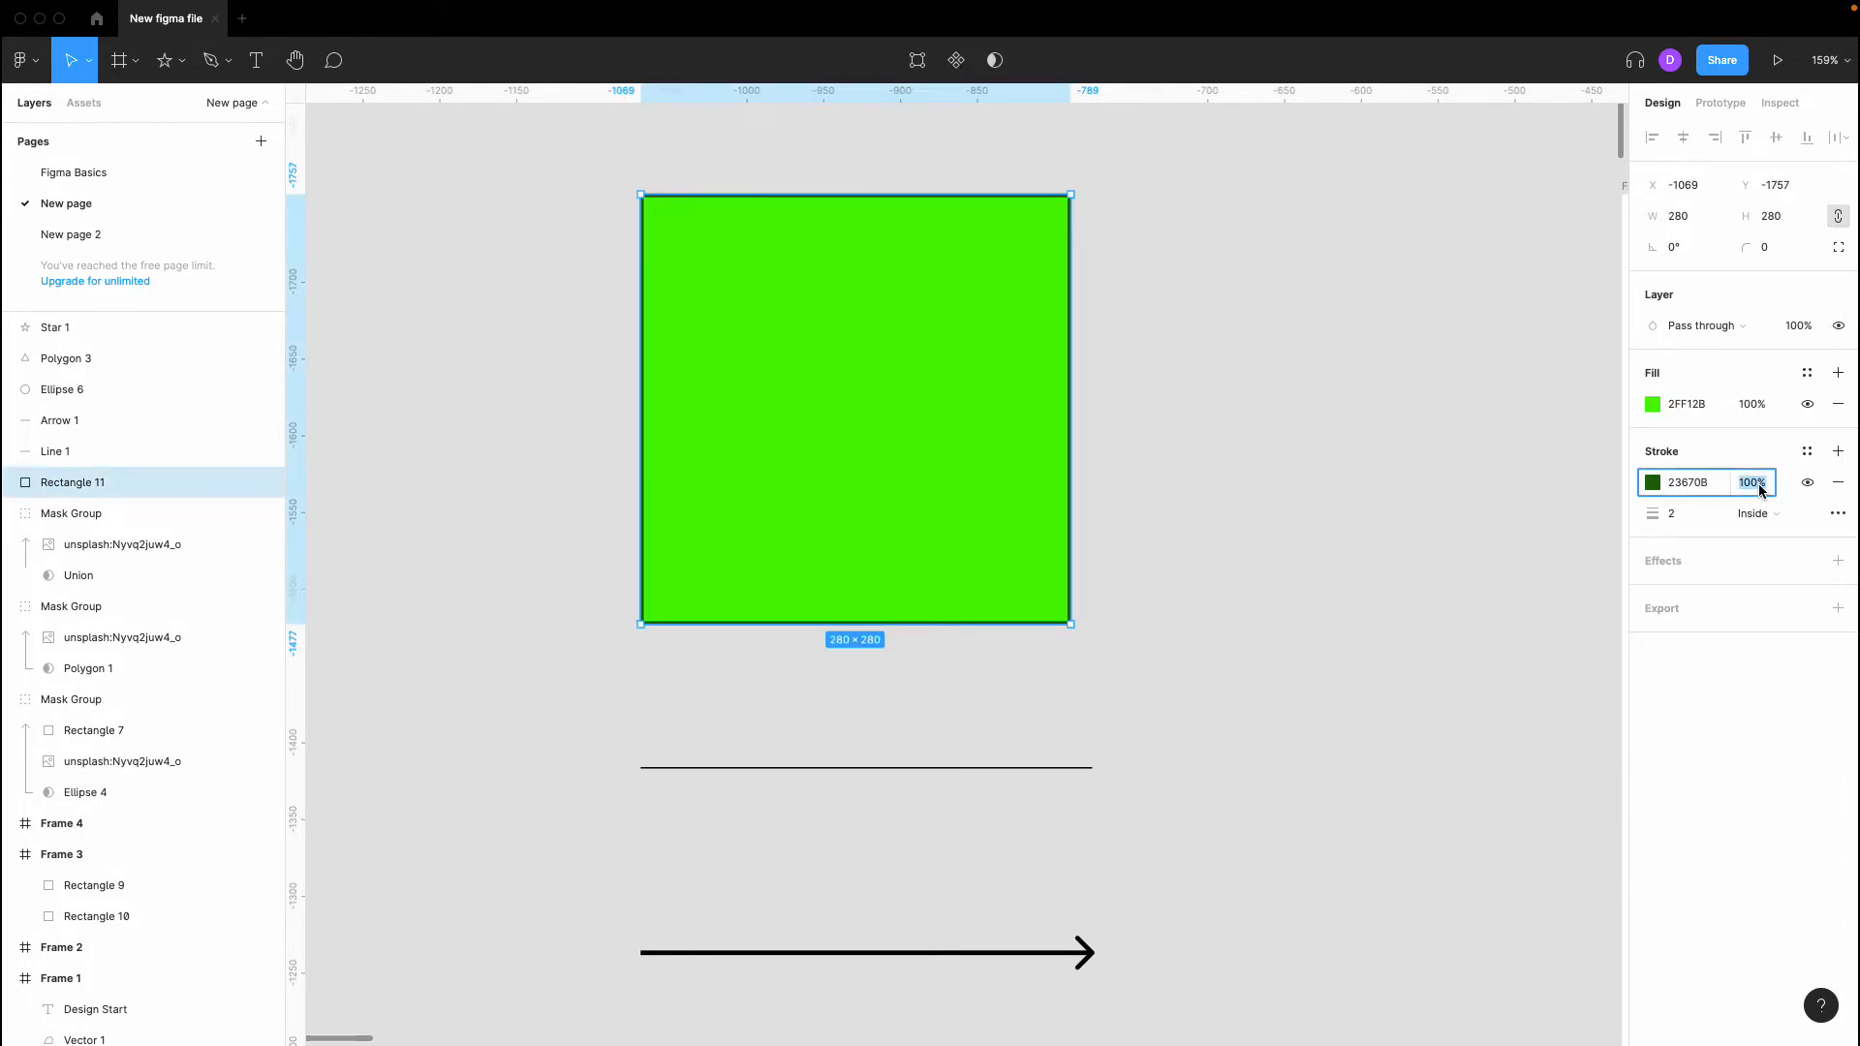
{"action": "type", "text": "20"}
{"action": "key", "text": "Return"}
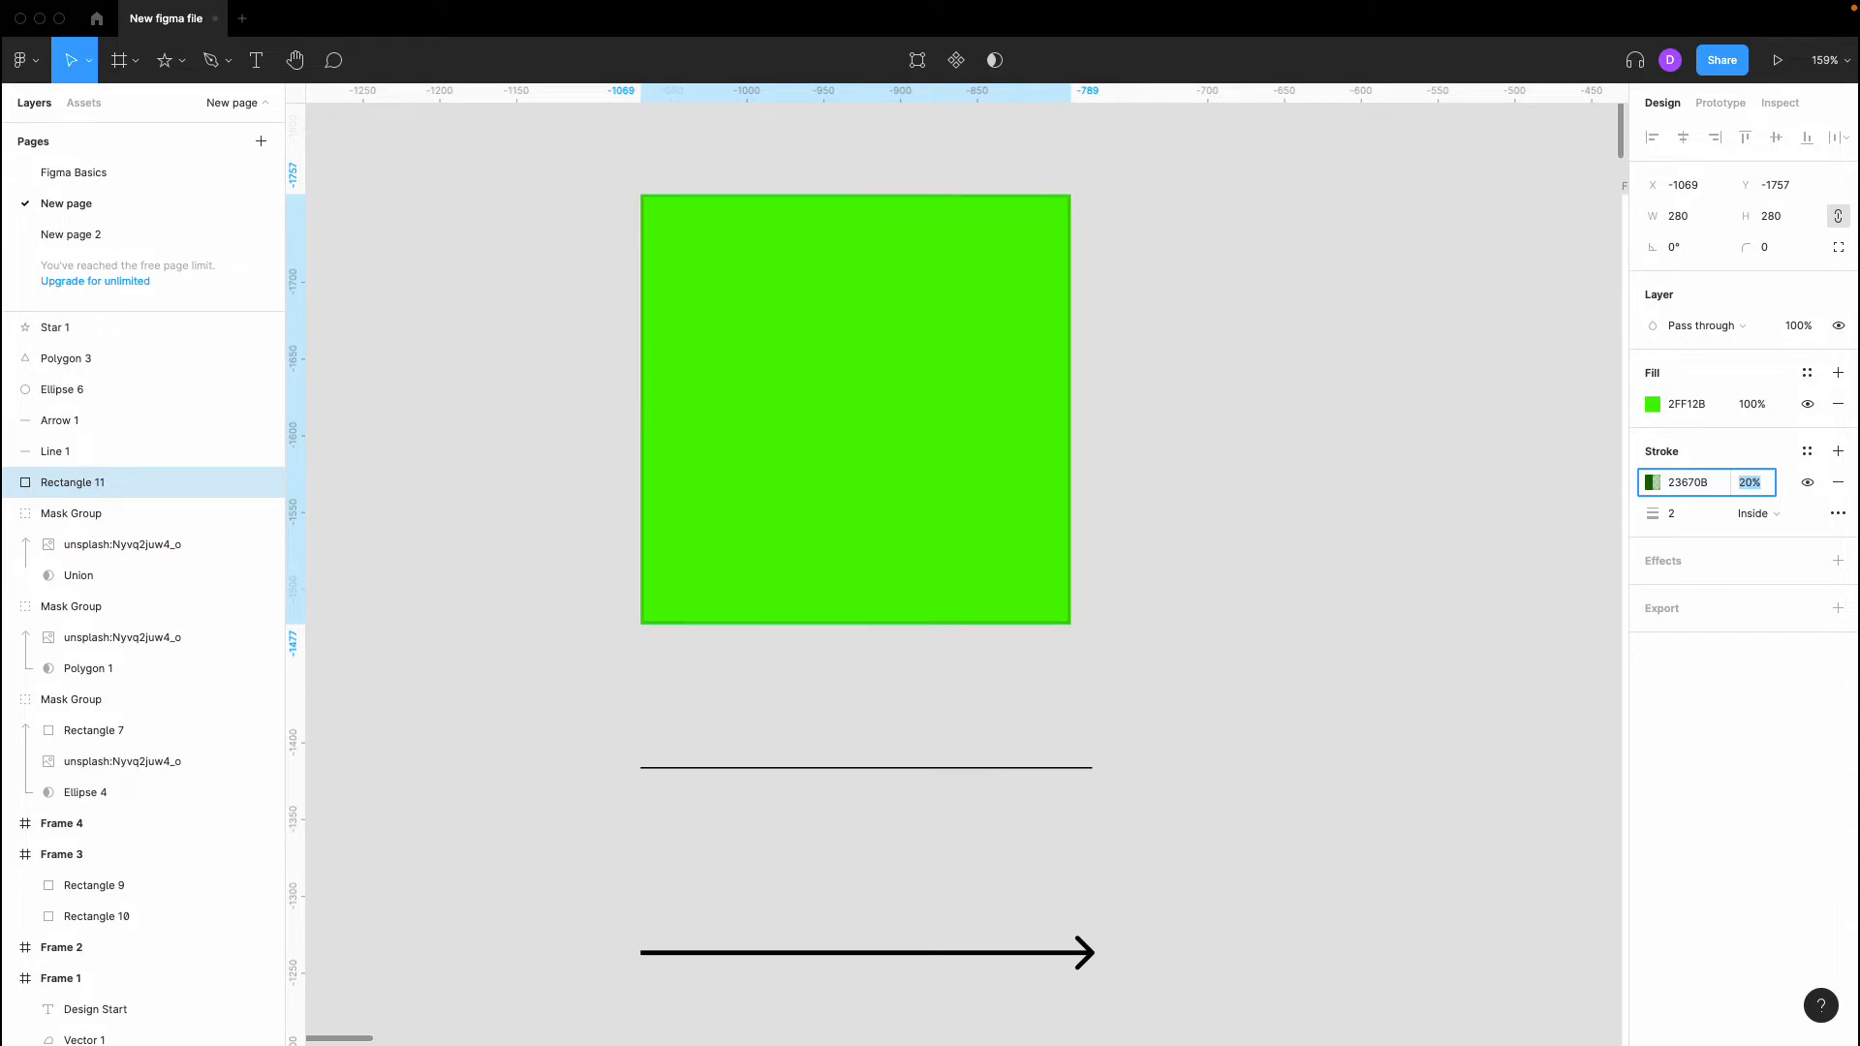
{"action": "type", "text": "100"}
{"action": "key", "text": "Return"}
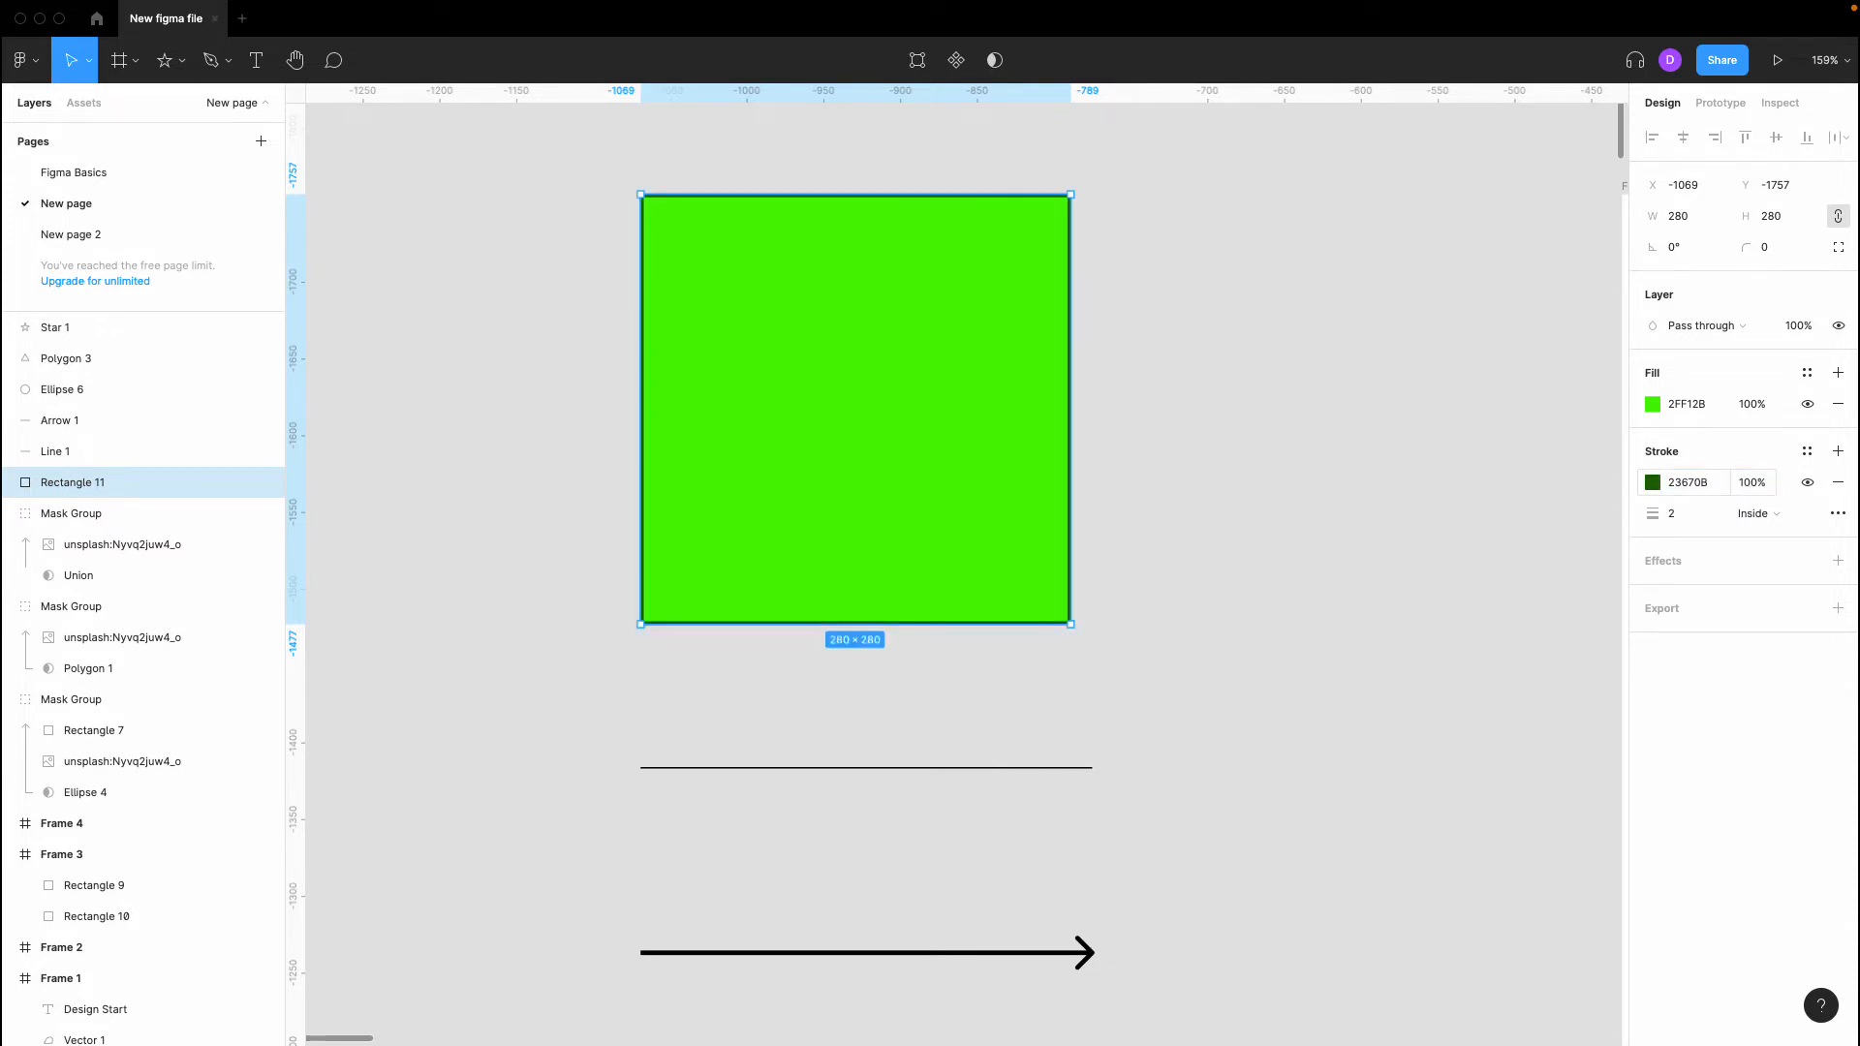
Hide and show the square's stroke, and do the same with its fill
{"action": "left_click", "coordinate": [1807, 484]}
{"action": "left_click", "coordinate": [1806, 484]}
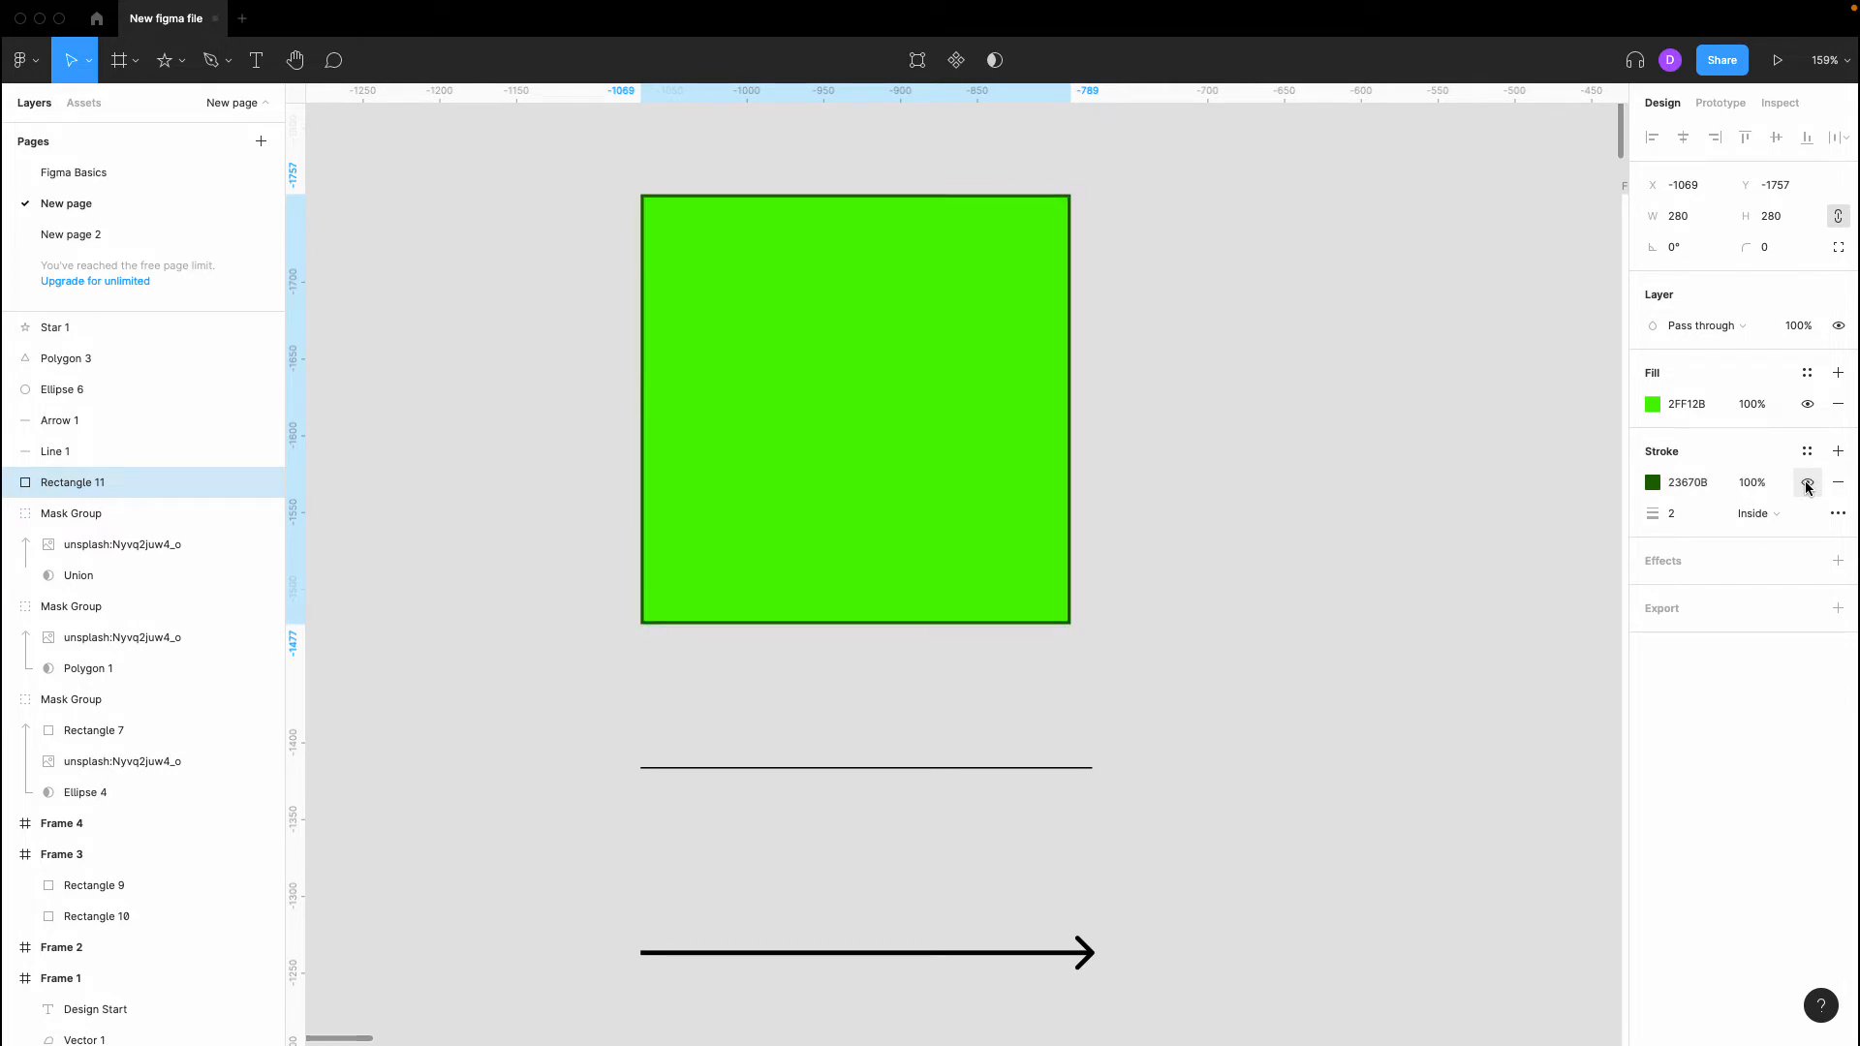
{"action": "left_click", "coordinate": [1812, 415]}
{"action": "left_click", "coordinate": [1813, 418]}
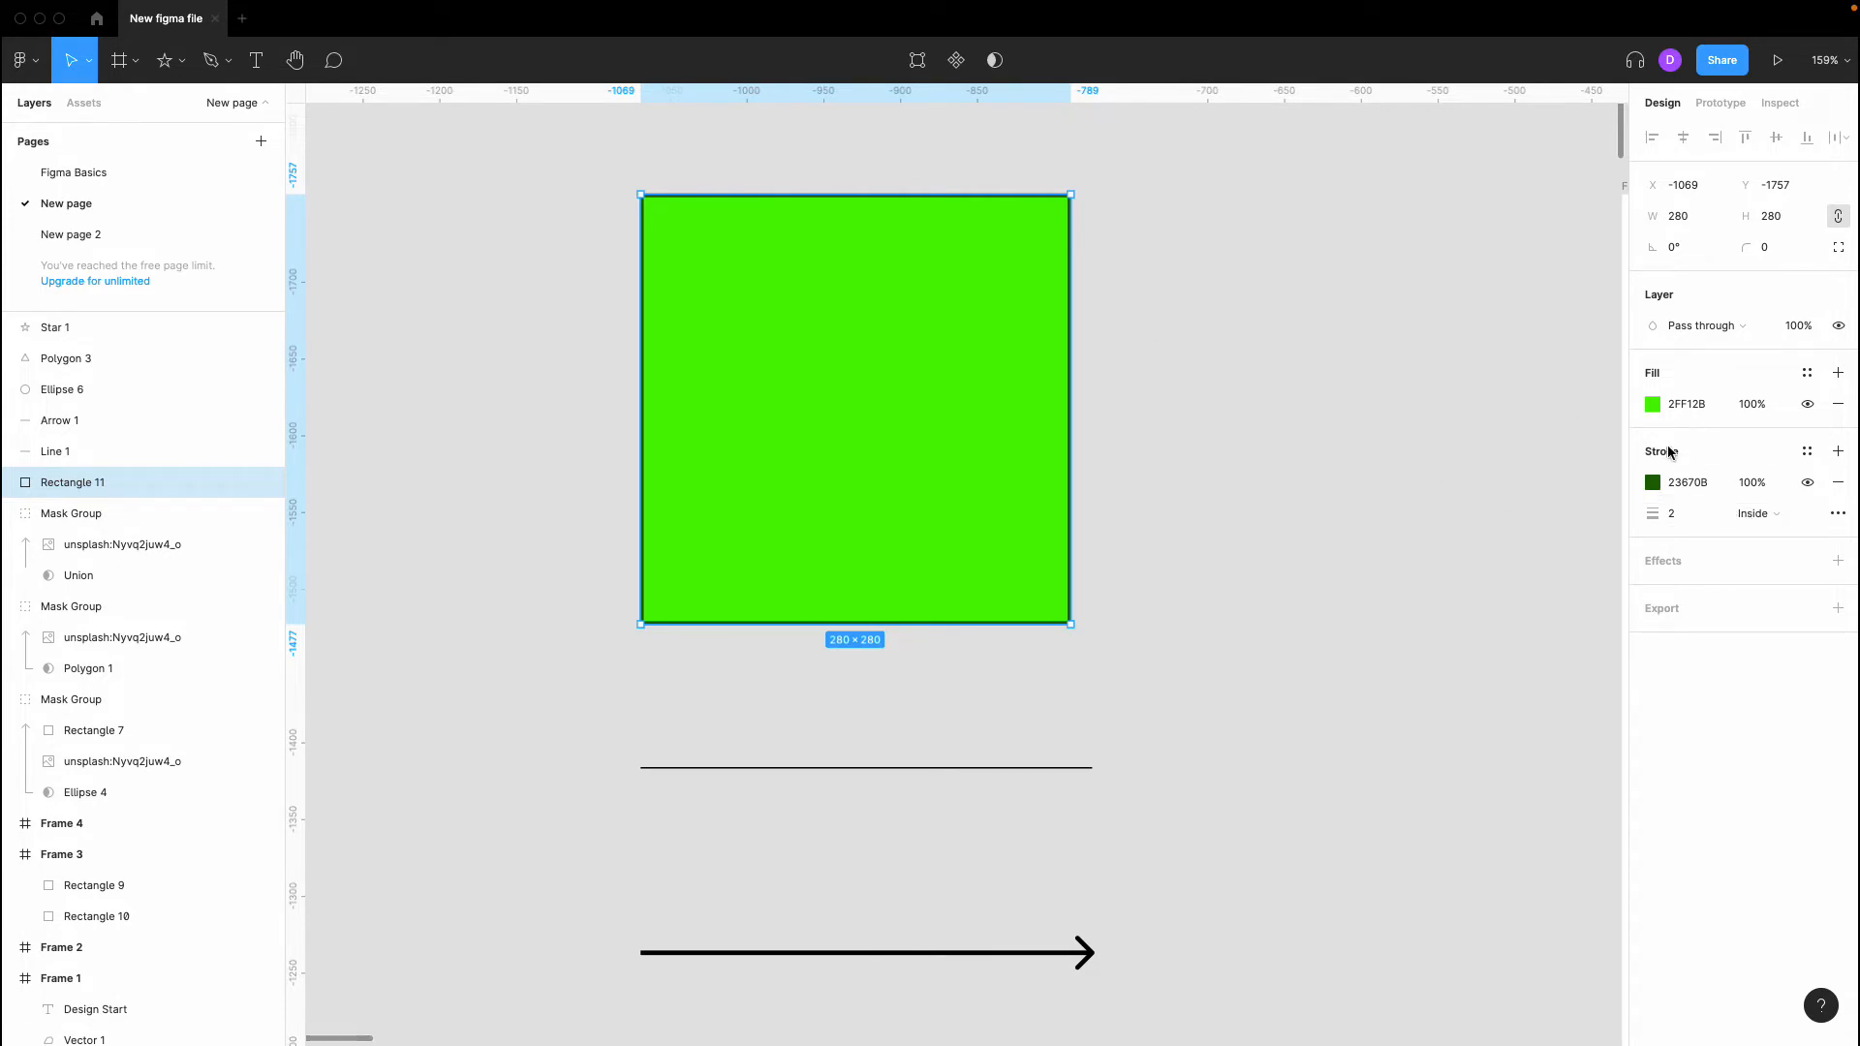
Try the Outside and Center stroke alignments on the square, and set the alignment back to Inside
{"action": "left_click", "coordinate": [1779, 525]}
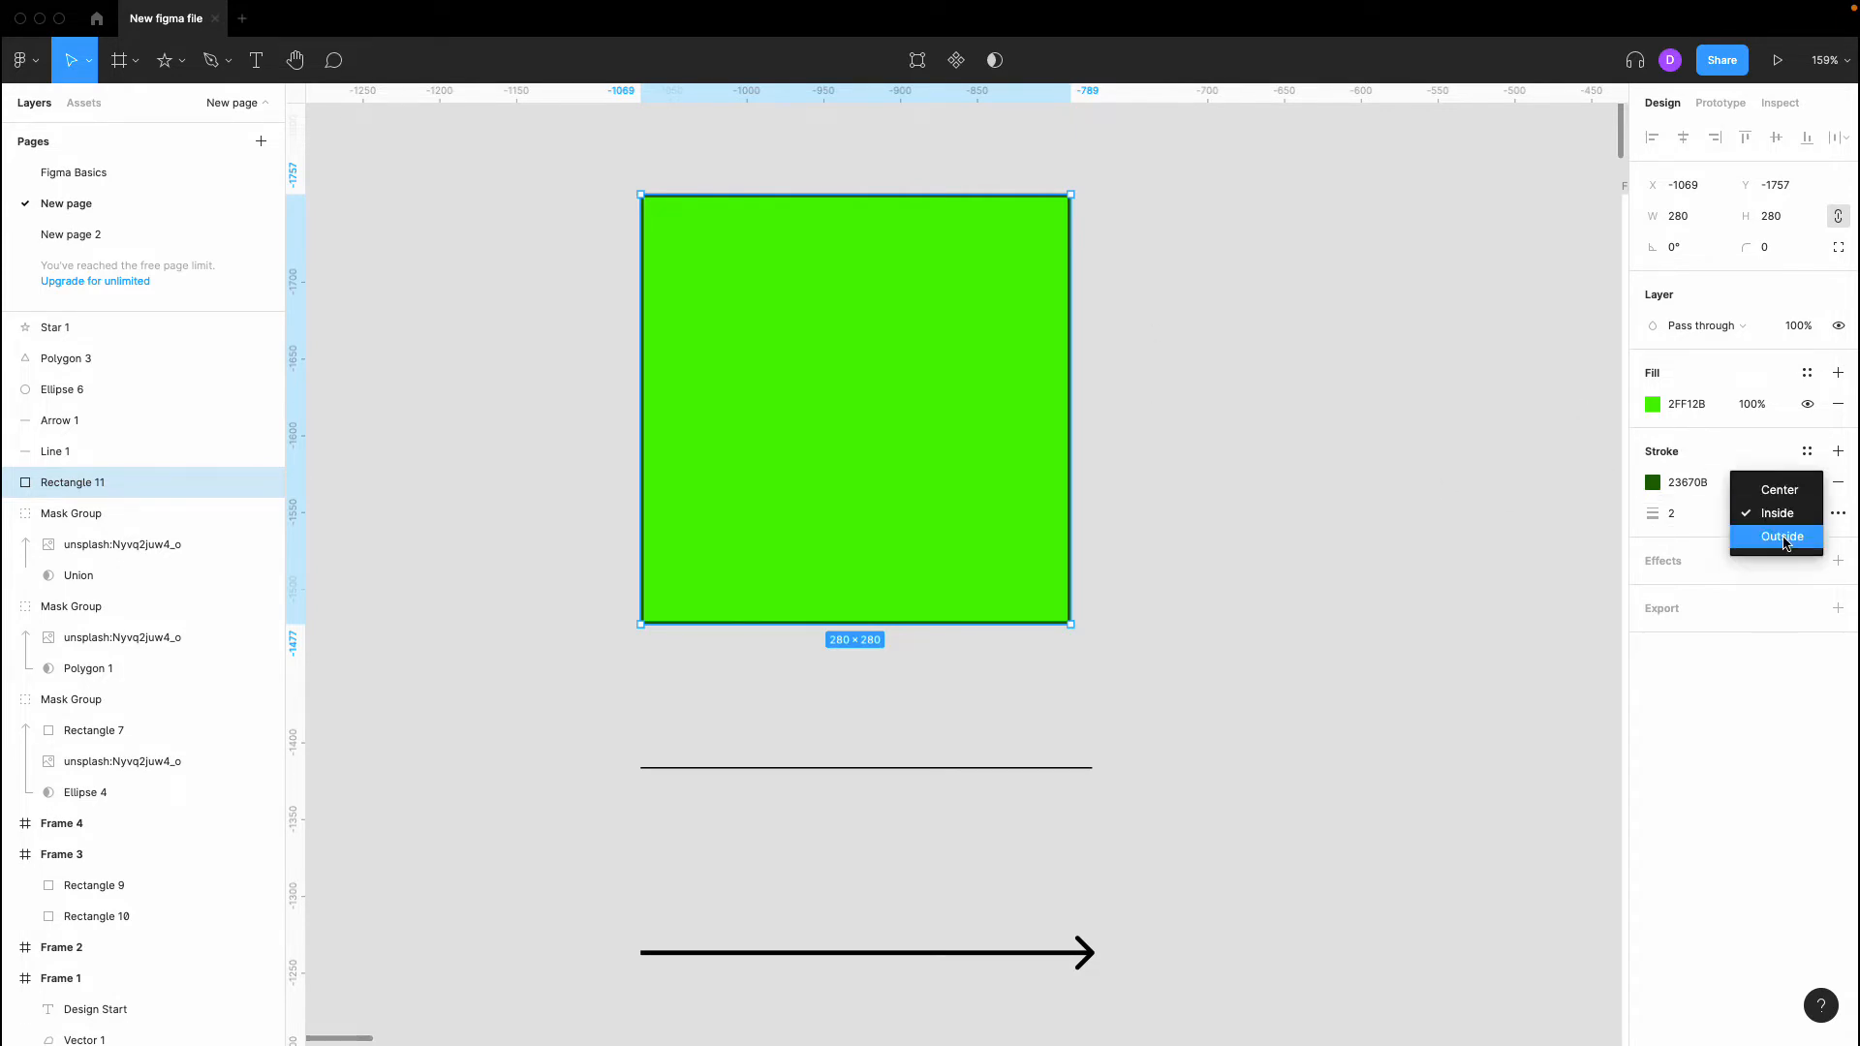
{"action": "left_click", "coordinate": [1785, 535]}
{"action": "left_click", "coordinate": [1776, 514]}
{"action": "left_click", "coordinate": [1785, 466]}
{"action": "left_click", "coordinate": [1777, 514]}
{"action": "left_click", "coordinate": [1785, 532]}
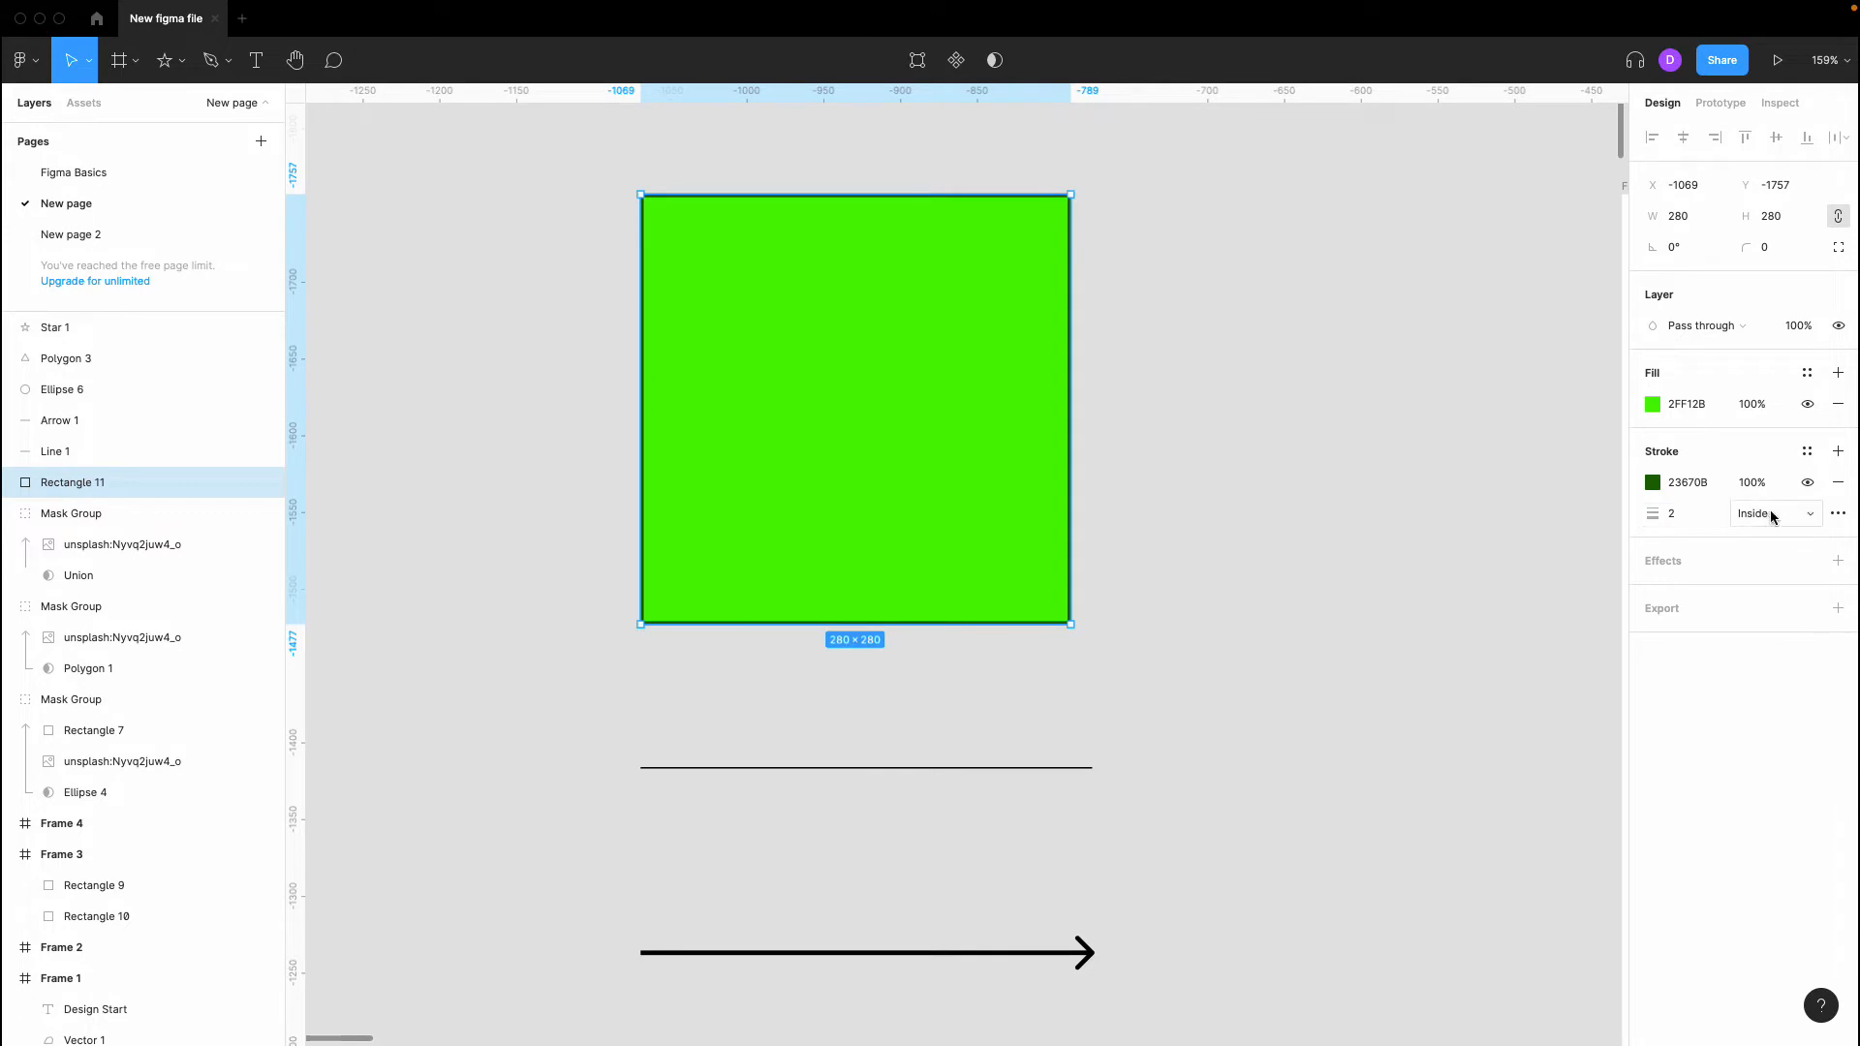
{"action": "left_click", "coordinate": [1236, 303]}
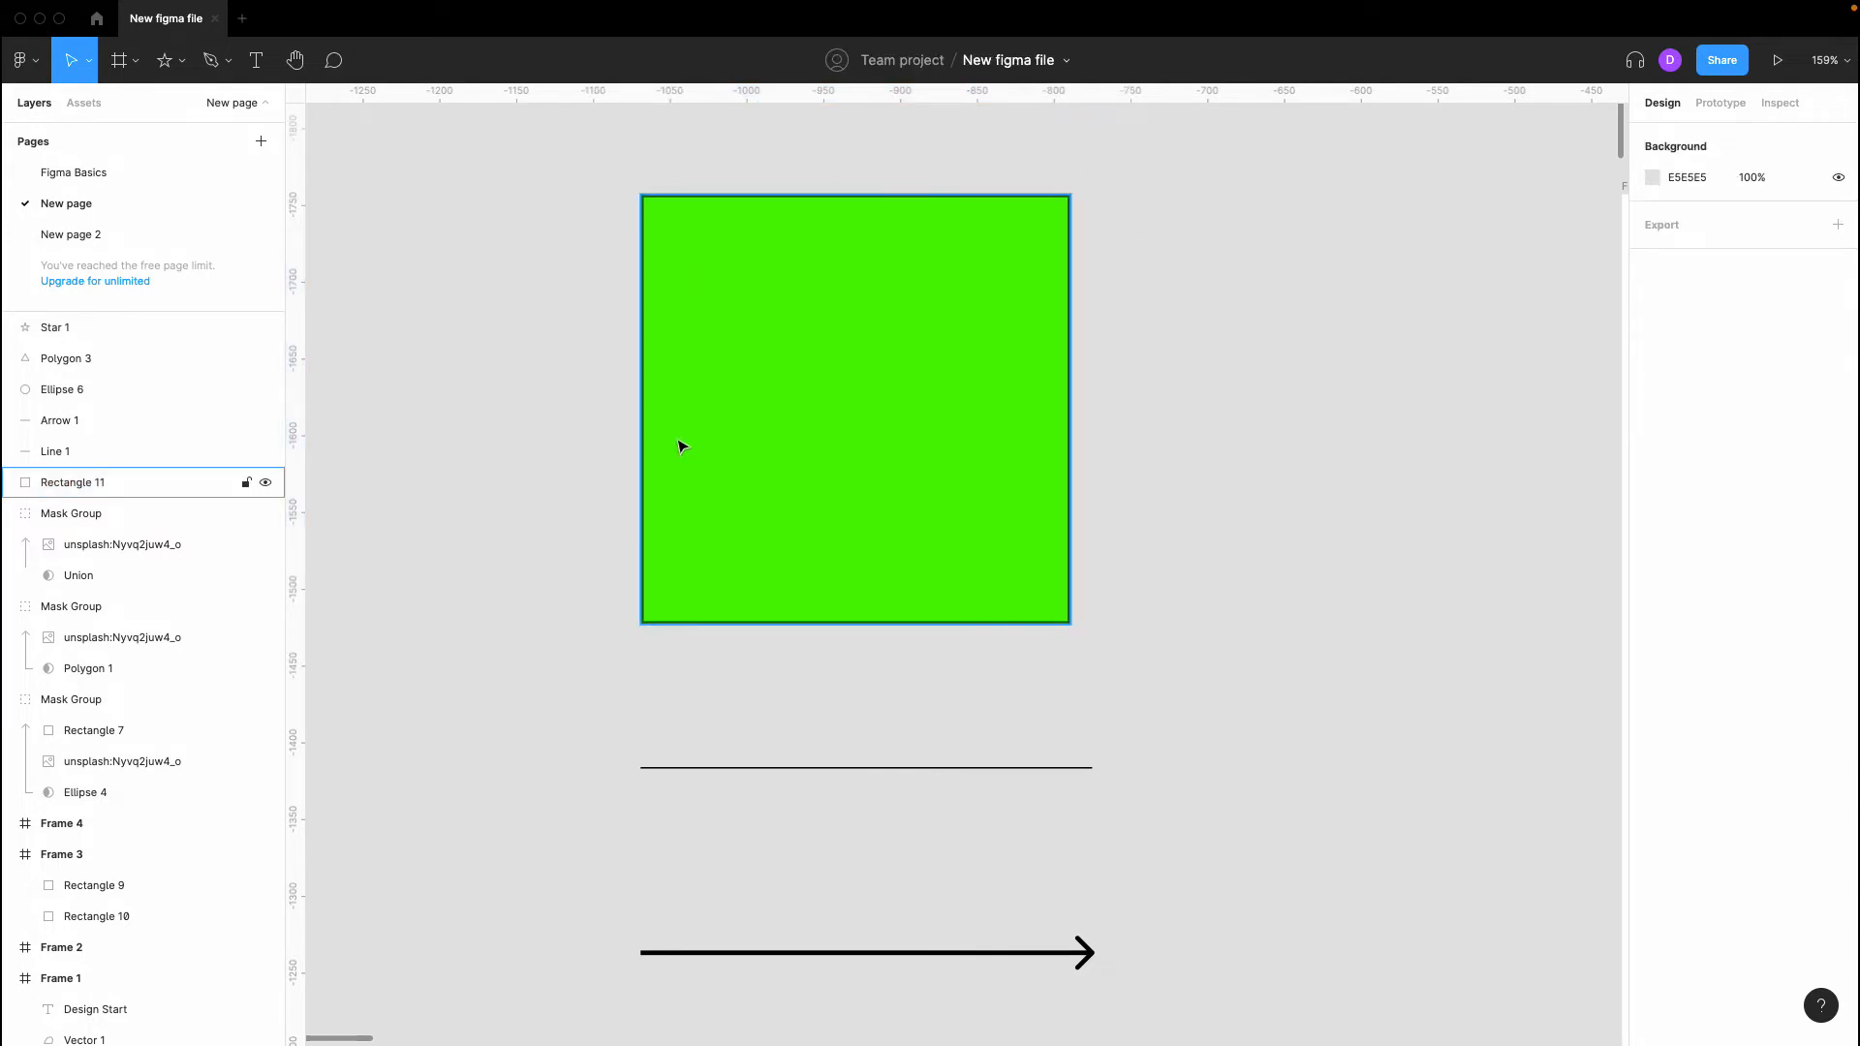
{"action": "left_click", "coordinate": [1024, 376]}
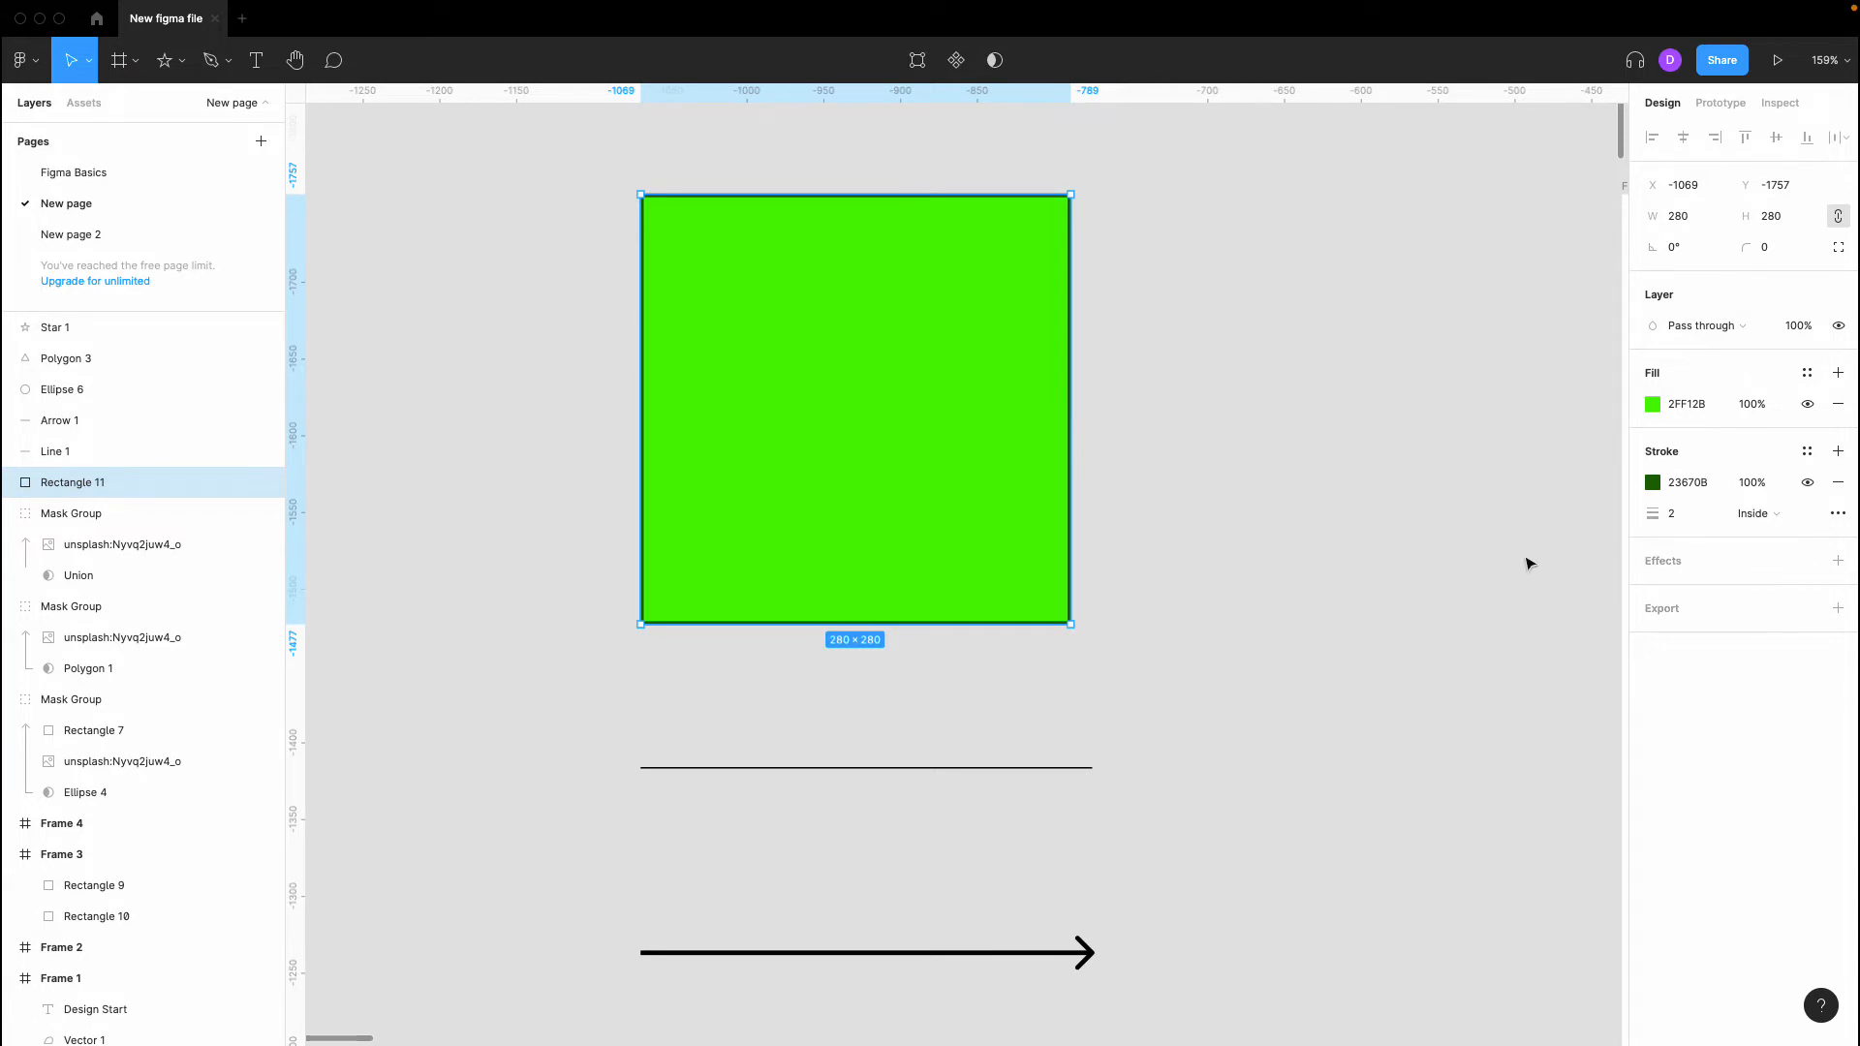
{"action": "left_click", "coordinate": [1450, 563]}
Set the stroke width of the plain line below the square to 2
{"action": "scroll", "coordinate": [1361, 661], "scroll_direction": "down", "scroll_amount": 5}
{"action": "scroll", "coordinate": [1360, 661], "scroll_direction": "up", "scroll_amount": 4}
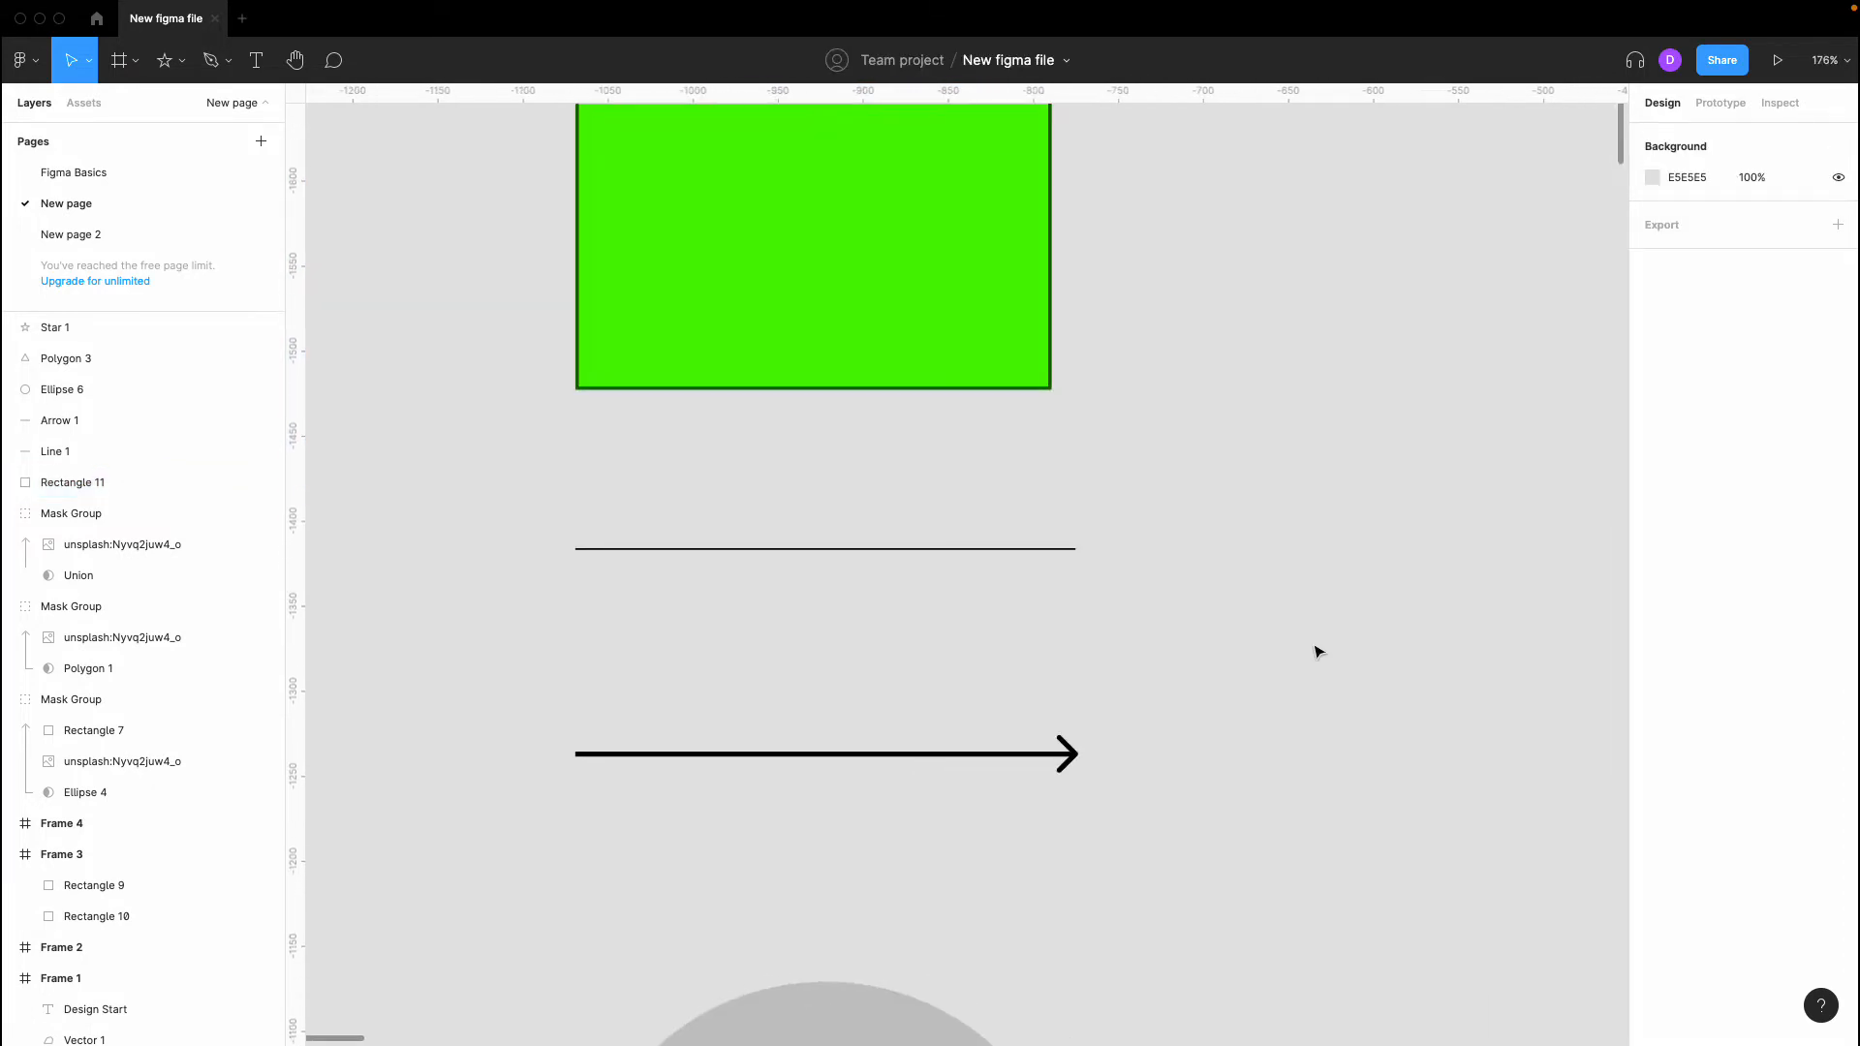
{"action": "left_click", "coordinate": [1047, 550]}
{"action": "scroll", "coordinate": [1065, 553], "scroll_direction": "left", "scroll_amount": 3}
{"action": "scroll", "coordinate": [1066, 553], "scroll_direction": "down", "scroll_amount": 2}
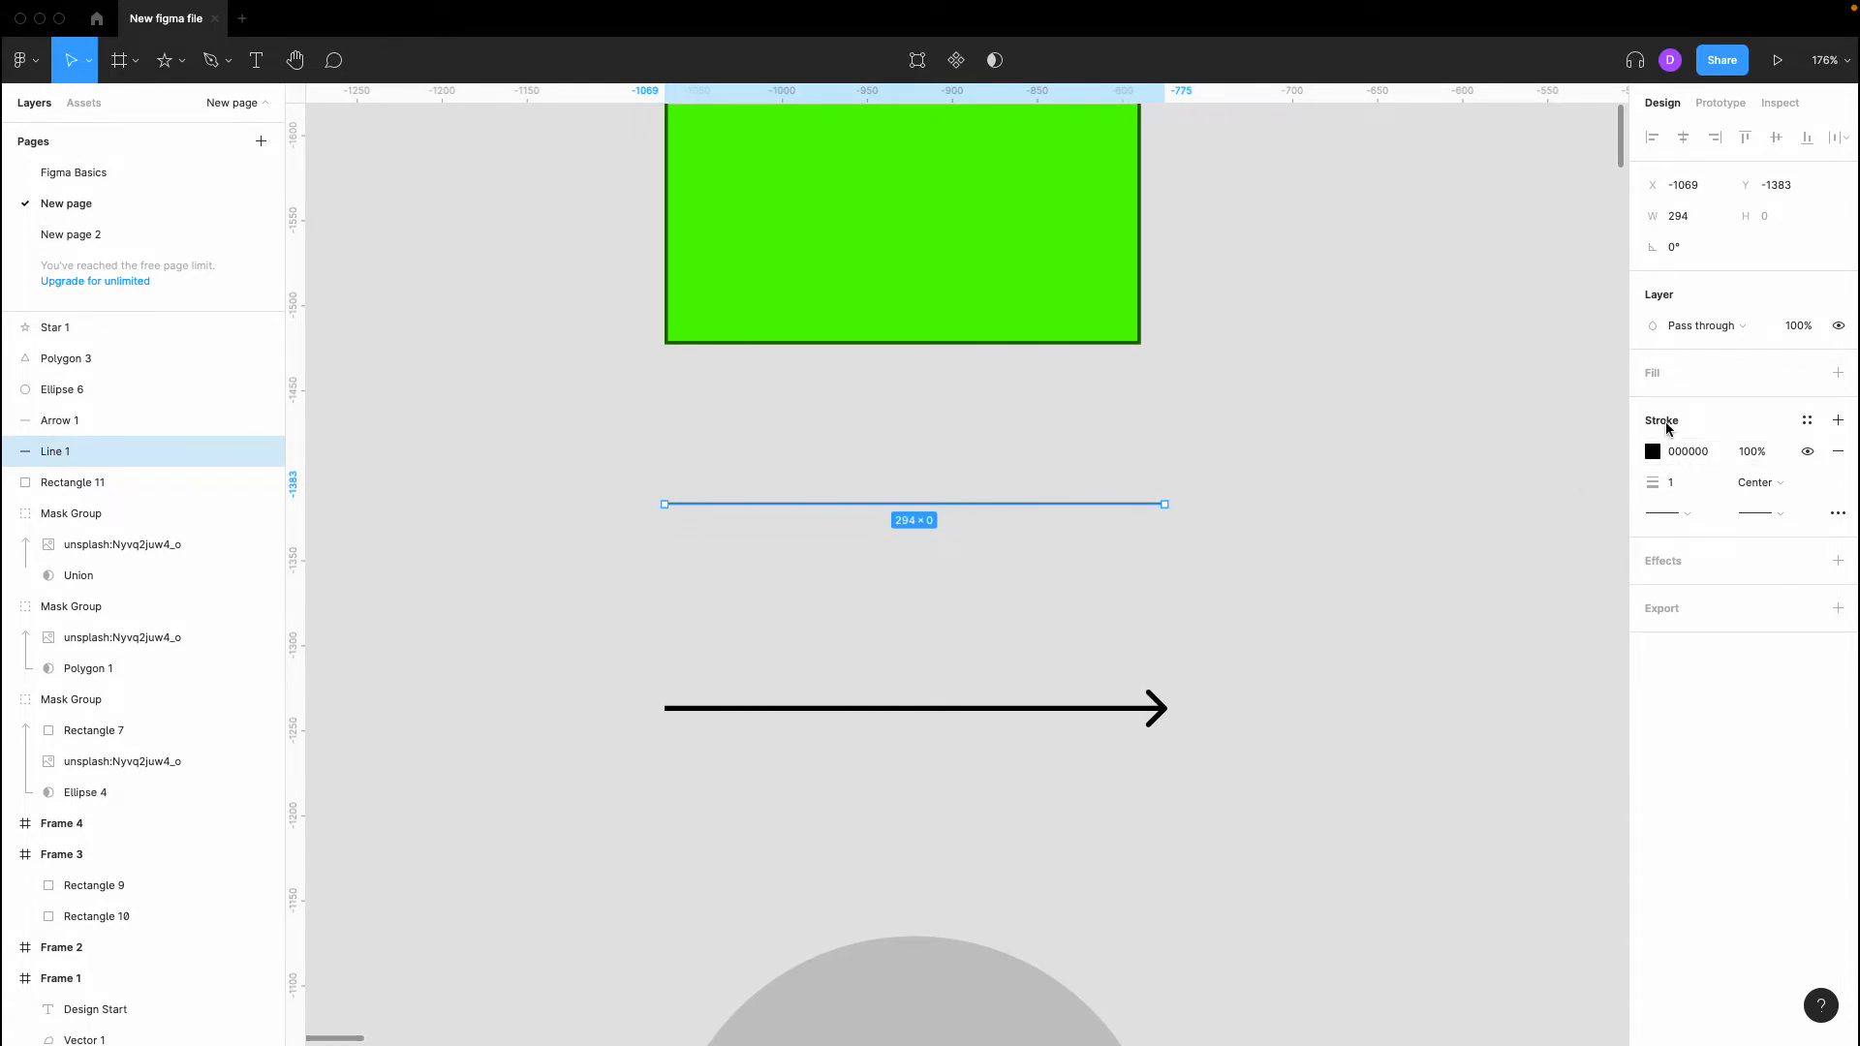
{"action": "left_click", "coordinate": [1683, 482]}
{"action": "type", "text": "2"}
{"action": "key", "text": "Return"}
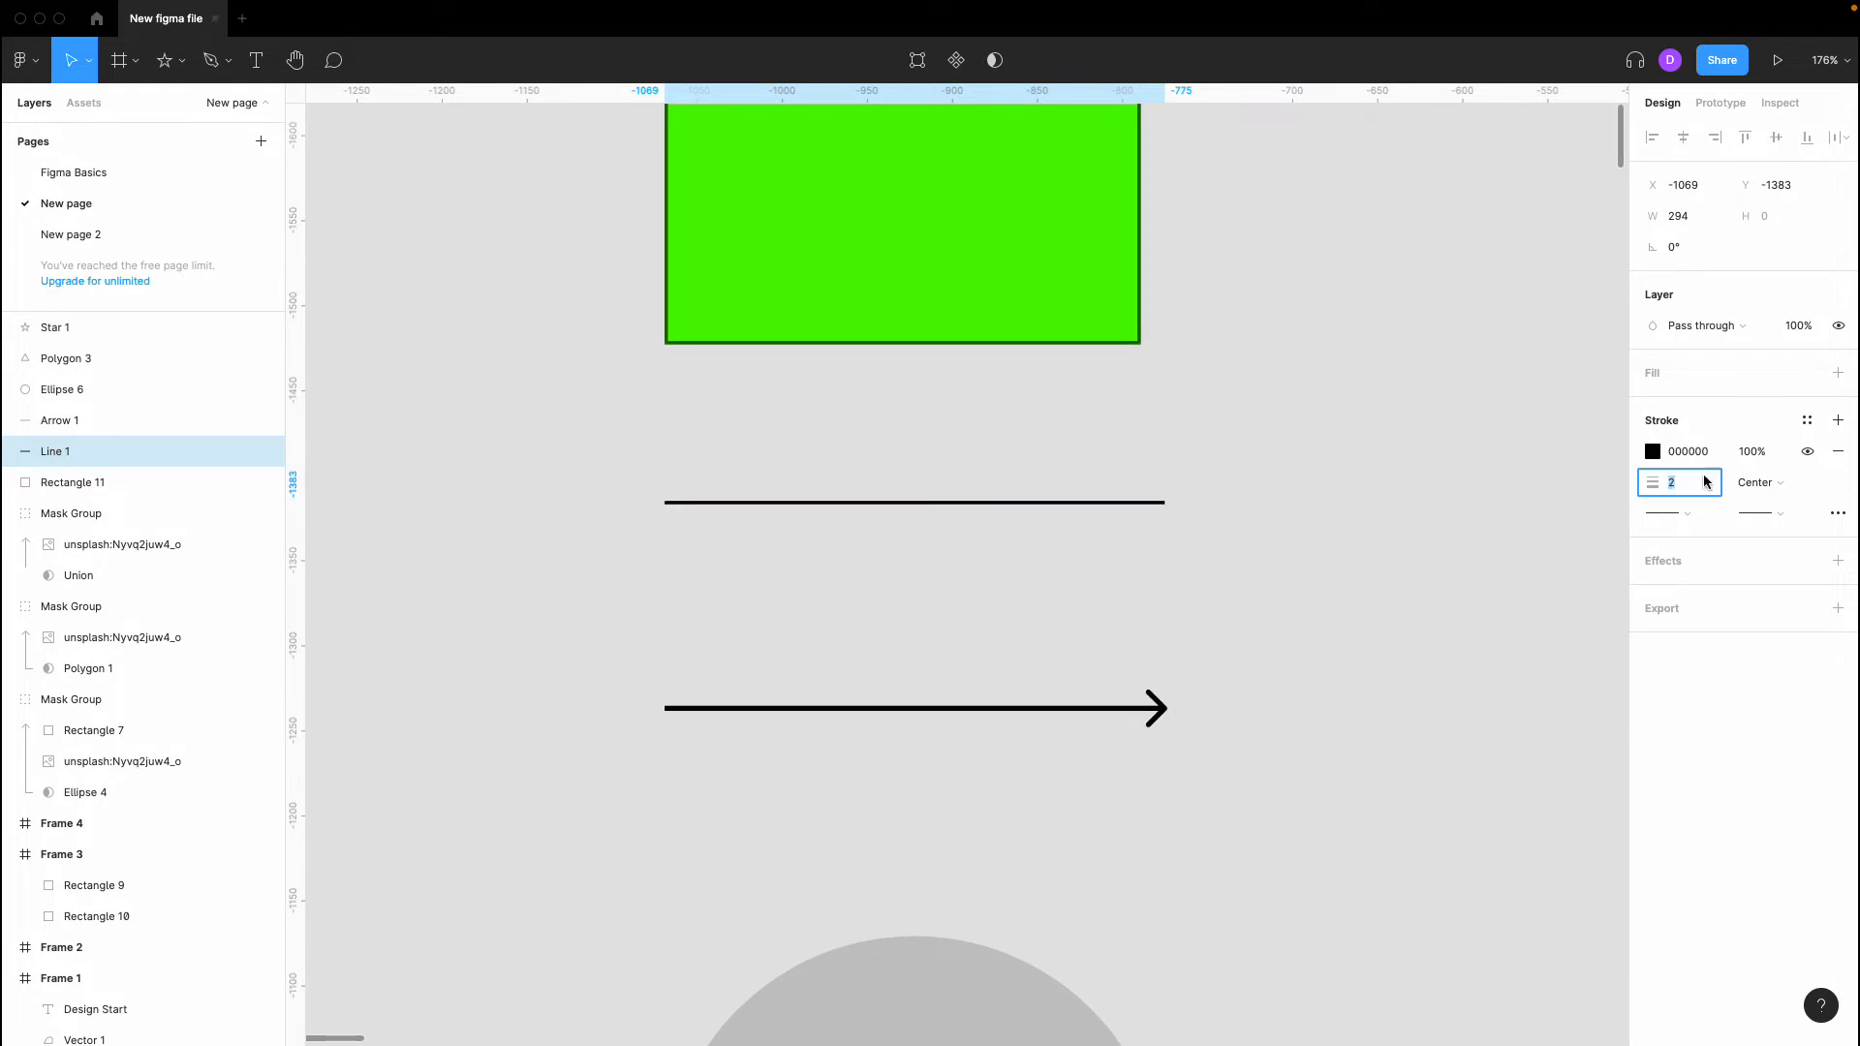
Change the plain line's stroke colour to dark red AC2F2F
{"action": "left_click", "coordinate": [1658, 453]}
{"action": "left_click", "coordinate": [1565, 552]}
{"action": "left_click", "coordinate": [1499, 380]}
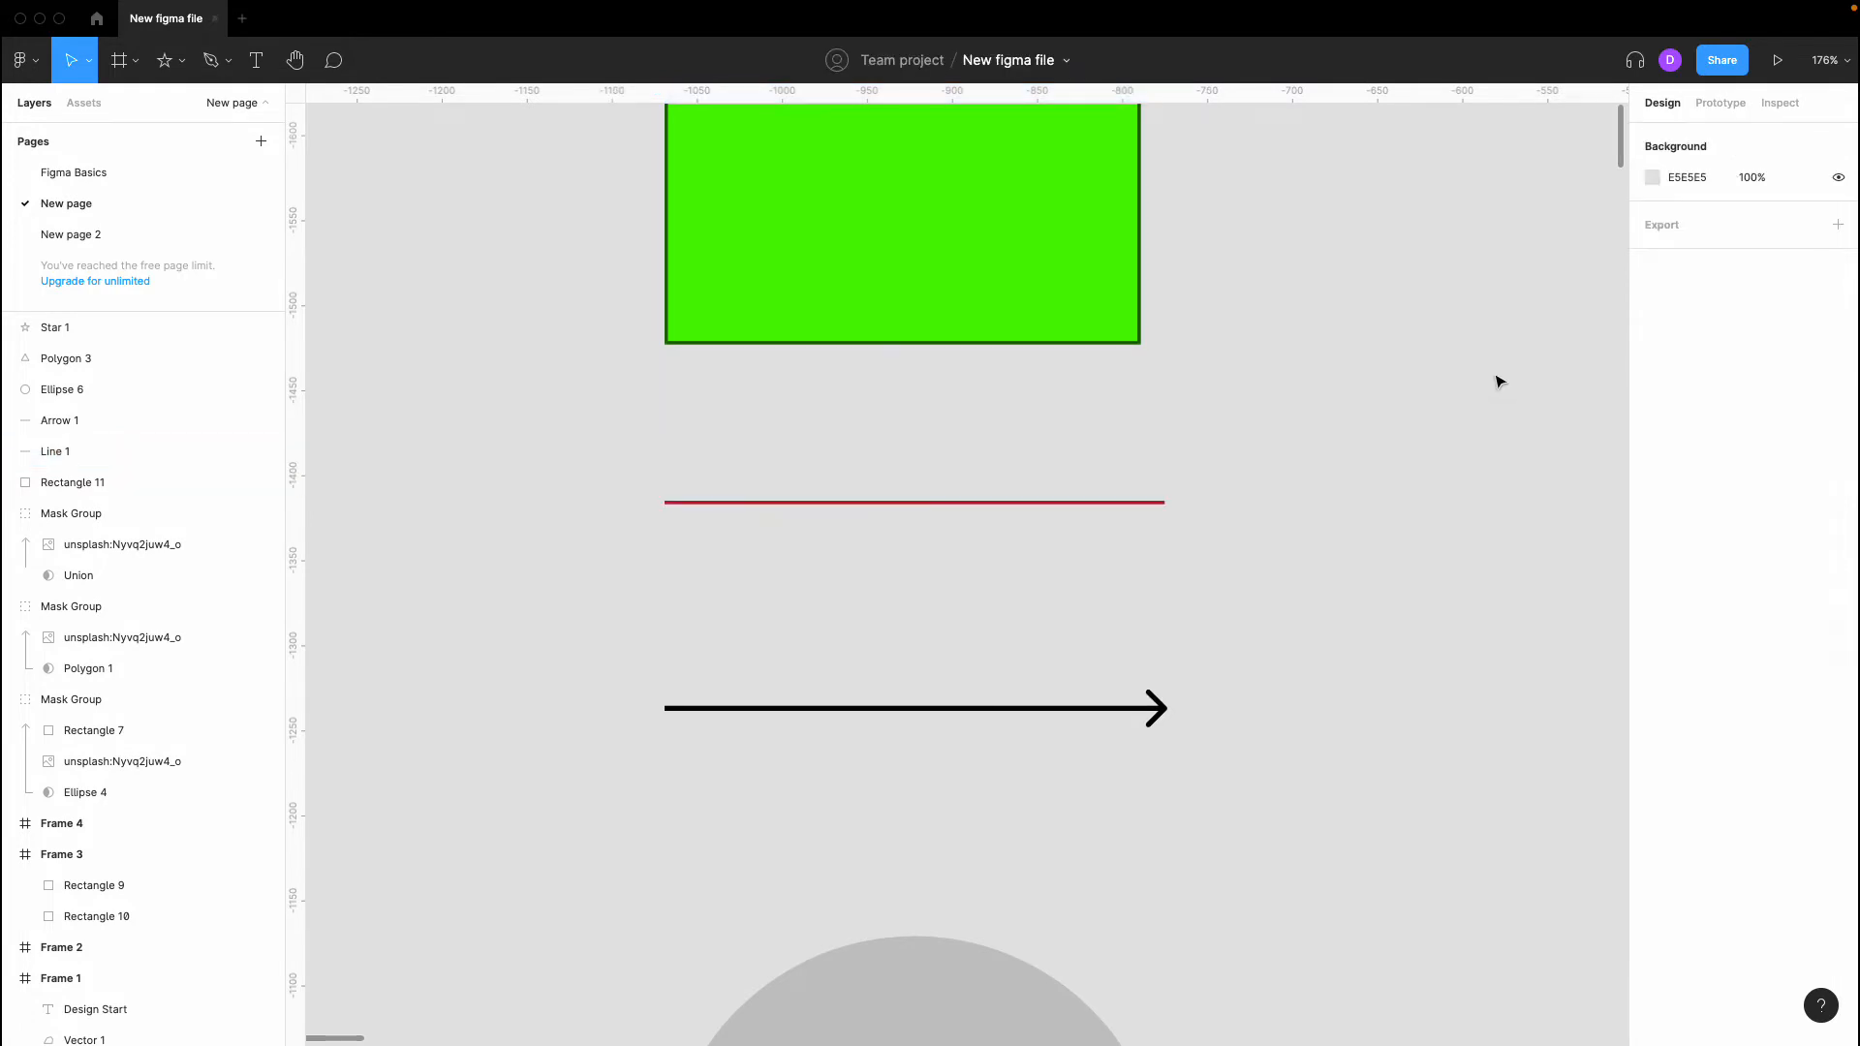
Try the Inside stroke alignment on the red line, and set it back to Center
{"action": "left_click", "coordinate": [1017, 522]}
{"action": "left_click", "coordinate": [1760, 482]}
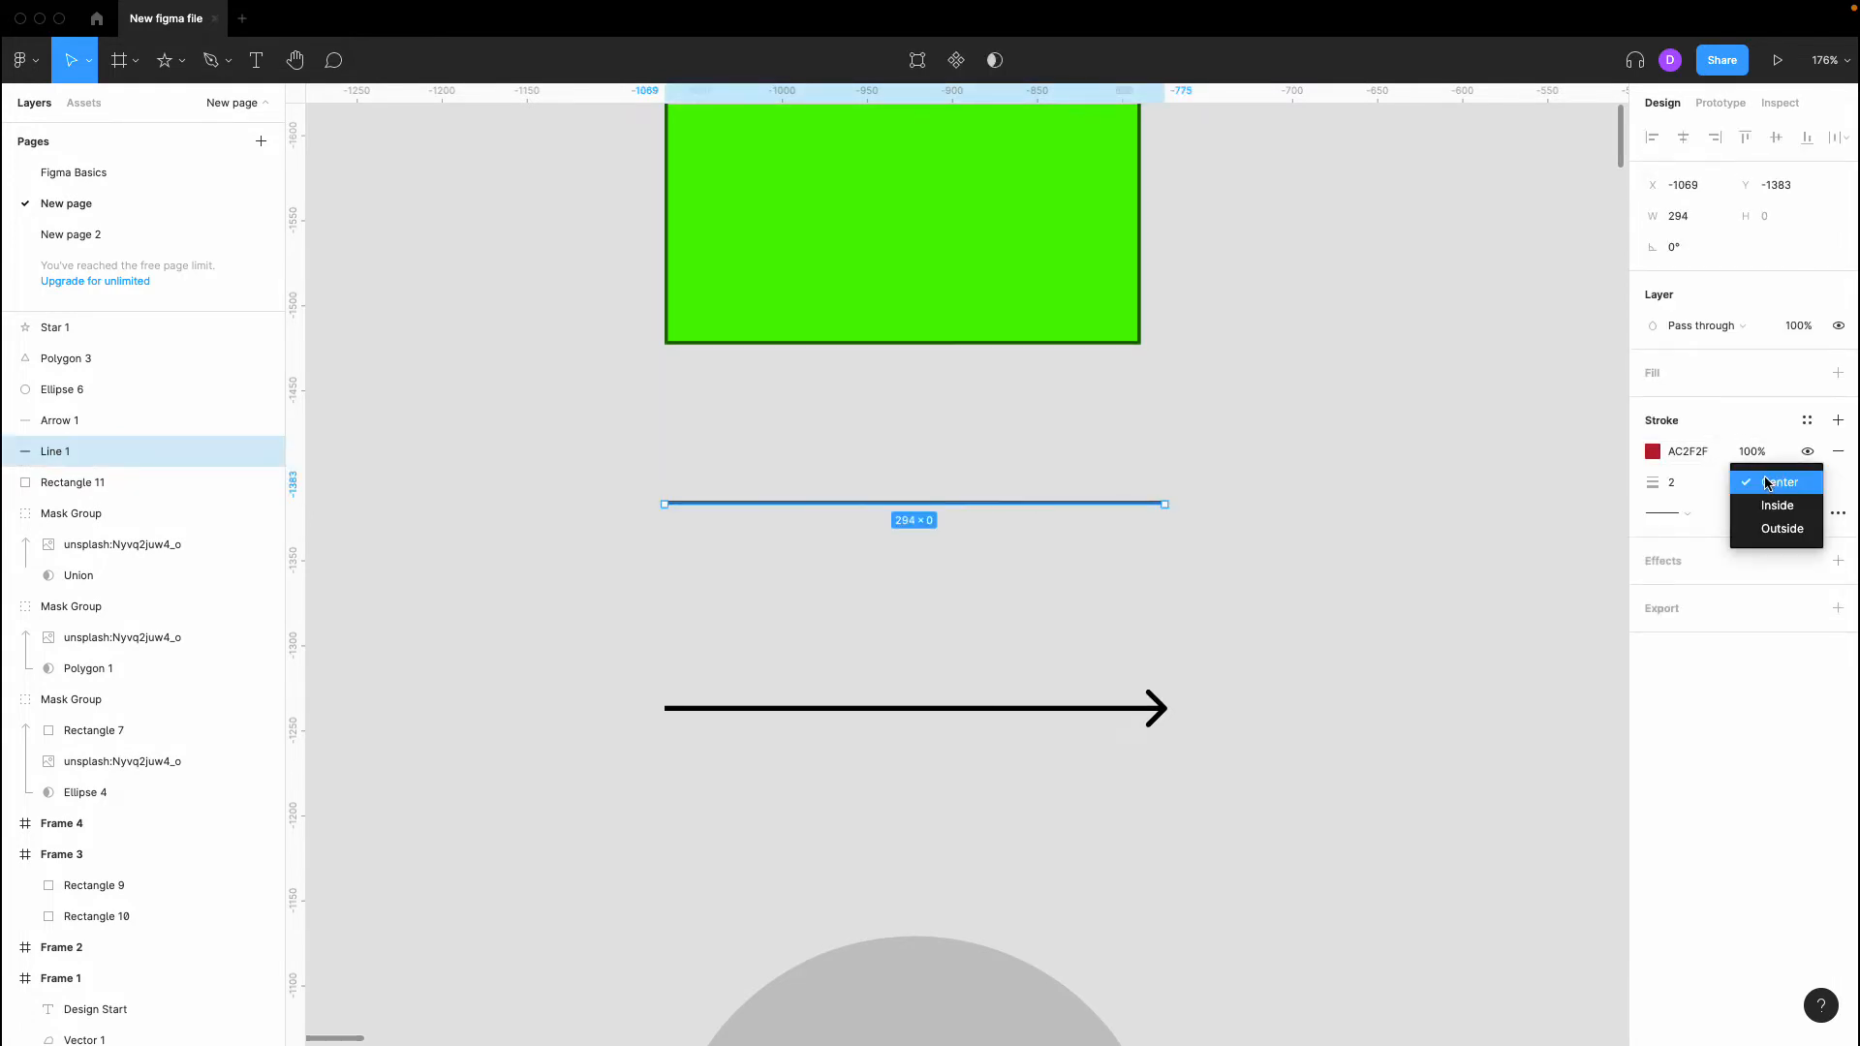
{"action": "left_click", "coordinate": [1778, 505]}
{"action": "left_click", "coordinate": [1772, 482]}
{"action": "left_click", "coordinate": [1783, 461]}
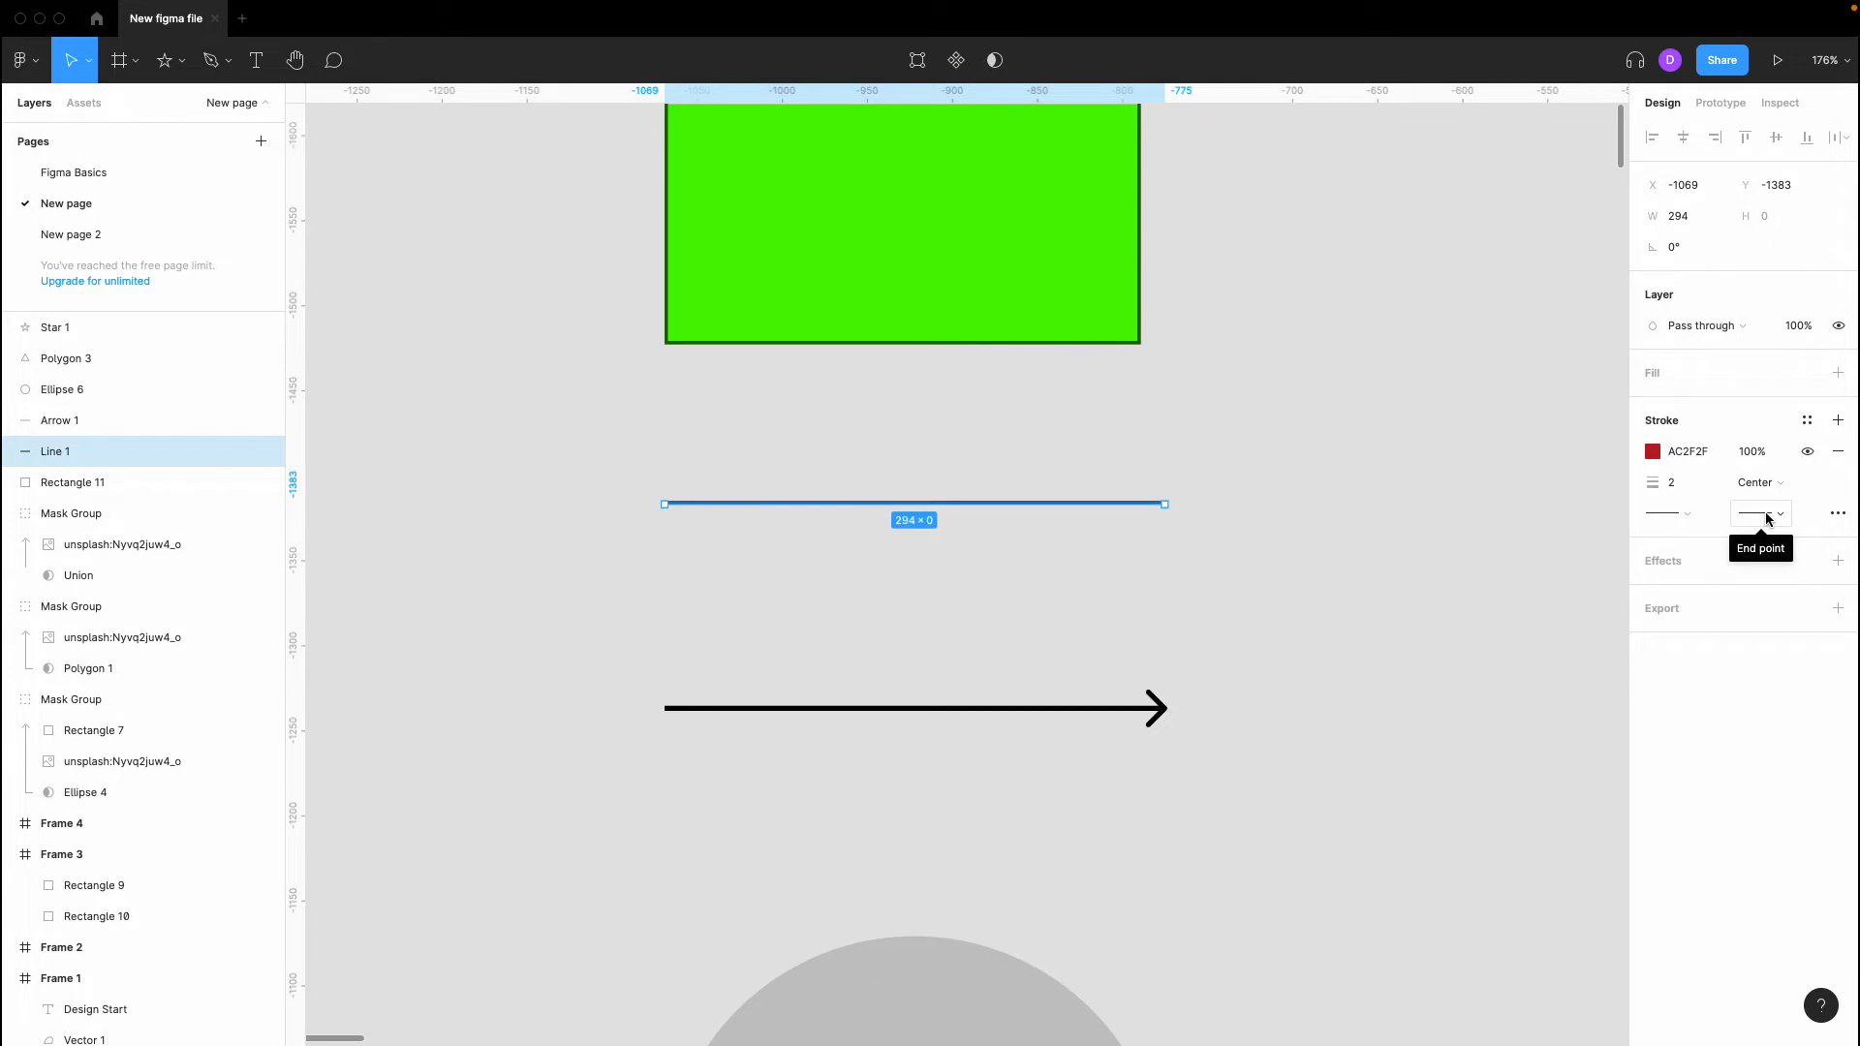
Set the red line's start point style to Round, and inspect that end up close
{"action": "left_click", "coordinate": [1693, 516]}
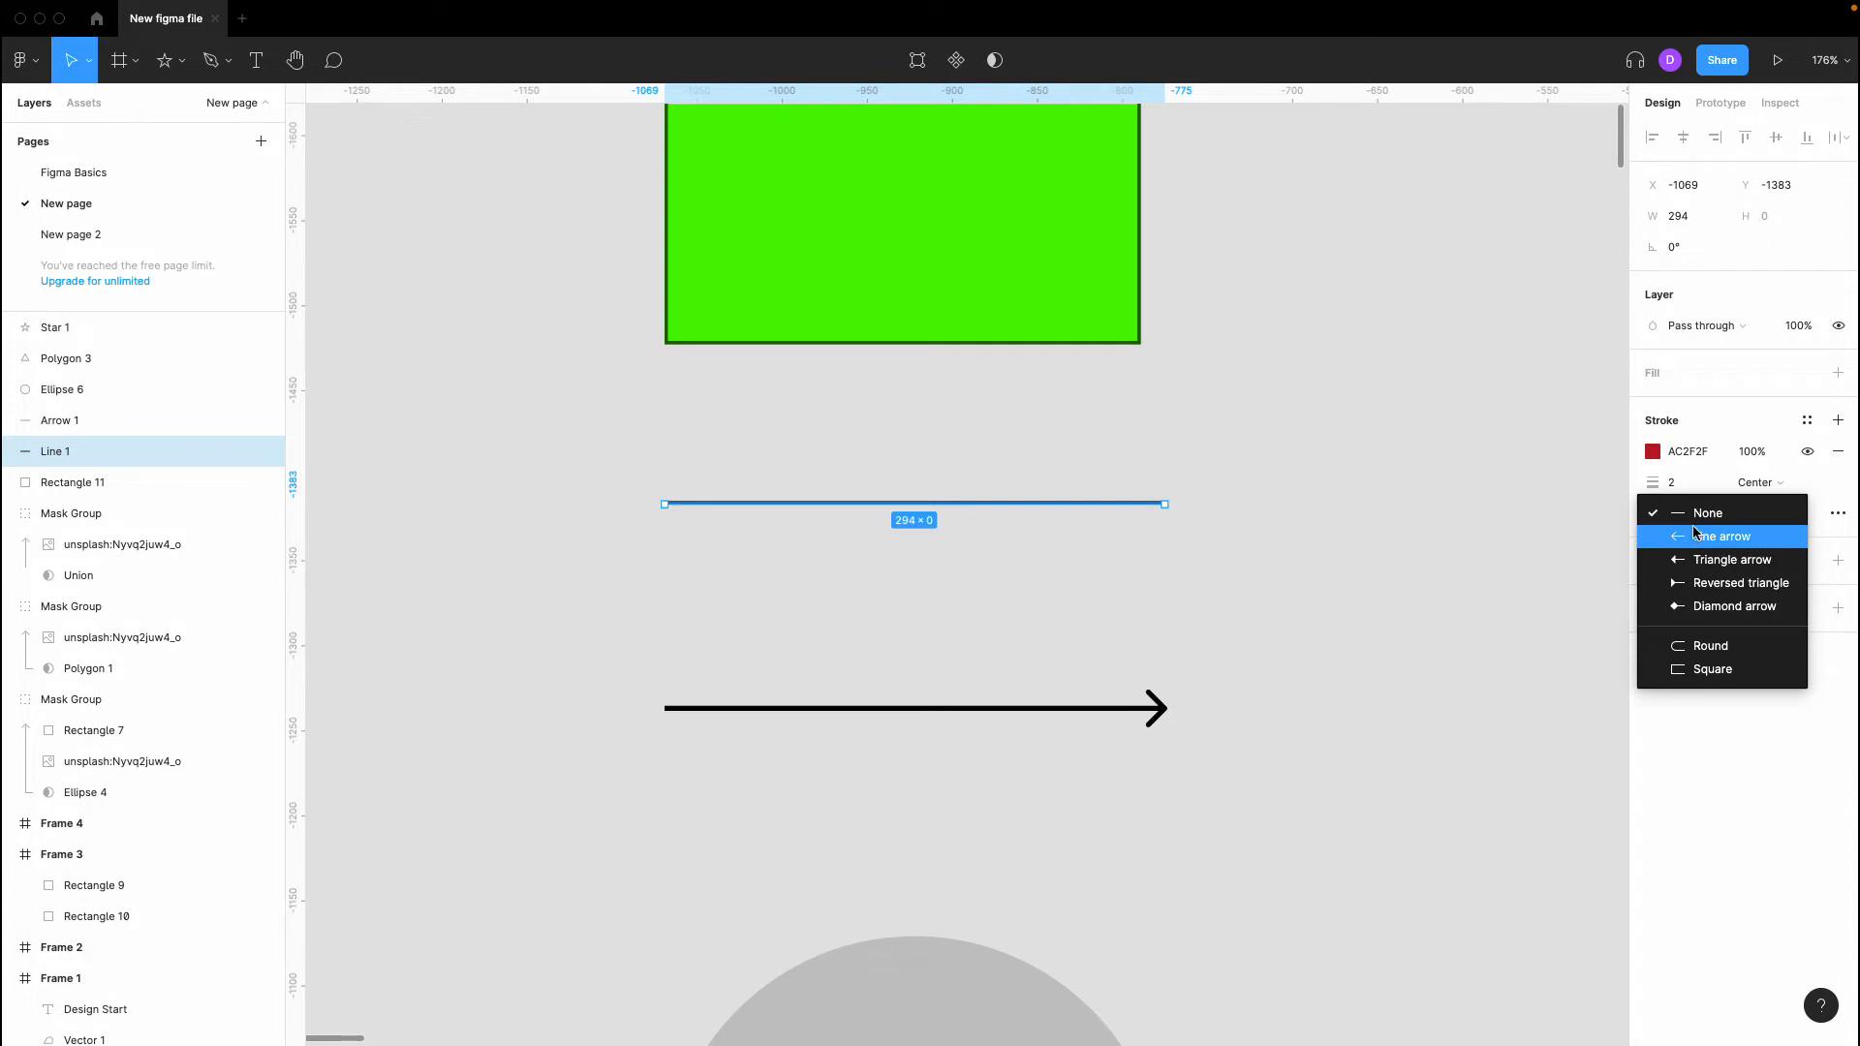
{"action": "left_click", "coordinate": [1710, 646]}
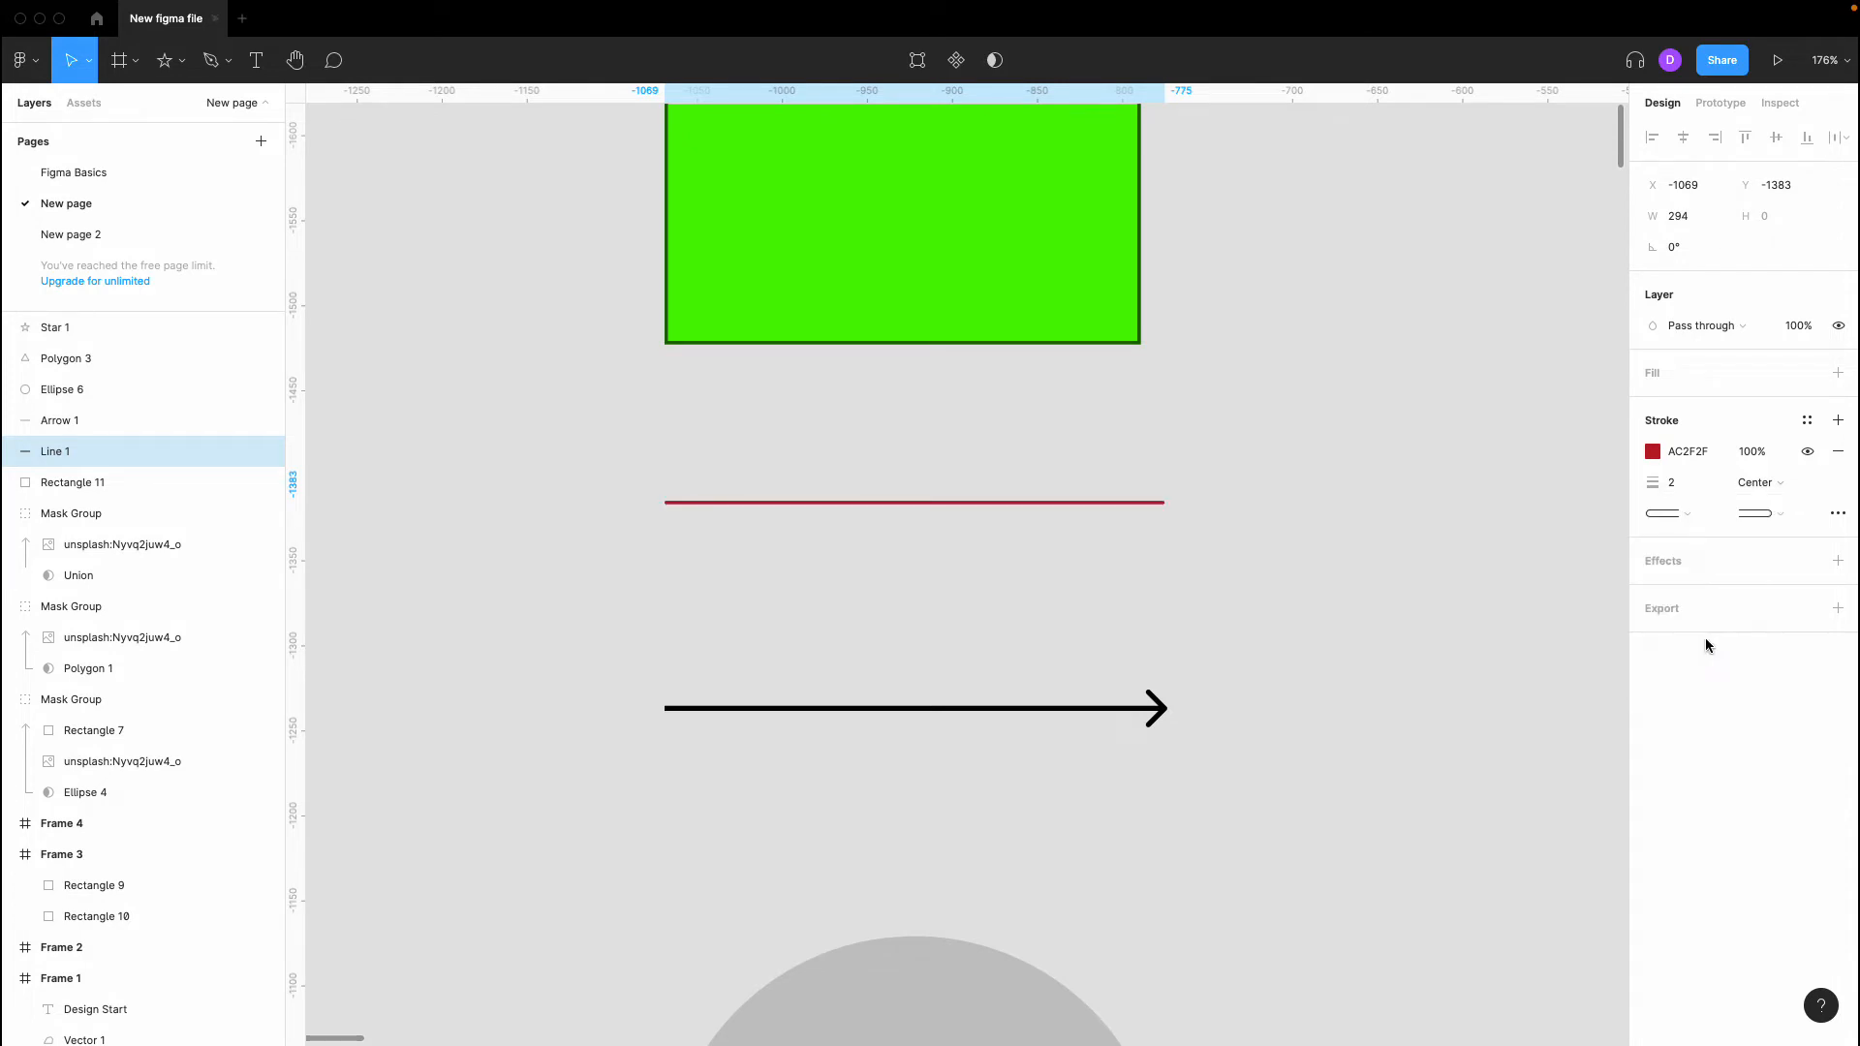
{"action": "left_click", "coordinate": [1589, 643]}
{"action": "scroll", "coordinate": [648, 517], "scroll_direction": "up", "scroll_amount": 10}
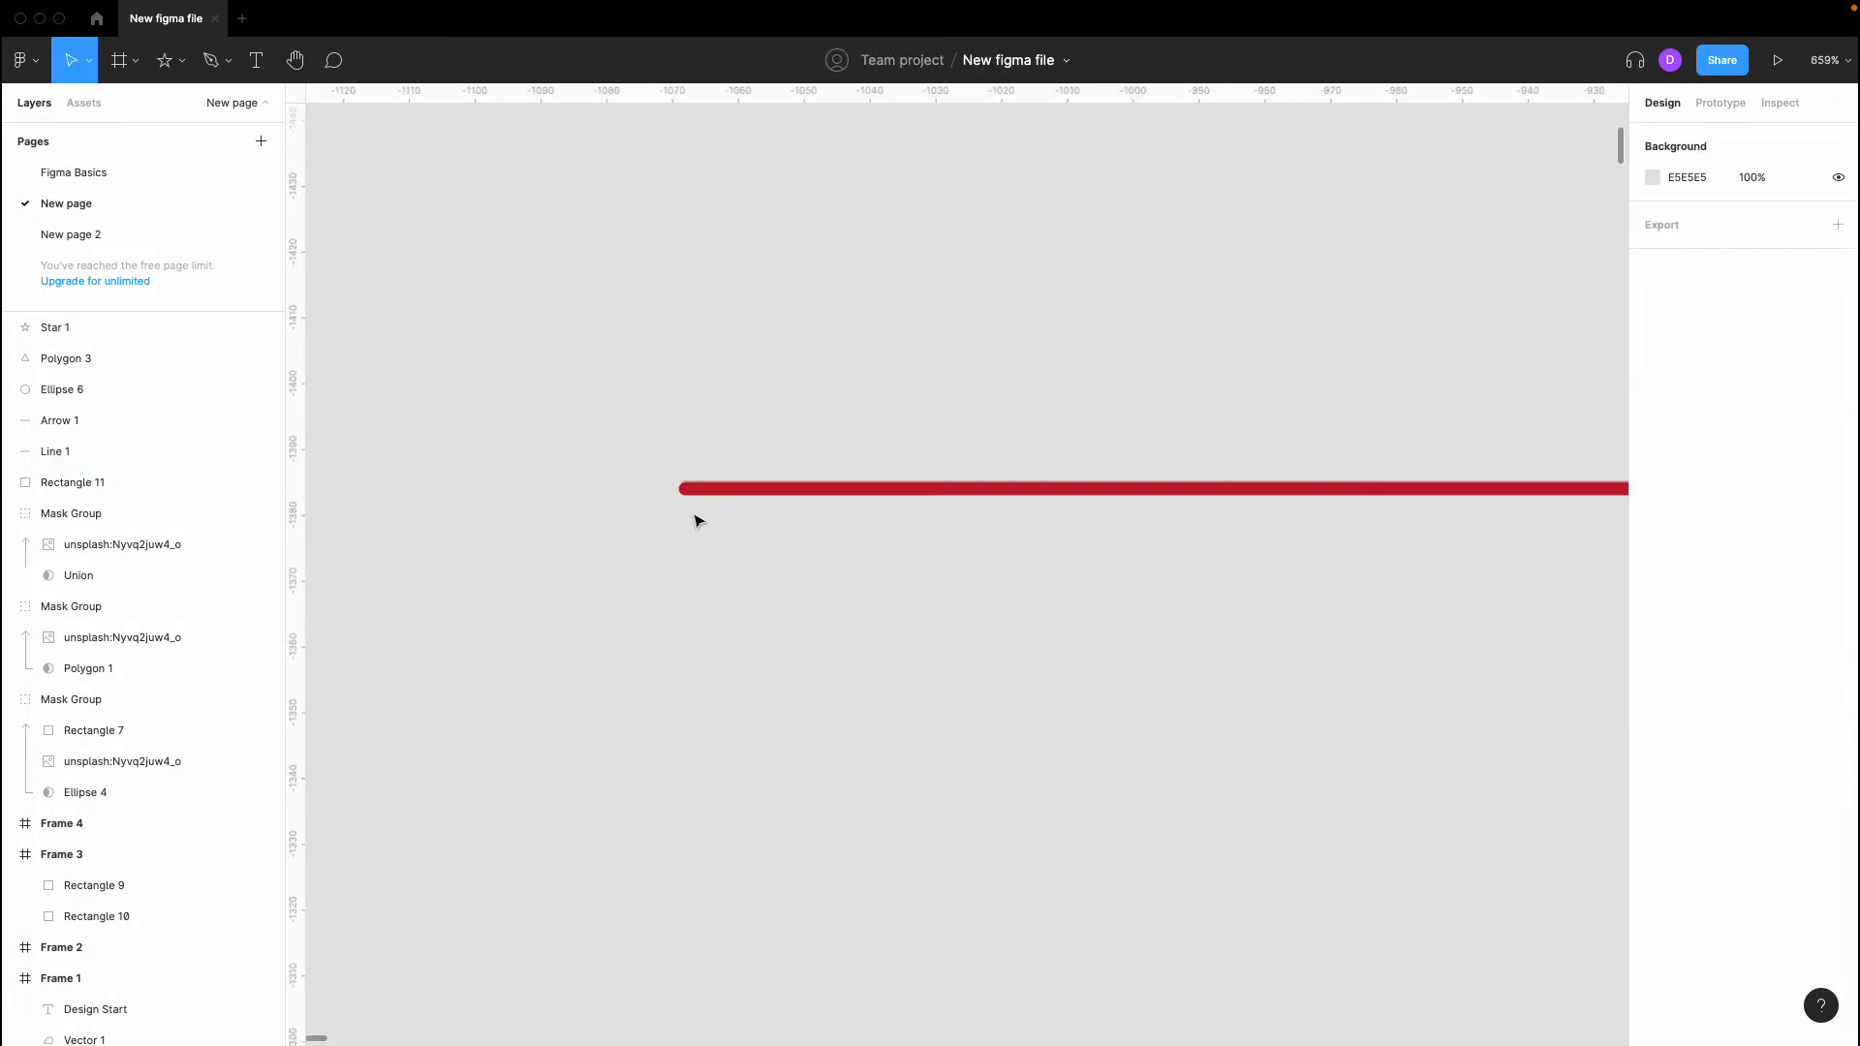
Change the red line's start point style to Square
{"action": "left_click", "coordinate": [668, 462]}
{"action": "left_click", "coordinate": [1685, 515]}
{"action": "left_click", "coordinate": [1702, 538]}
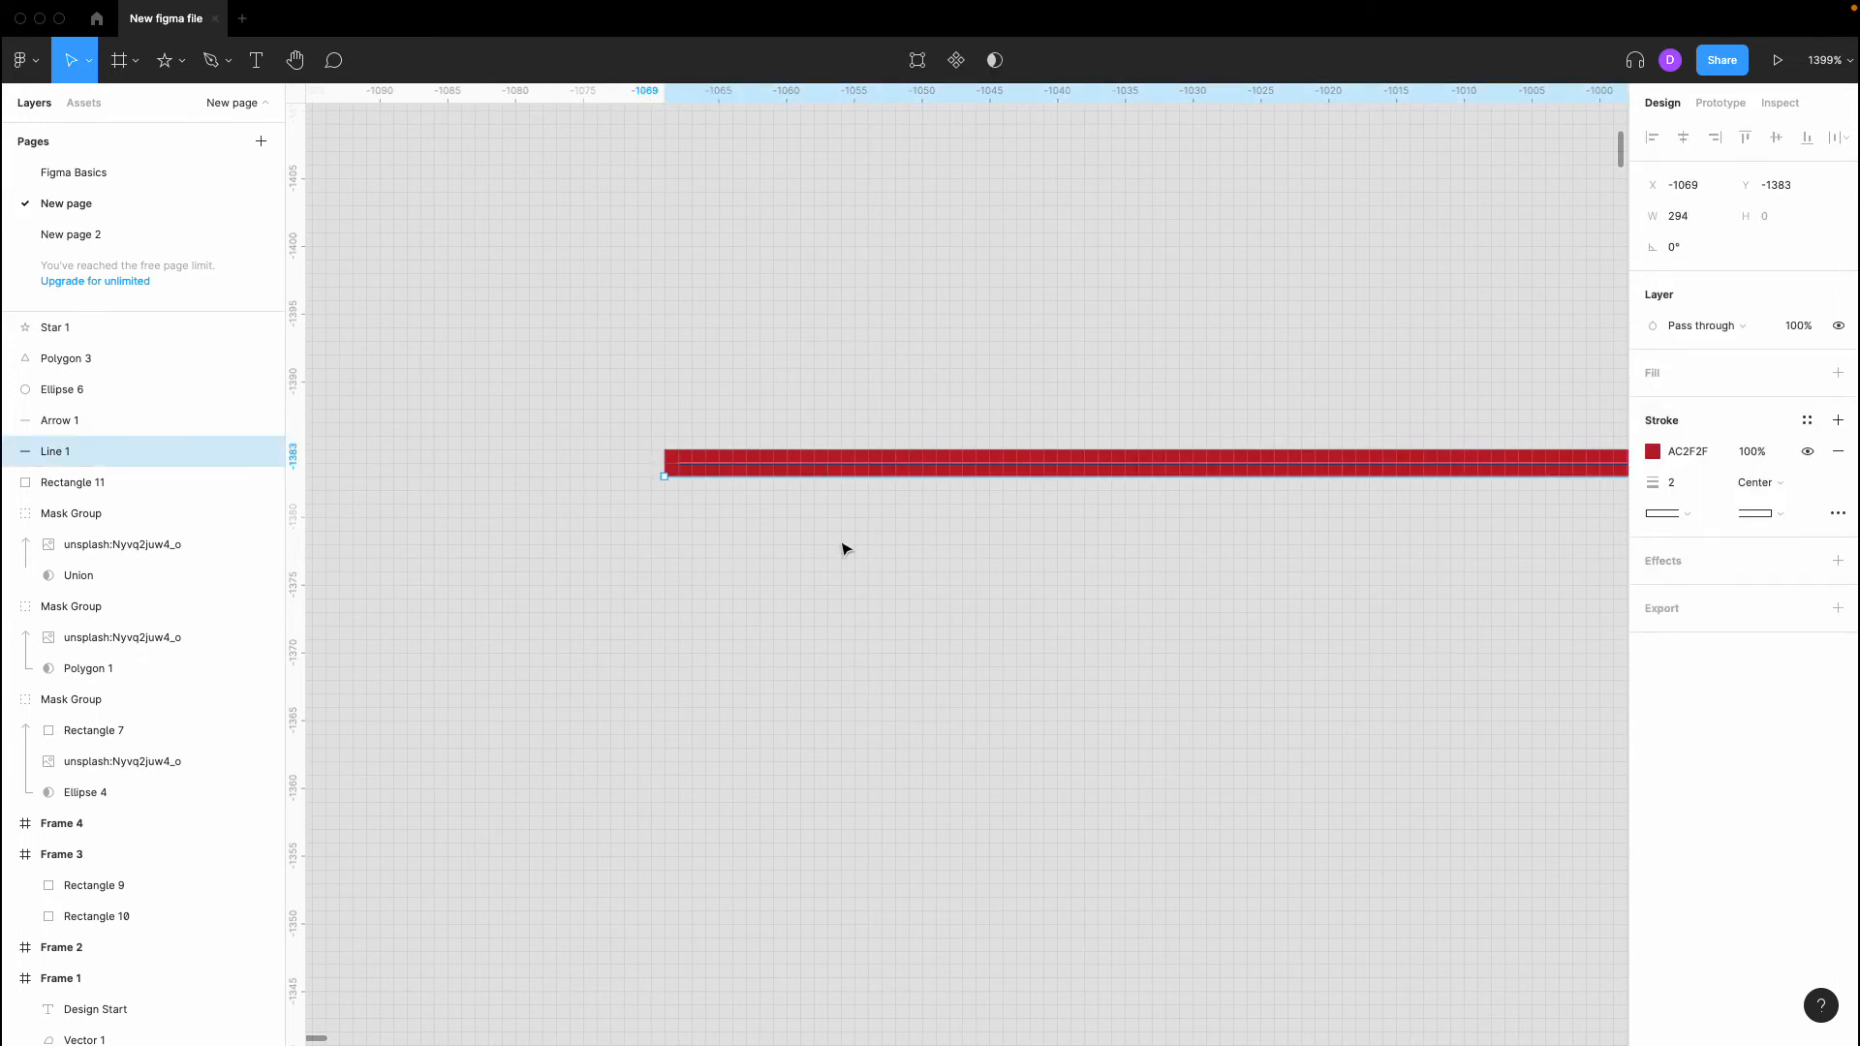
Set the red line's end point style to Round
{"action": "scroll", "coordinate": [843, 544], "scroll_direction": "down", "scroll_amount": 6}
{"action": "scroll", "coordinate": [1453, 511], "scroll_direction": "right", "scroll_amount": 5}
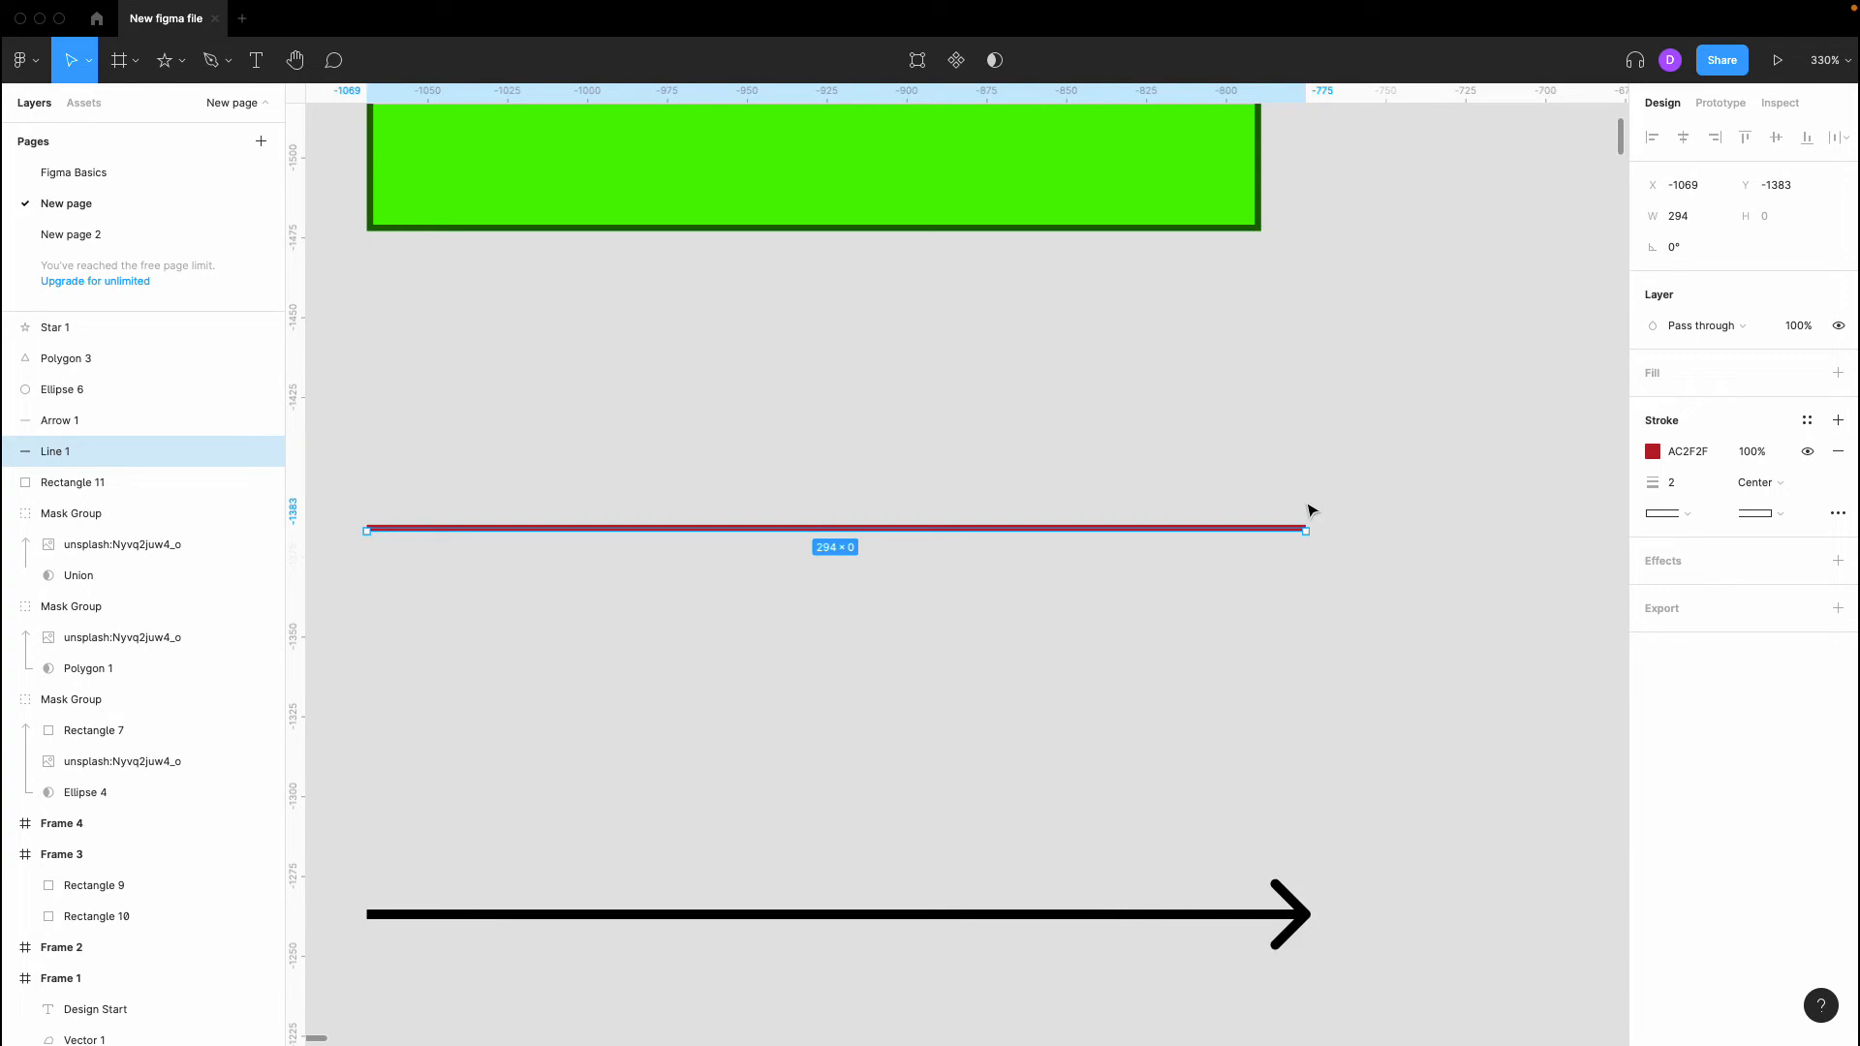
{"action": "scroll", "coordinate": [1309, 511], "scroll_direction": "up", "scroll_amount": 5}
{"action": "left_click", "coordinate": [1782, 520]}
{"action": "left_click", "coordinate": [1769, 488]}
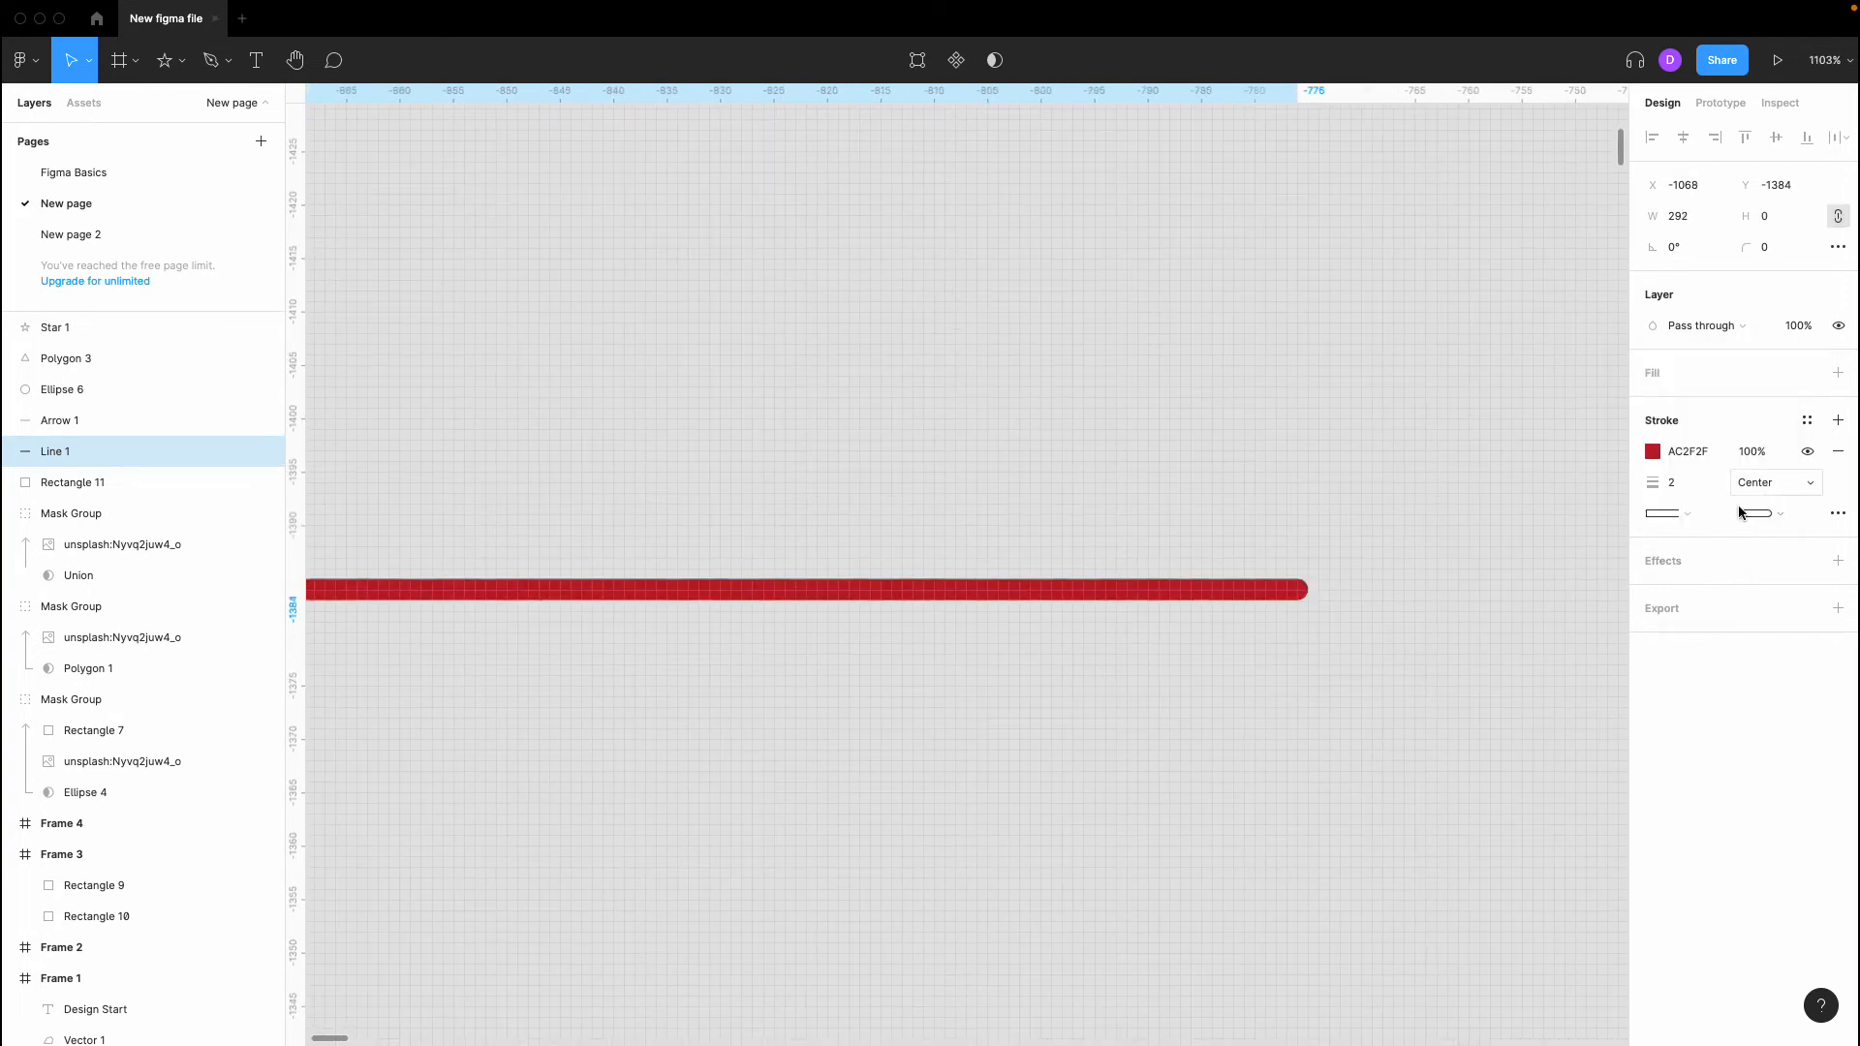
{"action": "left_click", "coordinate": [1511, 612]}
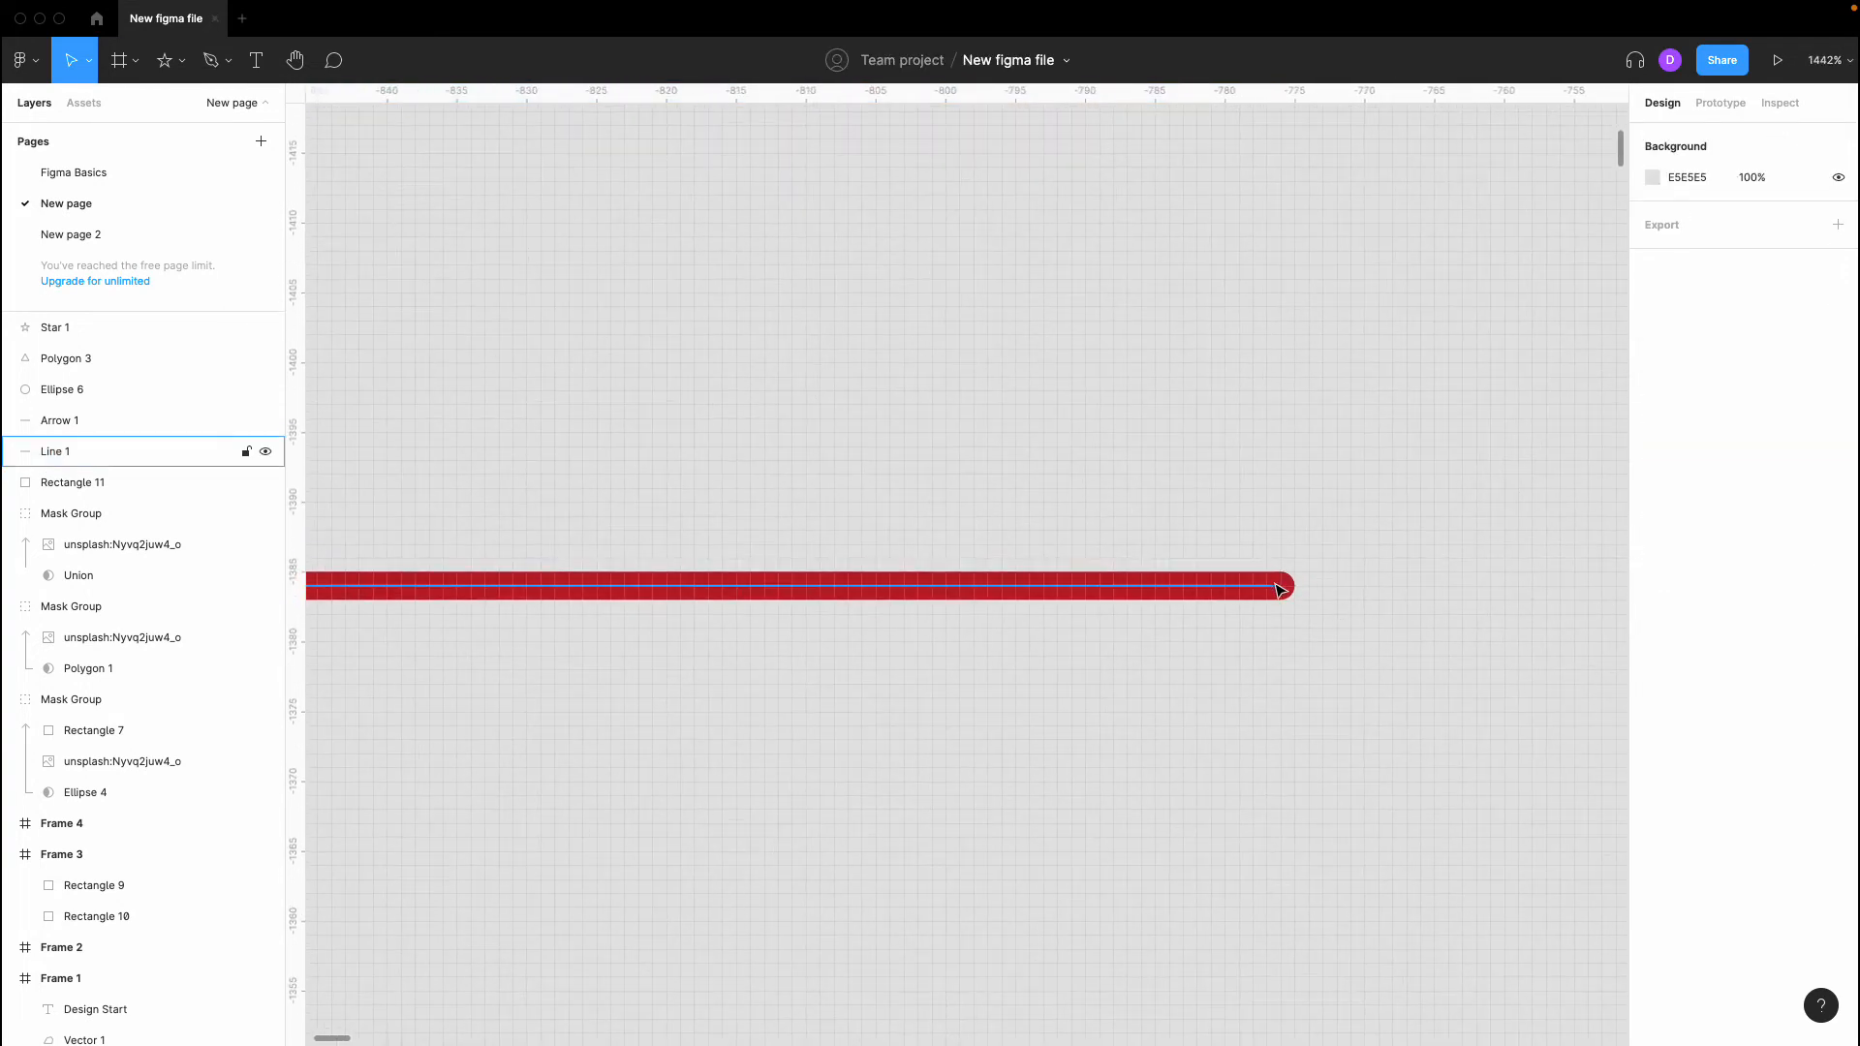
Swap the red line's start and end point styles, and swap them back
{"action": "scroll", "coordinate": [1282, 585], "scroll_direction": "left", "scroll_amount": 10}
{"action": "scroll", "coordinate": [1282, 587], "scroll_direction": "up", "scroll_amount": 1}
{"action": "scroll", "coordinate": [1281, 586], "scroll_direction": "left", "scroll_amount": 10}
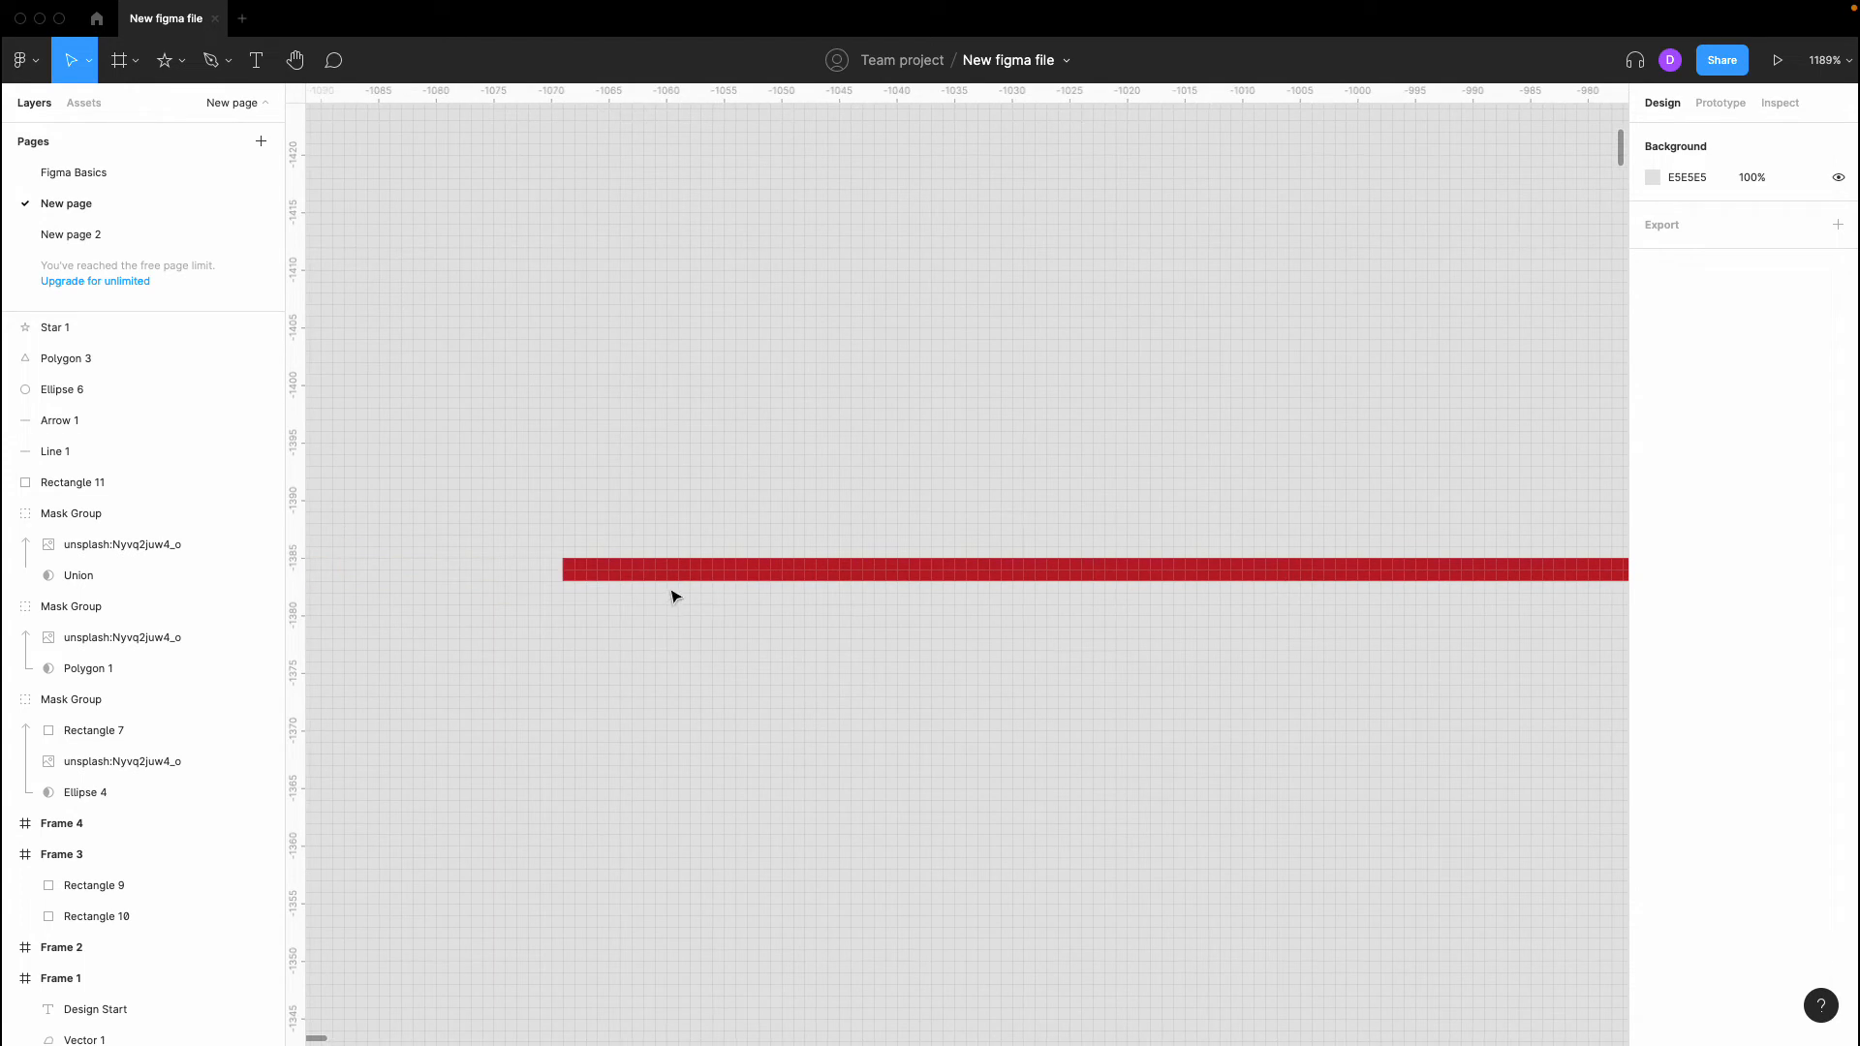
{"action": "left_click", "coordinate": [717, 570]}
{"action": "left_click", "coordinate": [1705, 517]}
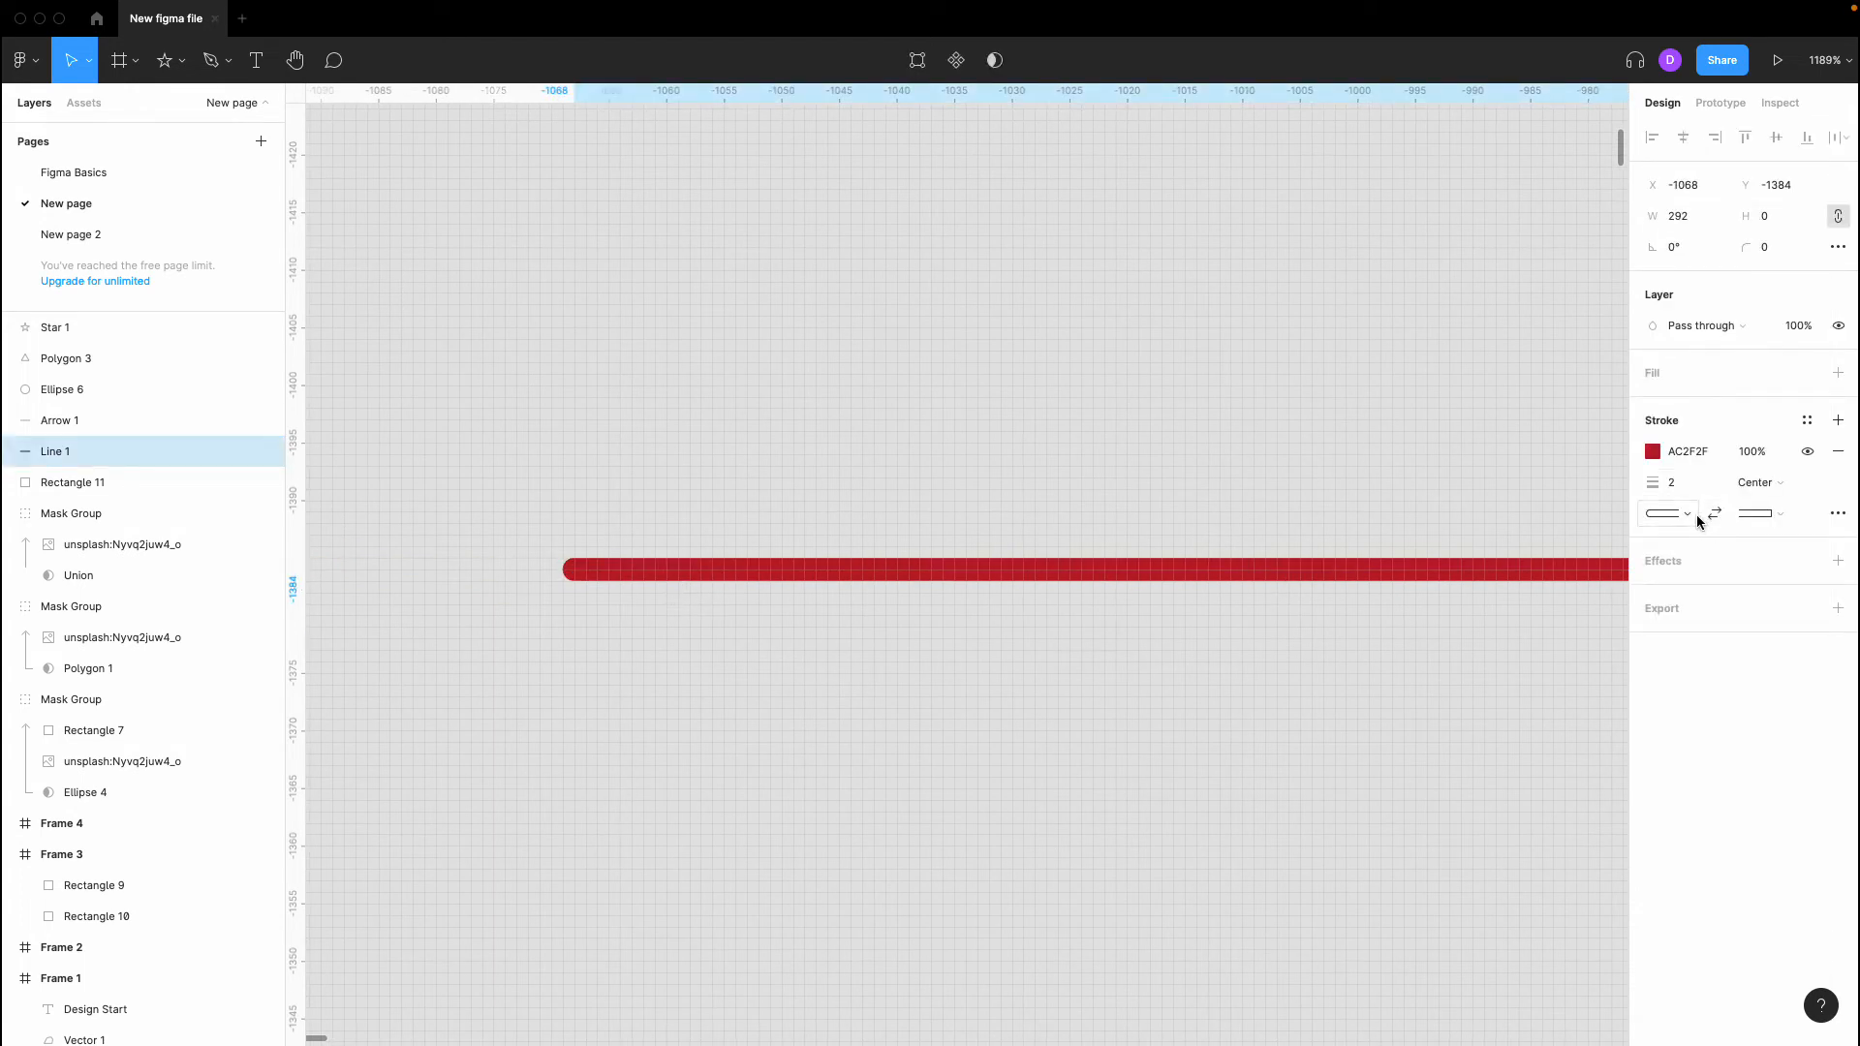
{"action": "left_click", "coordinate": [1712, 516]}
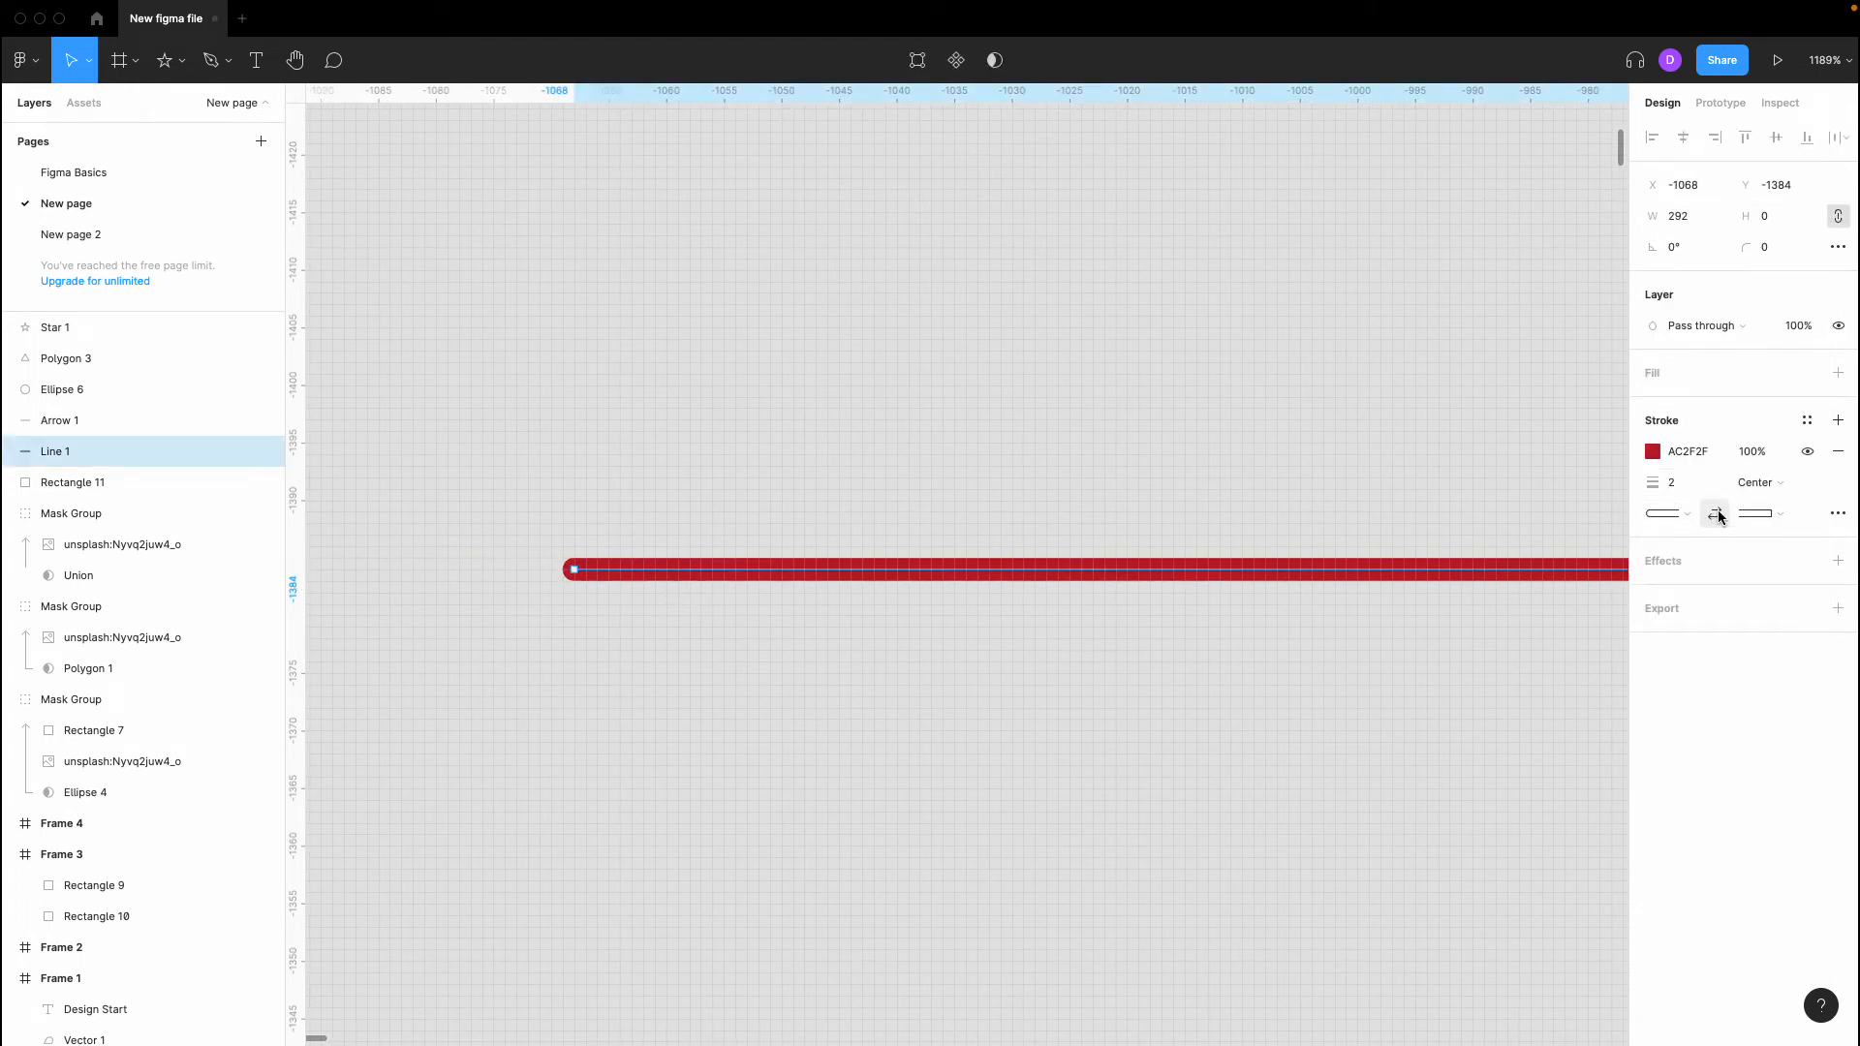
Set the red line's start point style to Line arrow
{"action": "left_click", "coordinate": [1674, 514]}
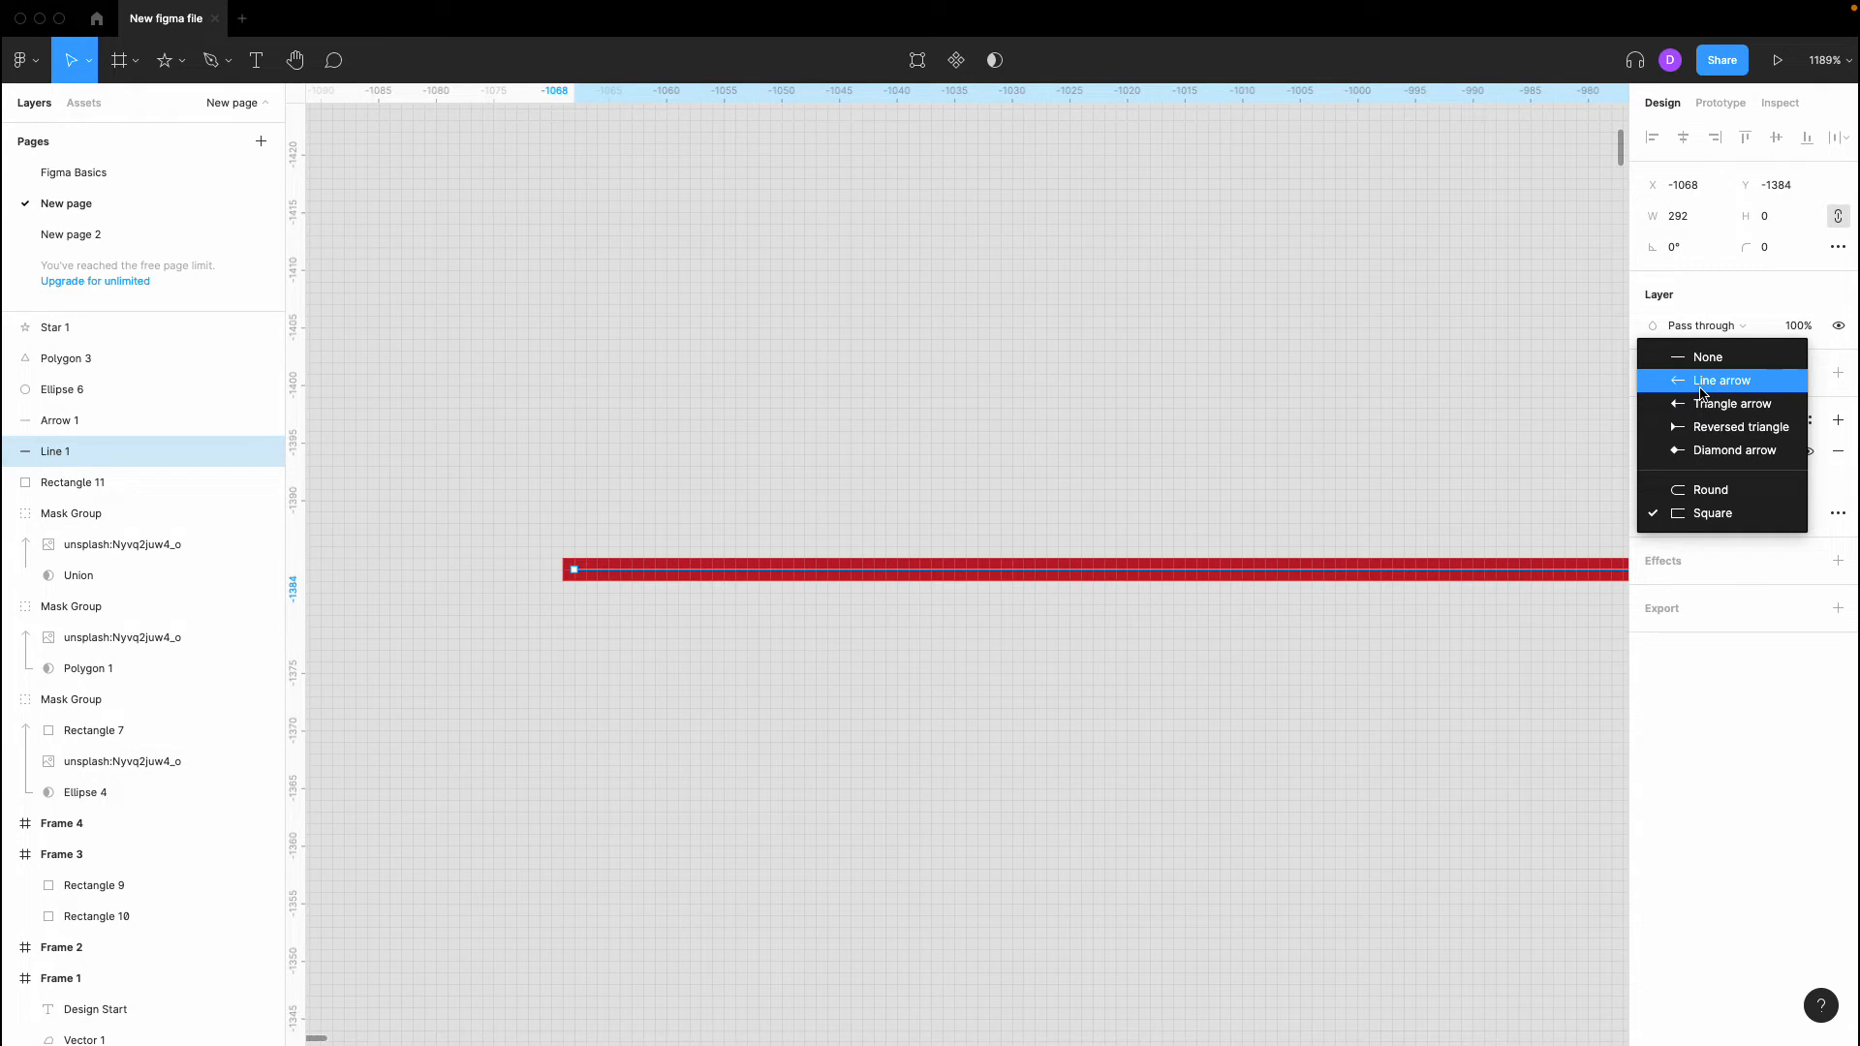
{"action": "left_click", "coordinate": [1702, 391]}
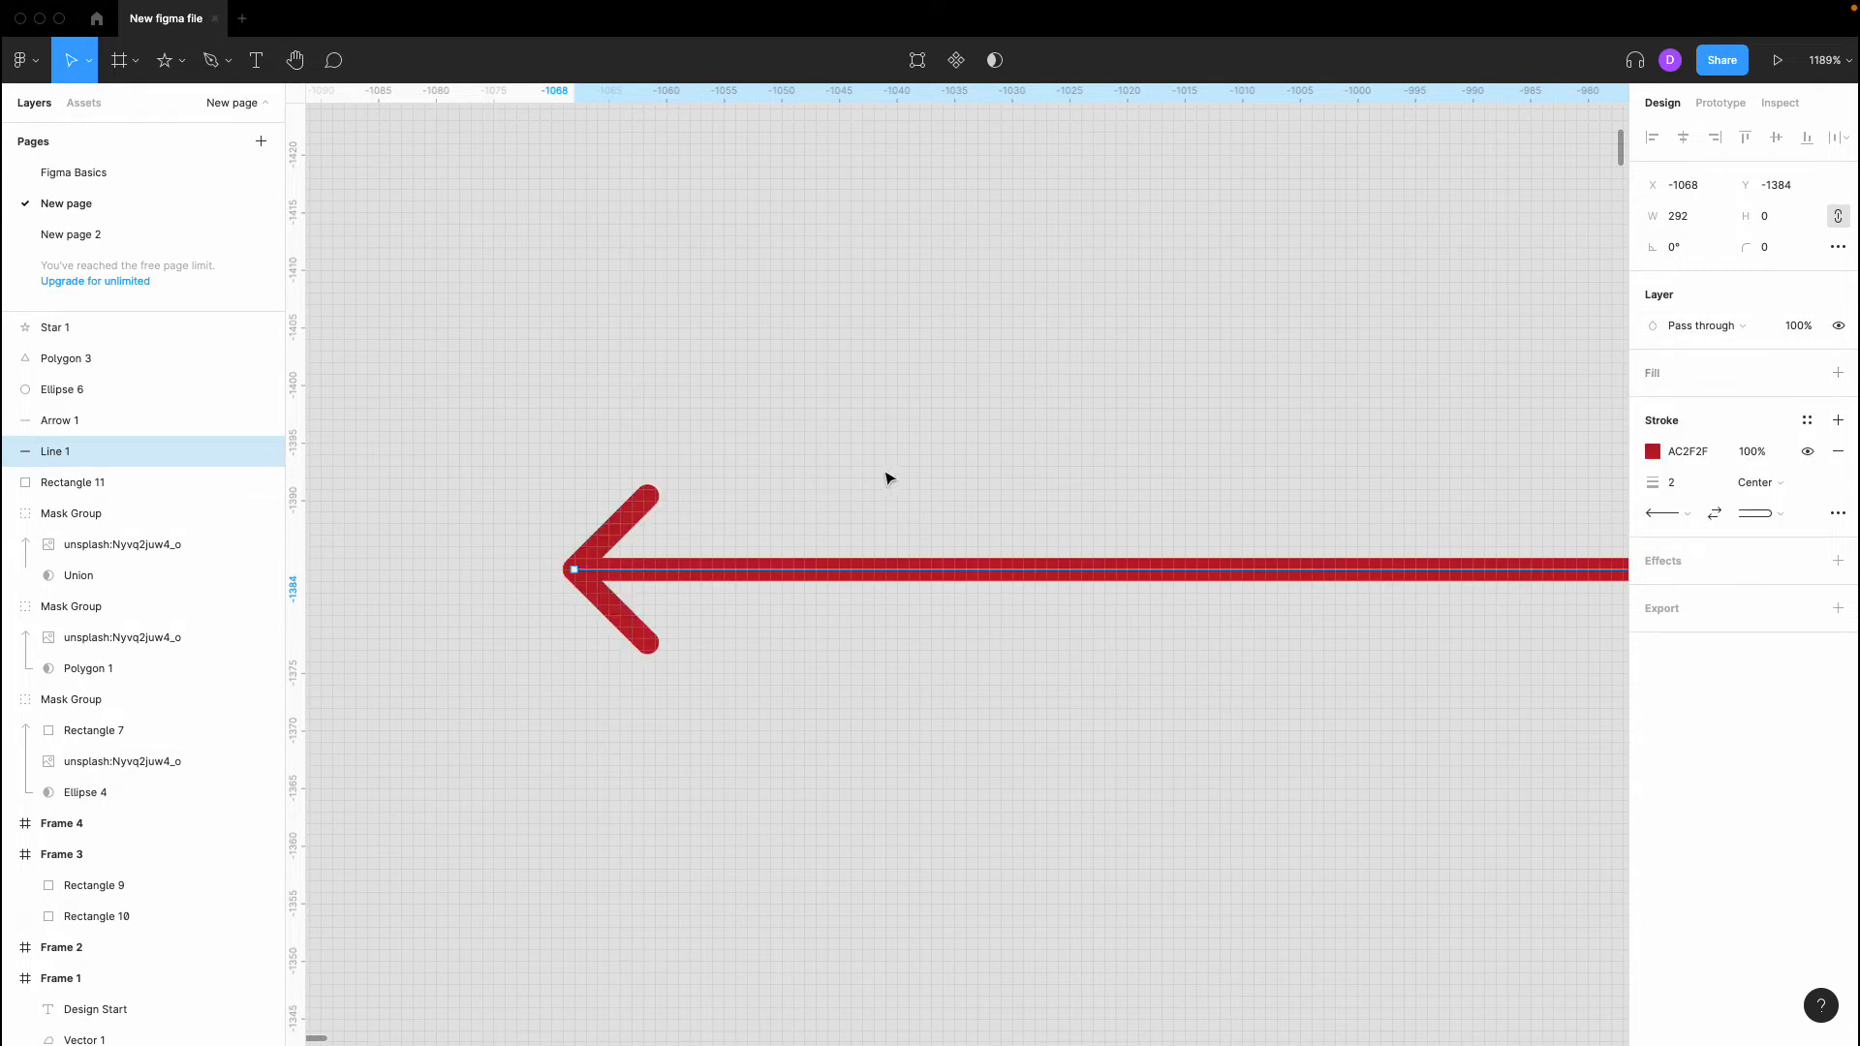
Set the red line's end point style to Diamond arrow
{"action": "left_click", "coordinate": [1674, 514]}
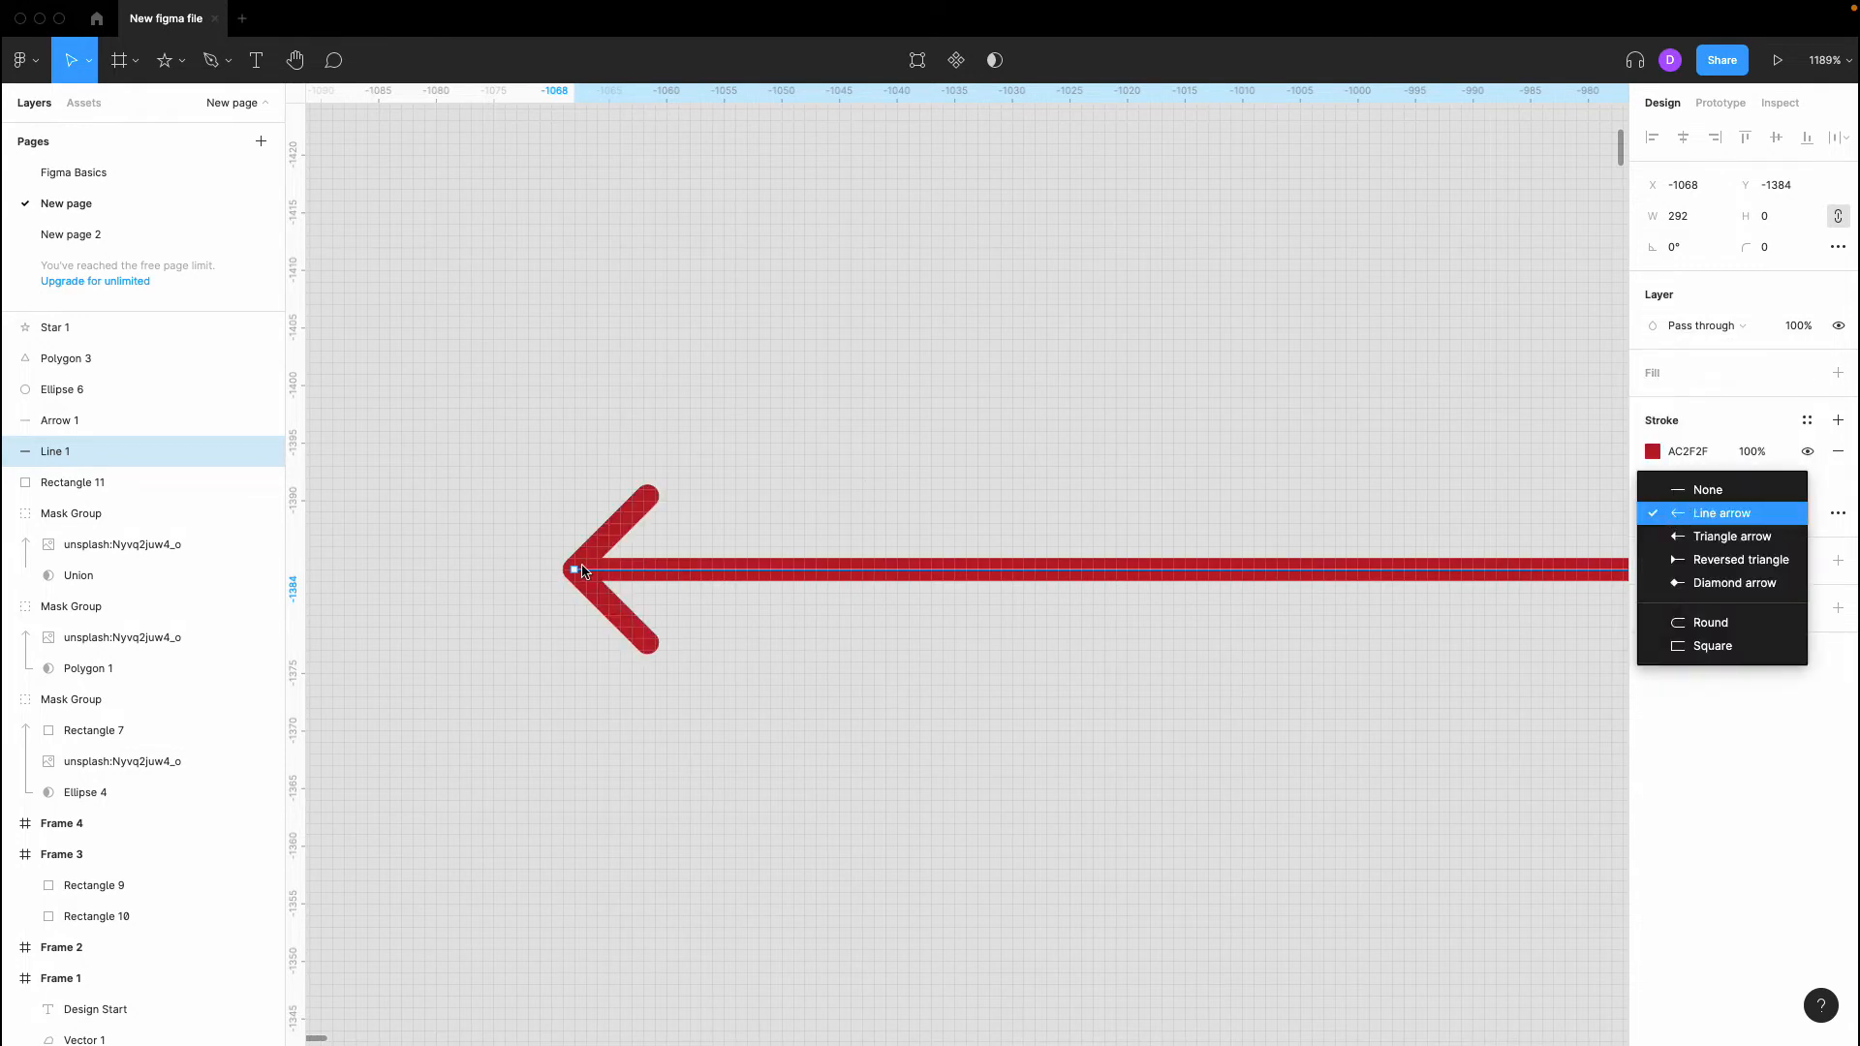
{"action": "left_click", "coordinate": [1125, 698]}
{"action": "scroll", "coordinate": [1129, 702], "scroll_direction": "right", "scroll_amount": 15}
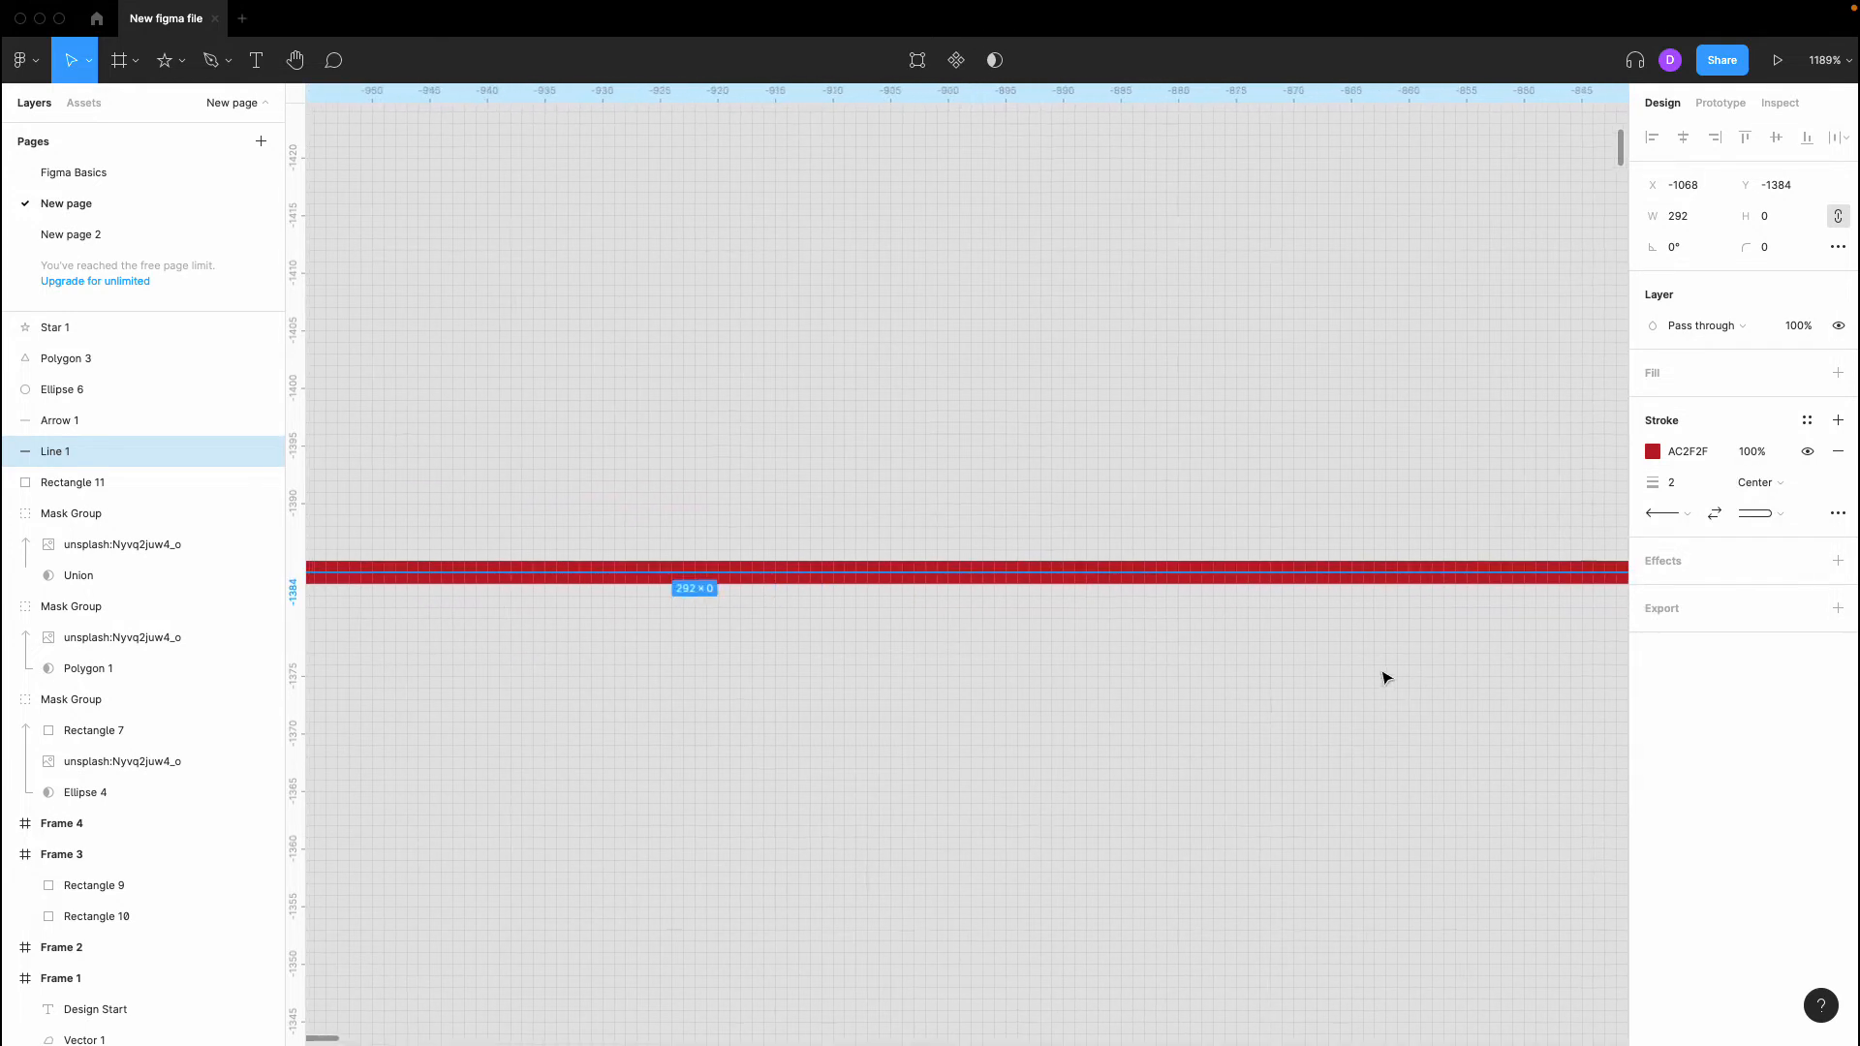
{"action": "left_click", "coordinate": [1773, 515]}
{"action": "left_click", "coordinate": [1734, 473]}
{"action": "left_click", "coordinate": [1282, 531]}
{"action": "scroll", "coordinate": [1283, 531], "scroll_direction": "down", "scroll_amount": 10}
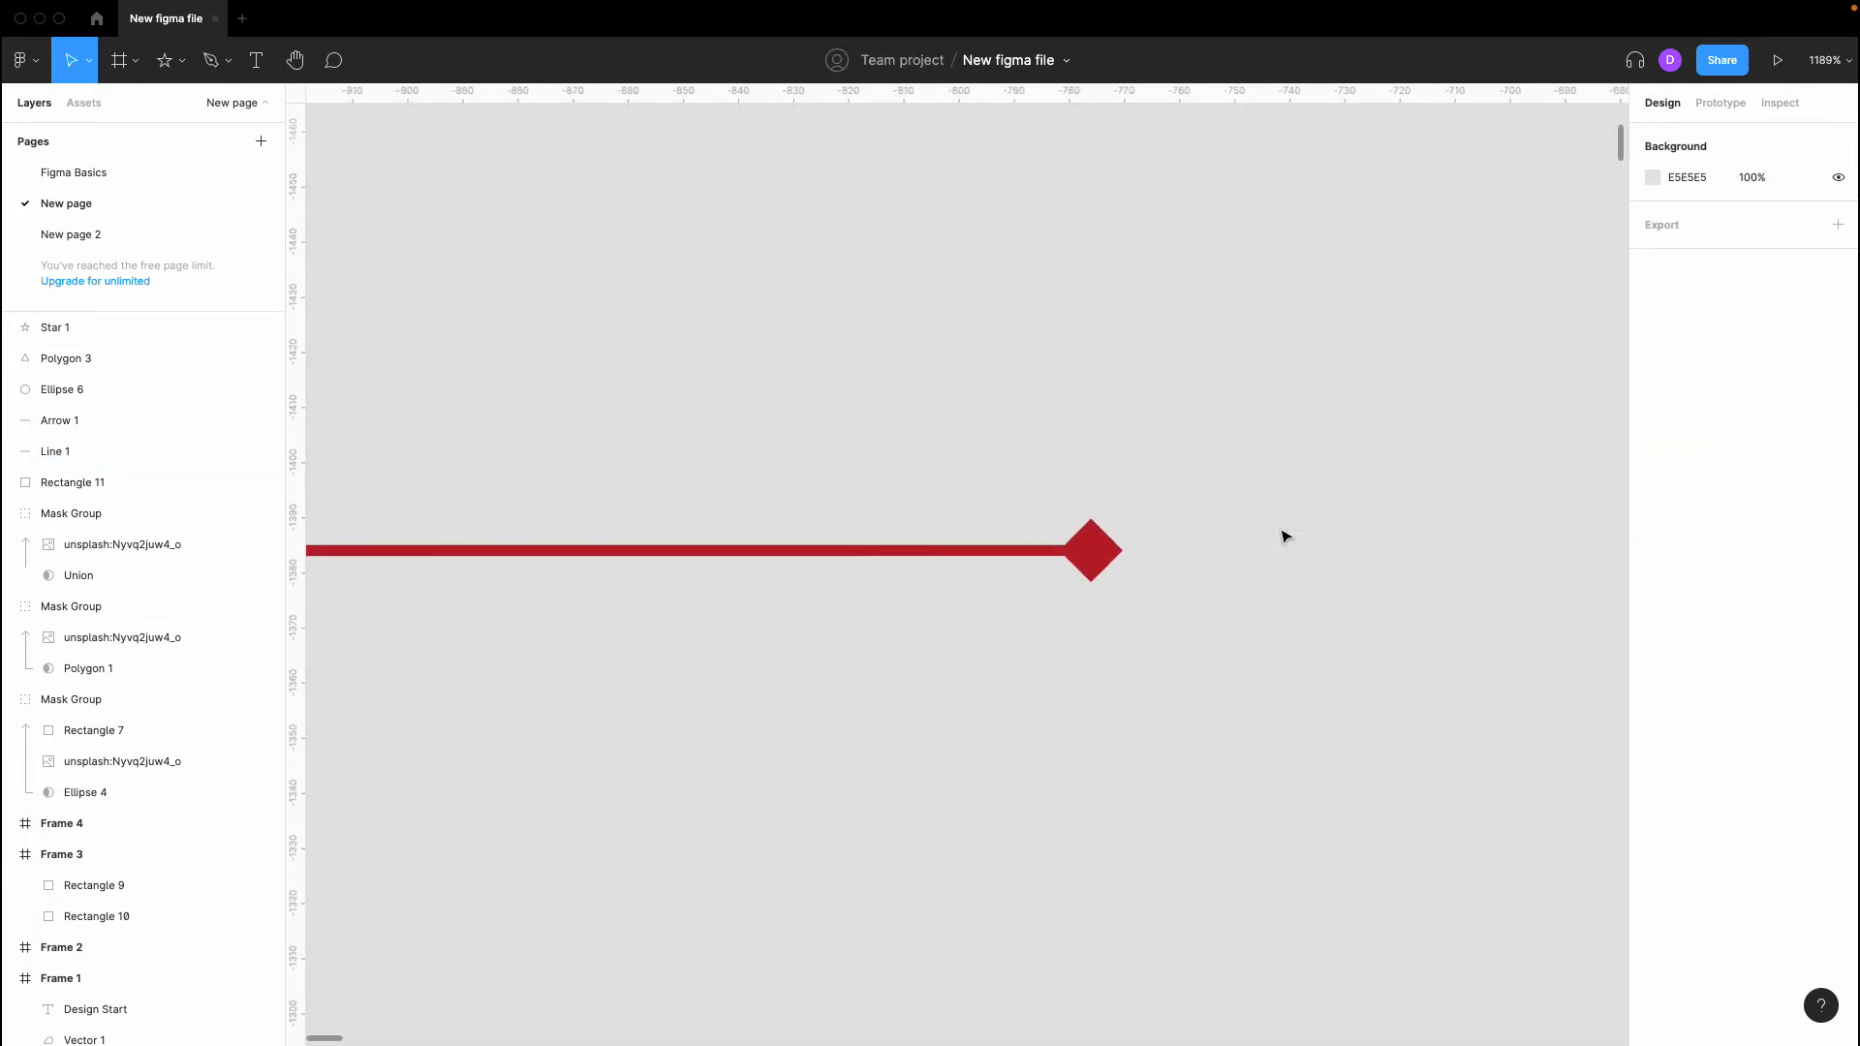
Set the end point style of the black arrow below the red line to Reversed triangle
{"action": "scroll", "coordinate": [1283, 537], "scroll_direction": "down", "scroll_amount": 3}
{"action": "left_click", "coordinate": [1194, 694]}
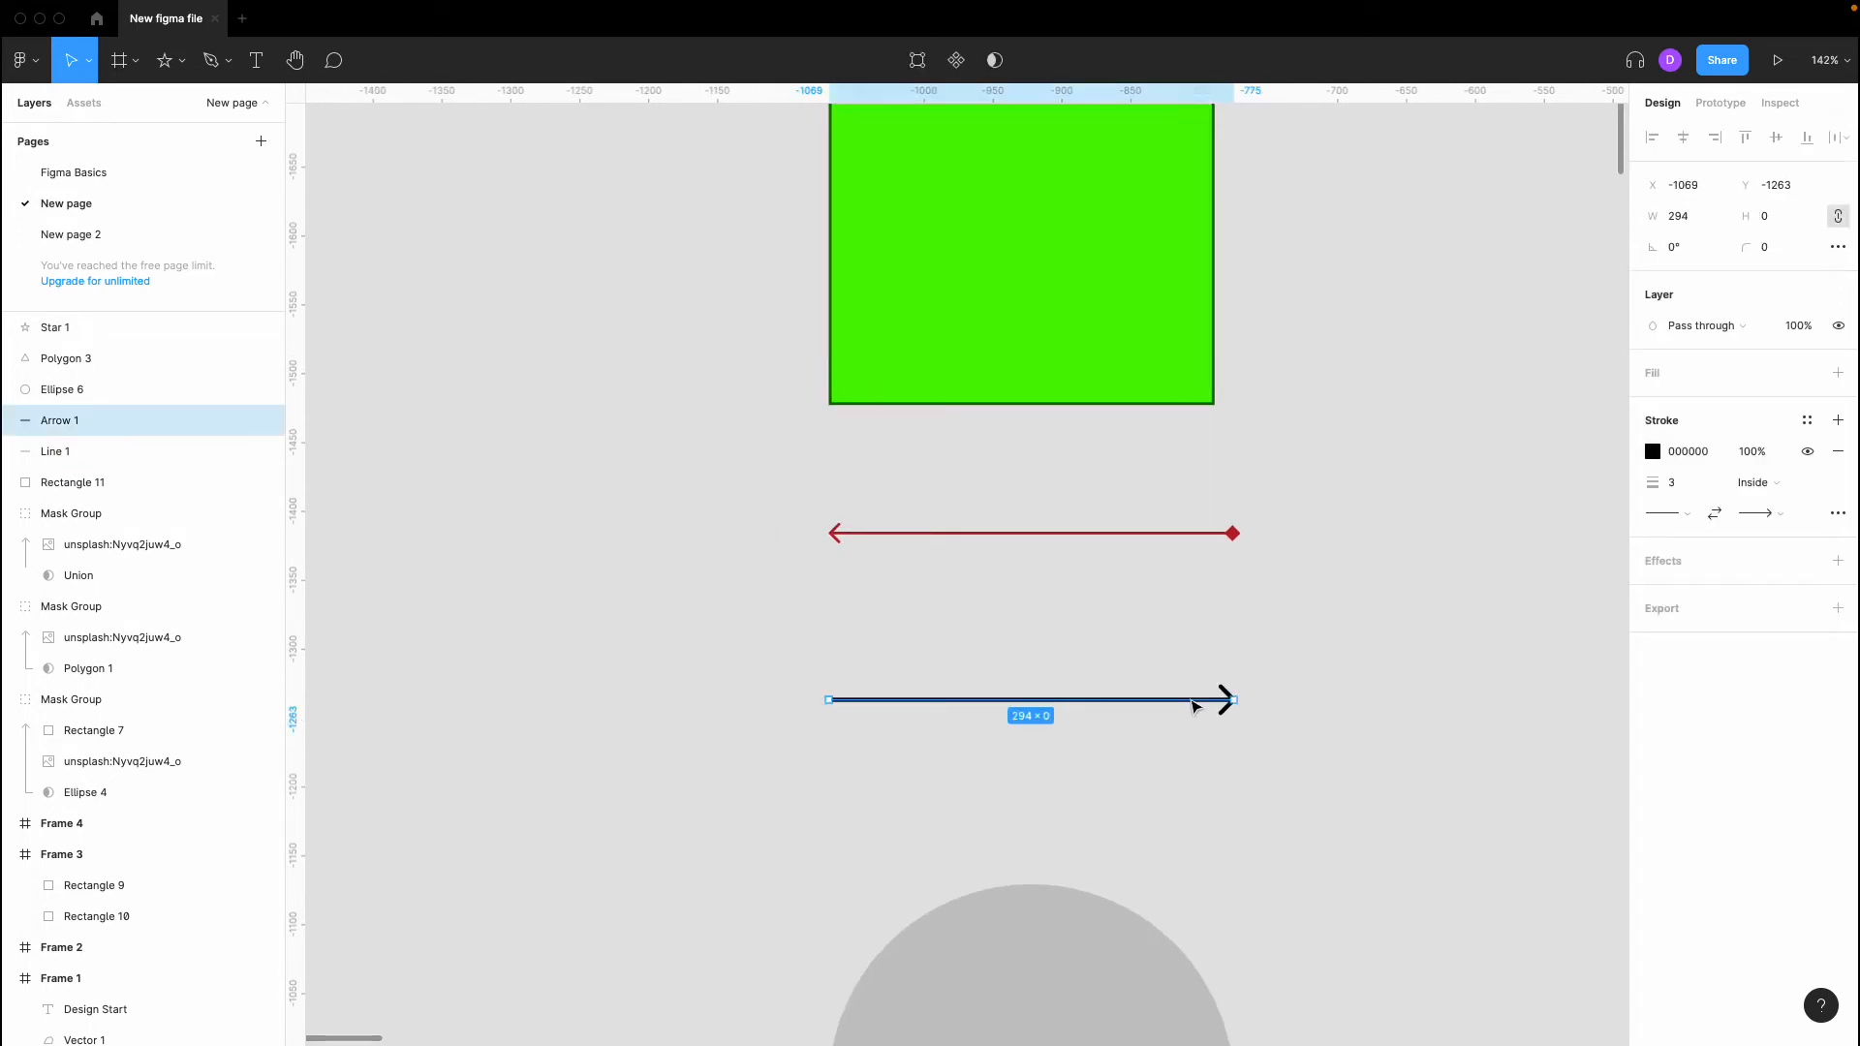
{"action": "scroll", "coordinate": [1073, 753], "scroll_direction": "up", "scroll_amount": 4}
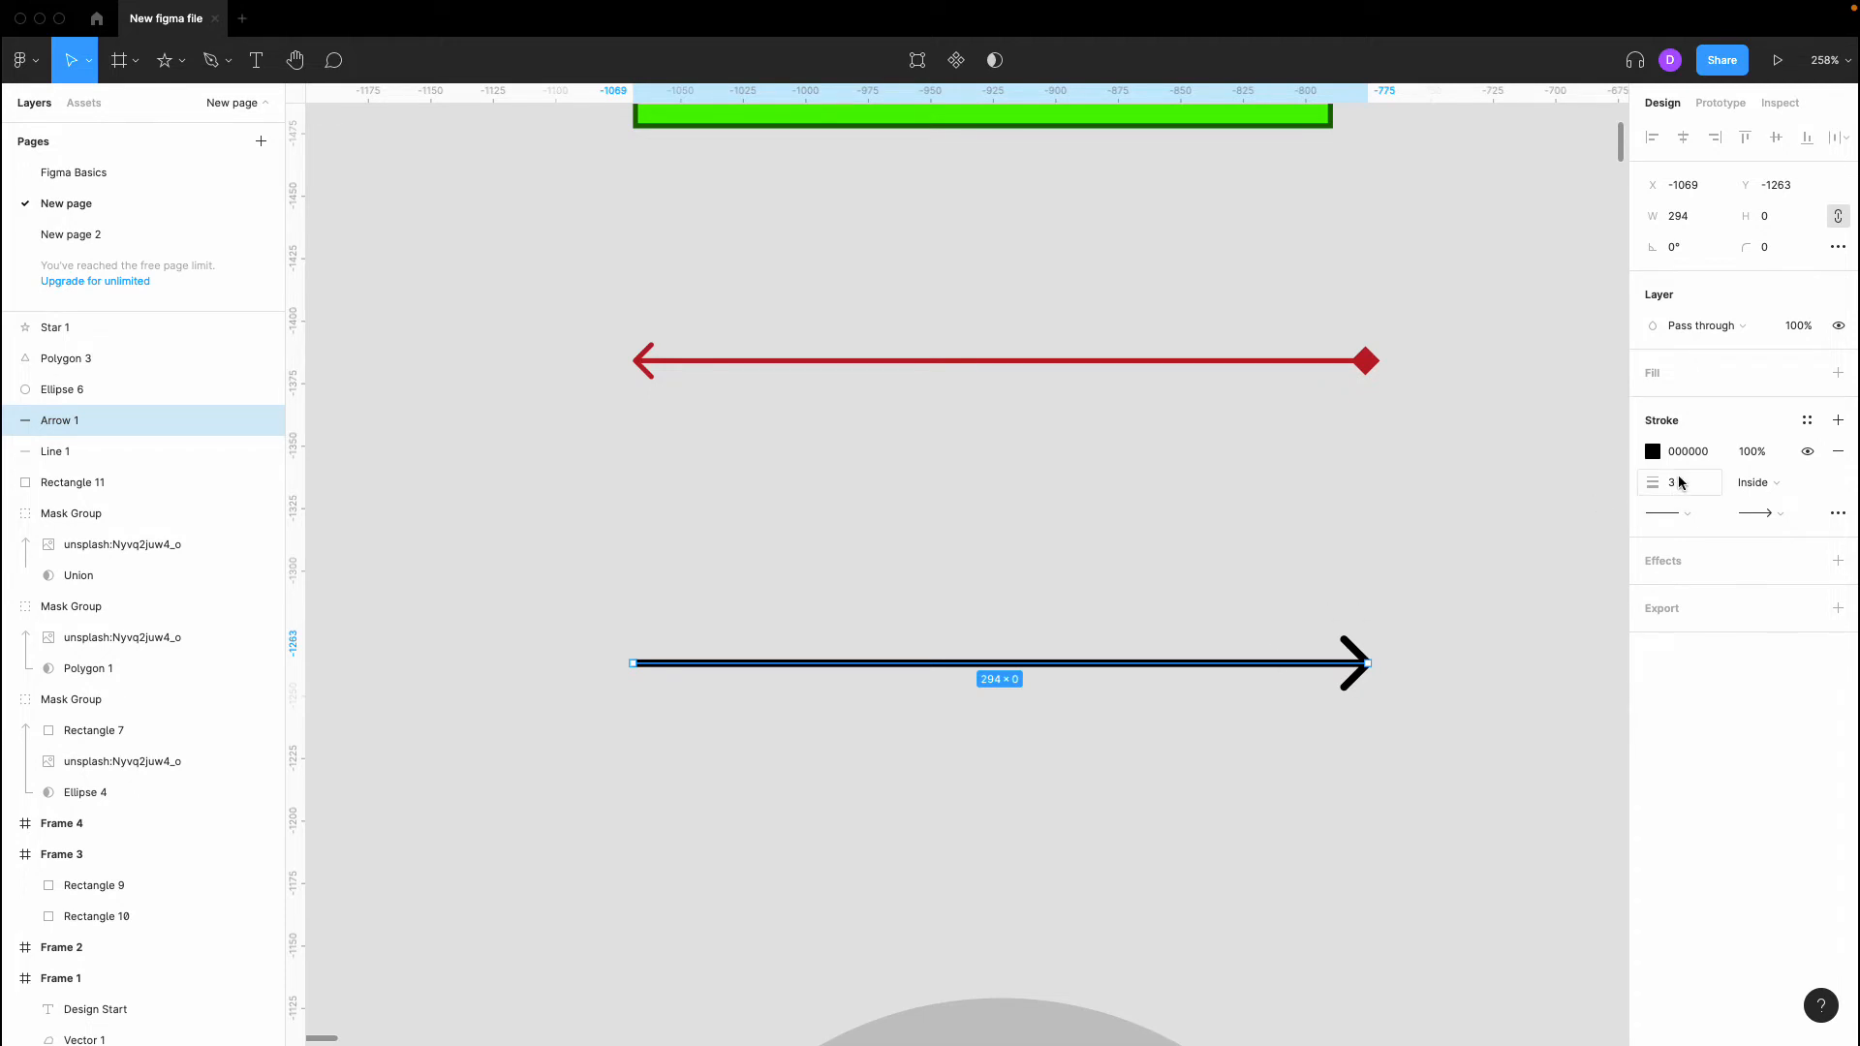
{"action": "left_click", "coordinate": [1778, 524]}
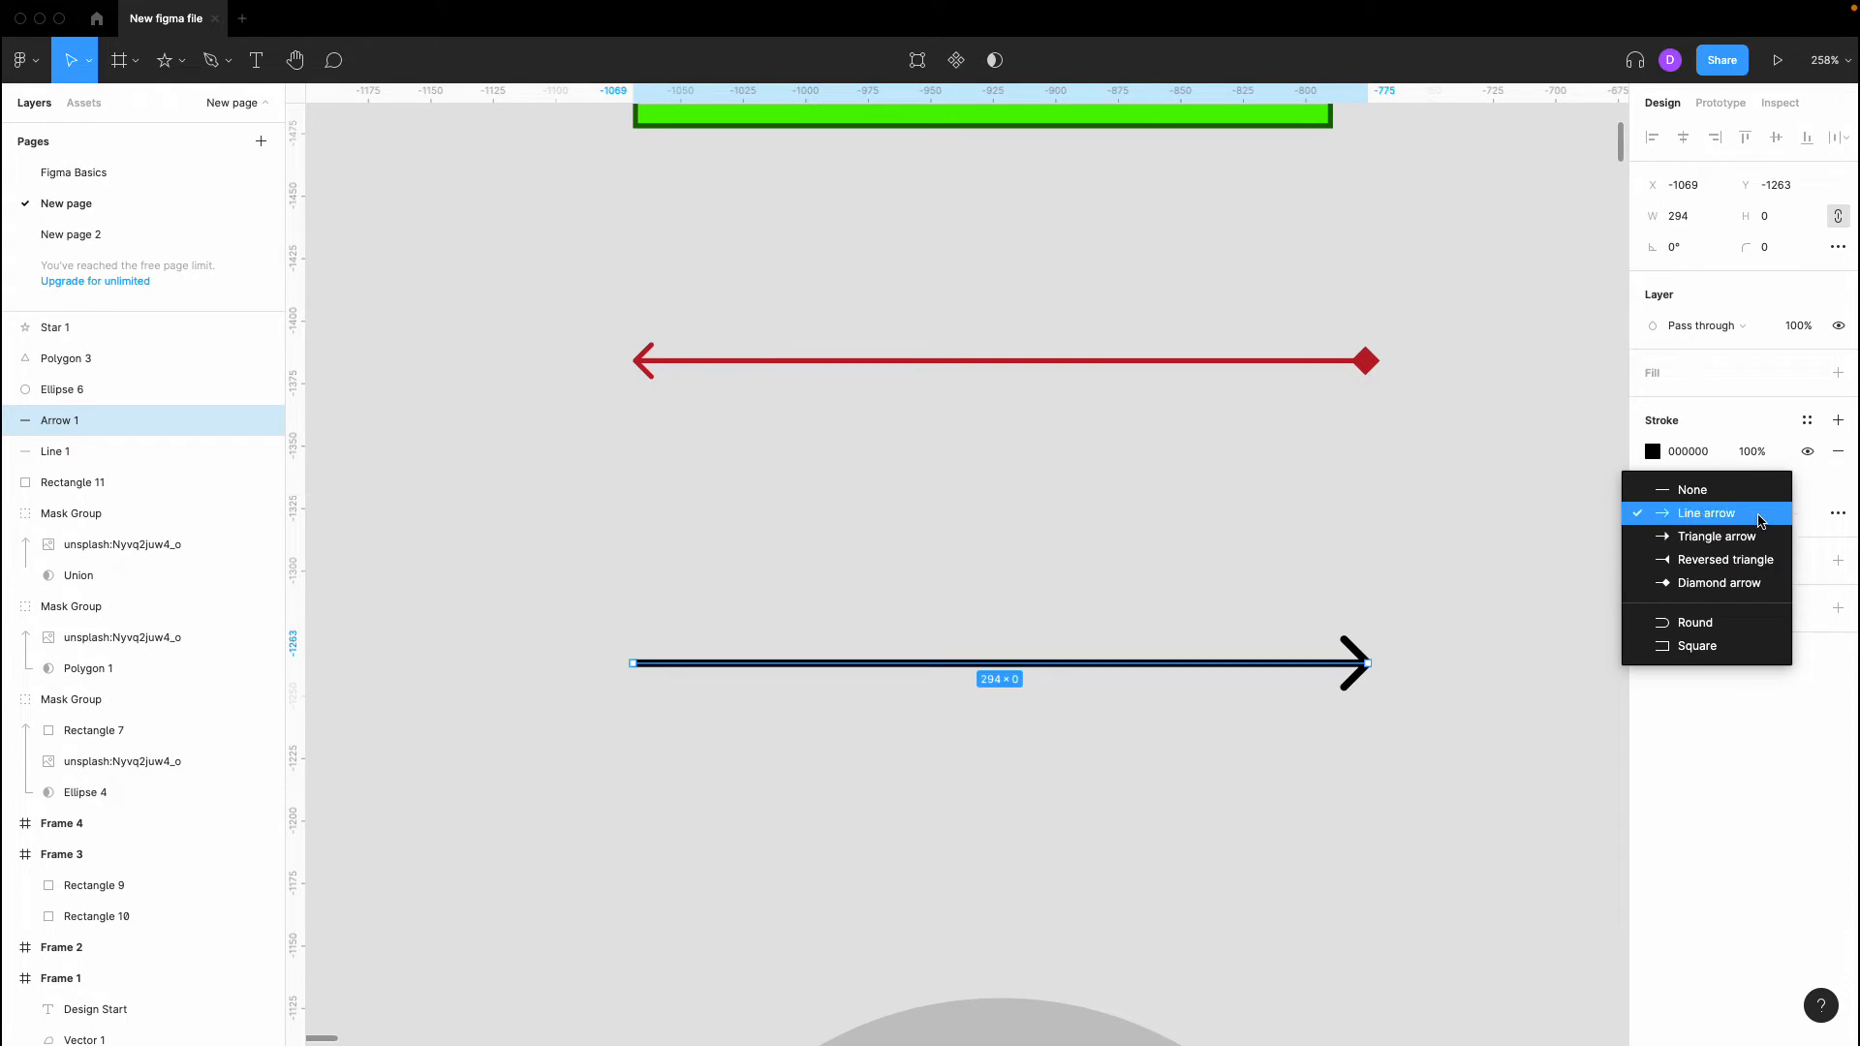
{"action": "left_click", "coordinate": [1721, 564]}
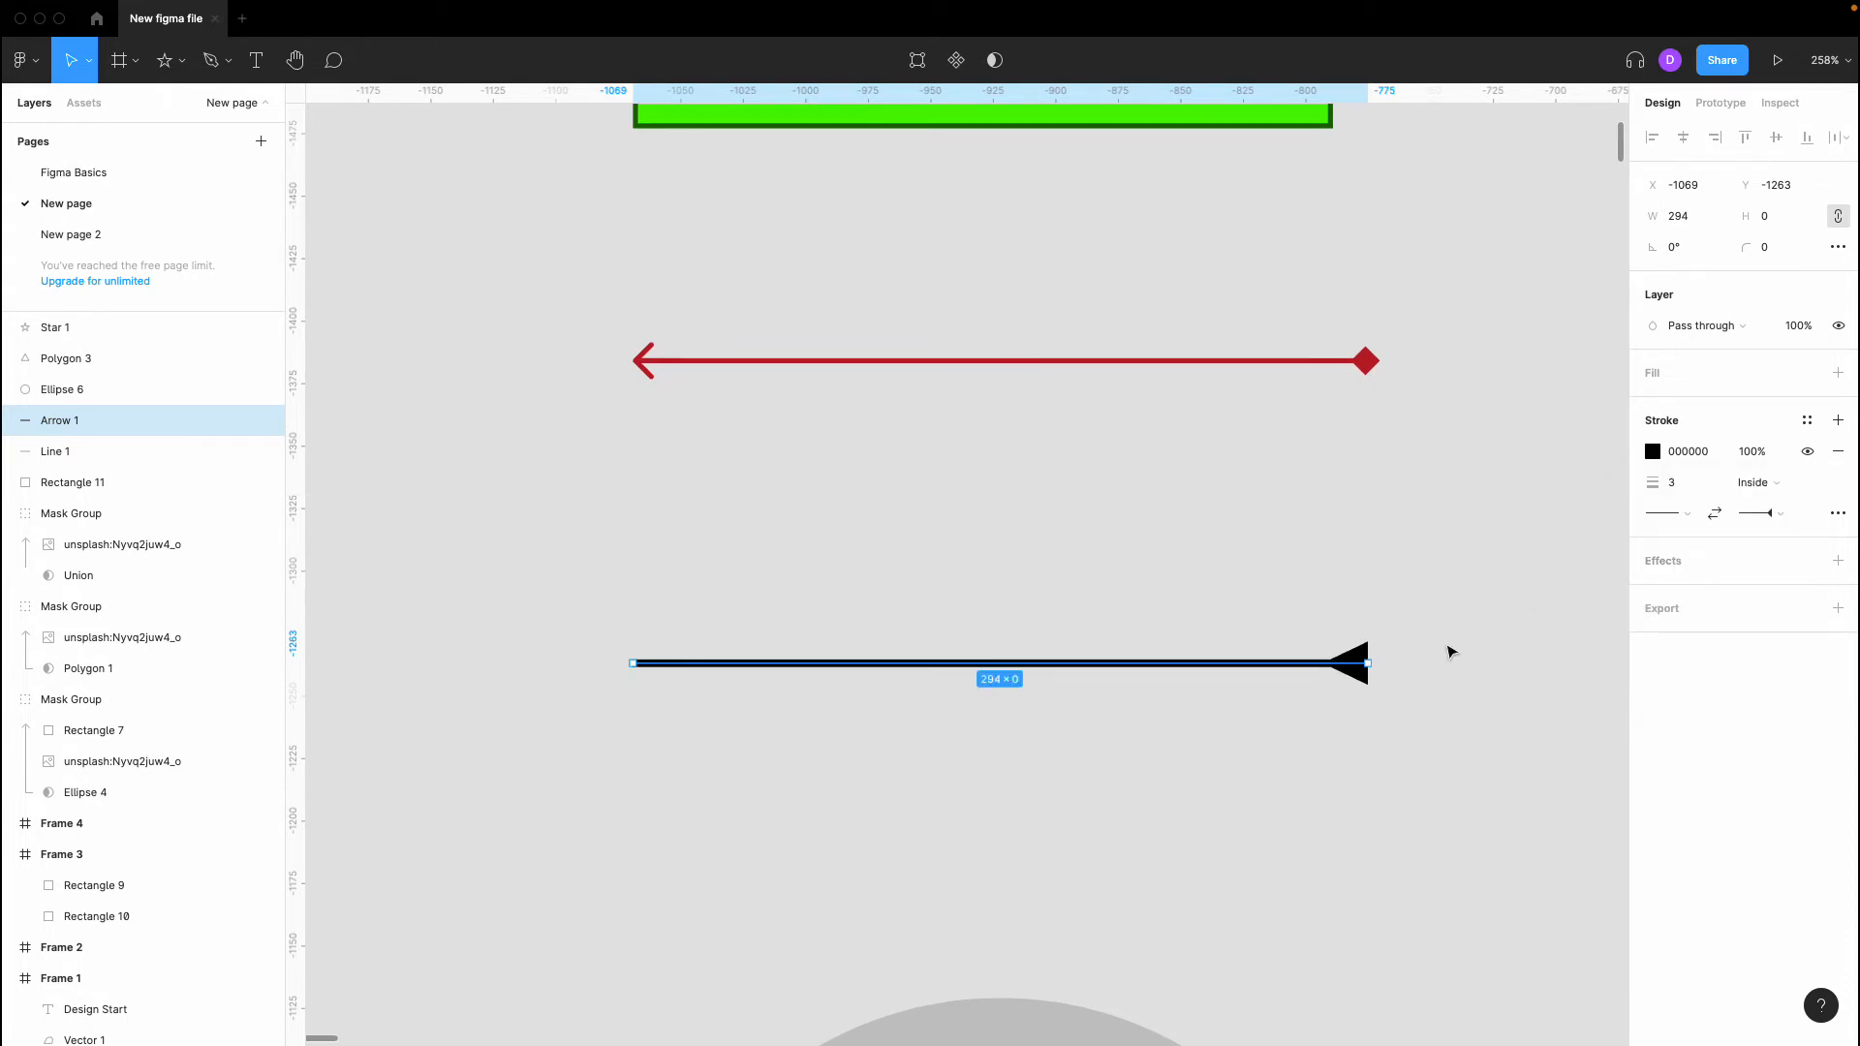
{"action": "left_click", "coordinate": [1467, 630]}
{"action": "left_click", "coordinate": [1346, 678]}
{"action": "left_click", "coordinate": [1341, 441]}
Change the grey circle's fill to the red C74C4C
{"action": "scroll", "coordinate": [1337, 445], "scroll_direction": "down", "scroll_amount": 3, "text": "ctrl"}
{"action": "scroll", "coordinate": [1356, 445], "scroll_direction": "down", "scroll_amount": 5}
{"action": "left_click", "coordinate": [1253, 634]}
{"action": "scroll", "coordinate": [1253, 635], "scroll_direction": "down", "scroll_amount": 5, "text": "ctrl"}
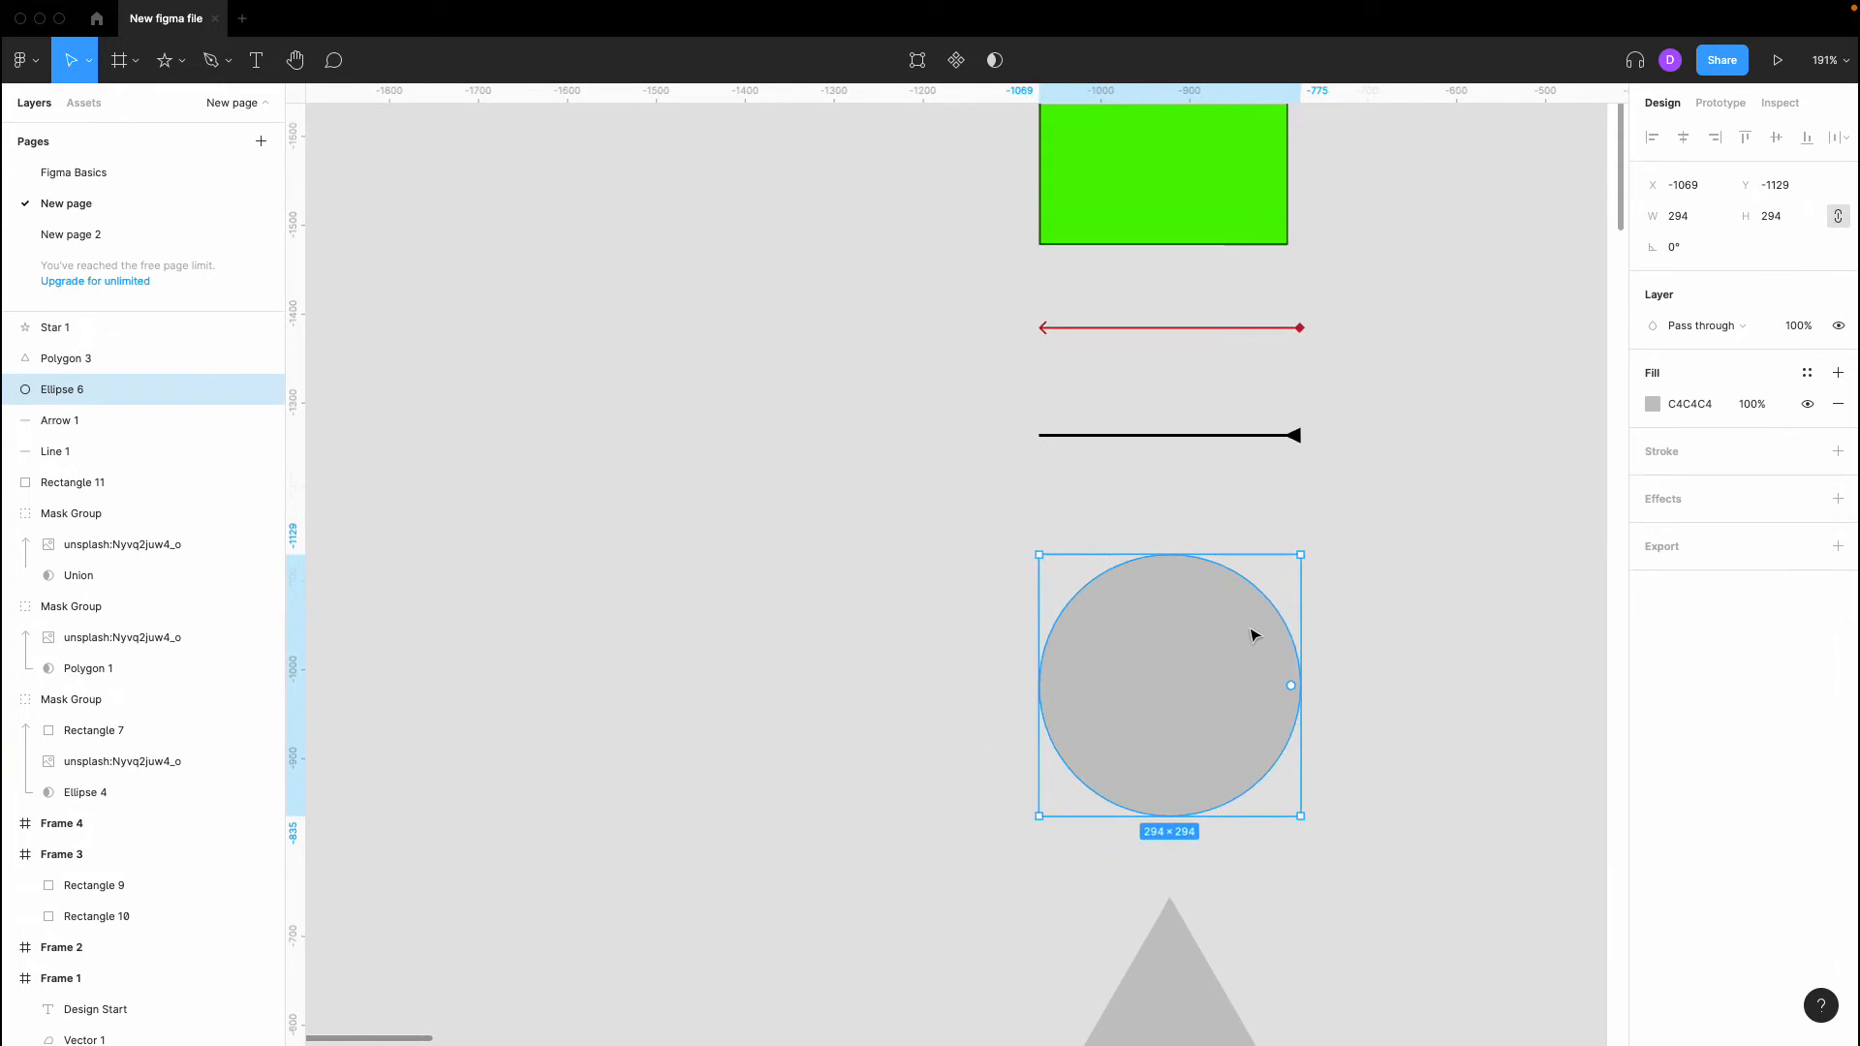
{"action": "scroll", "coordinate": [1241, 627], "scroll_direction": "up", "scroll_amount": 2, "text": "ctrl"}
{"action": "scroll", "coordinate": [1220, 549], "scroll_direction": "up", "scroll_amount": 5}
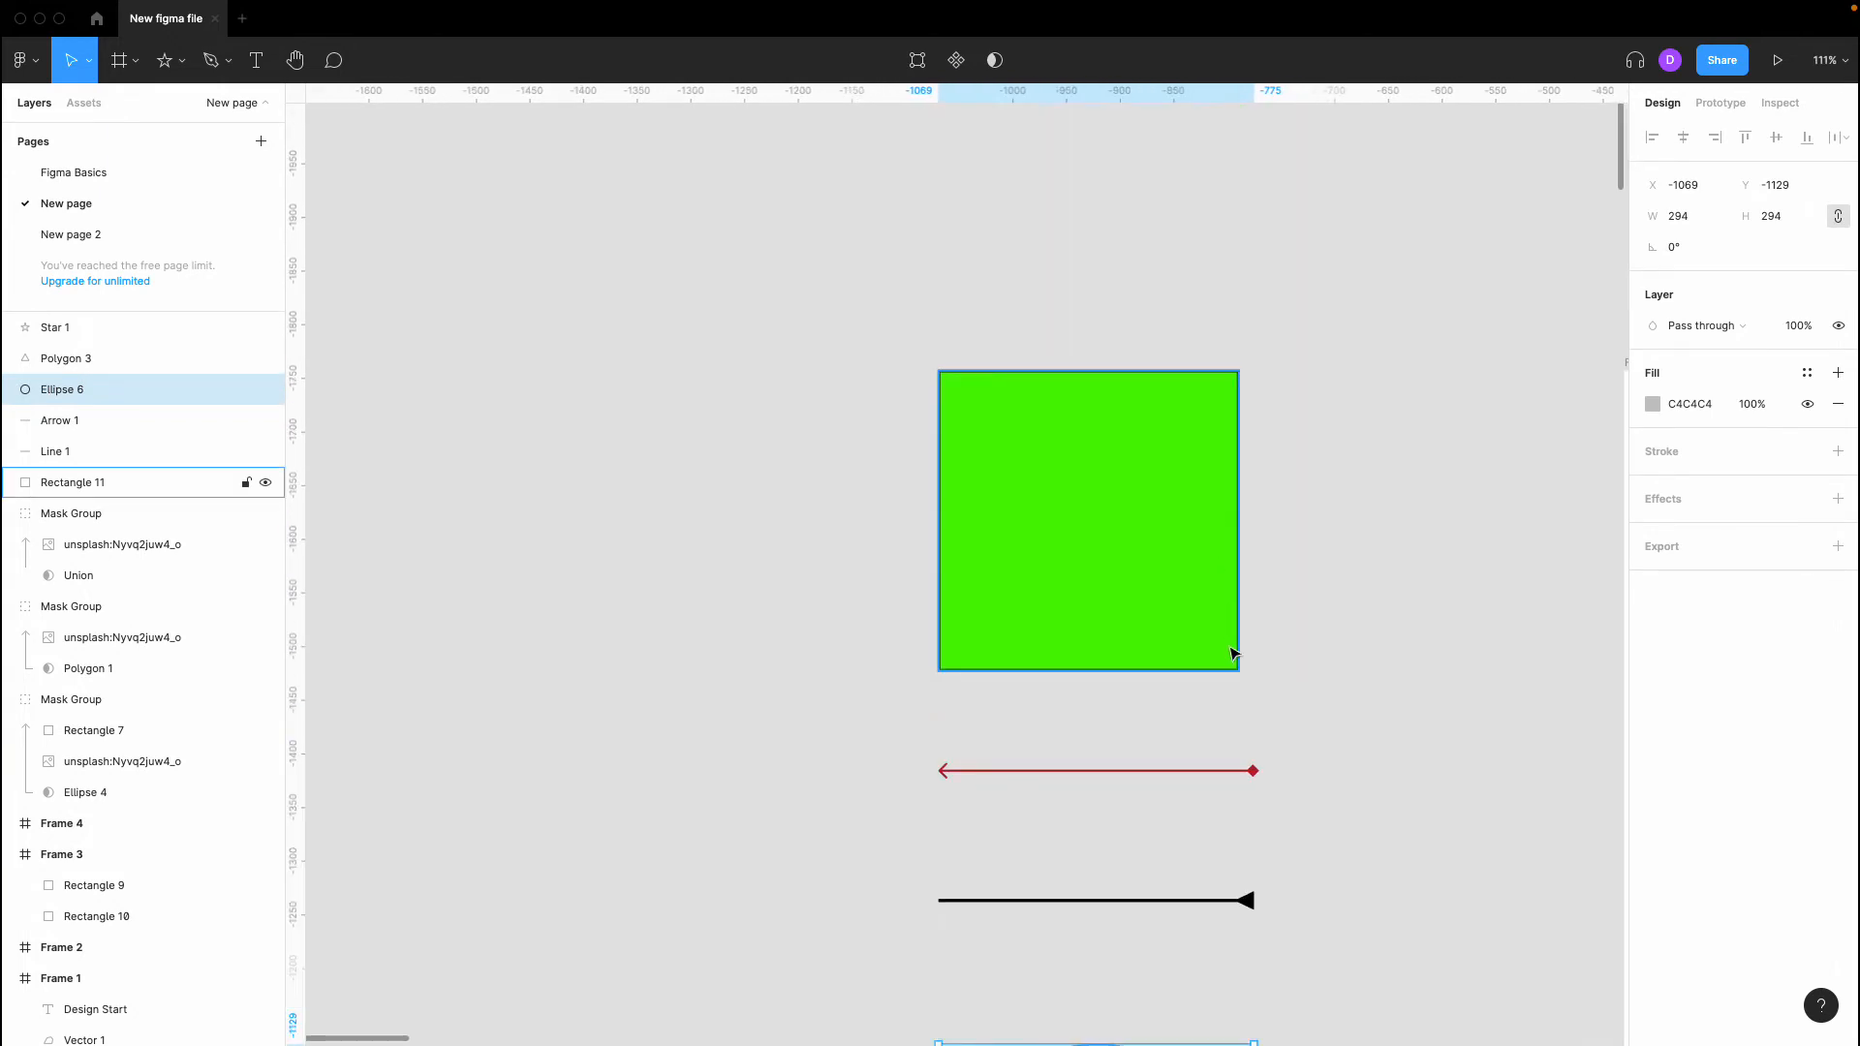
{"action": "scroll", "coordinate": [1235, 654], "scroll_direction": "down", "scroll_amount": 5}
{"action": "left_click", "coordinate": [1654, 405]}
{"action": "left_click", "coordinate": [1540, 479]}
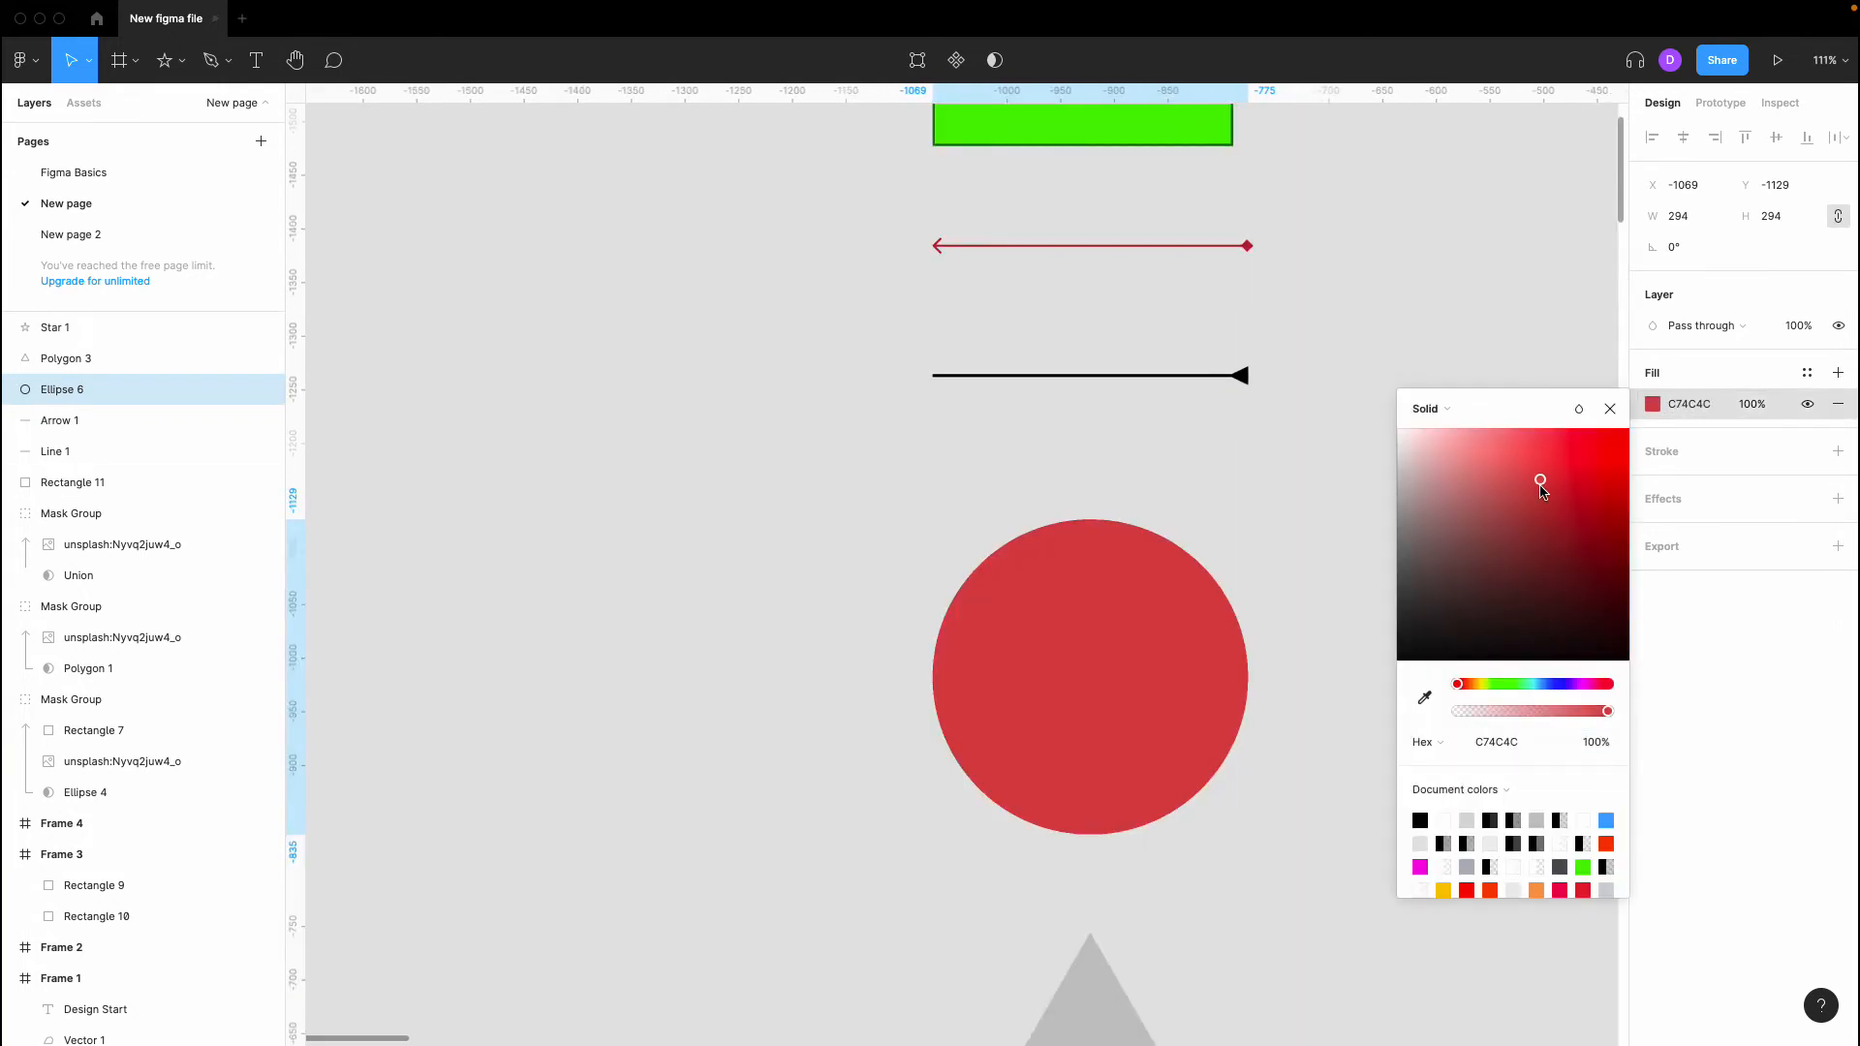
Add a stroke of width 2 to the red circle and color it dark red, 921616
{"action": "left_click", "coordinate": [1838, 452]}
{"action": "left_click", "coordinate": [1681, 515]}
{"action": "type", "text": "2"}
{"action": "left_click", "coordinate": [1653, 483]}
{"action": "left_click", "coordinate": [1593, 606]}
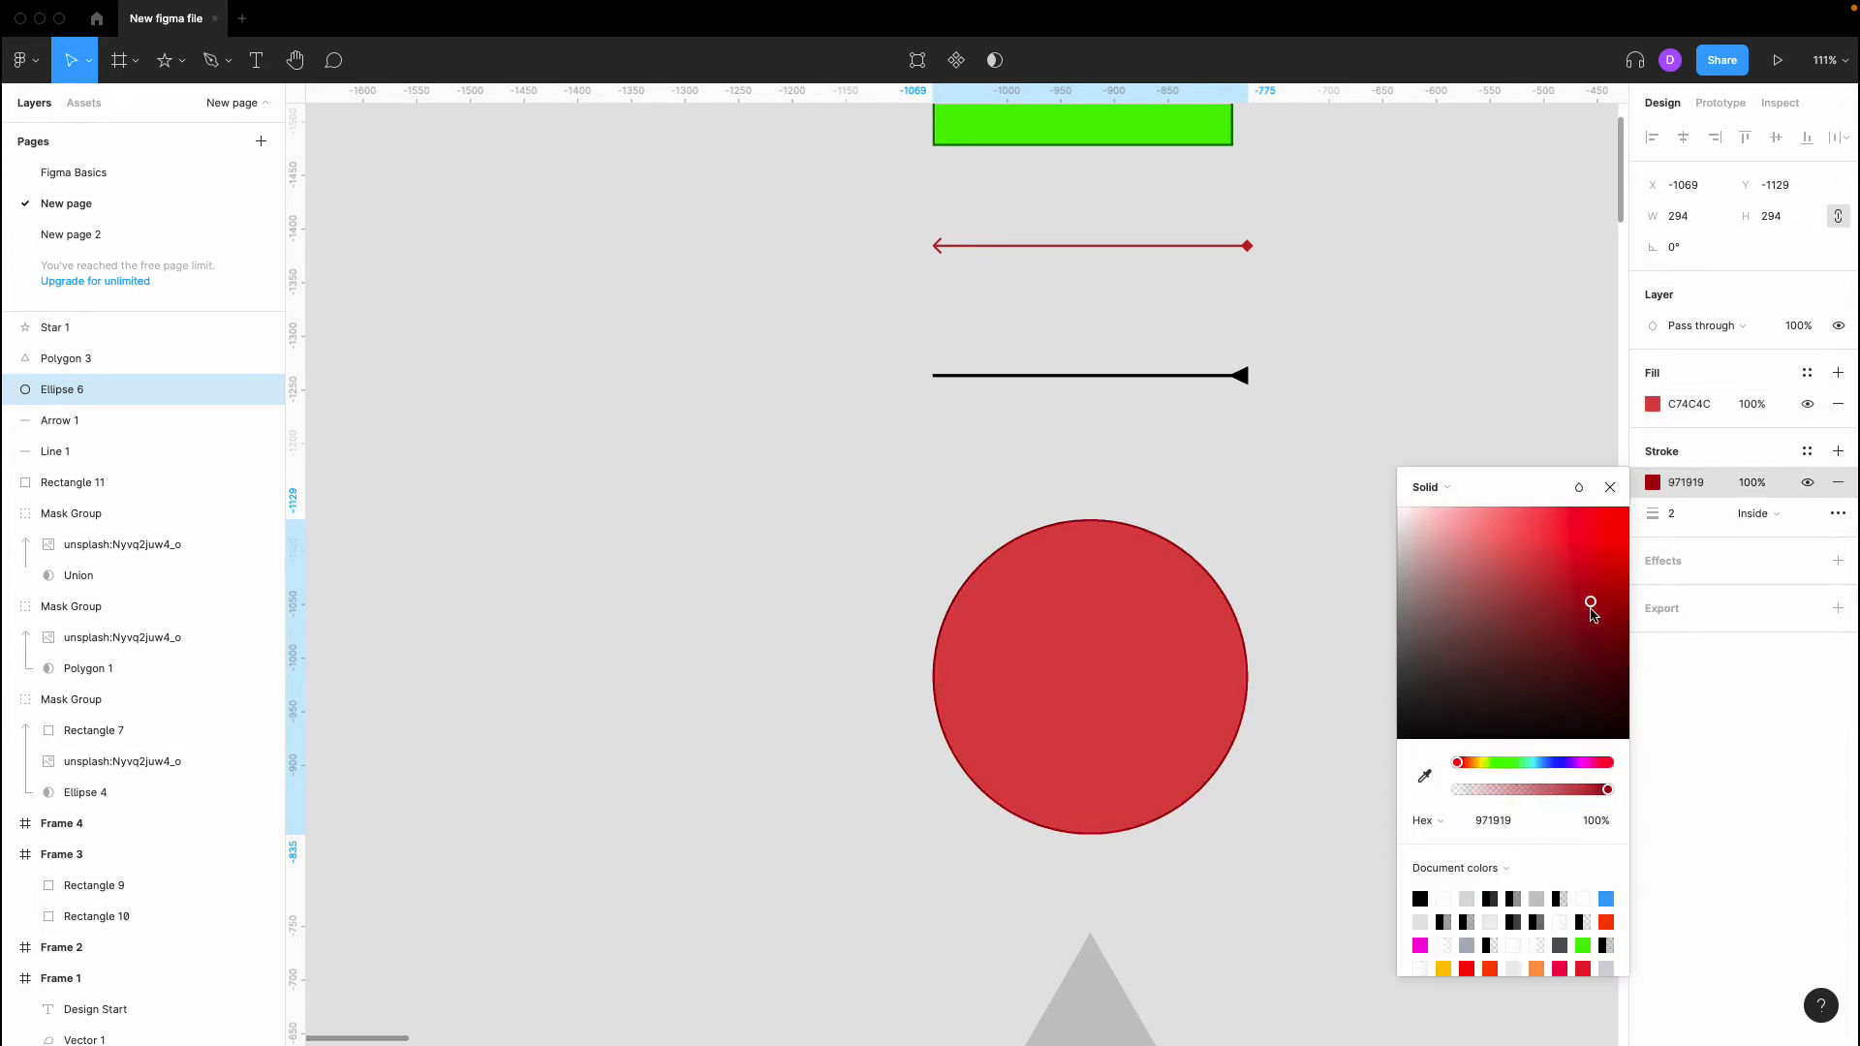
Set the red circle's stroke alignment to Outside
{"action": "left_click", "coordinate": [1758, 513]}
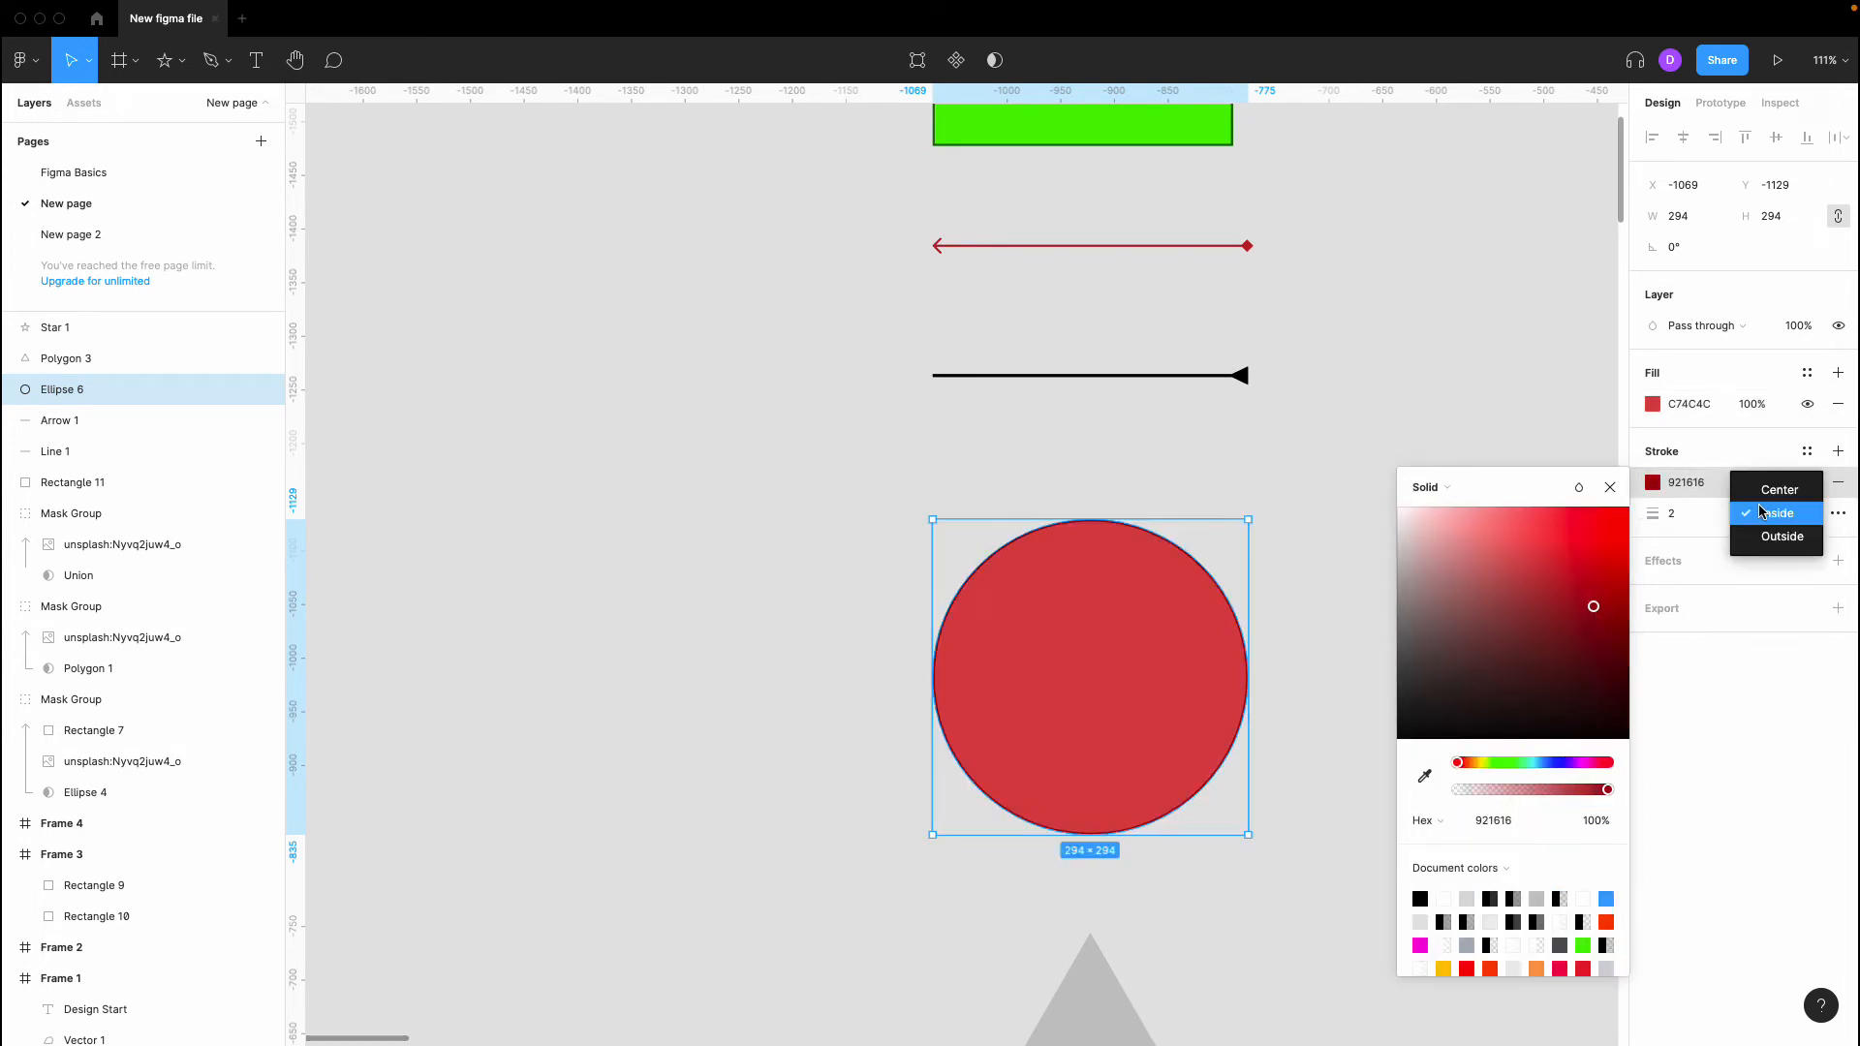
{"action": "left_click", "coordinate": [1769, 534]}
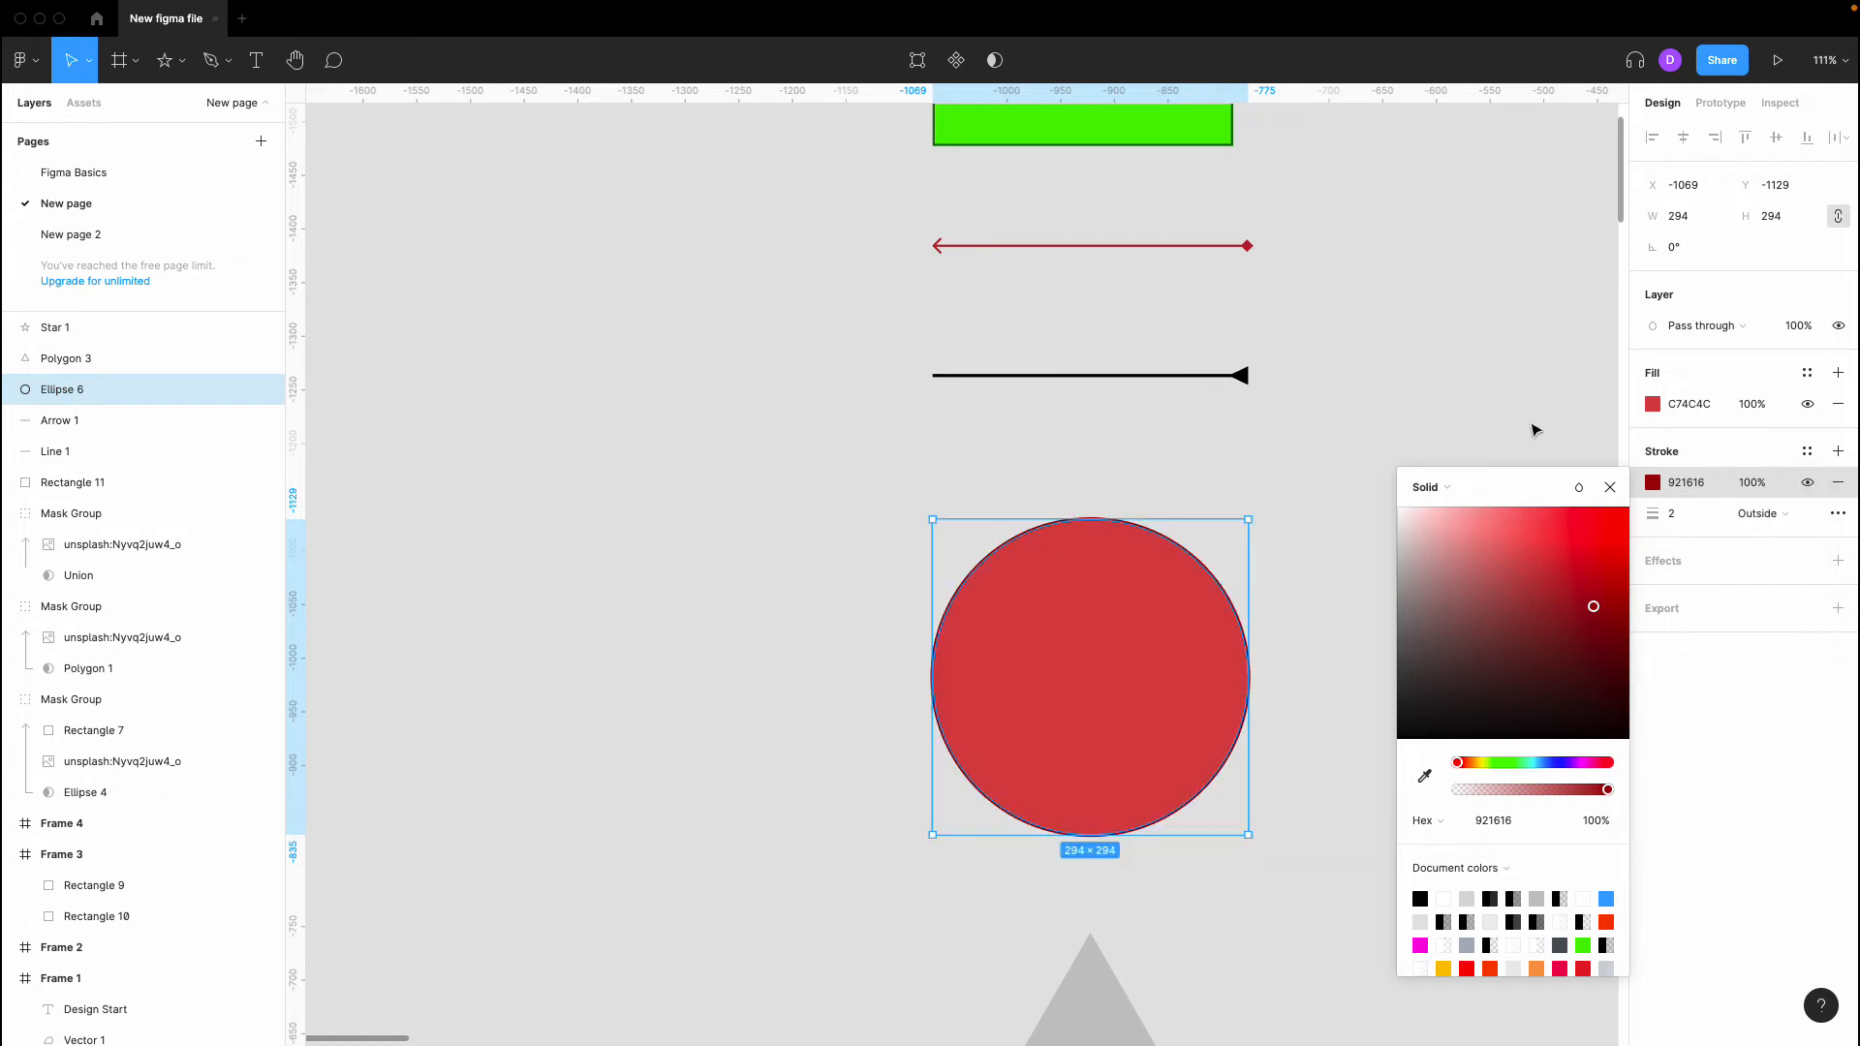
{"action": "left_click", "coordinate": [1538, 426]}
Increase the red circle's stroke width to 10
{"action": "left_click", "coordinate": [1690, 519]}
{"action": "key", "text": "Up"}
{"action": "key", "text": "Up"}
{"action": "key", "text": "Up"}
{"action": "key", "text": "Up"}
{"action": "key", "text": "Up"}
{"action": "key", "text": "Up"}
{"action": "key", "text": "Up"}
{"action": "key", "text": "Up"}
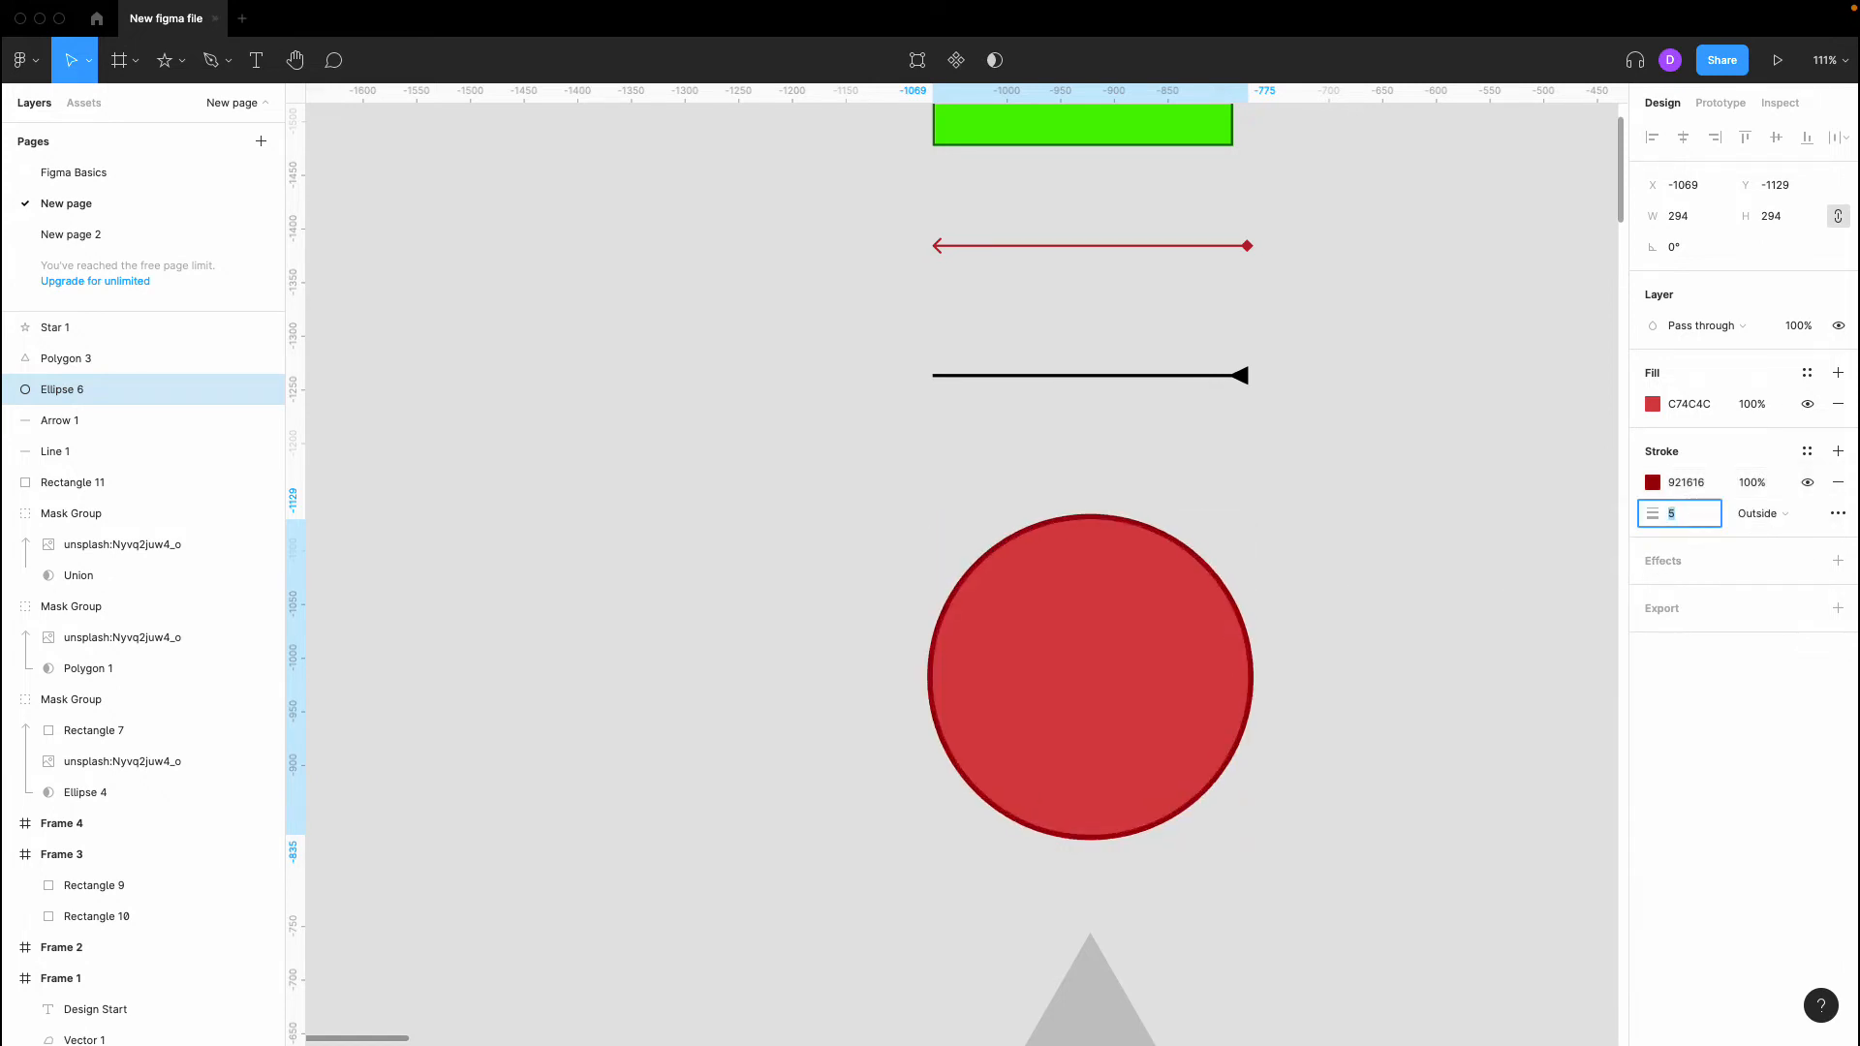
{"action": "left_click", "coordinate": [1523, 536]}
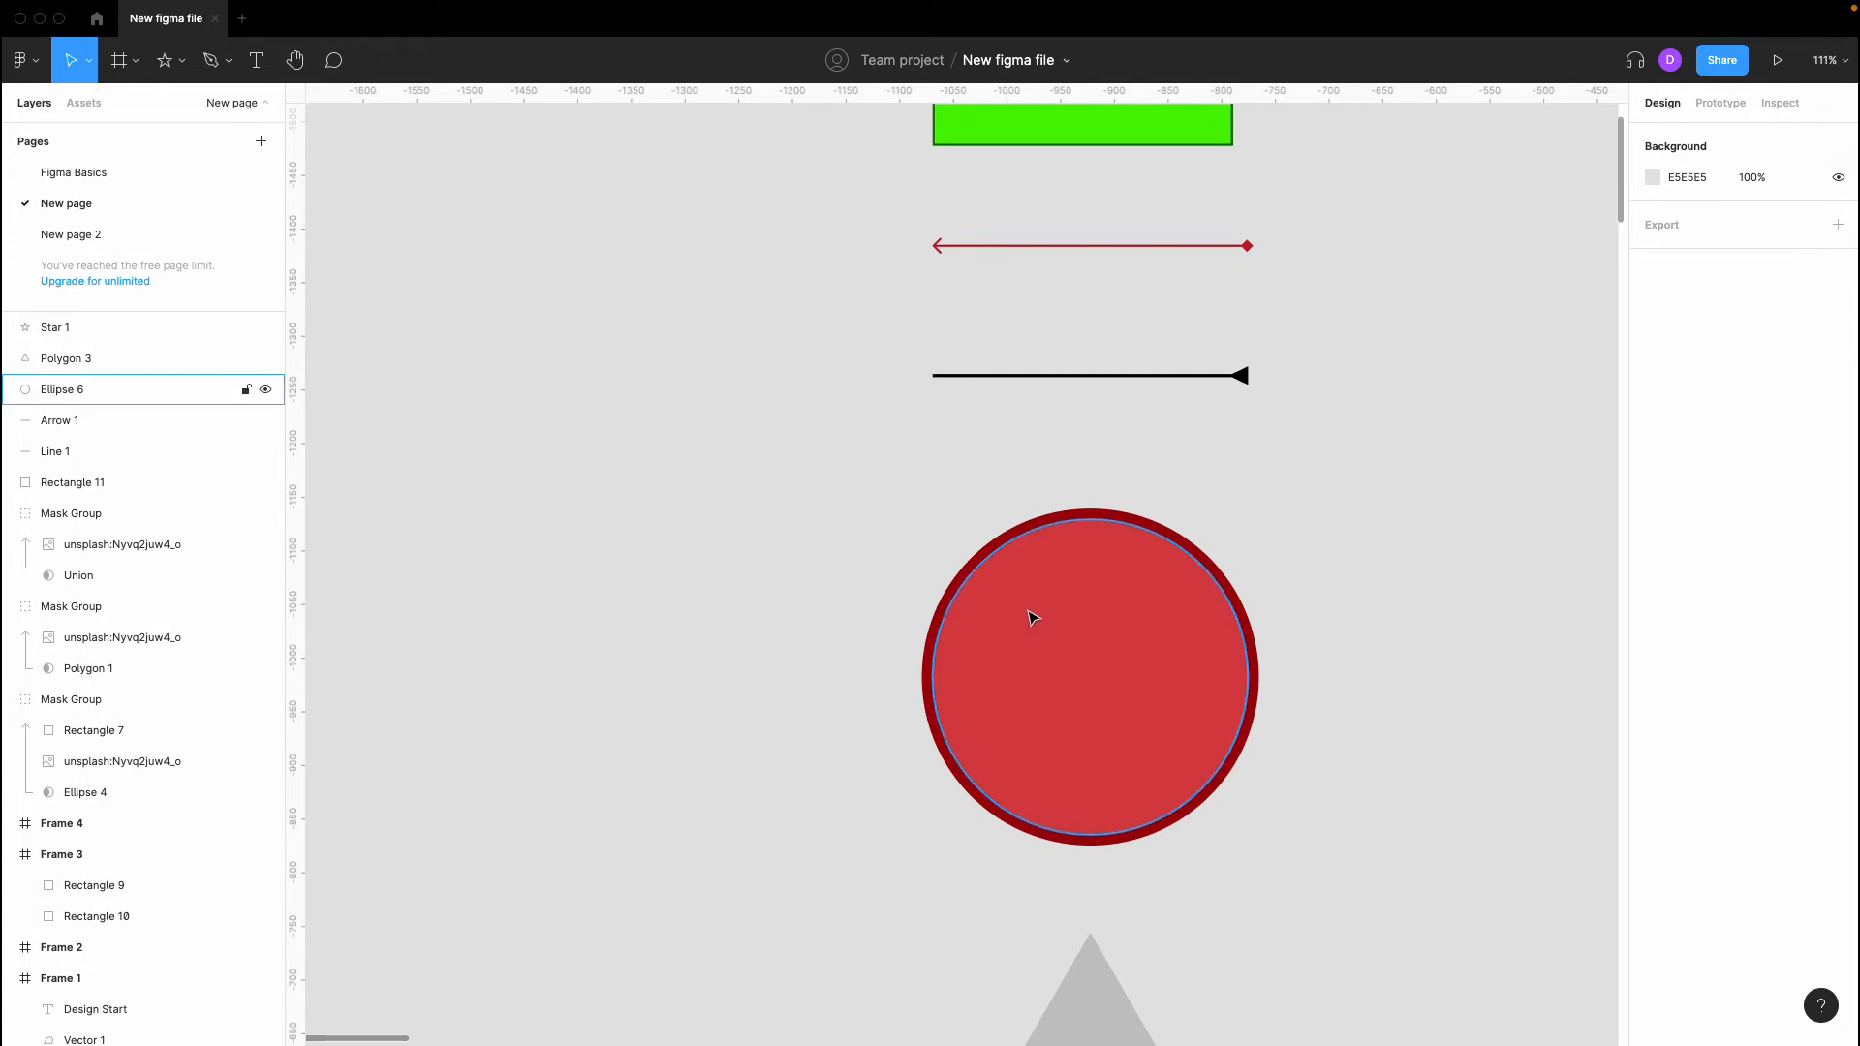
Try to stretch the red circle into an oval by releasing its proportions and raising its height to 404
{"action": "left_click", "coordinate": [1044, 634]}
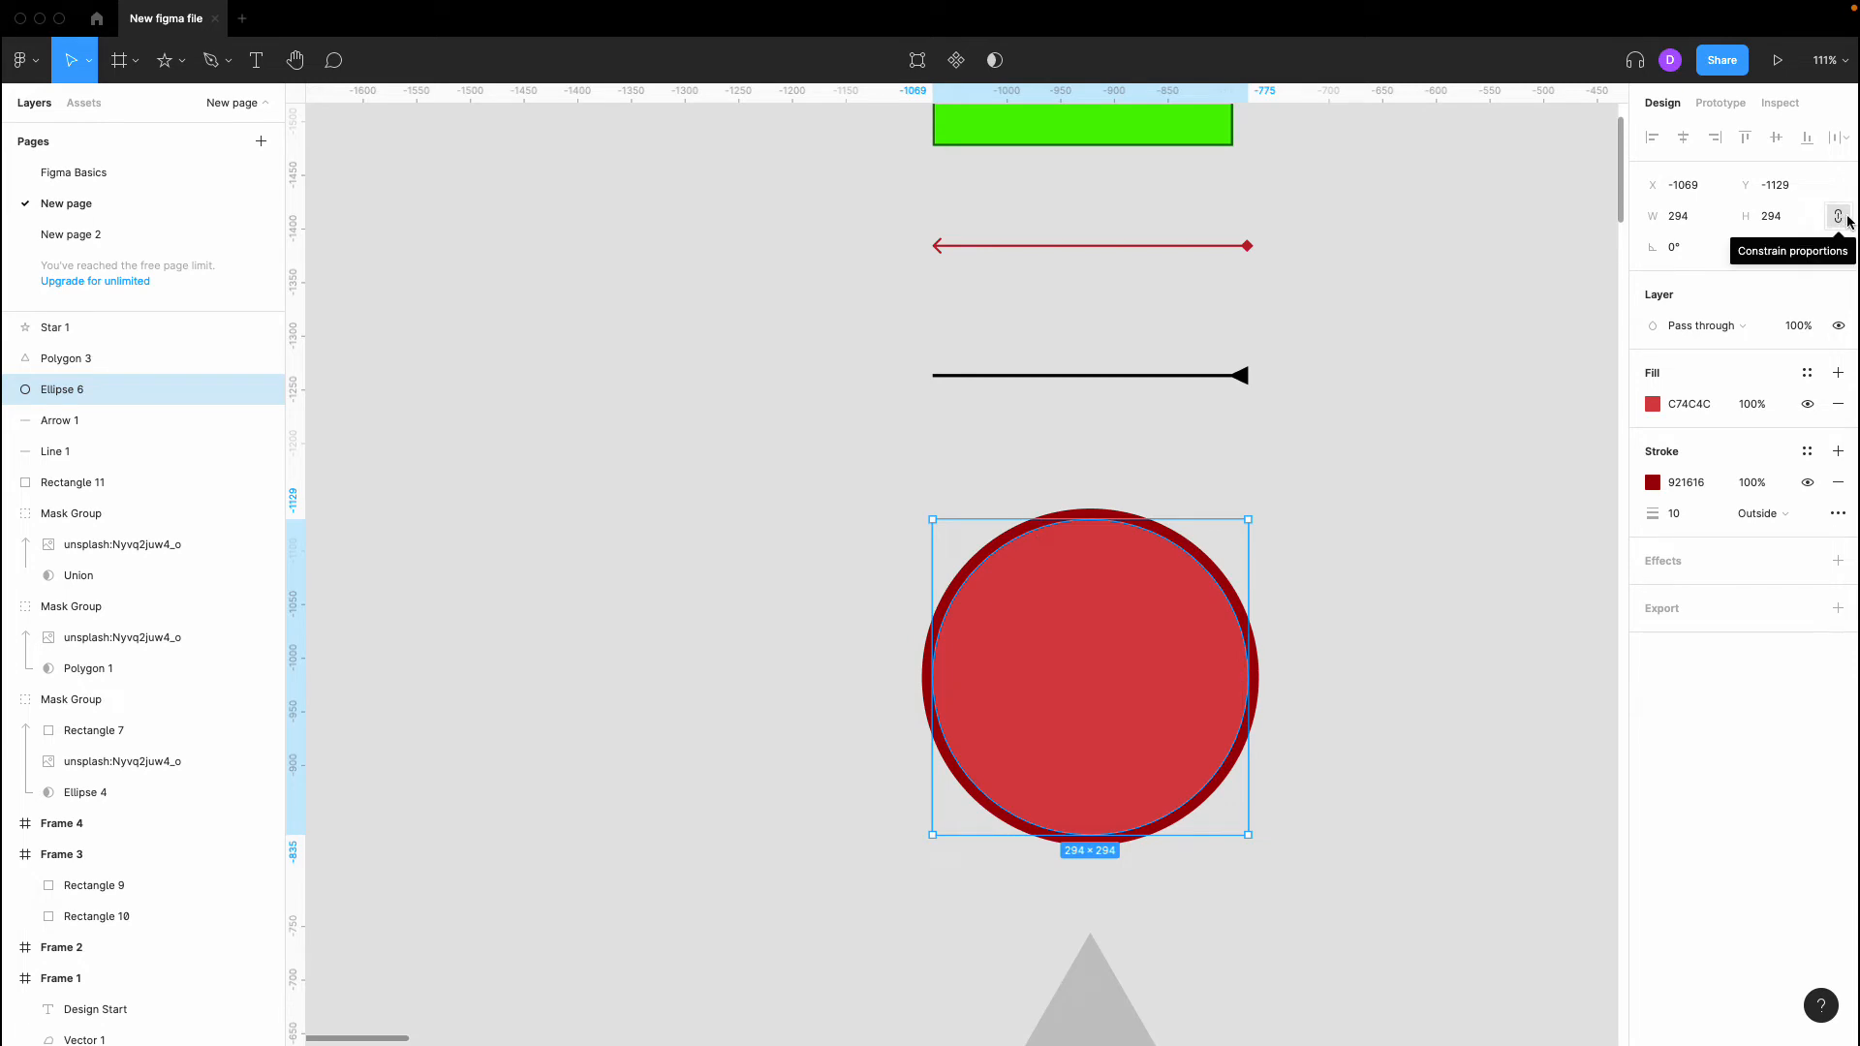
{"action": "left_click", "coordinate": [1778, 221]}
{"action": "key", "text": "shift+Up"}
{"action": "key", "text": "shift+Up"}
{"action": "key", "text": "shift+Up"}
{"action": "key", "text": "shift+Up"}
{"action": "key", "text": "shift+Up"}
{"action": "key", "text": "shift+Up"}
{"action": "key", "text": "shift+Up"}
{"action": "key", "text": "shift+Up"}
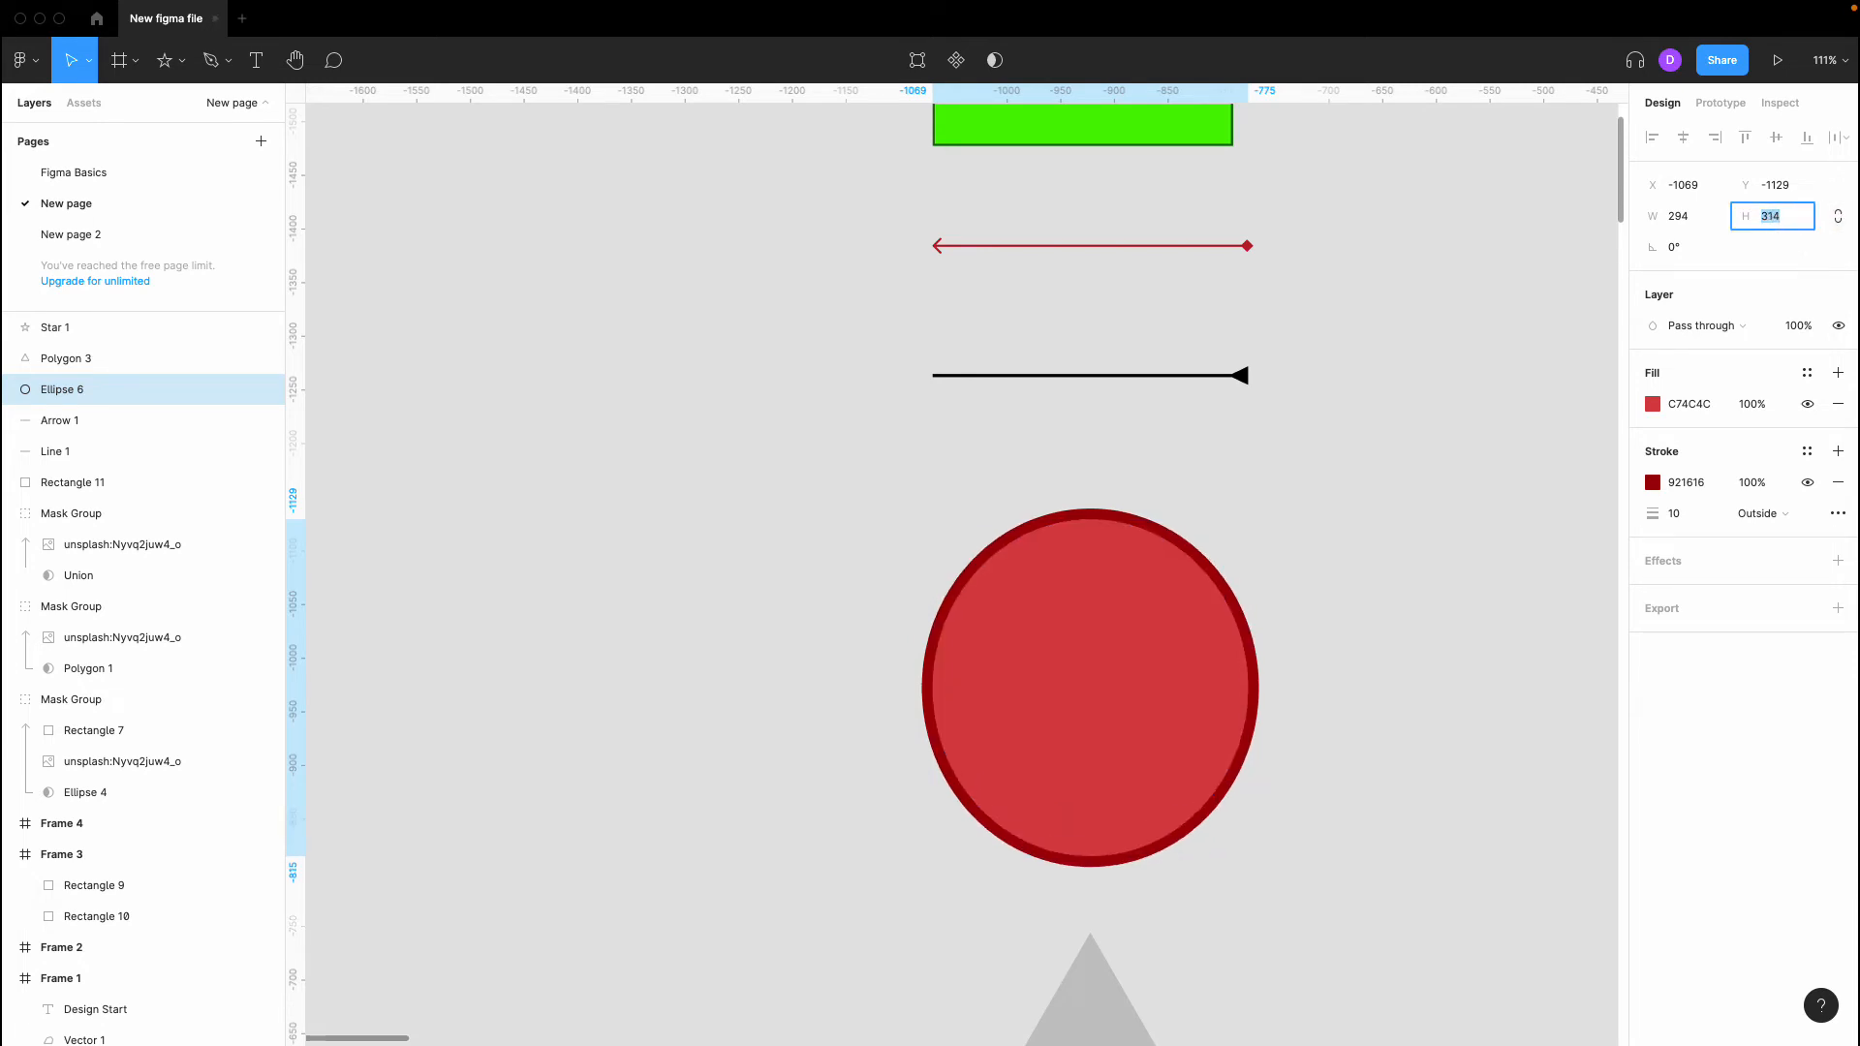
{"action": "key", "text": "shift+Up"}
{"action": "key", "text": "shift+Up"}
{"action": "key", "text": "shift+Up"}
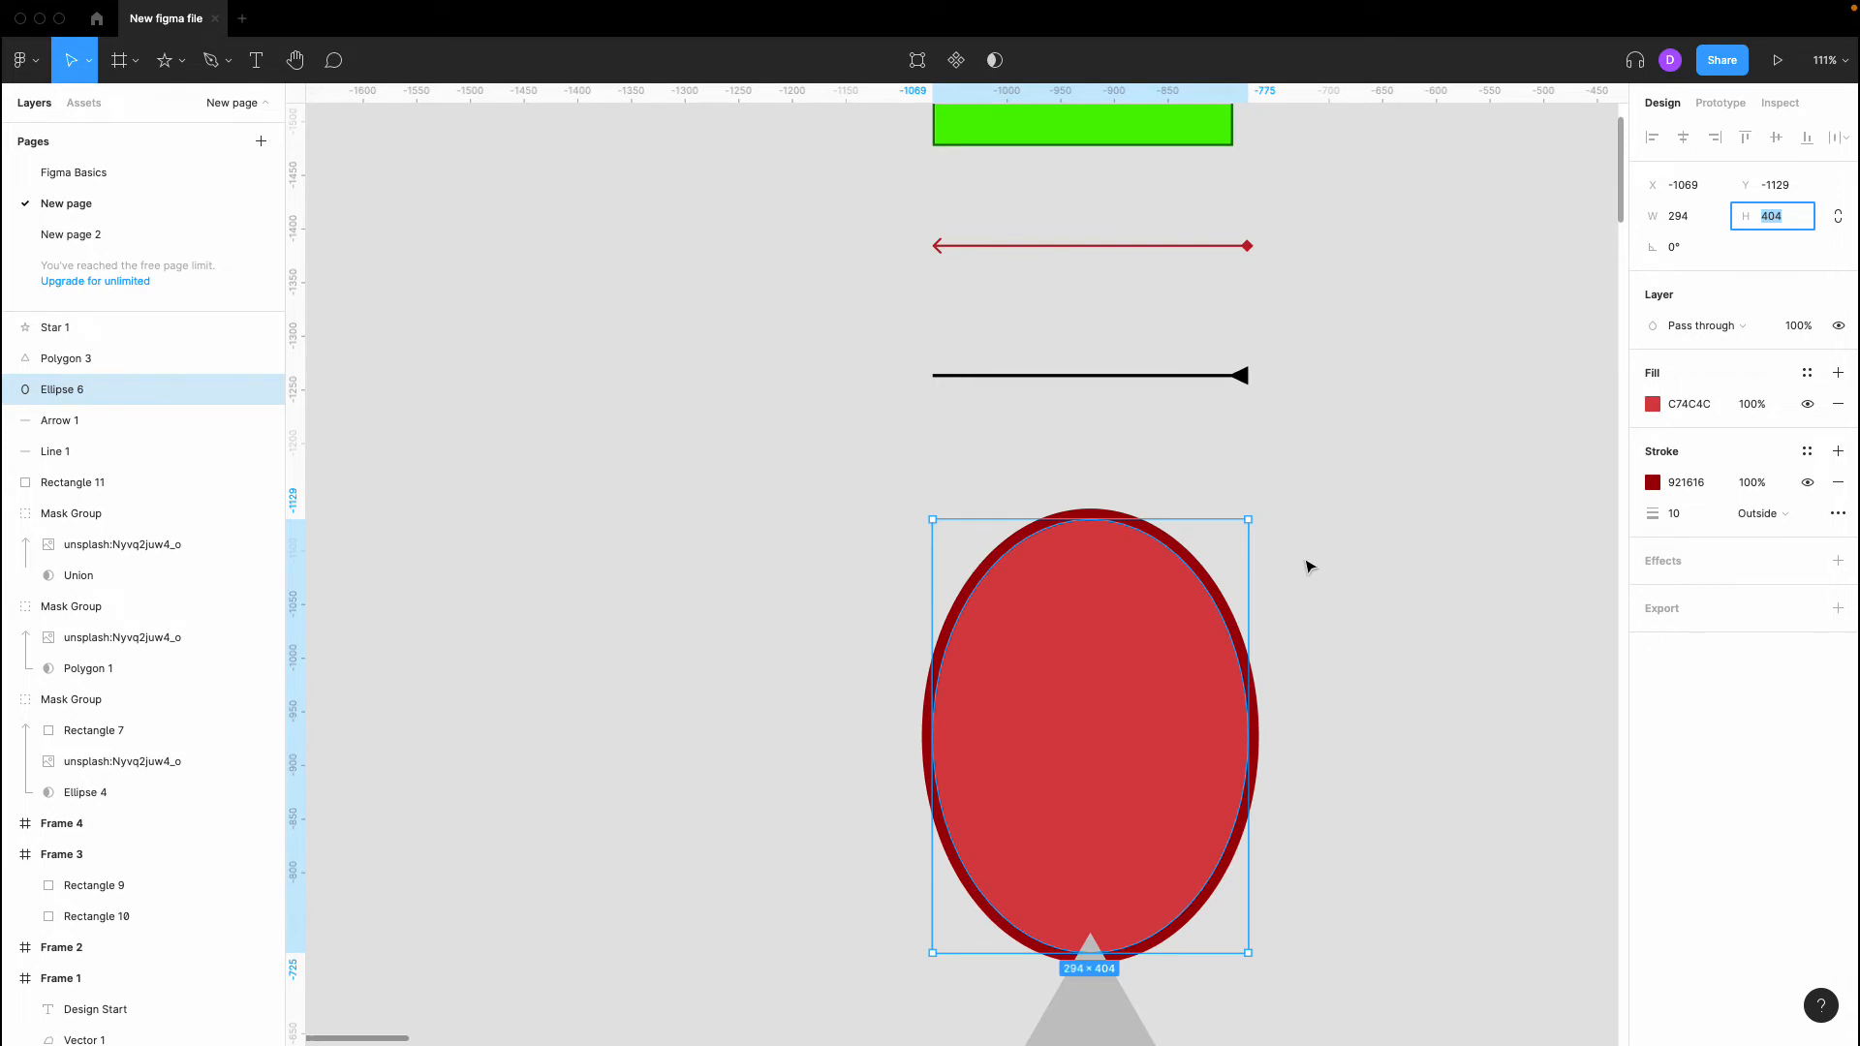
Undo the red circle's height change and the release of its proportions
{"action": "key", "text": "super+z"}
{"action": "key", "text": "super+z"}
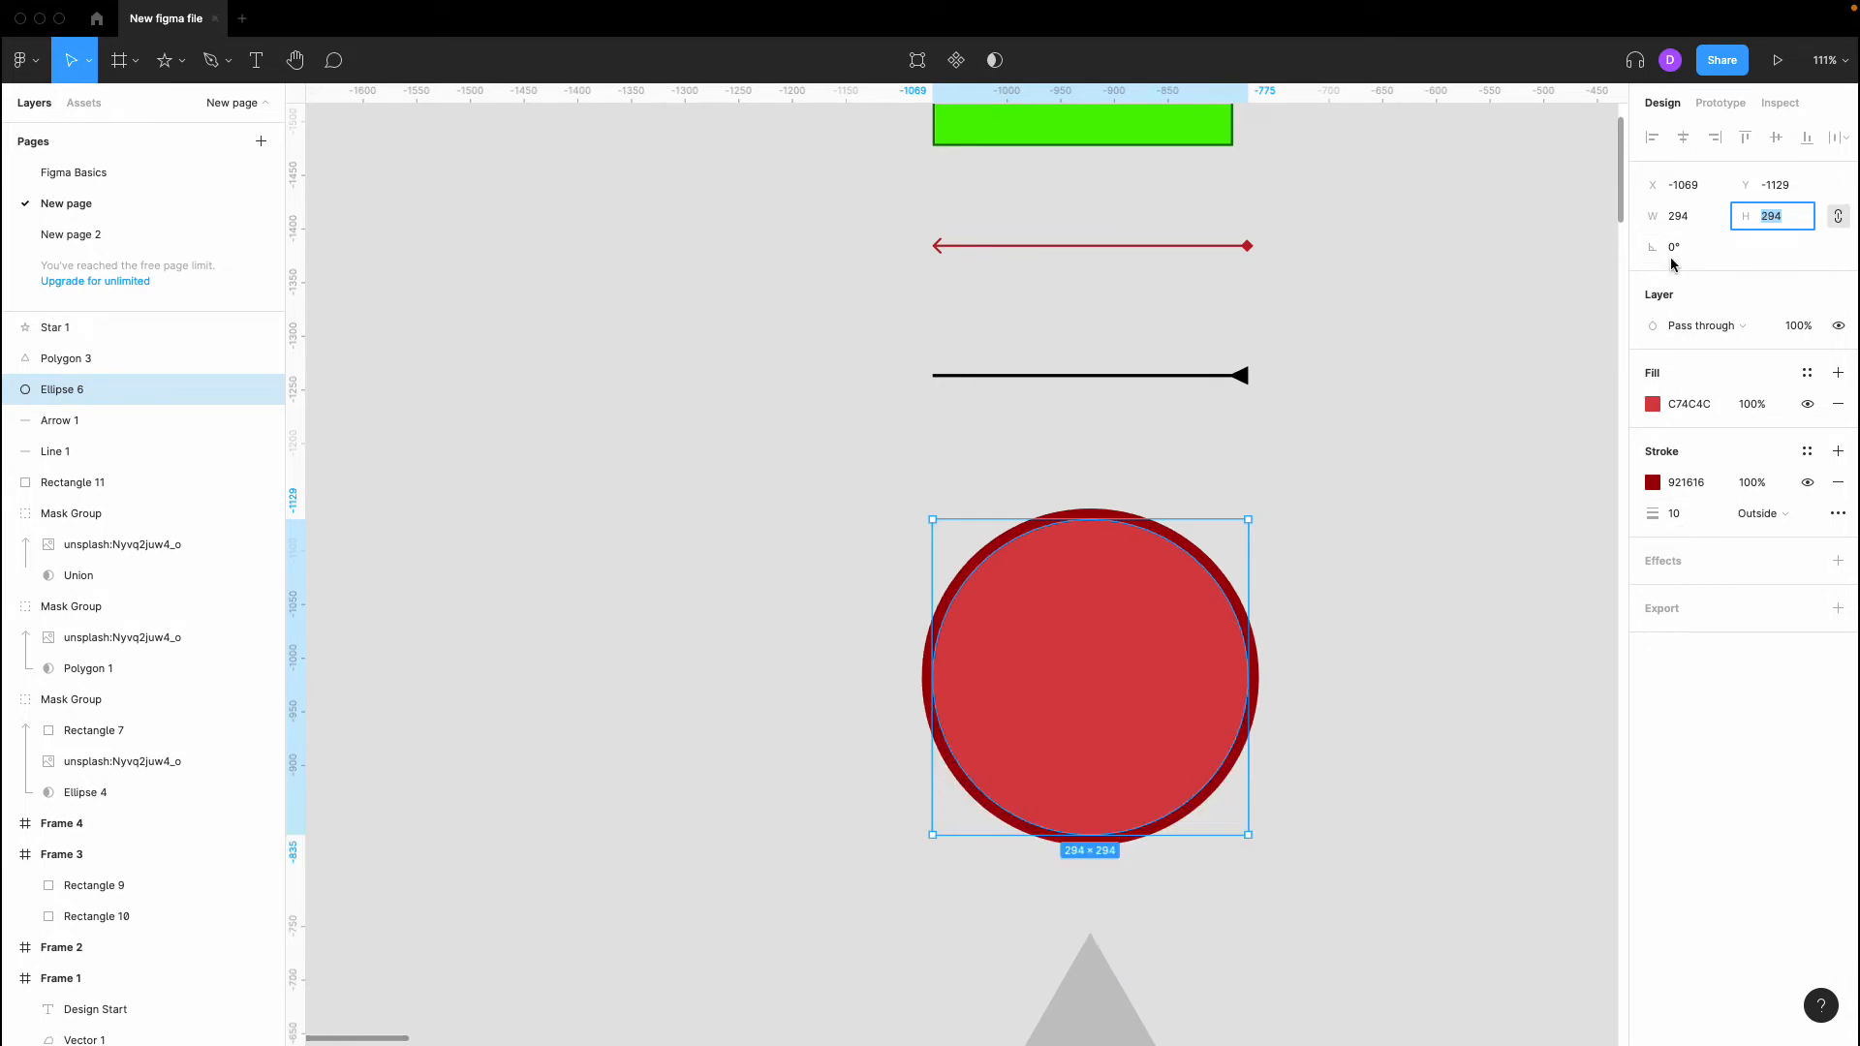
{"action": "left_click", "coordinate": [1612, 304]}
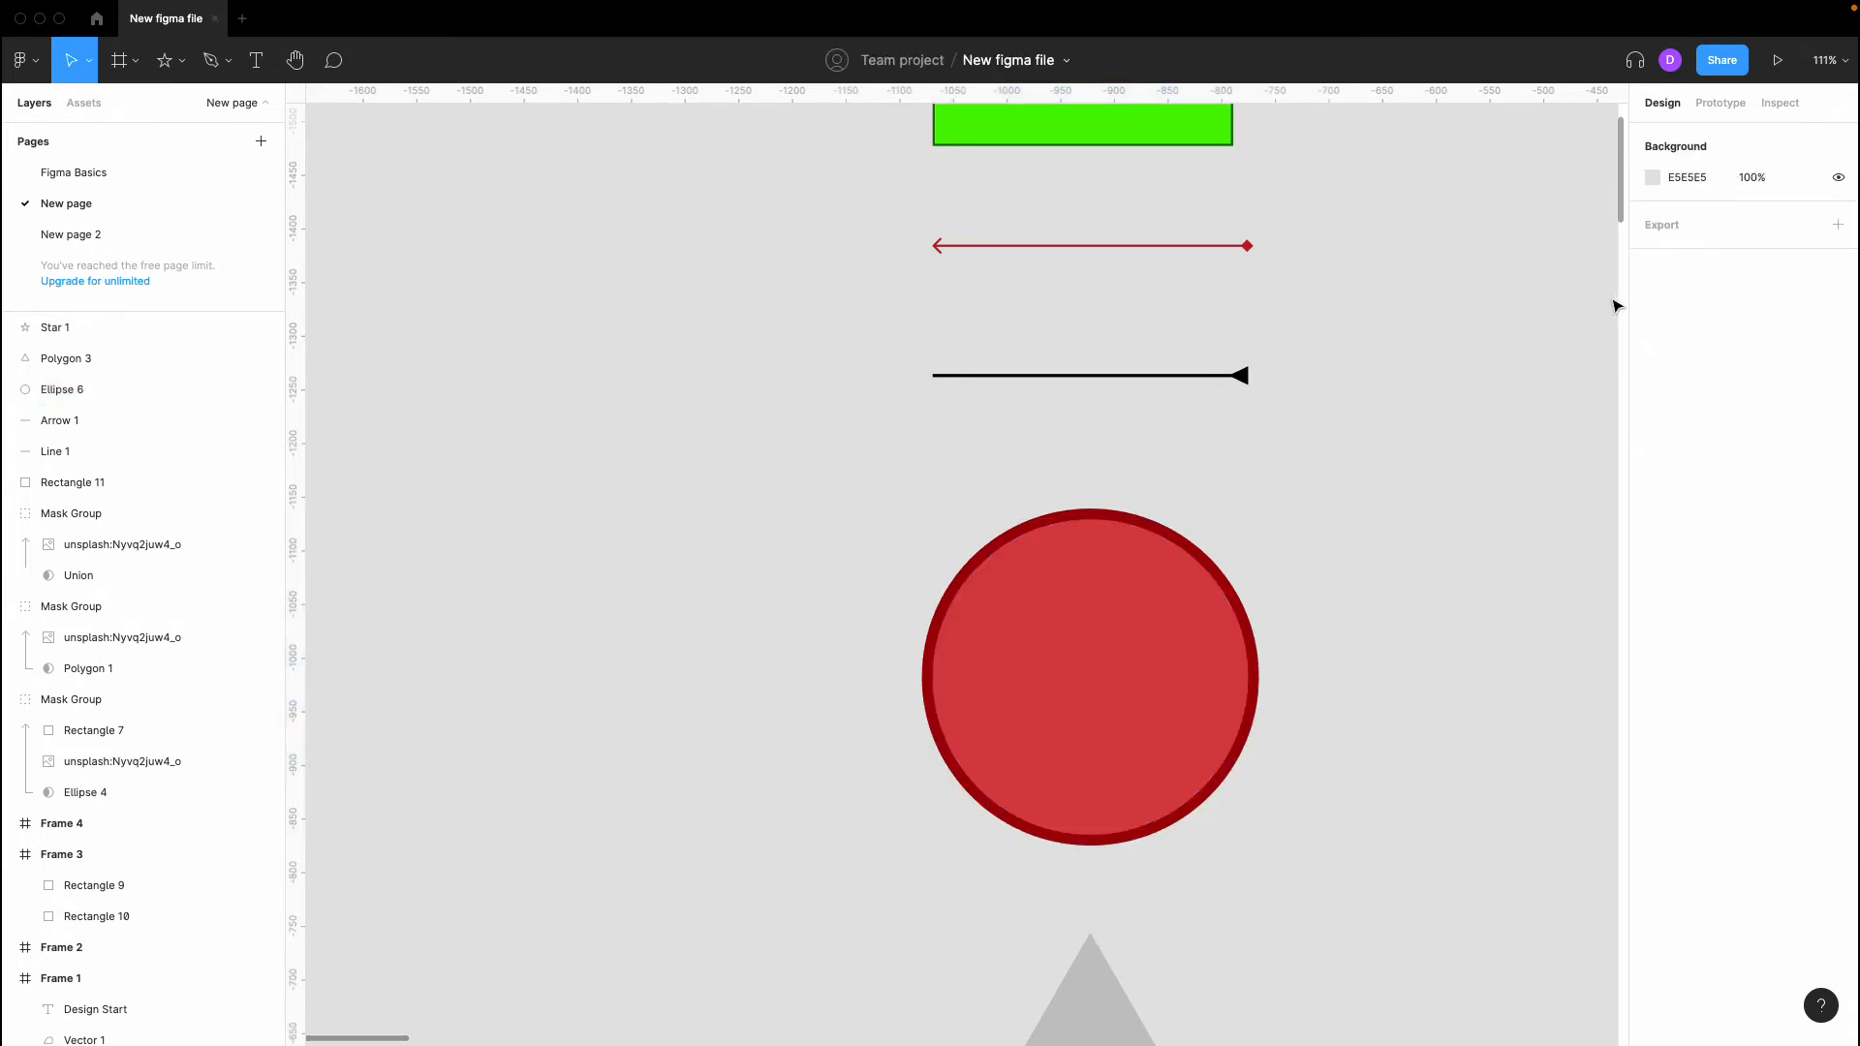
{"action": "left_click", "coordinate": [1256, 632]}
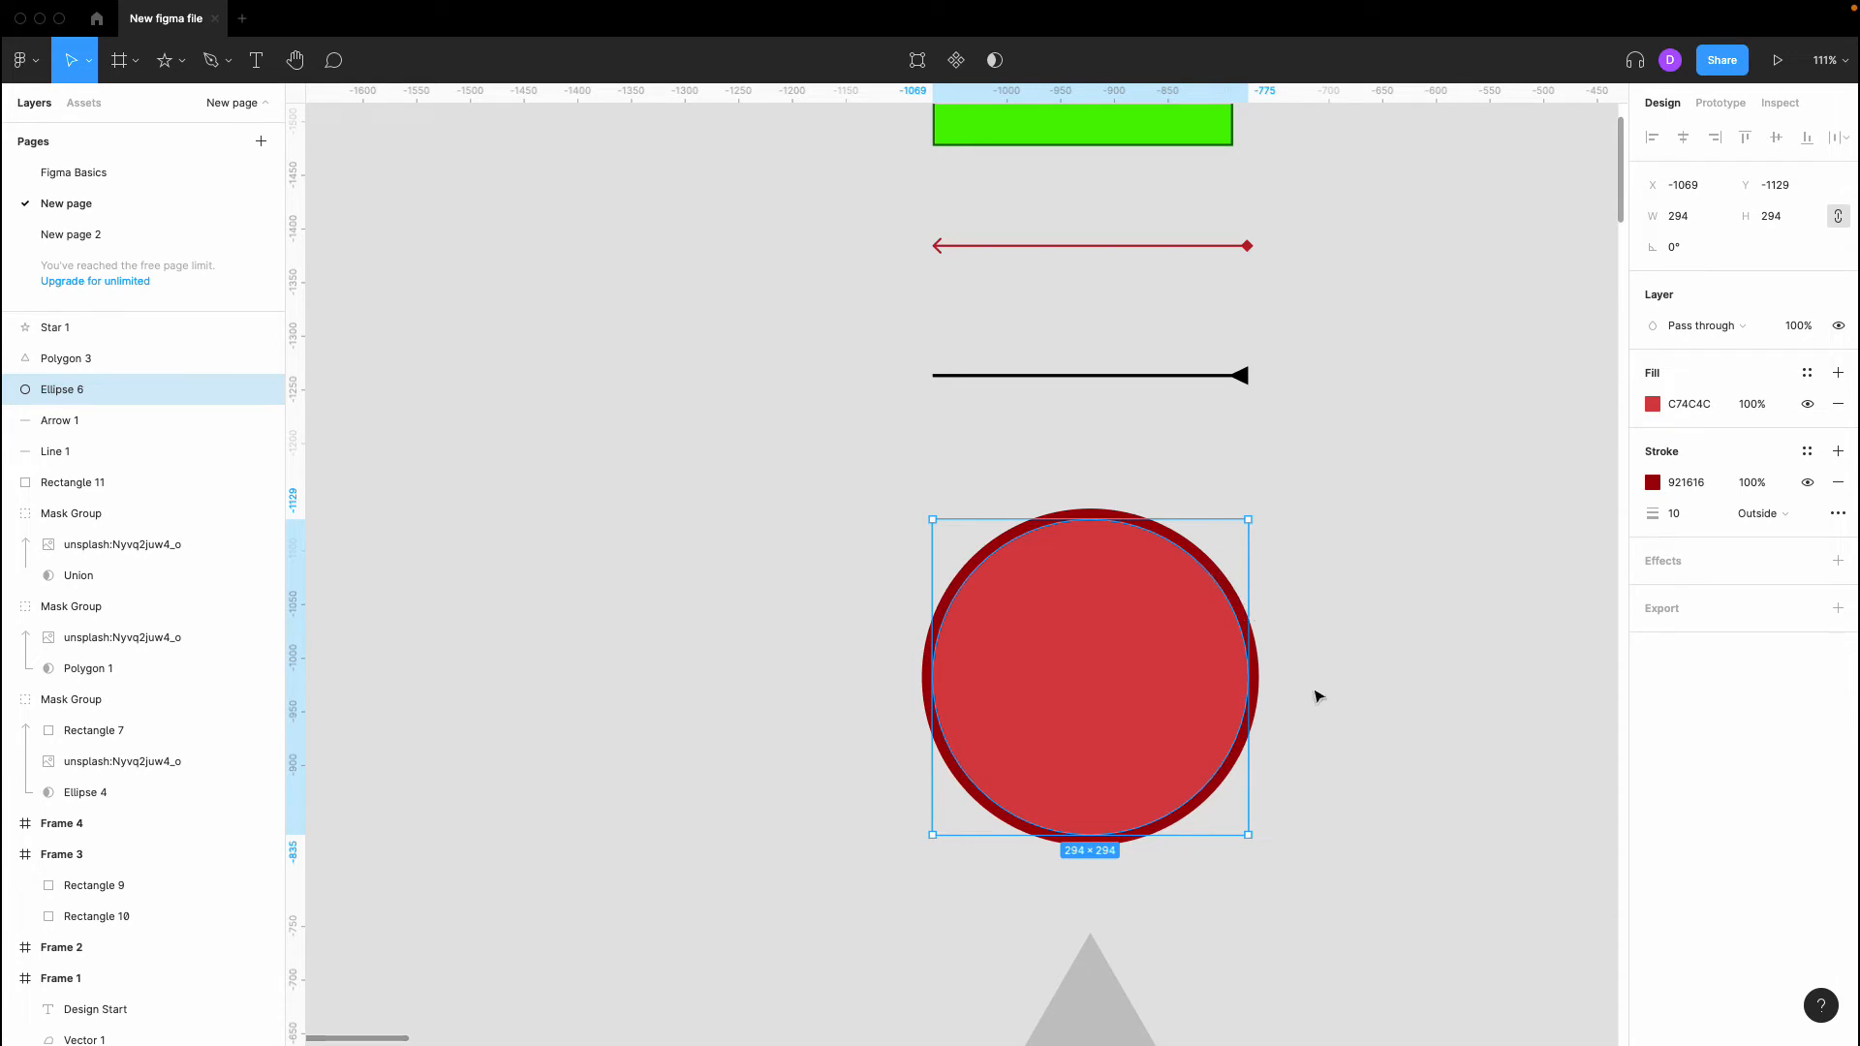
Round the green square into a circle by setting its corner radius to 200
{"action": "scroll", "coordinate": [1360, 631], "scroll_direction": "down", "scroll_amount": 3}
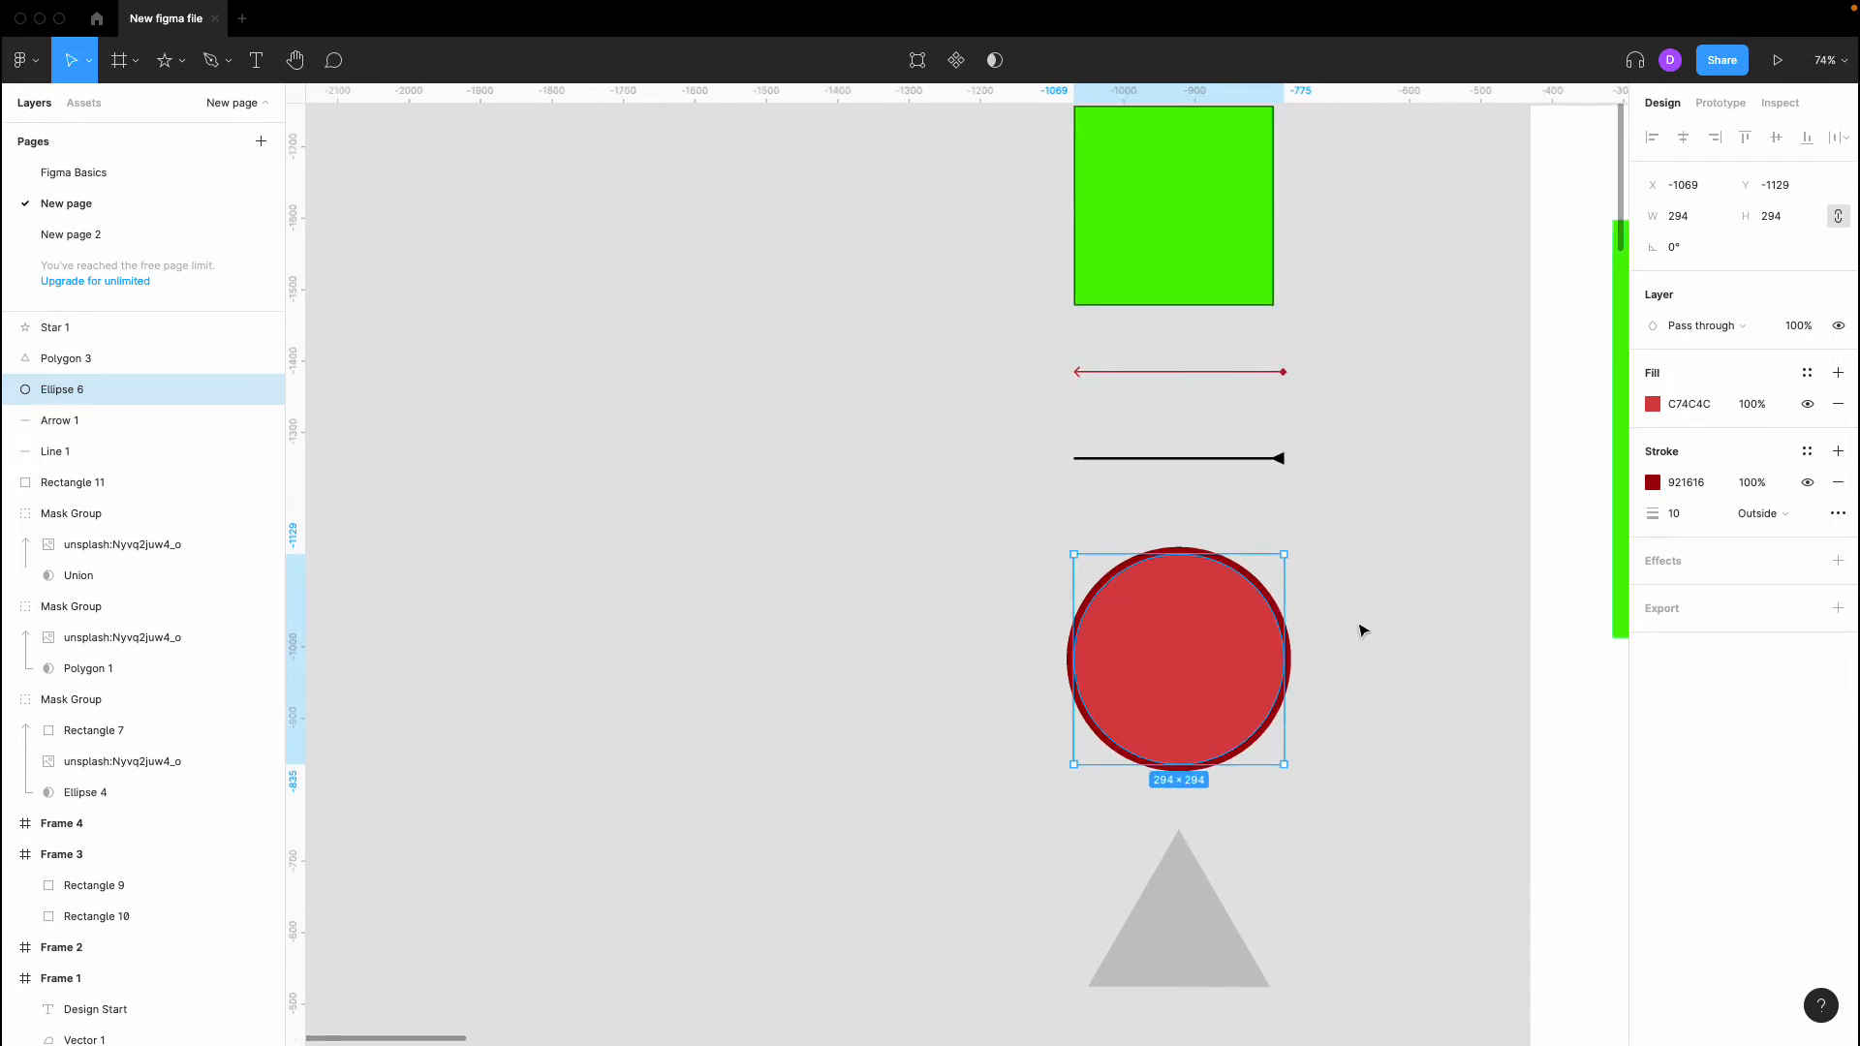
{"action": "left_click", "coordinate": [1229, 184]}
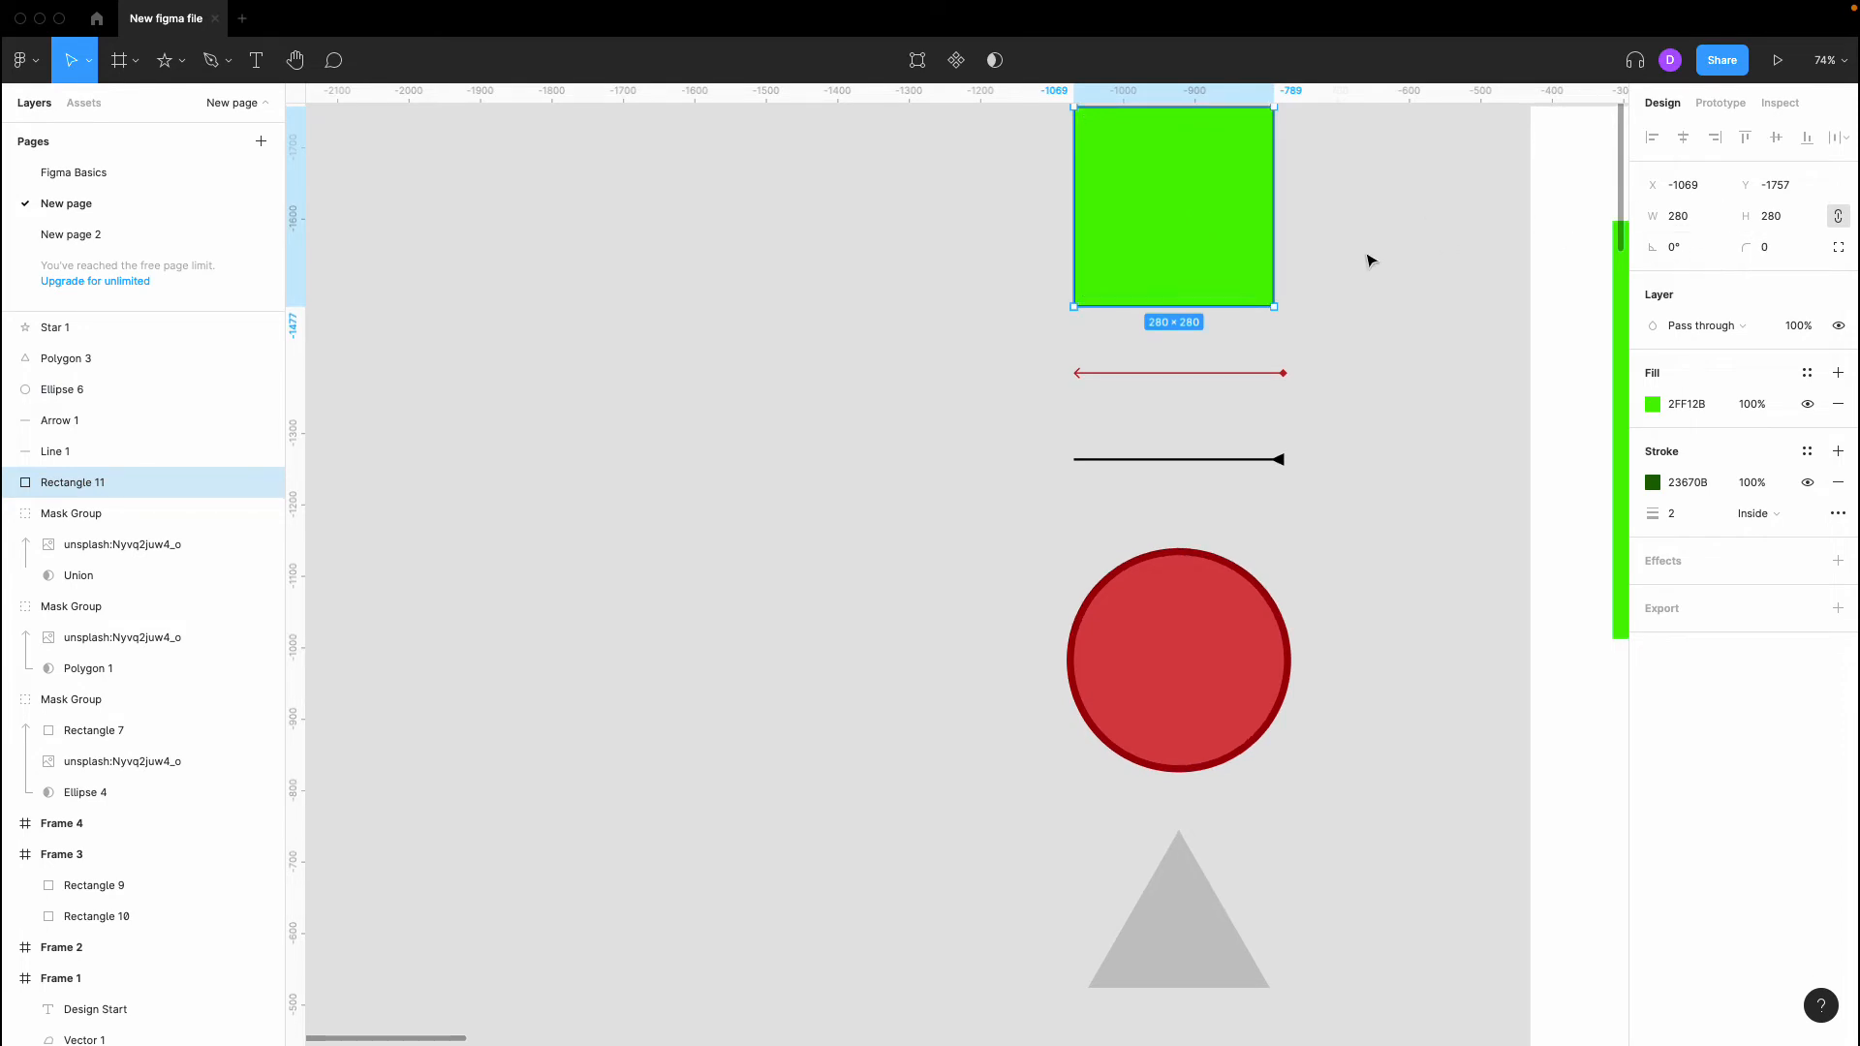
{"action": "scroll", "coordinate": [1151, 237], "scroll_direction": "up", "scroll_amount": 1}
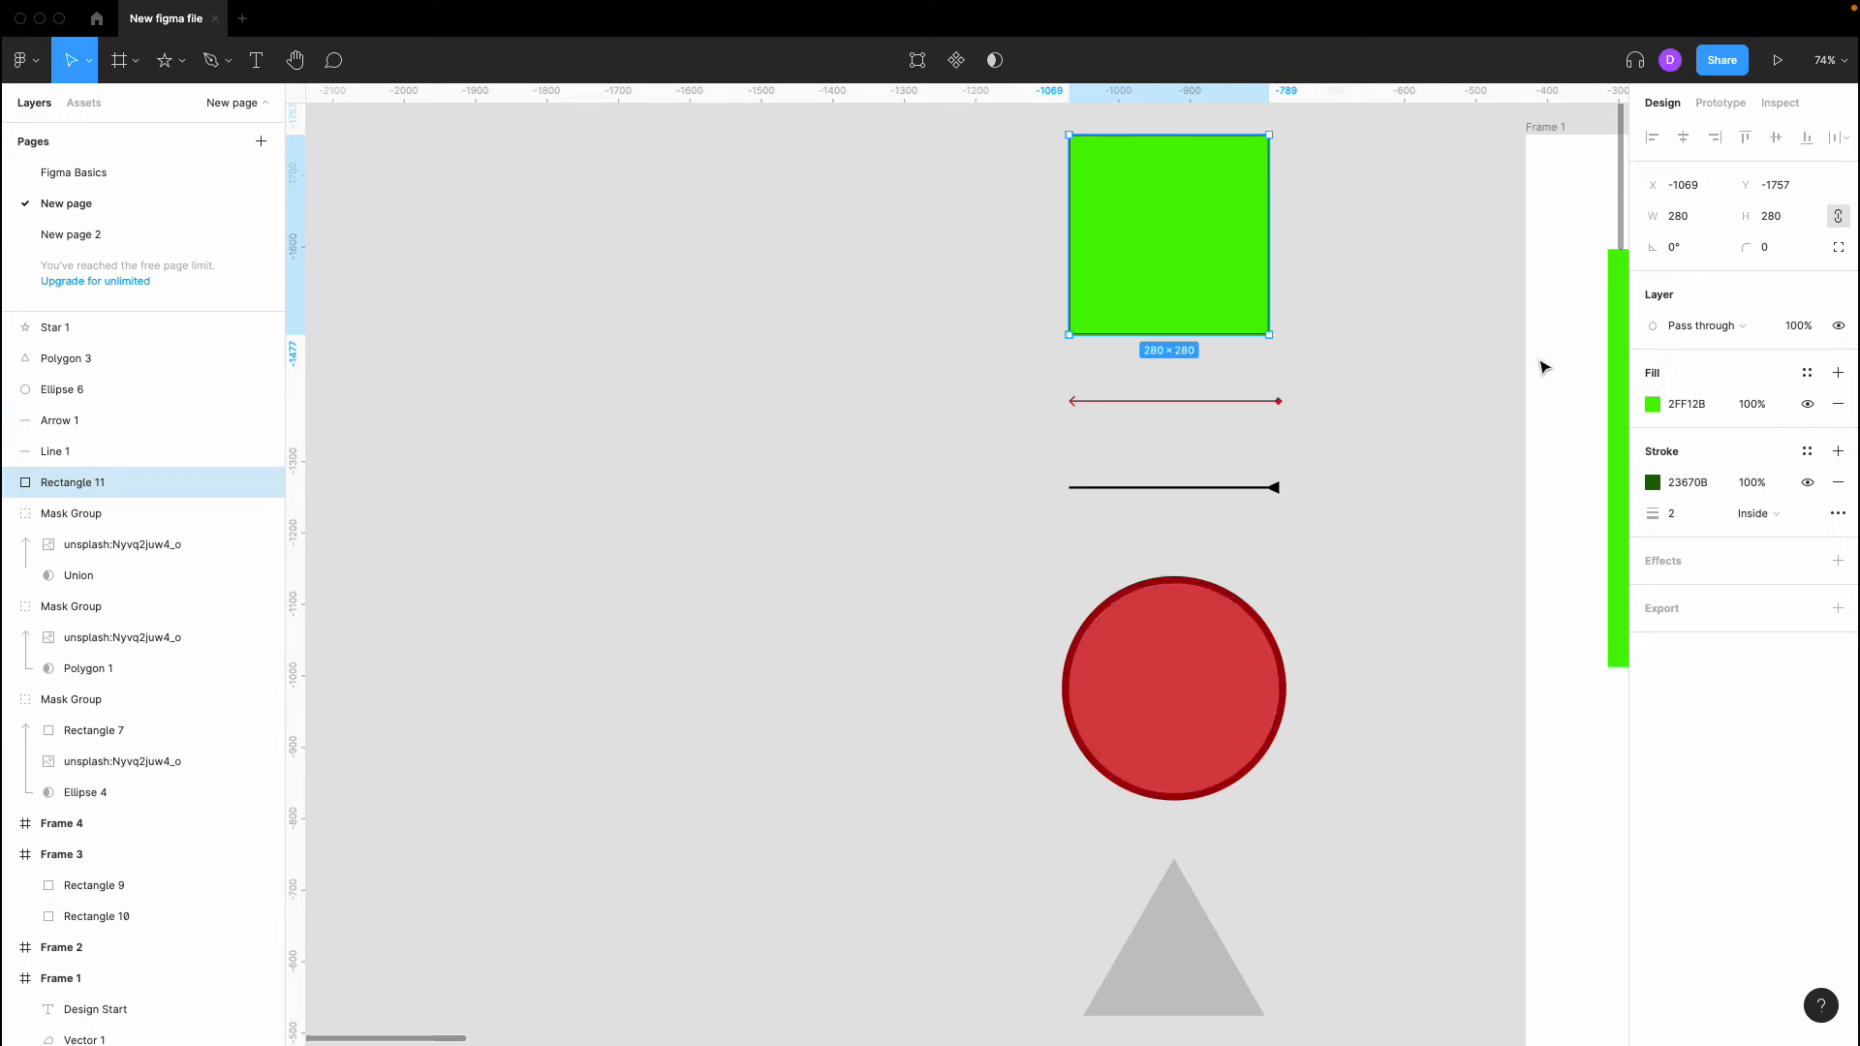
{"action": "left_click", "coordinate": [1765, 254]}
{"action": "type", "text": "200"}
{"action": "key", "text": "Return"}
{"action": "left_click", "coordinate": [1444, 249]}
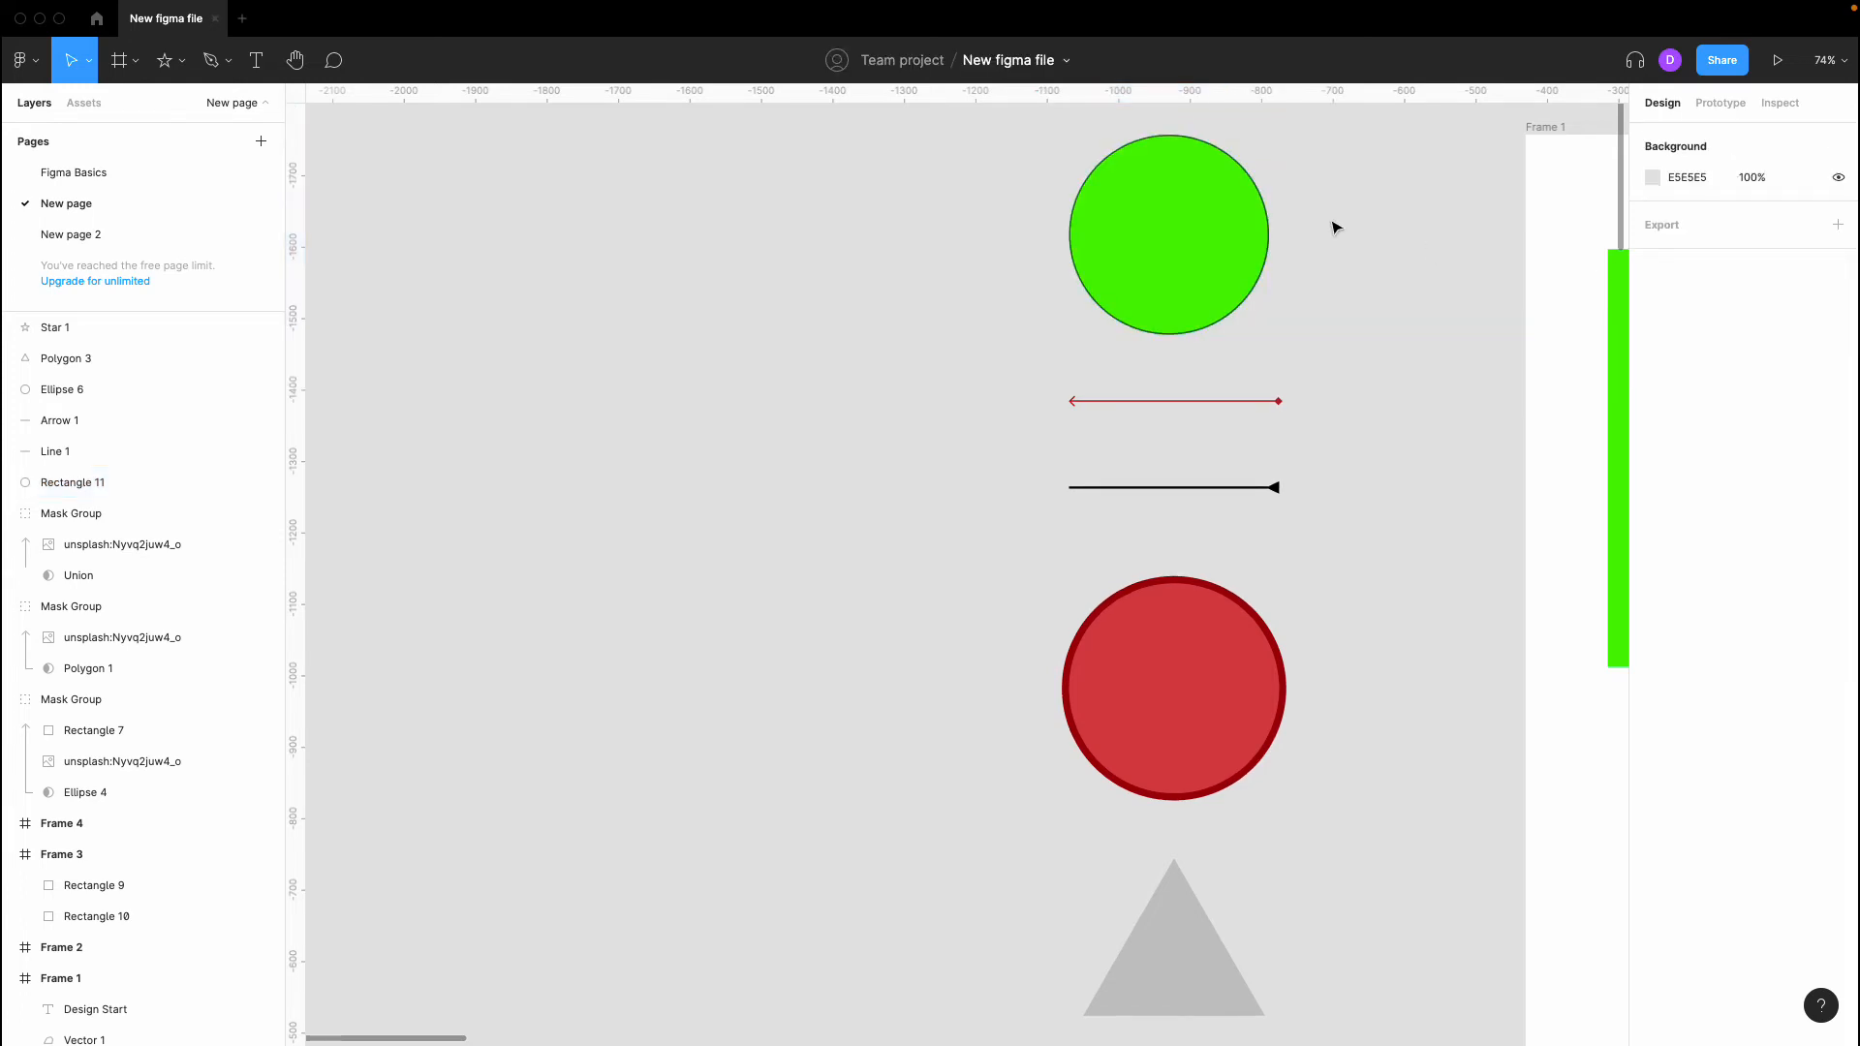
Stretch the rounded green shape sideways into a pill about 574 wide
{"action": "left_click", "coordinate": [1142, 272]}
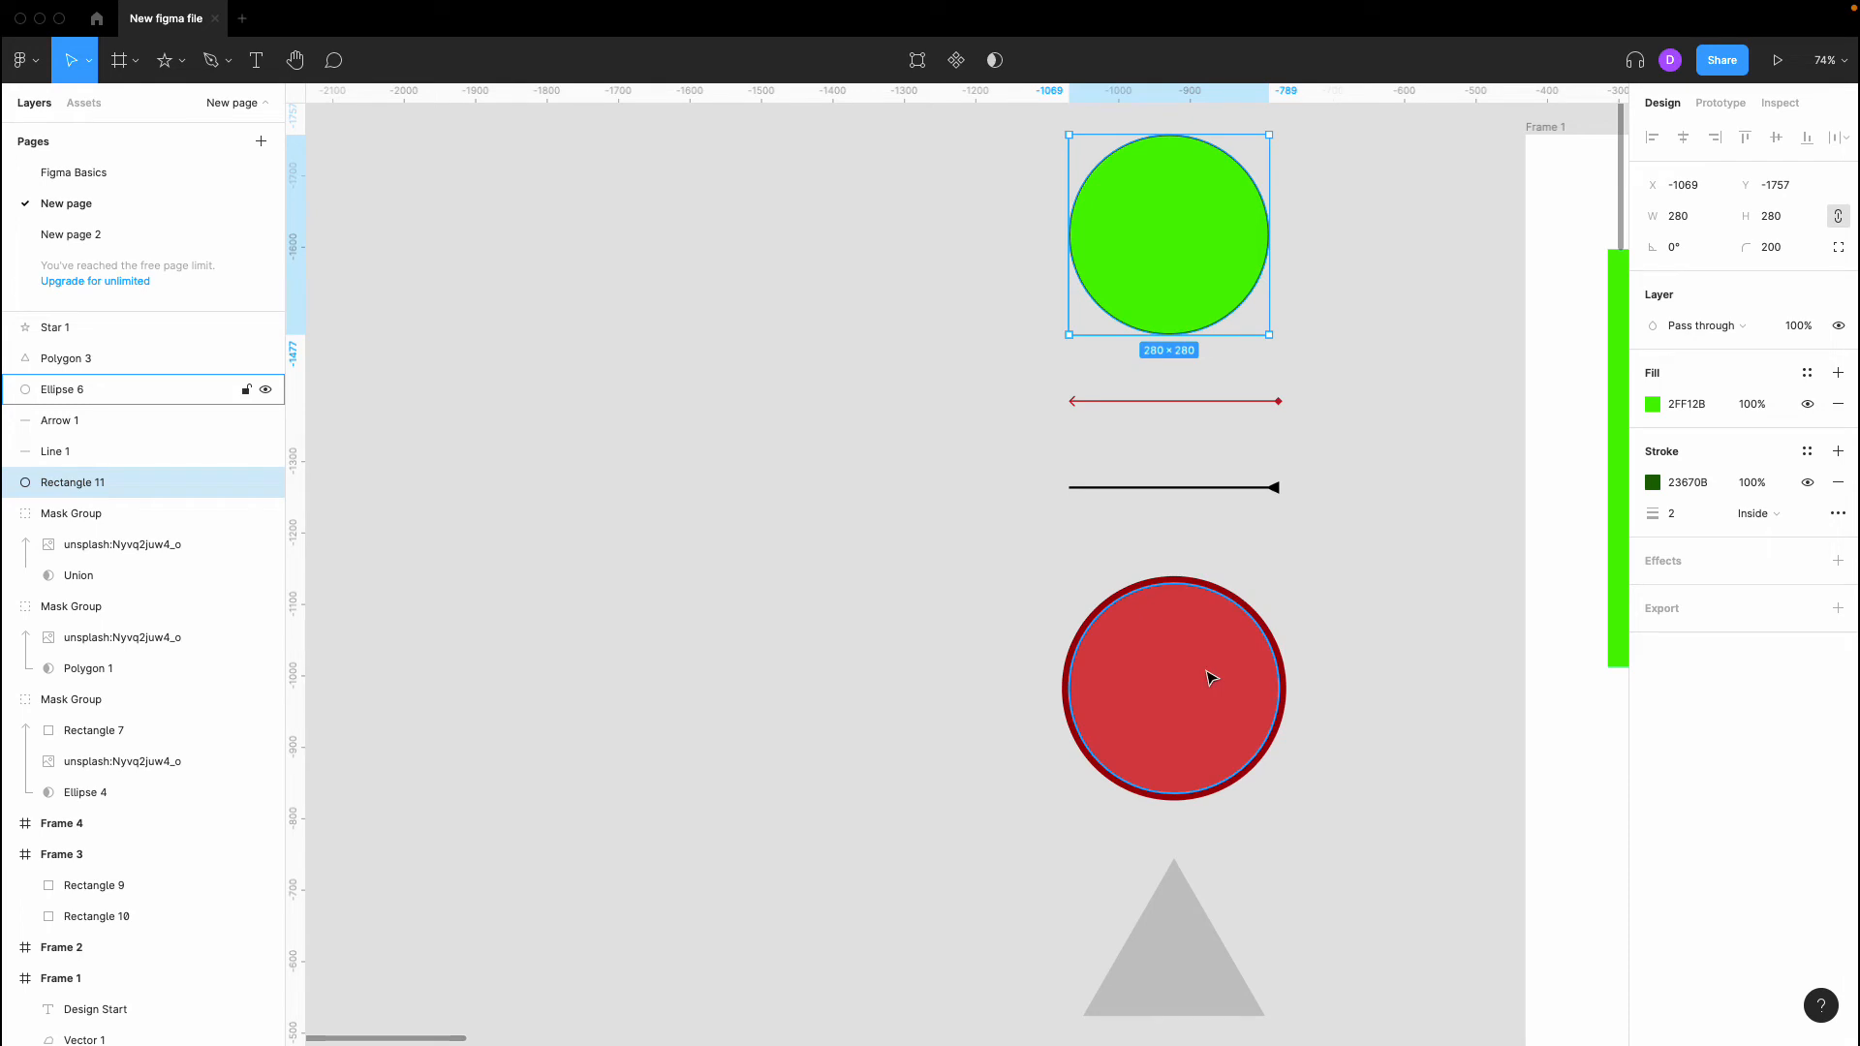
{"action": "scroll", "coordinate": [1208, 677], "scroll_direction": "up", "scroll_amount": 3}
{"action": "scroll", "coordinate": [1162, 398], "scroll_direction": "up", "scroll_amount": 1}
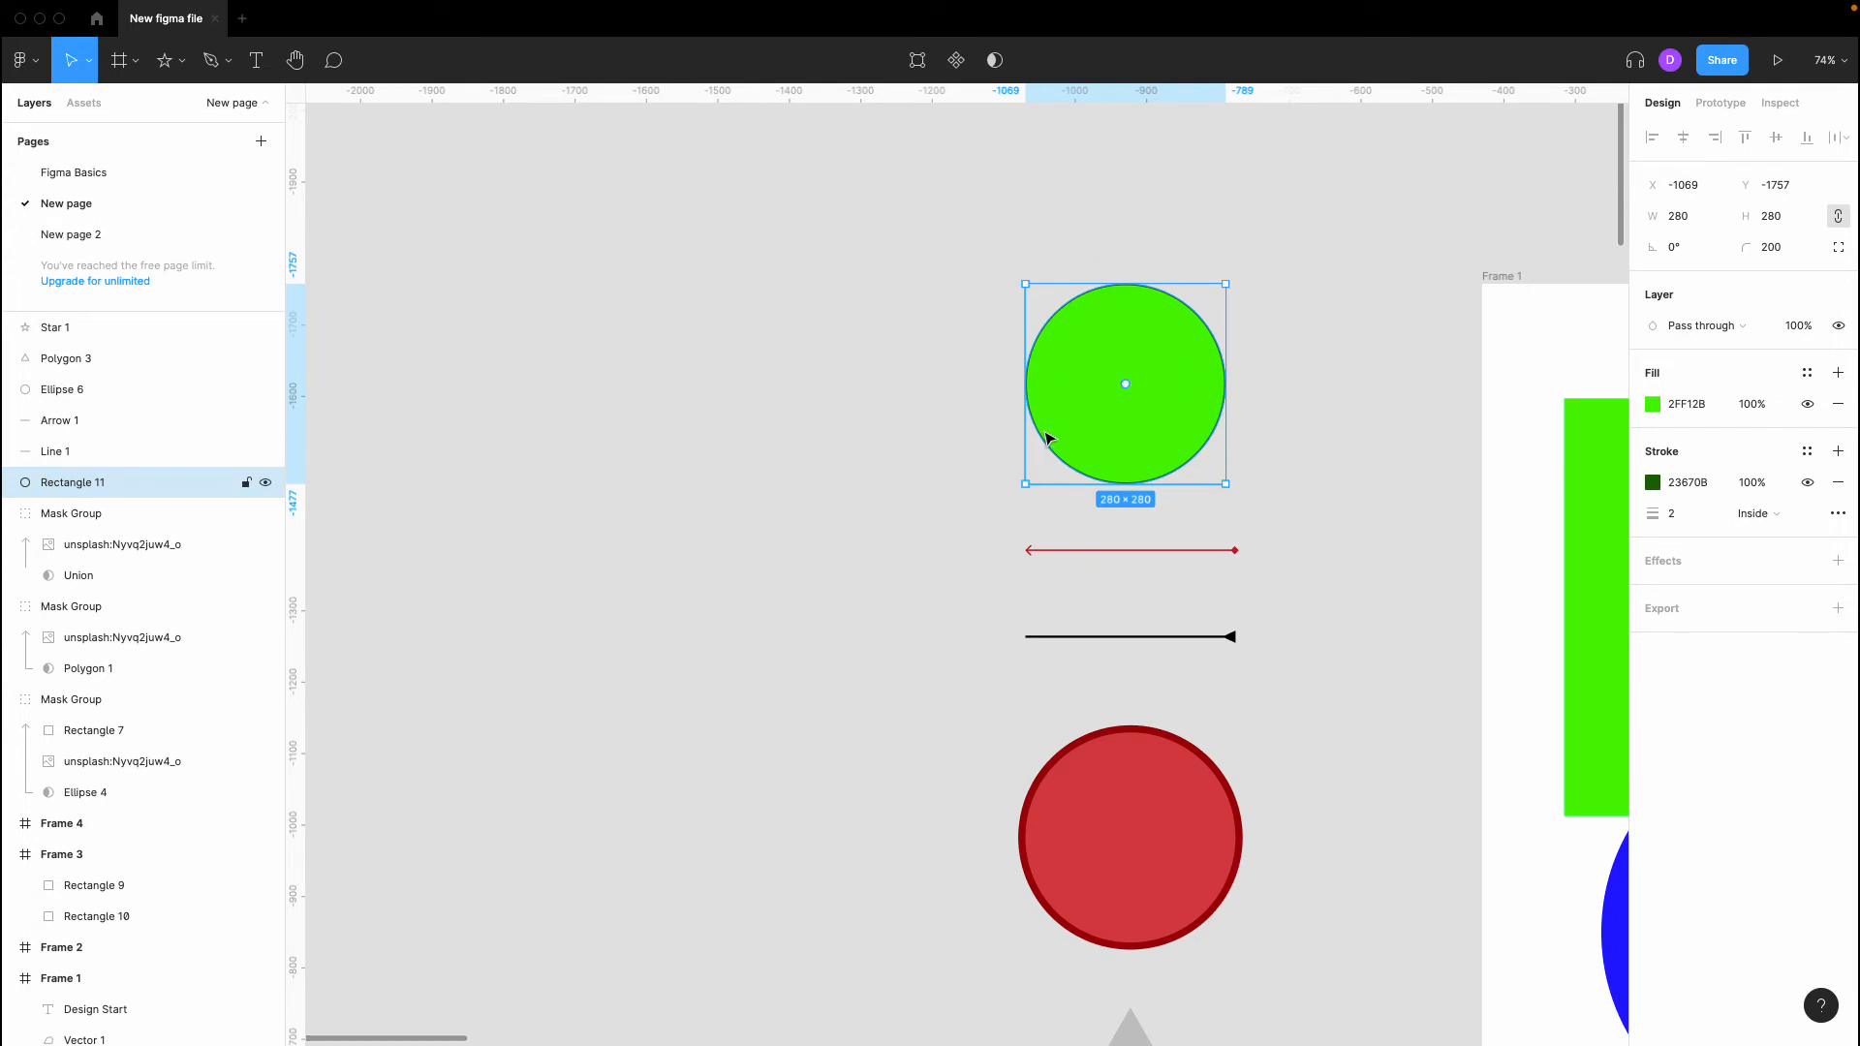
{"action": "left_click_drag", "start_coordinate": [1226, 373], "coordinate": [1435, 358]}
{"action": "left_click", "coordinate": [1380, 260]}
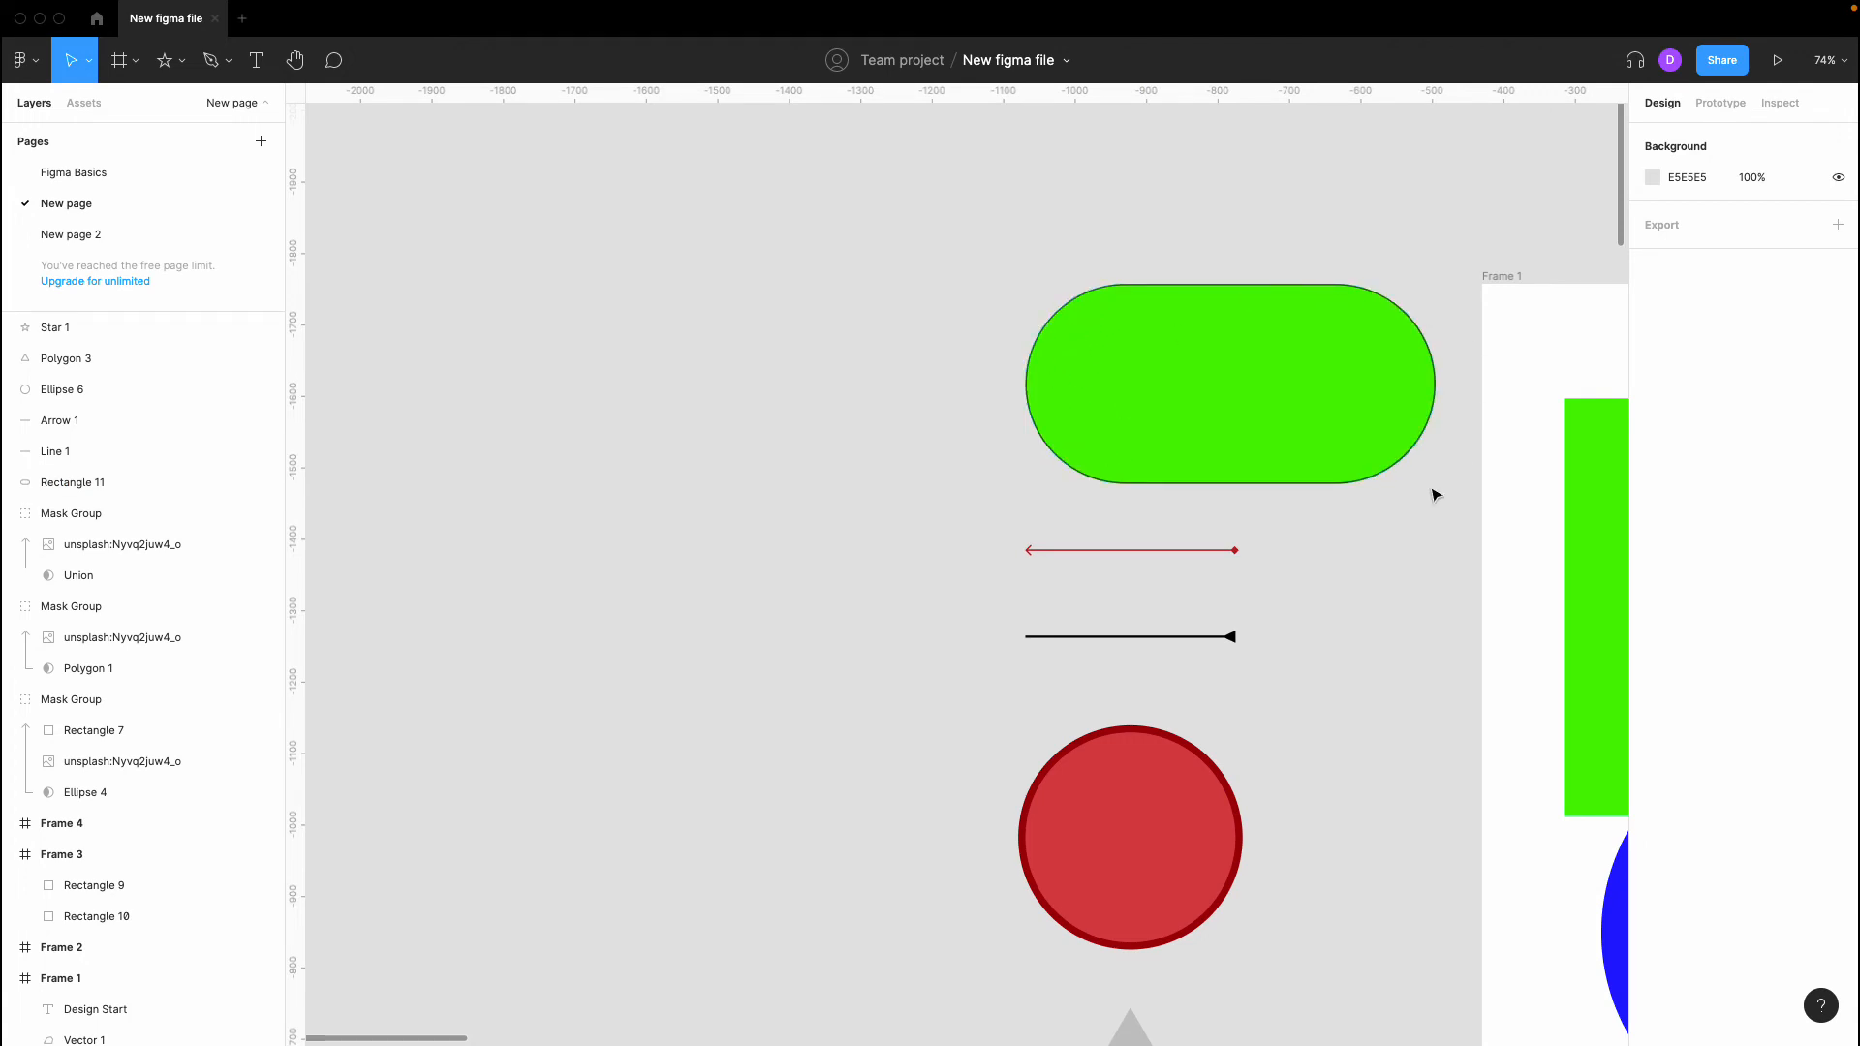
Undo the widening of the green shape
{"action": "left_click", "coordinate": [1400, 422]}
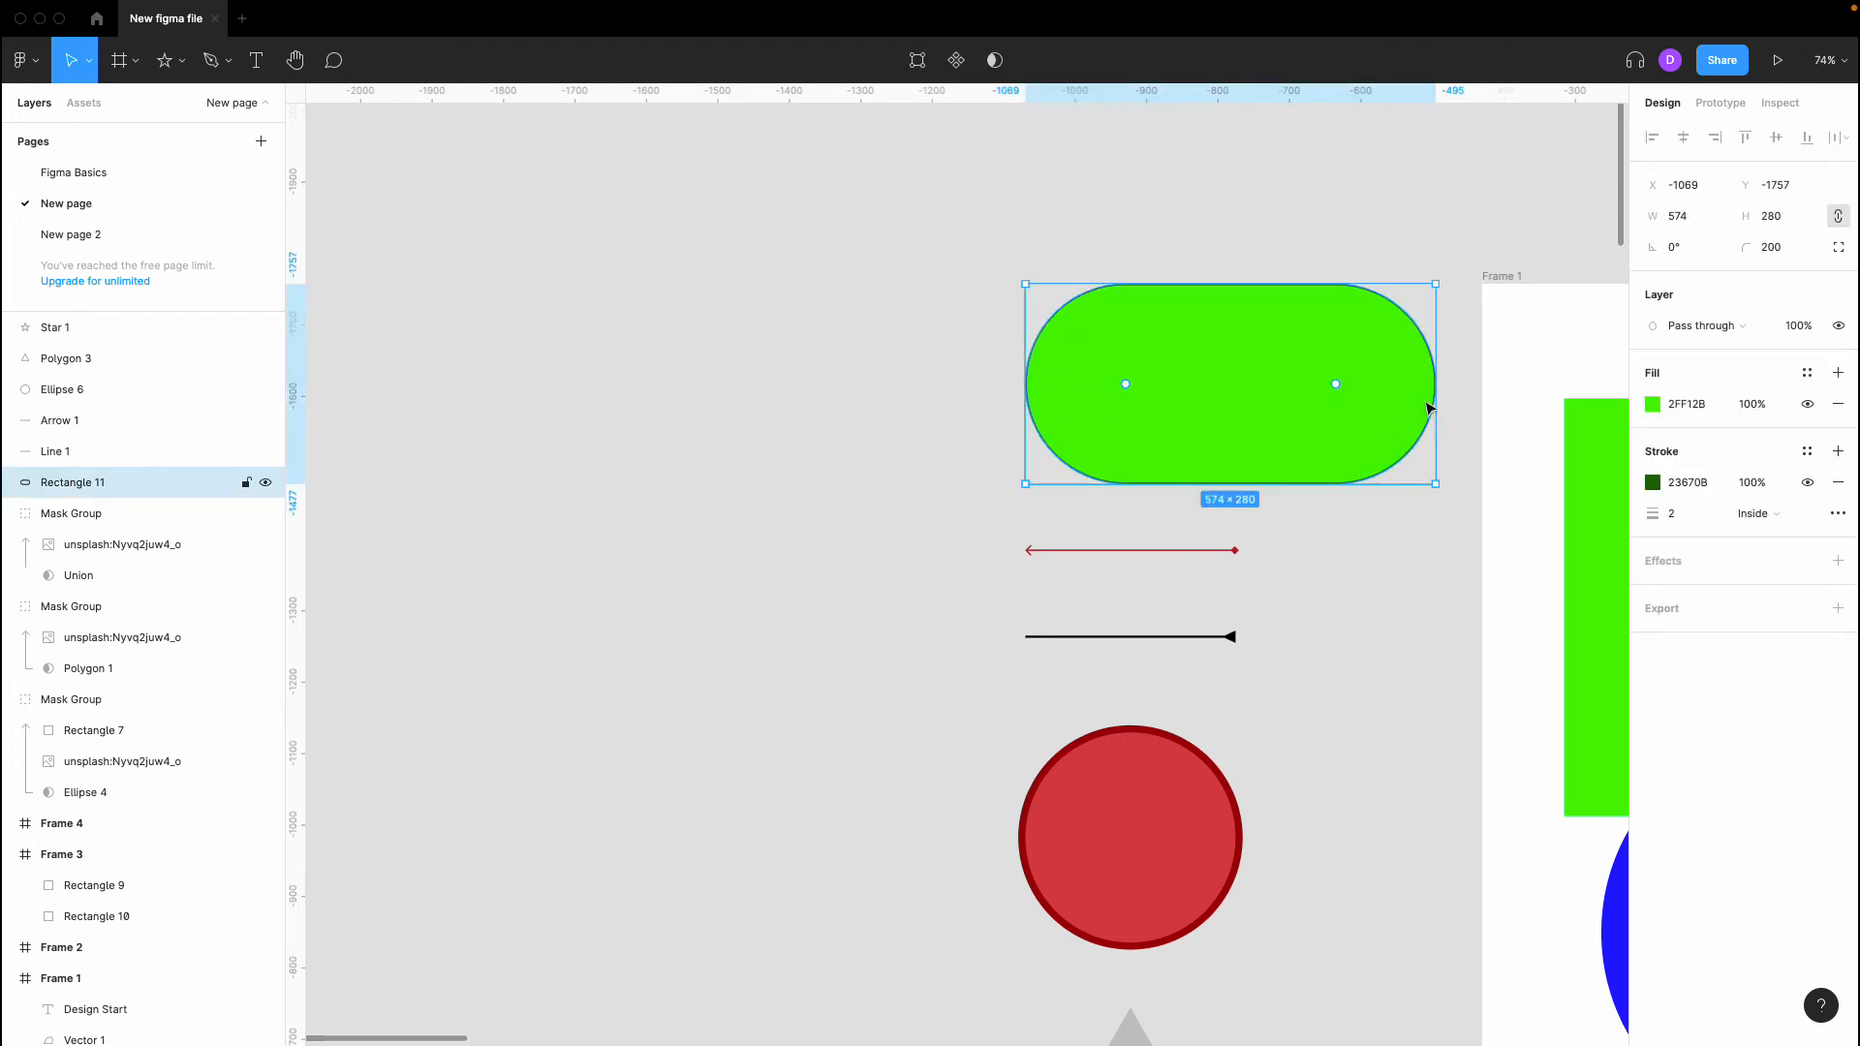
{"action": "key", "text": "super+z"}
{"action": "key", "text": "super+z"}
{"action": "key", "text": "super+z"}
{"action": "left_click", "coordinate": [1378, 227]}
Set the grey triangle's point count to 4
{"action": "scroll", "coordinate": [1240, 675], "scroll_direction": "down", "scroll_amount": 3}
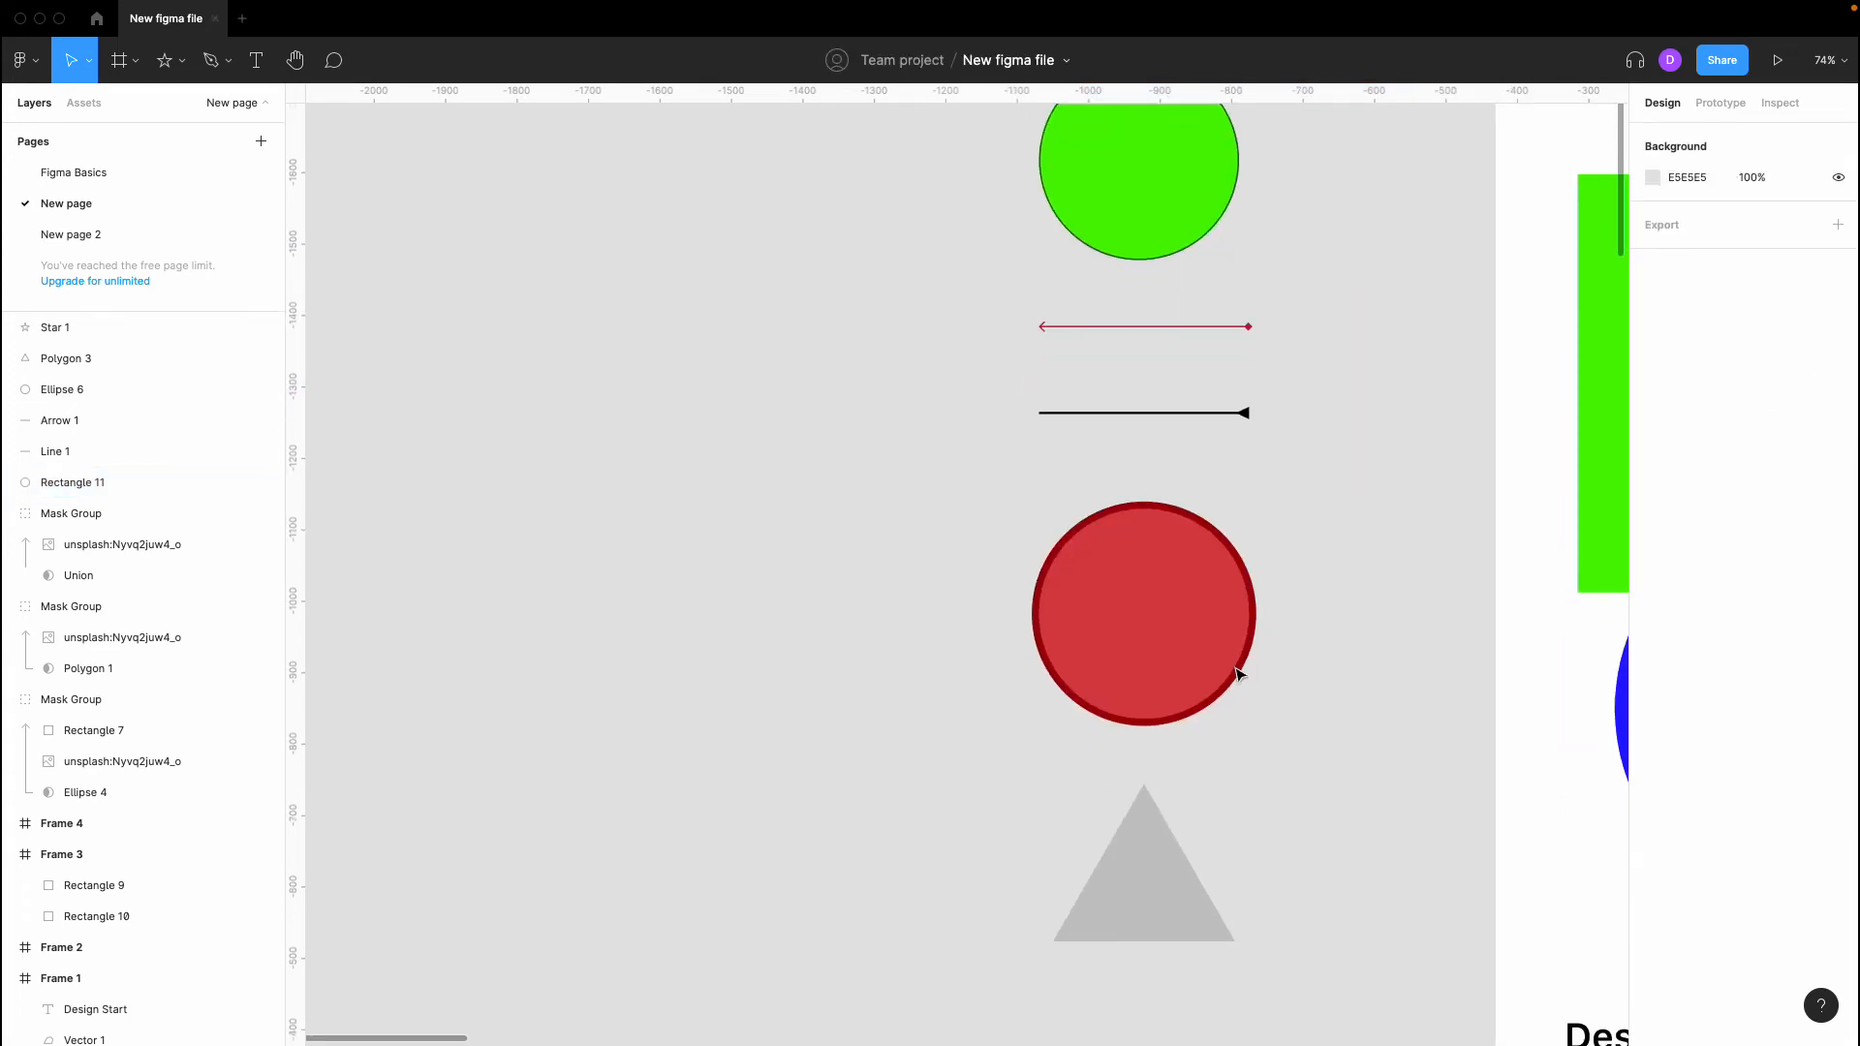
{"action": "scroll", "coordinate": [1211, 668], "scroll_direction": "down", "scroll_amount": 3}
{"action": "left_click", "coordinate": [1175, 664]}
{"action": "scroll", "coordinate": [1172, 665], "scroll_direction": "down", "scroll_amount": 1}
{"action": "scroll", "coordinate": [1158, 665], "scroll_direction": "up", "scroll_amount": 3}
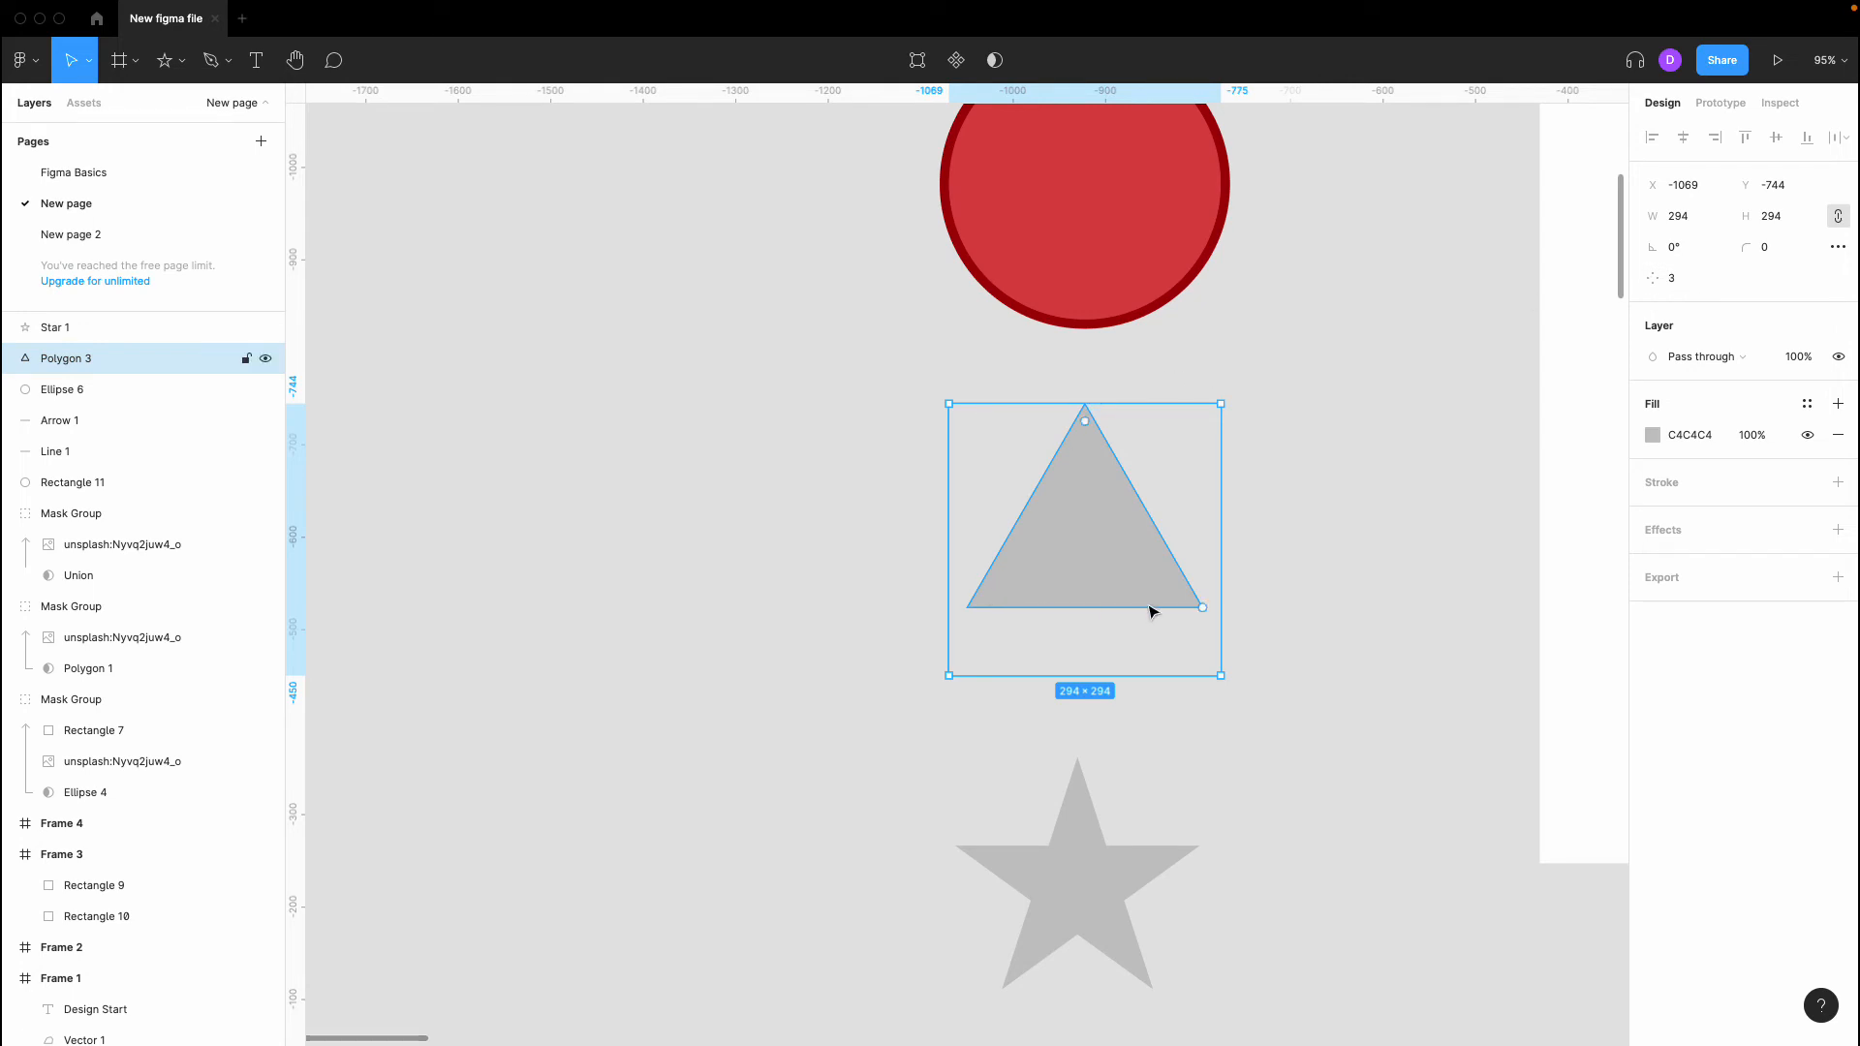
{"action": "left_click", "coordinate": [1684, 280]}
{"action": "type", "text": "4"}
{"action": "key", "text": "Return"}
Raise the grey polygon's point count step by step to 14
{"action": "key", "text": "Up"}
{"action": "key", "text": "Up"}
{"action": "key", "text": "Up"}
{"action": "key", "text": "Up"}
{"action": "key", "text": "Up"}
{"action": "key", "text": "Up"}
{"action": "key", "text": "Up"}
{"action": "key", "text": "Up"}
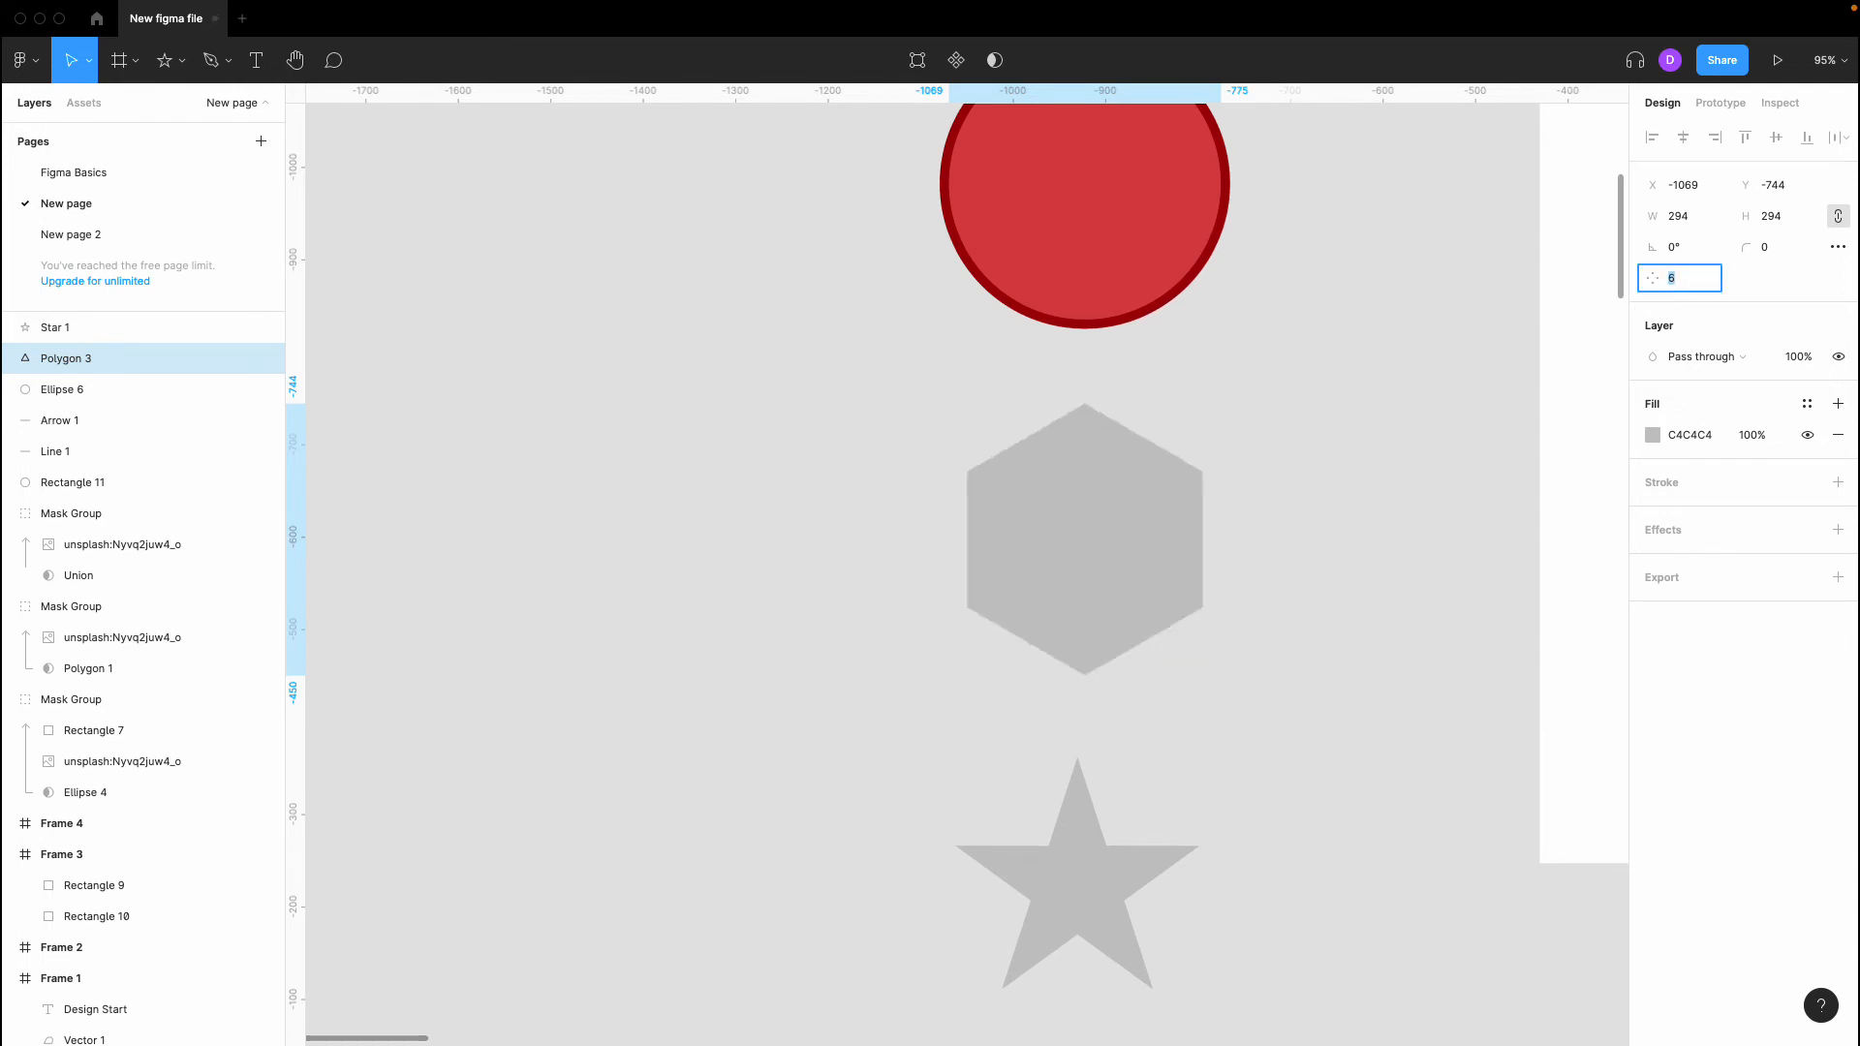
{"action": "key", "text": "Up"}
{"action": "key", "text": "Up"}
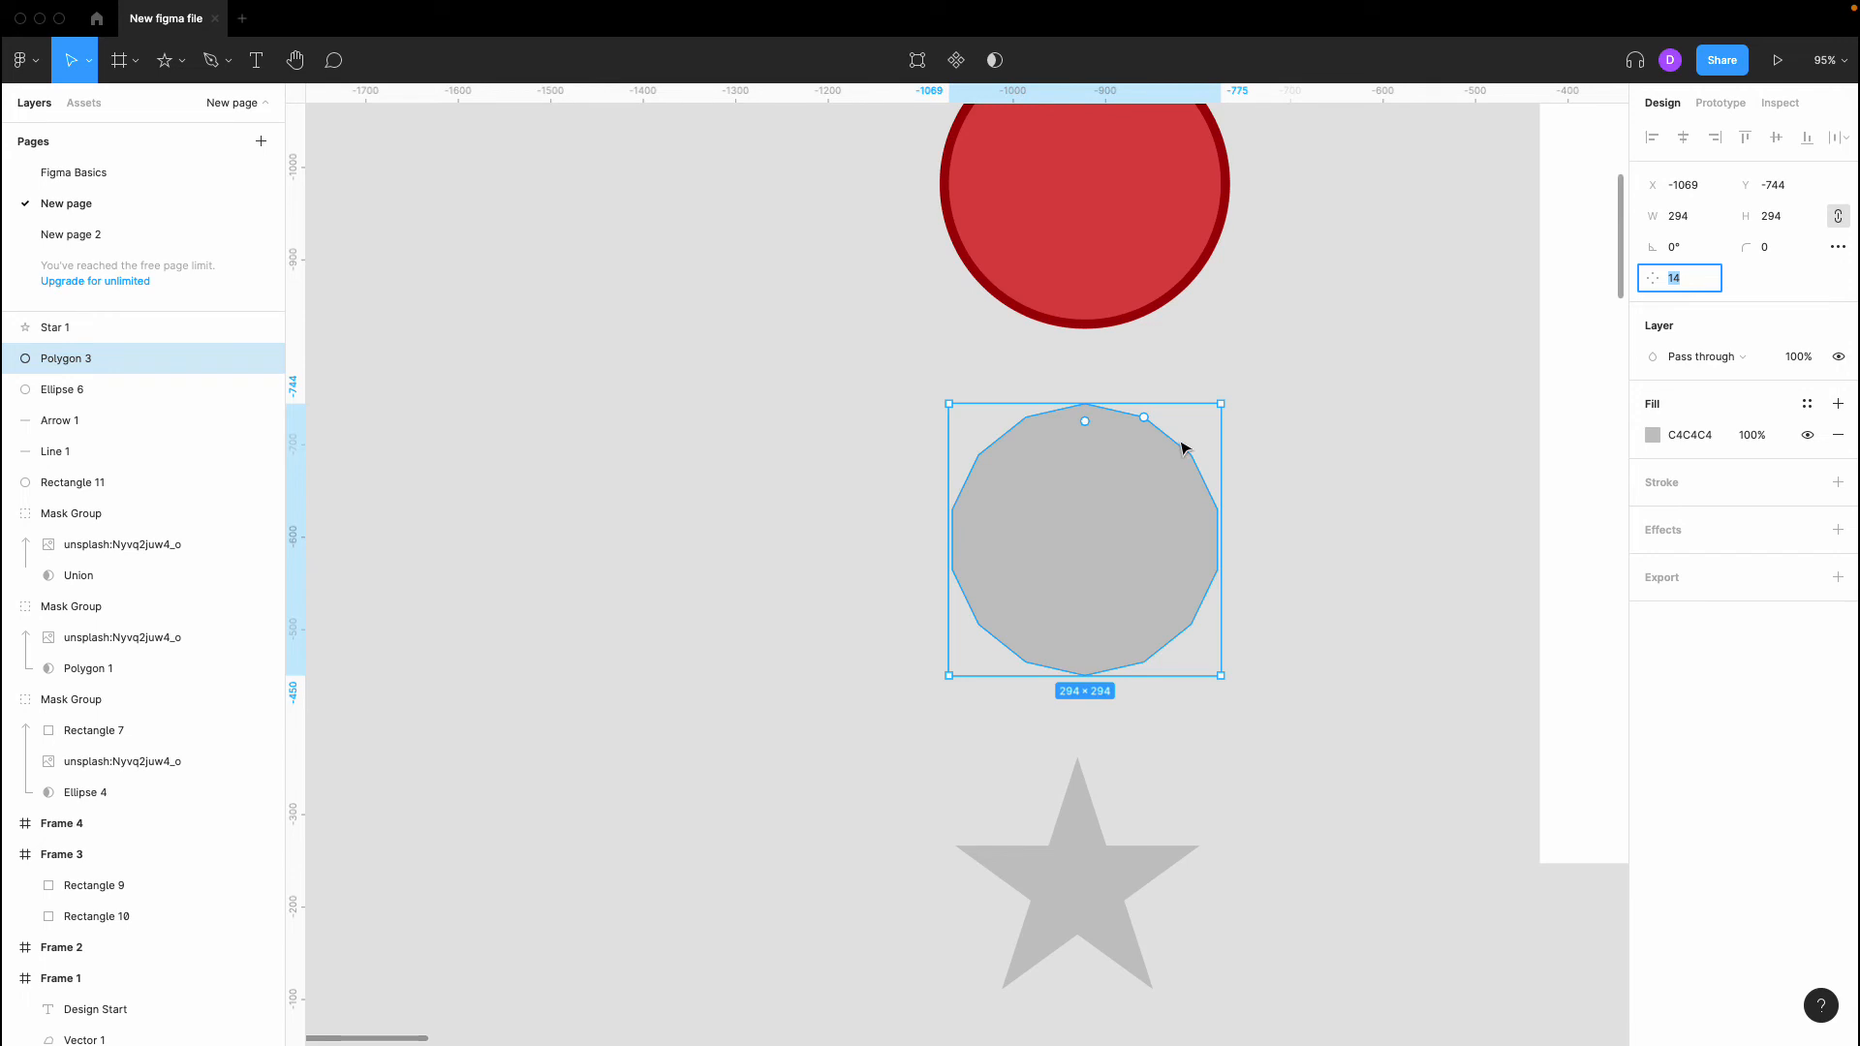
Lower the grey polygon's point count to 7
{"action": "key", "text": "Down"}
{"action": "key", "text": "Down"}
{"action": "key", "text": "Down"}
{"action": "key", "text": "Down"}
{"action": "key", "text": "Down"}
{"action": "key", "text": "Down"}
{"action": "key", "text": "Down"}
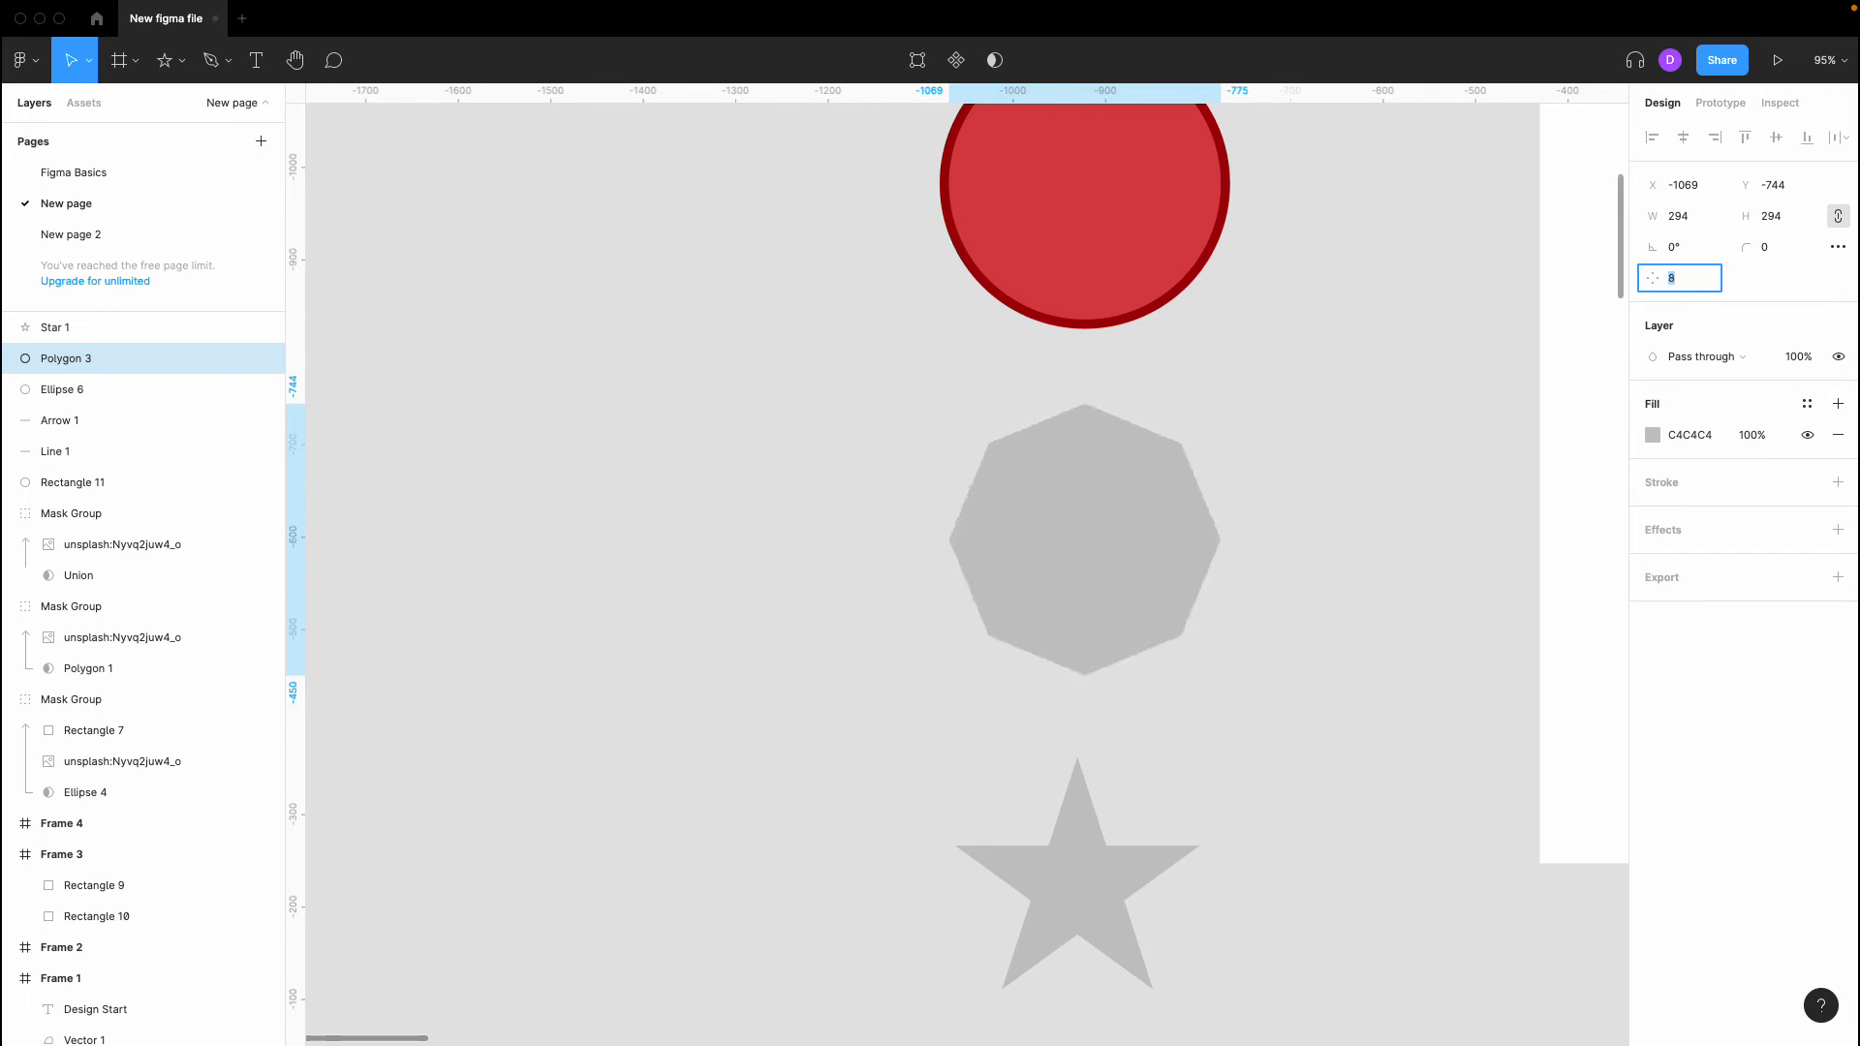
{"action": "left_click", "coordinate": [865, 469]}
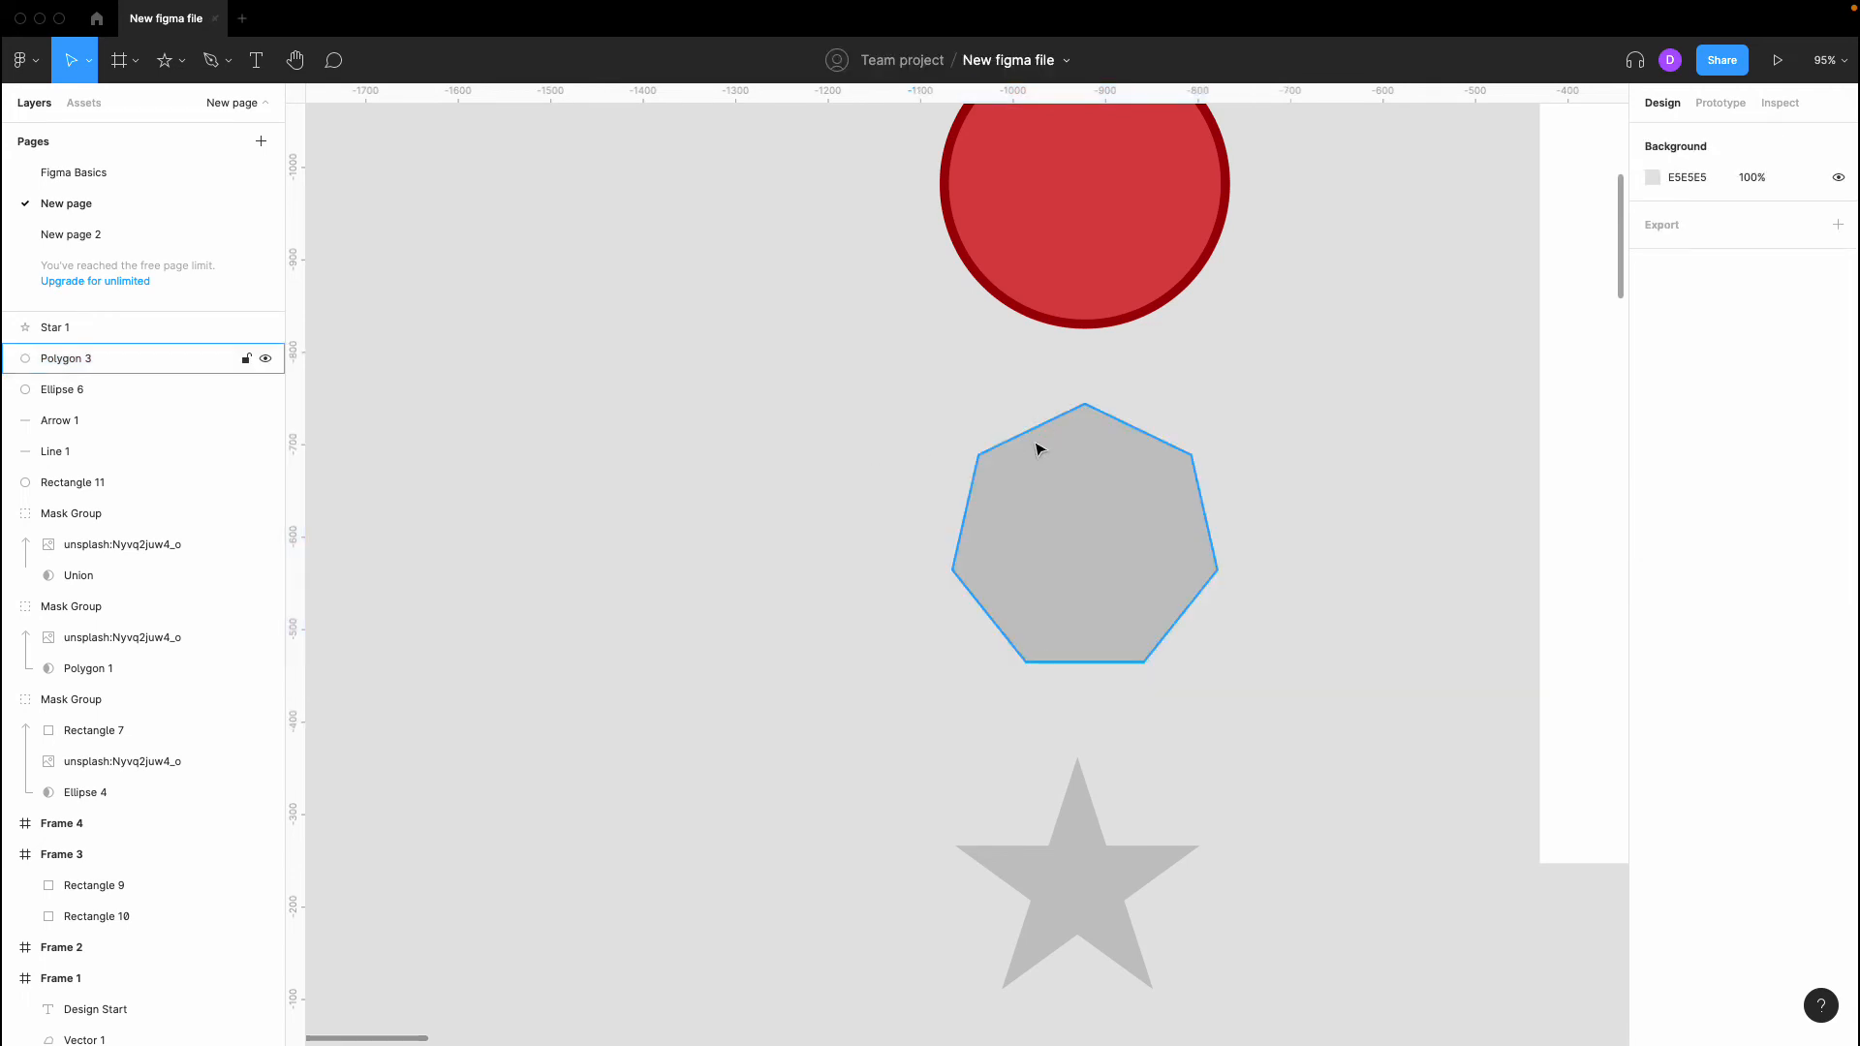
Try a corner radius of 10 on the grey seven-sided polygon
{"action": "left_click", "coordinate": [1195, 485]}
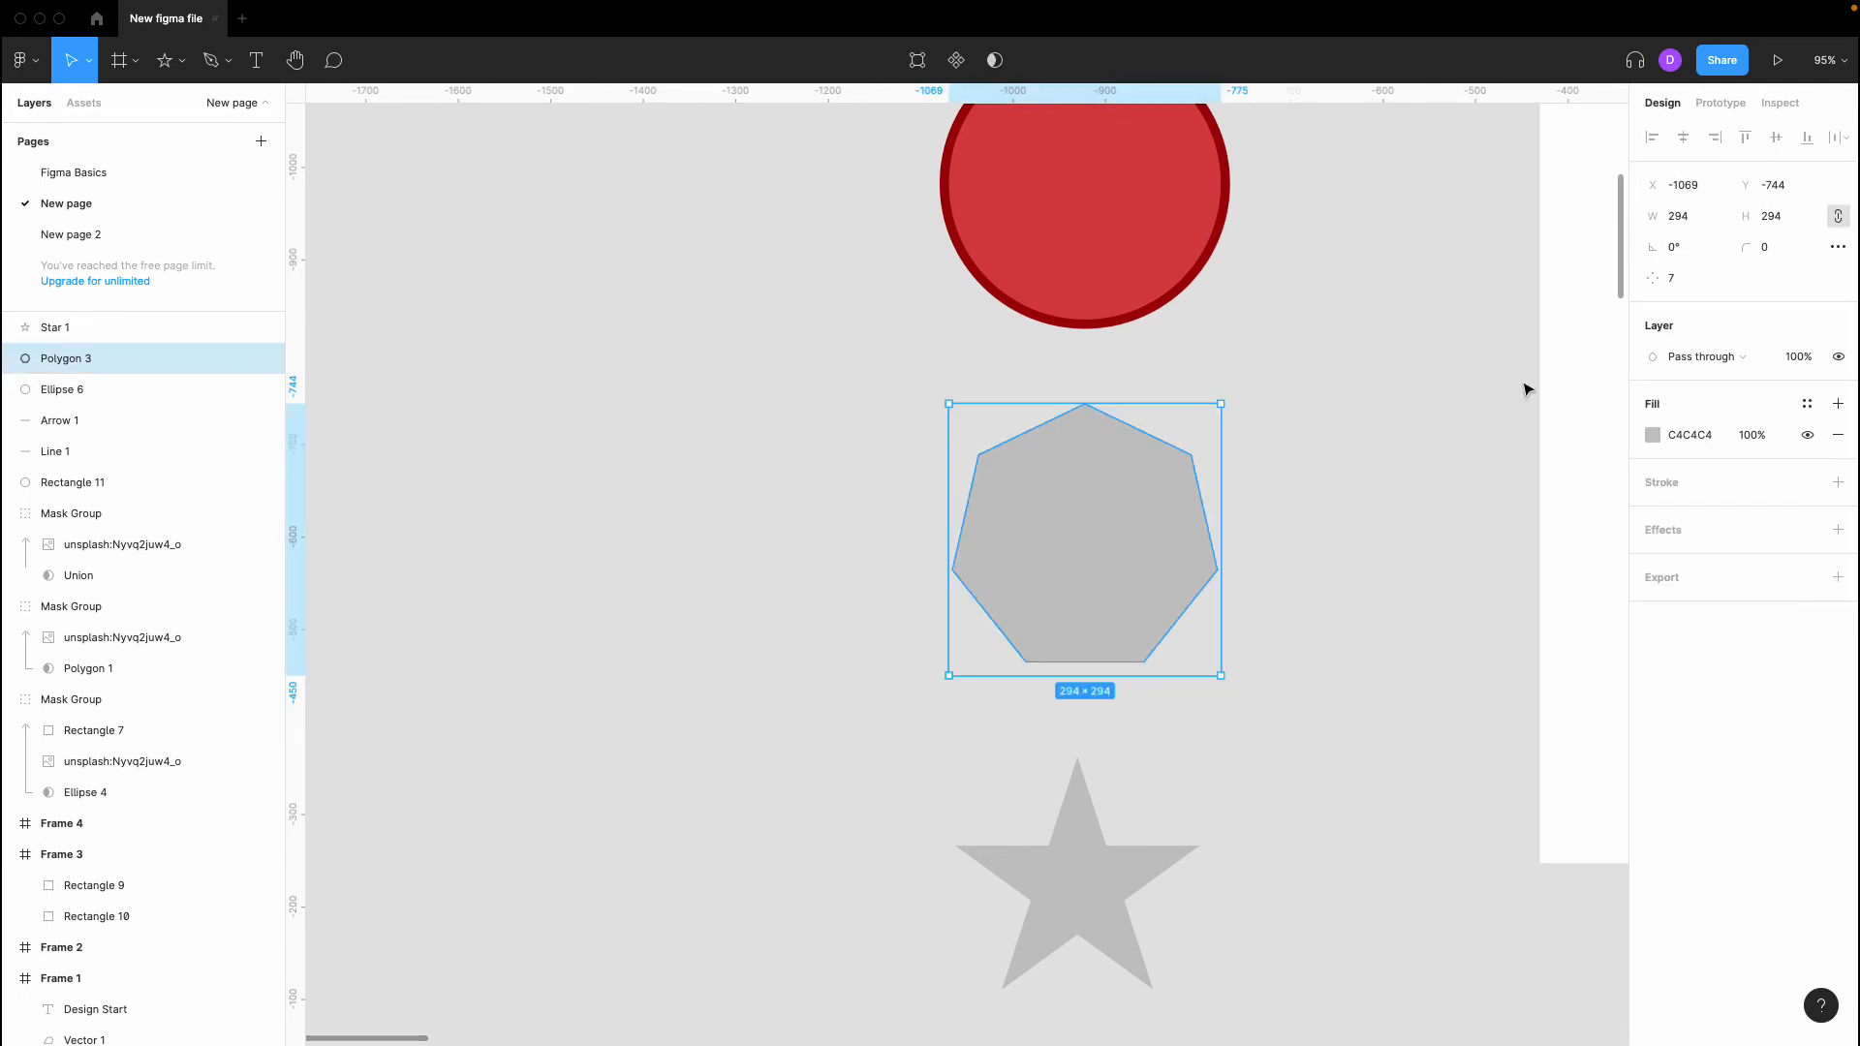
{"action": "left_click", "coordinate": [1785, 250]}
{"action": "type", "text": "10"}
{"action": "key", "text": "Return"}
{"action": "left_click", "coordinate": [1330, 389]}
{"action": "scroll", "coordinate": [1082, 421], "scroll_direction": "up", "scroll_amount": 5}
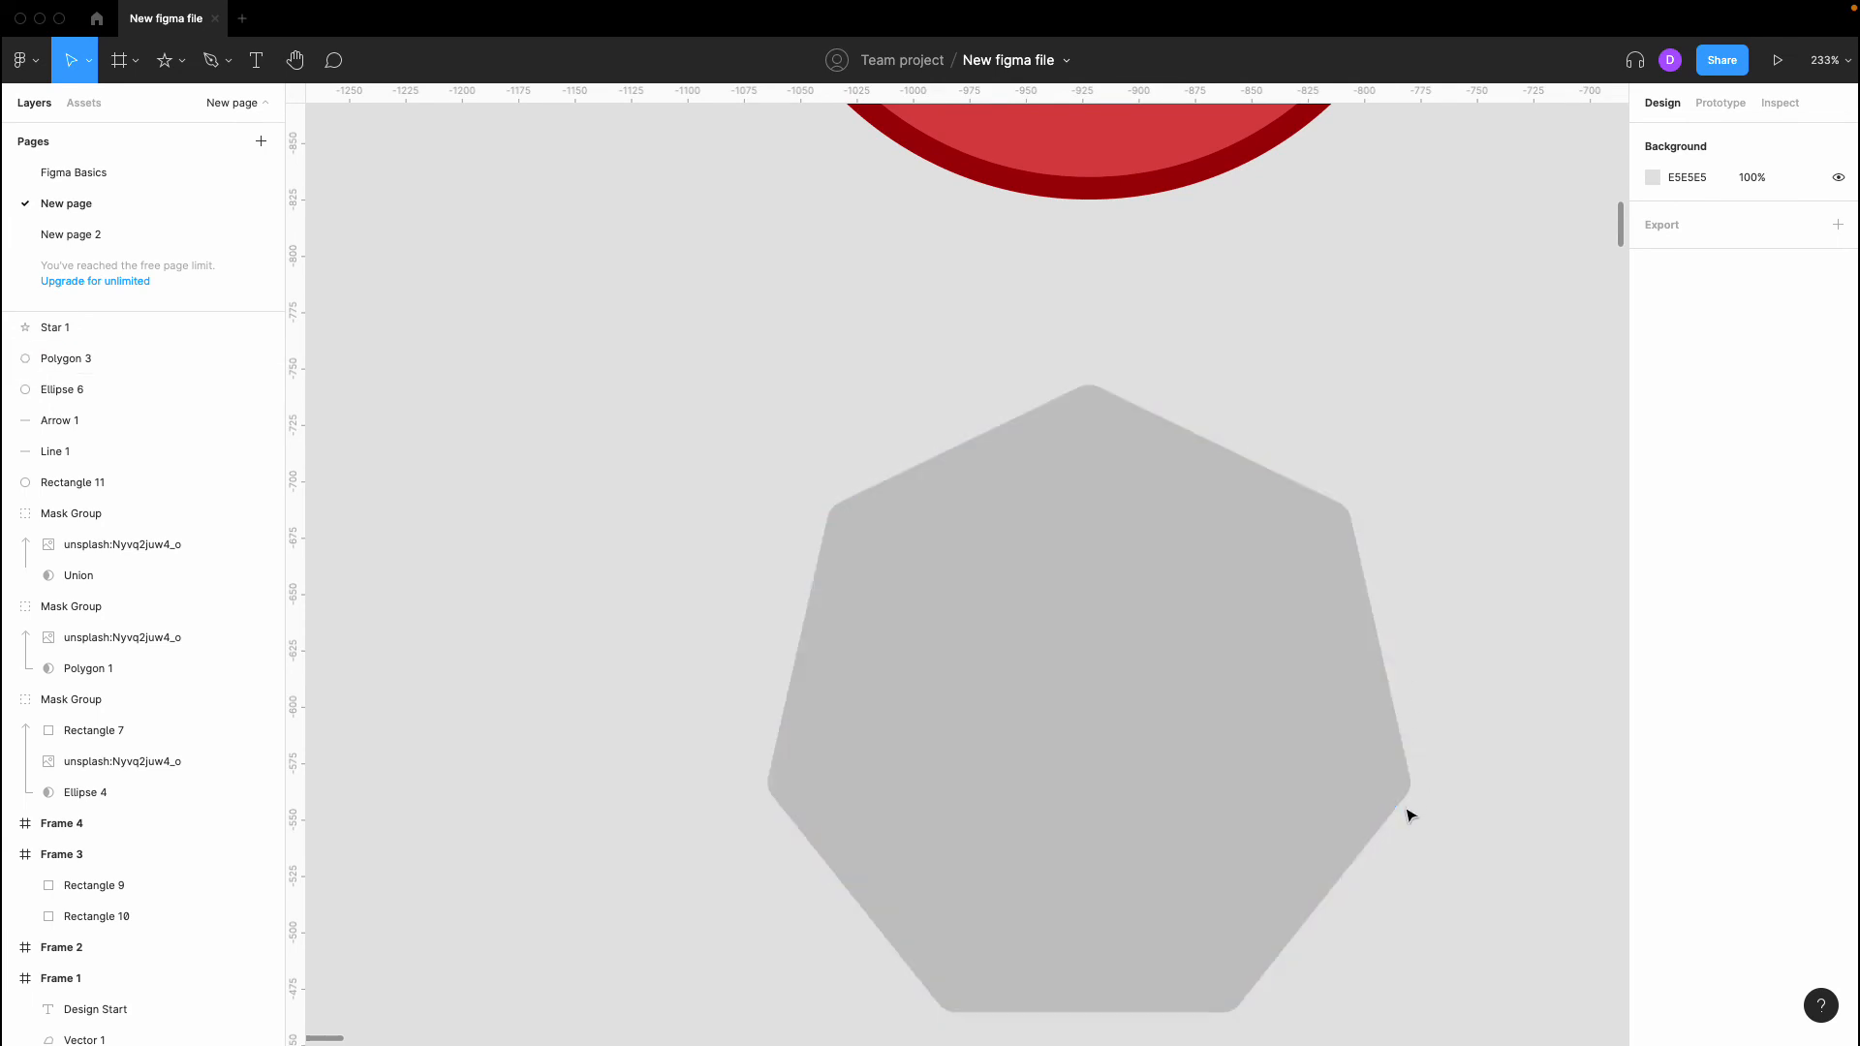
{"action": "scroll", "coordinate": [1356, 872], "scroll_direction": "down", "scroll_amount": 3}
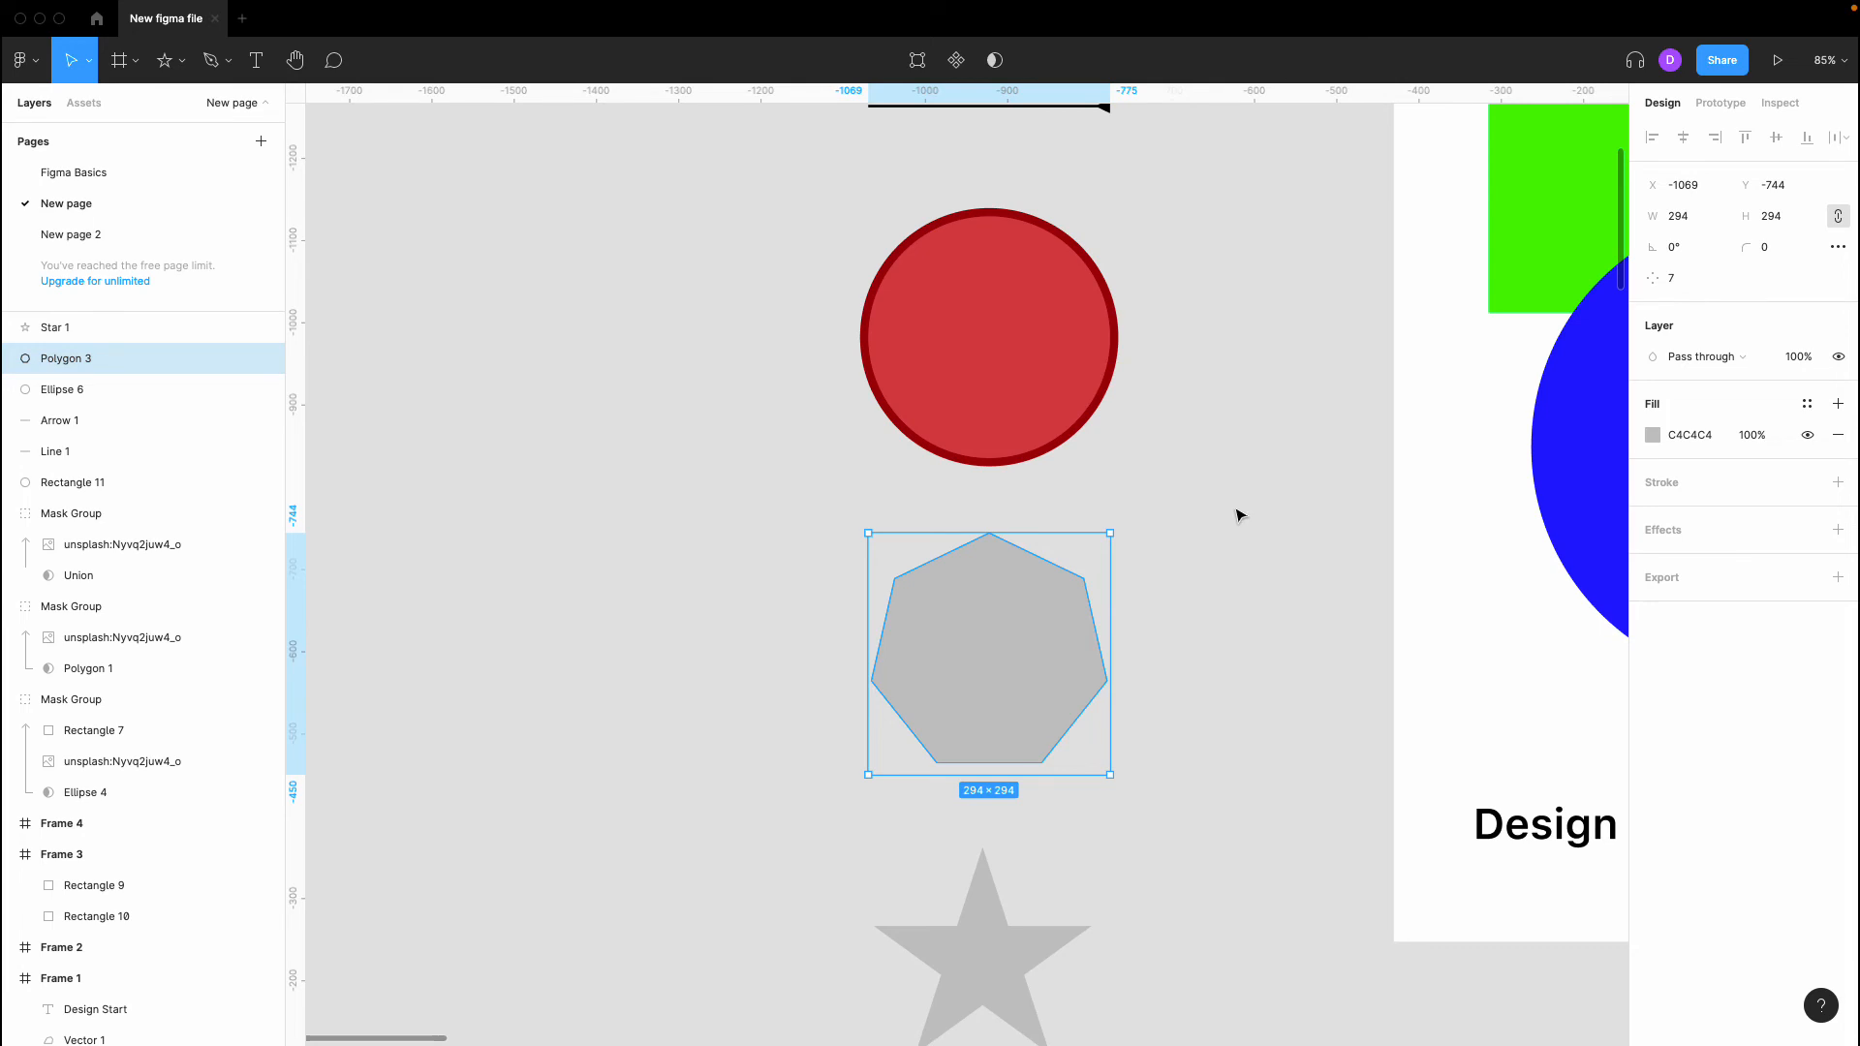
{"action": "left_click", "coordinate": [1235, 465]}
{"action": "scroll", "coordinate": [1082, 560], "scroll_direction": "down", "scroll_amount": 1}
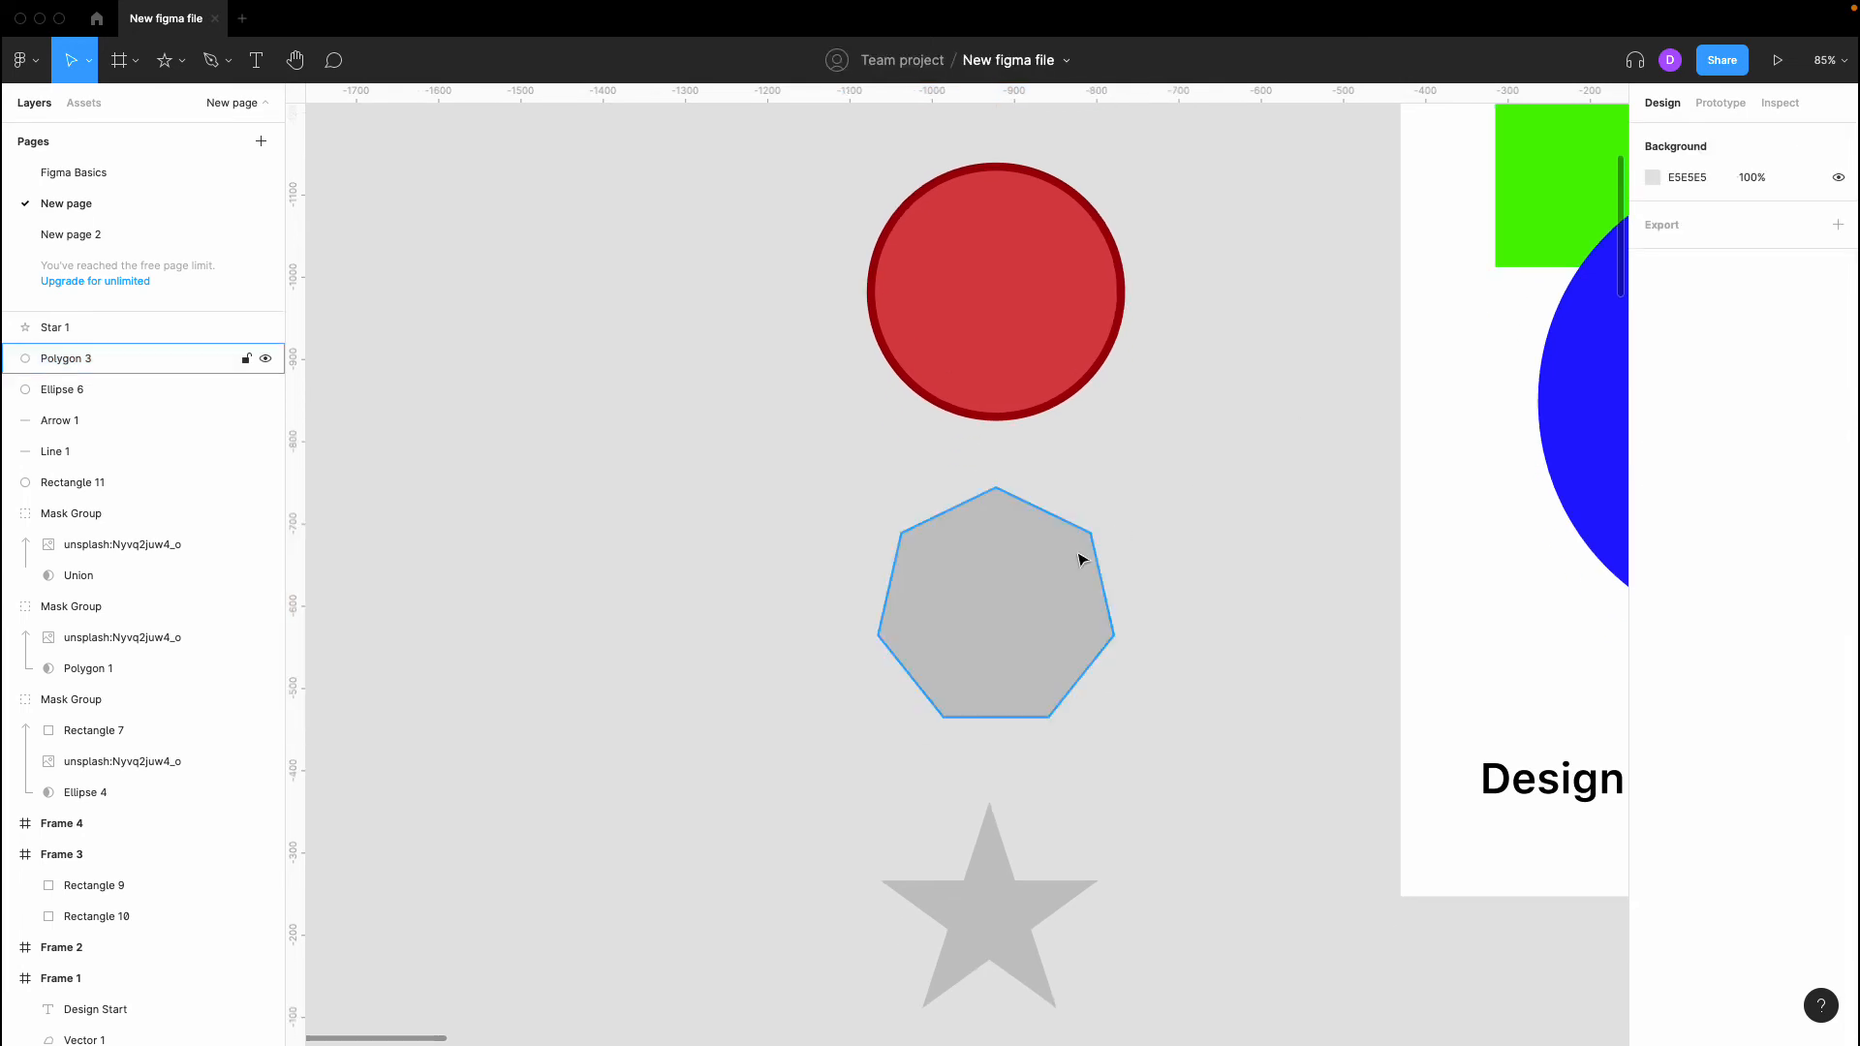
Enter vector editing on the heptagon, select its top vertex and both widest side vertices, and open their corner radius value
{"action": "scroll", "coordinate": [1078, 655], "scroll_direction": "up", "scroll_amount": 5}
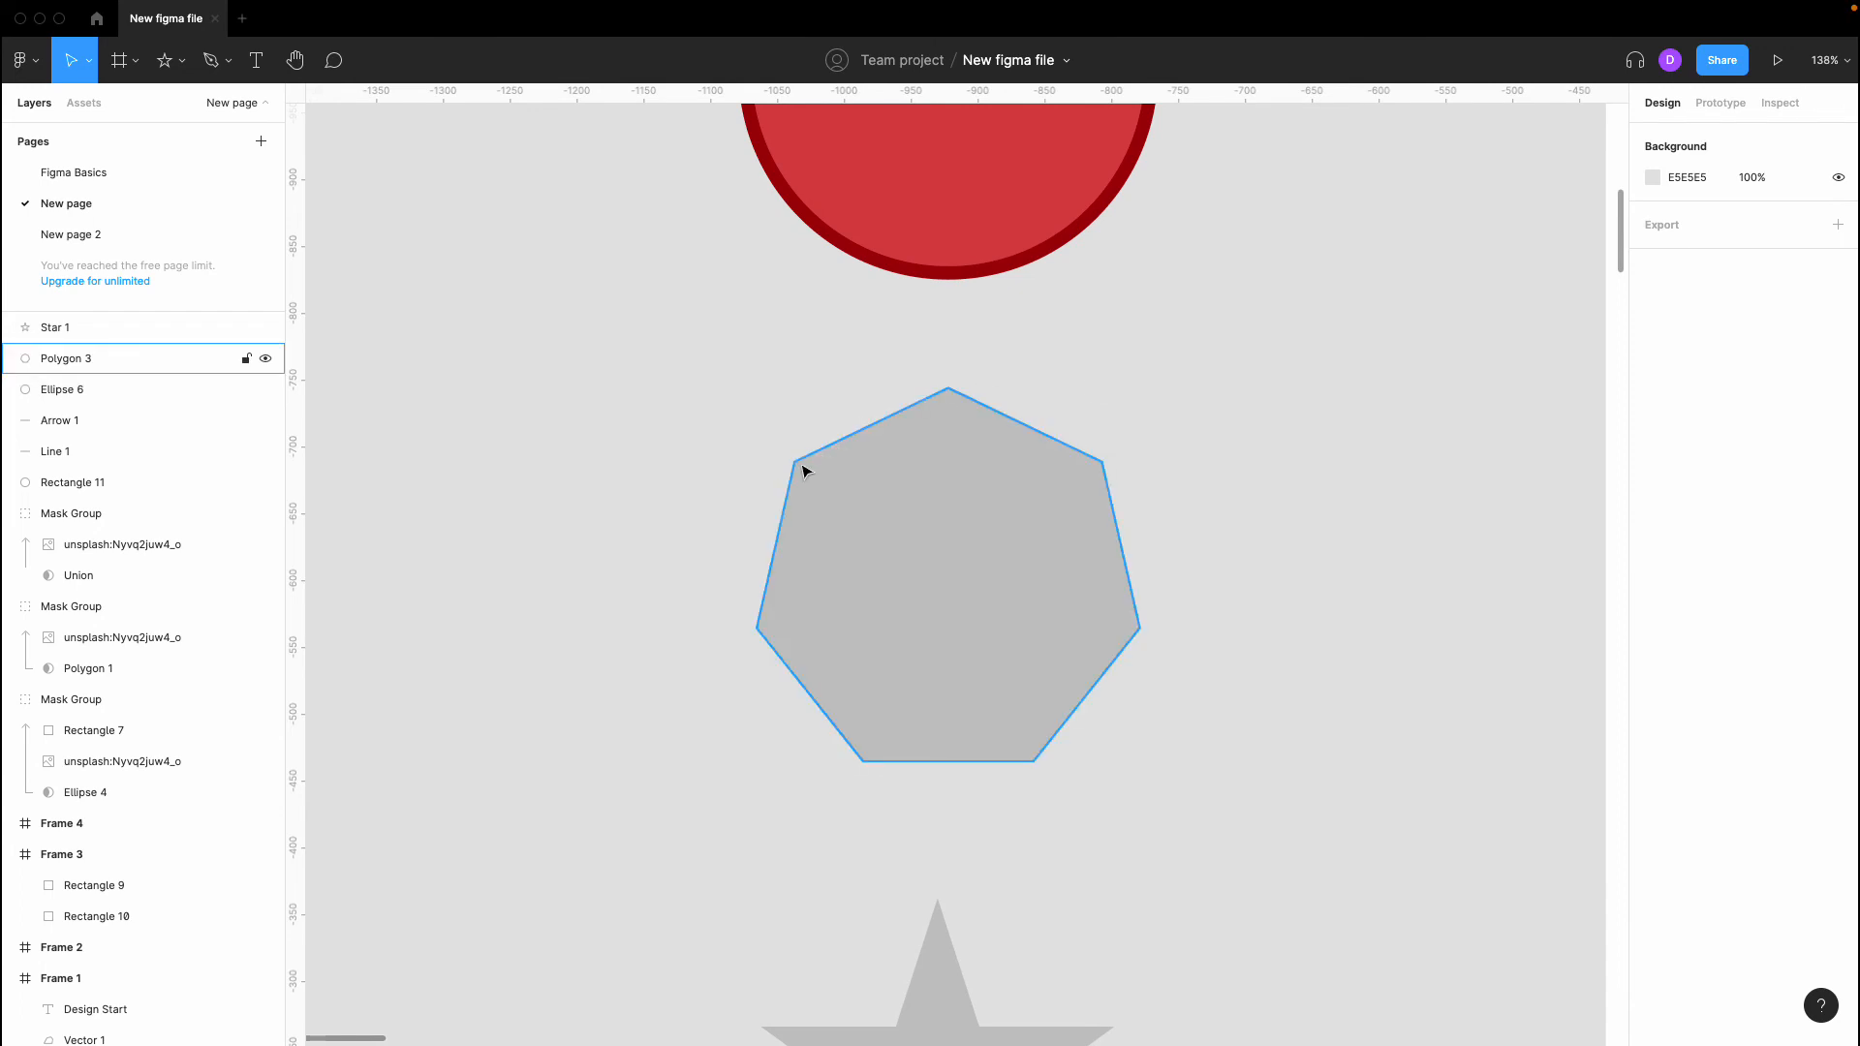
{"action": "double_click", "coordinate": [949, 438]}
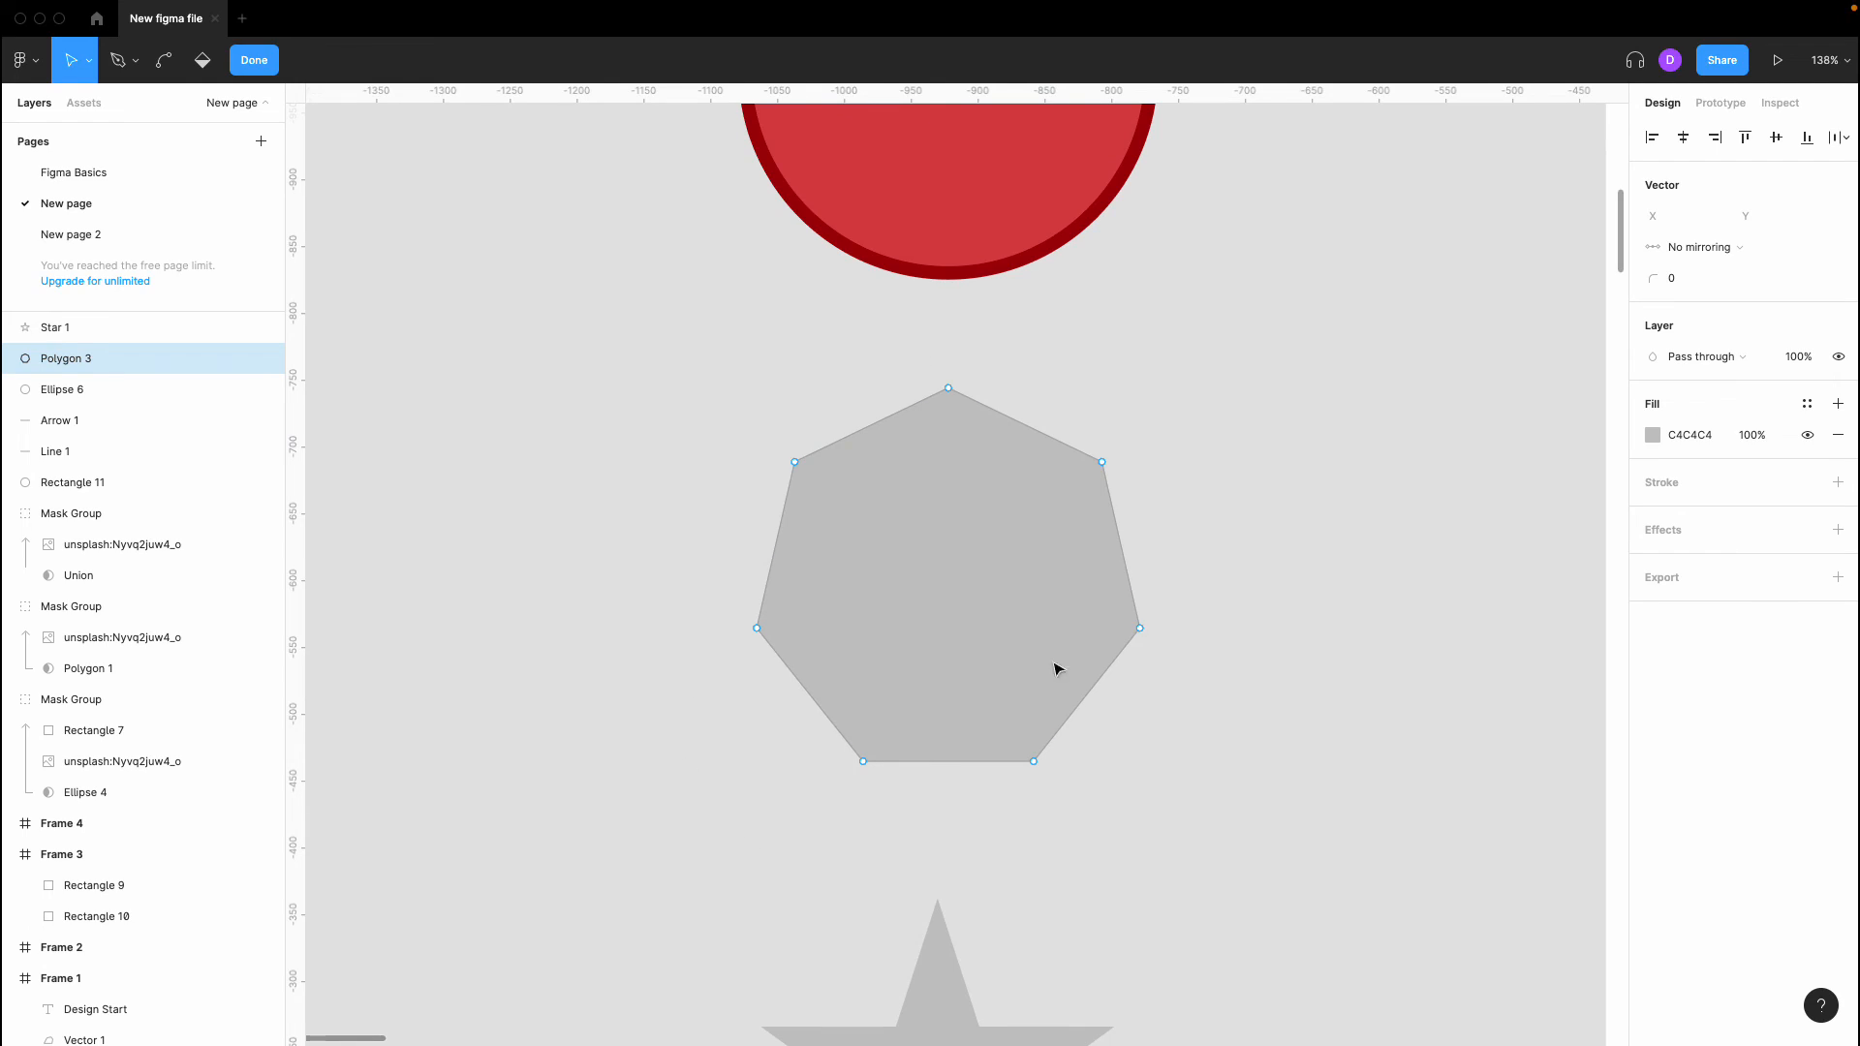
{"action": "left_click", "coordinate": [949, 389]}
{"action": "left_click", "coordinate": [1144, 628], "text": "shift"}
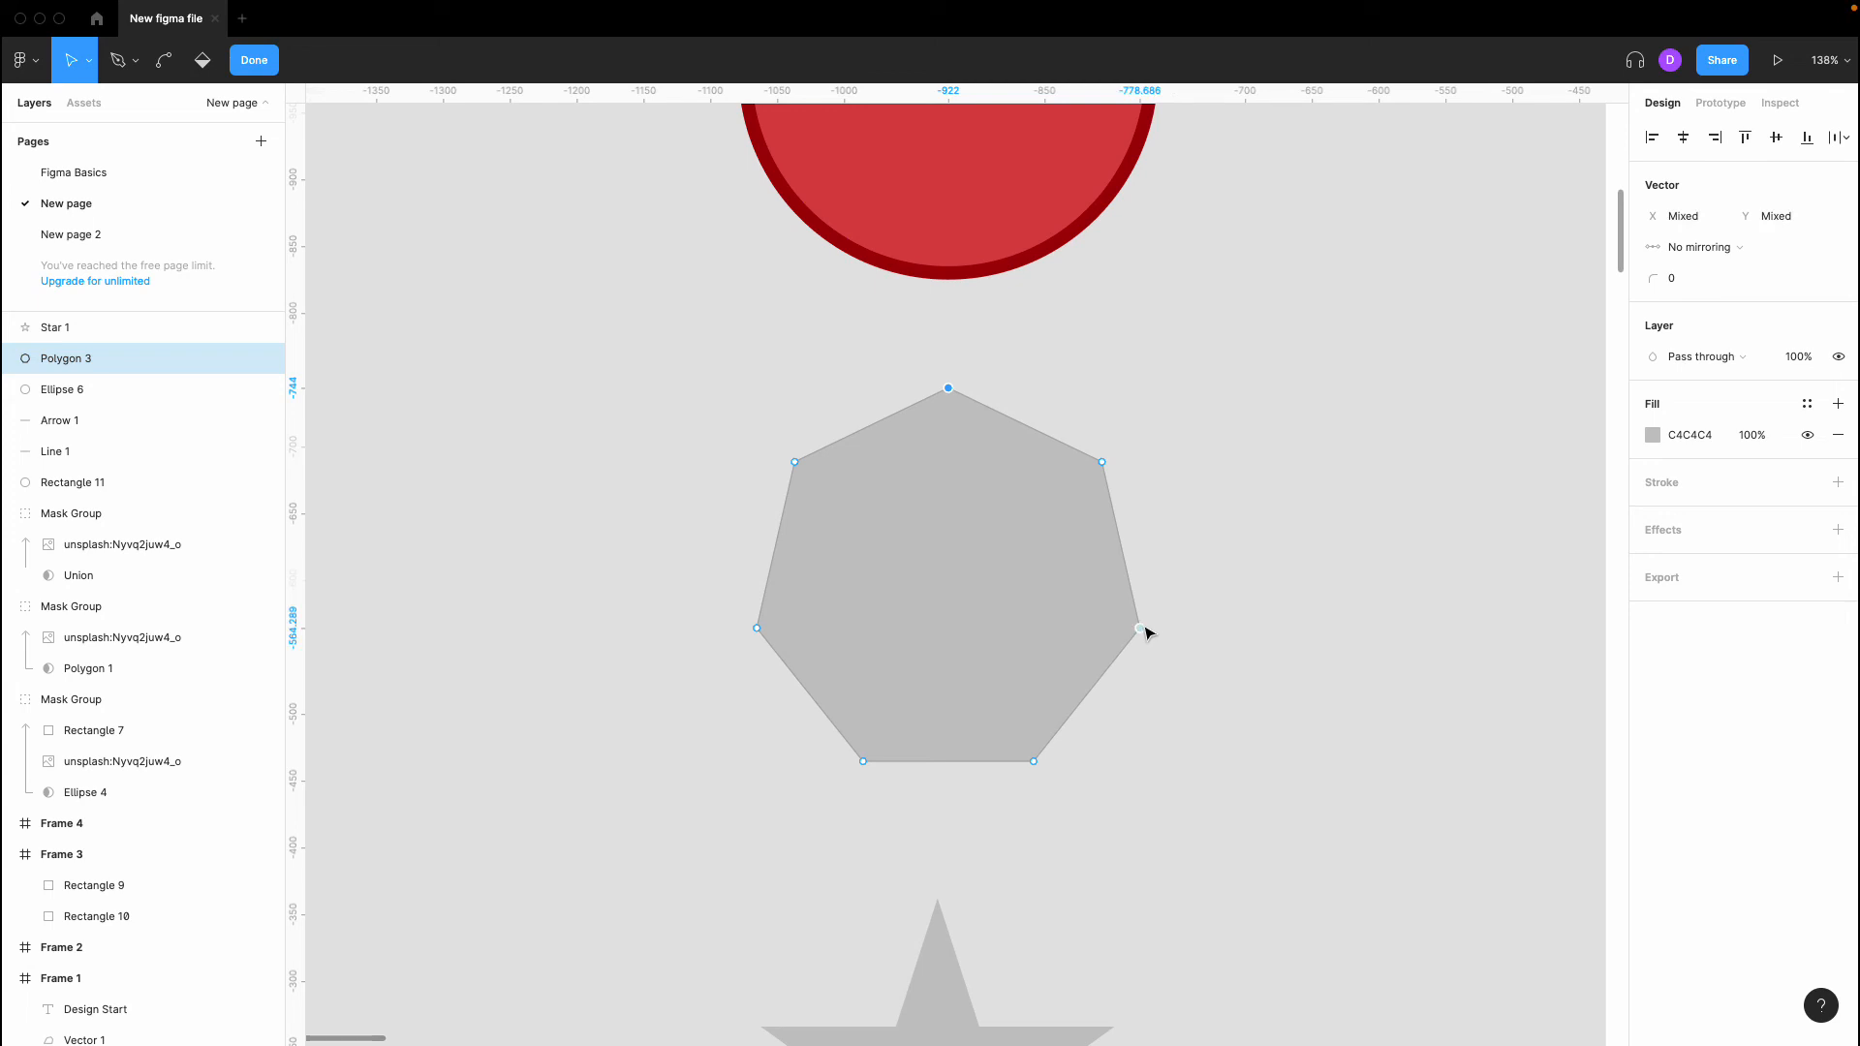
{"action": "left_click", "coordinate": [758, 630], "text": "shift"}
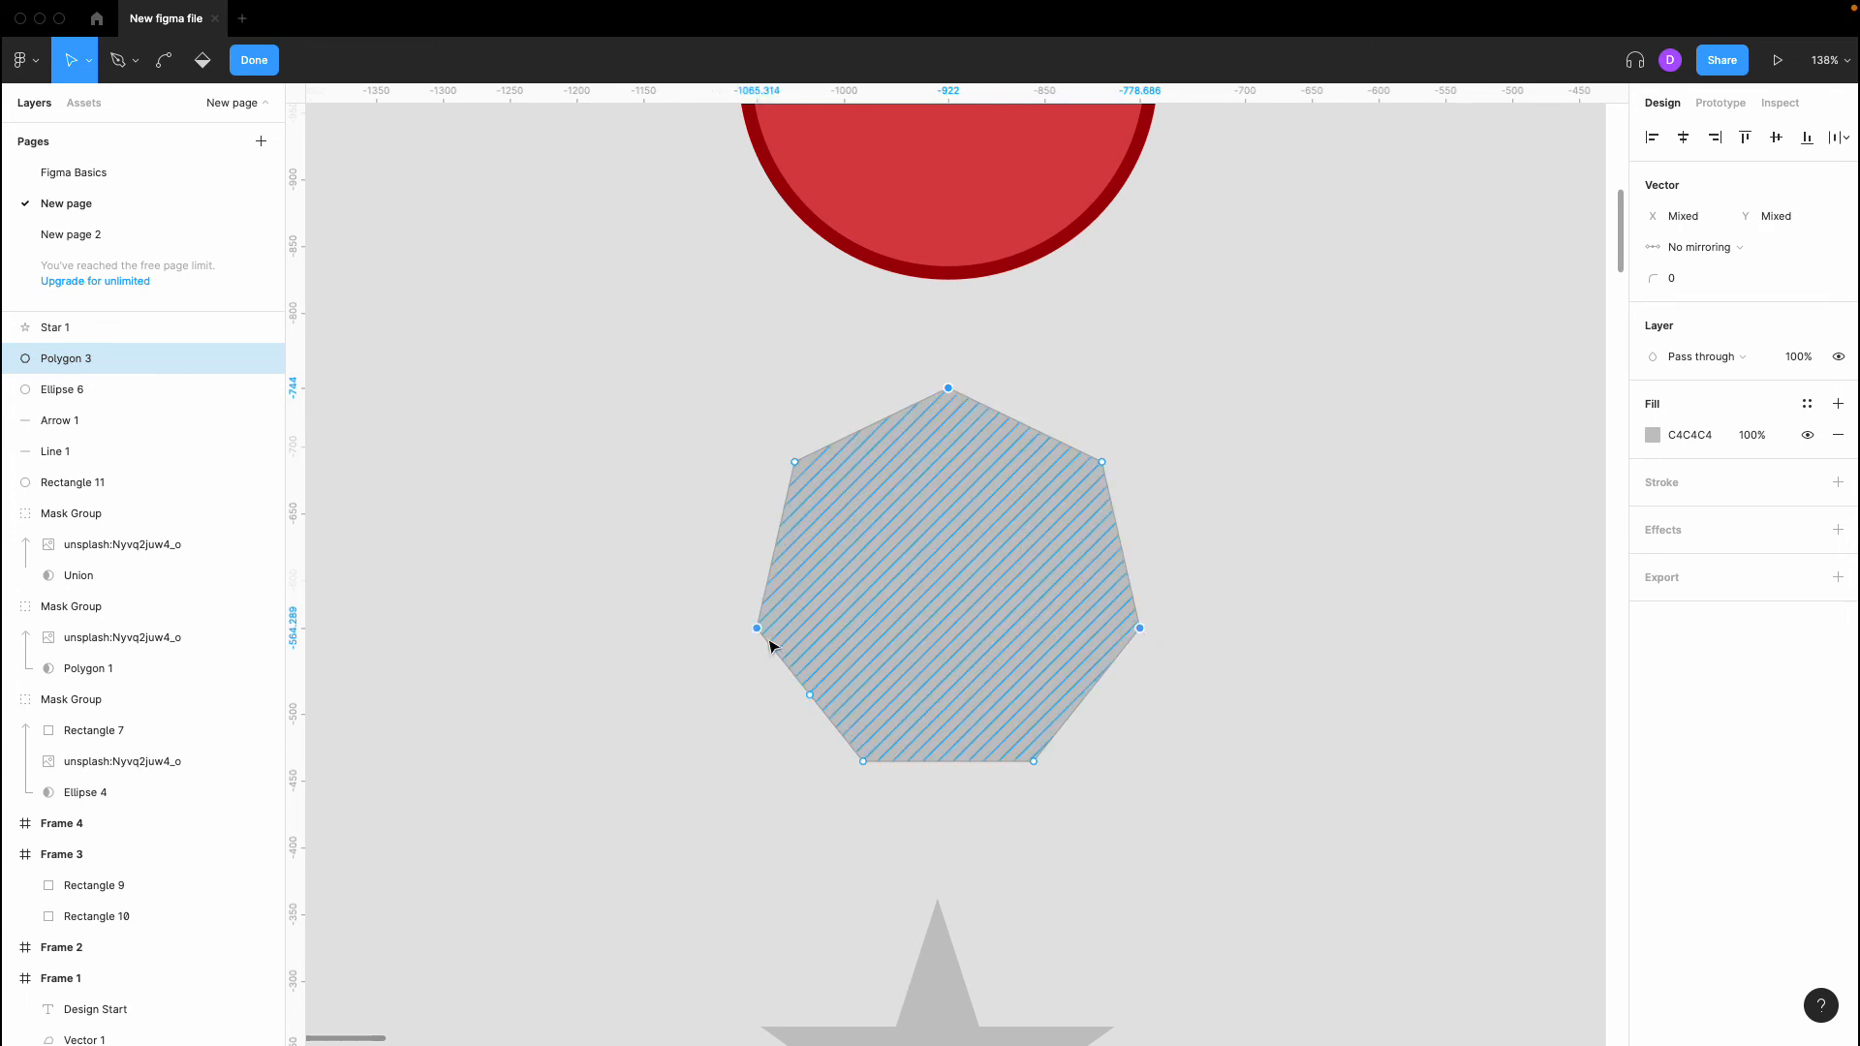
{"action": "left_click", "coordinate": [1685, 285]}
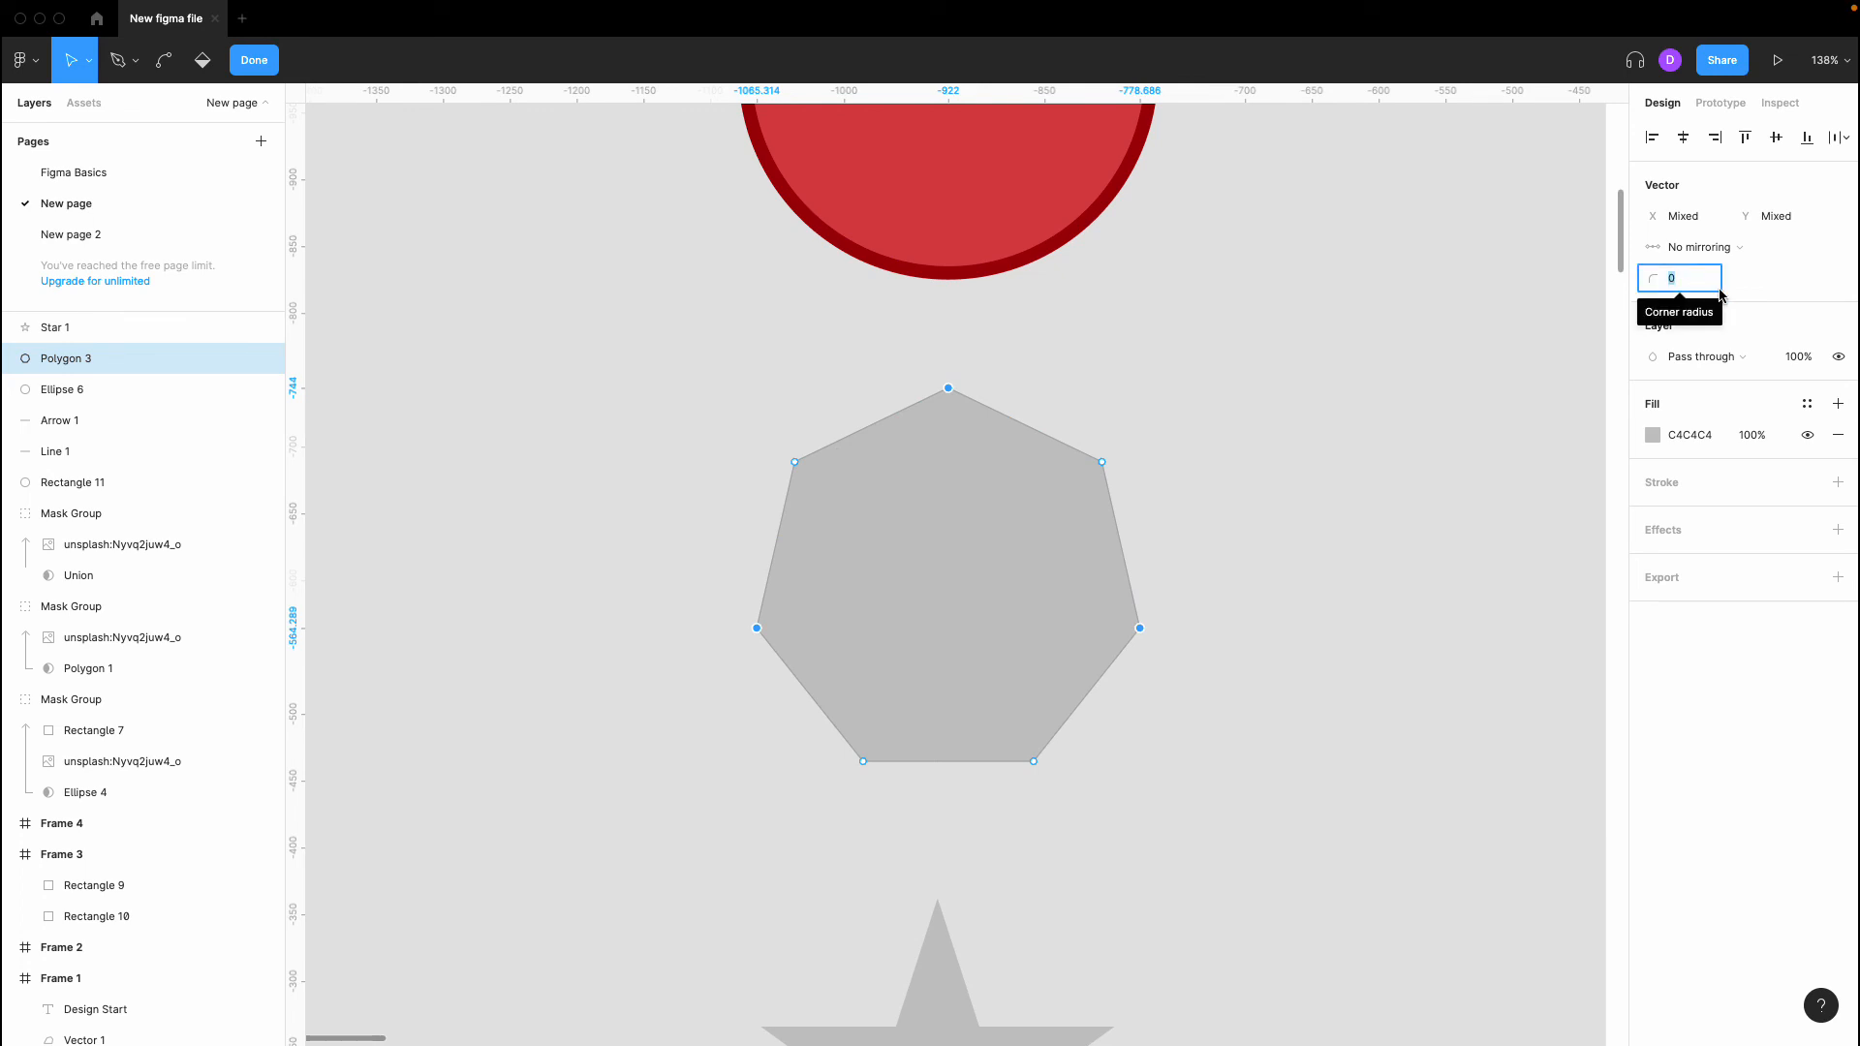
{"action": "key", "text": "Escape"}
{"action": "key", "text": "Escape"}
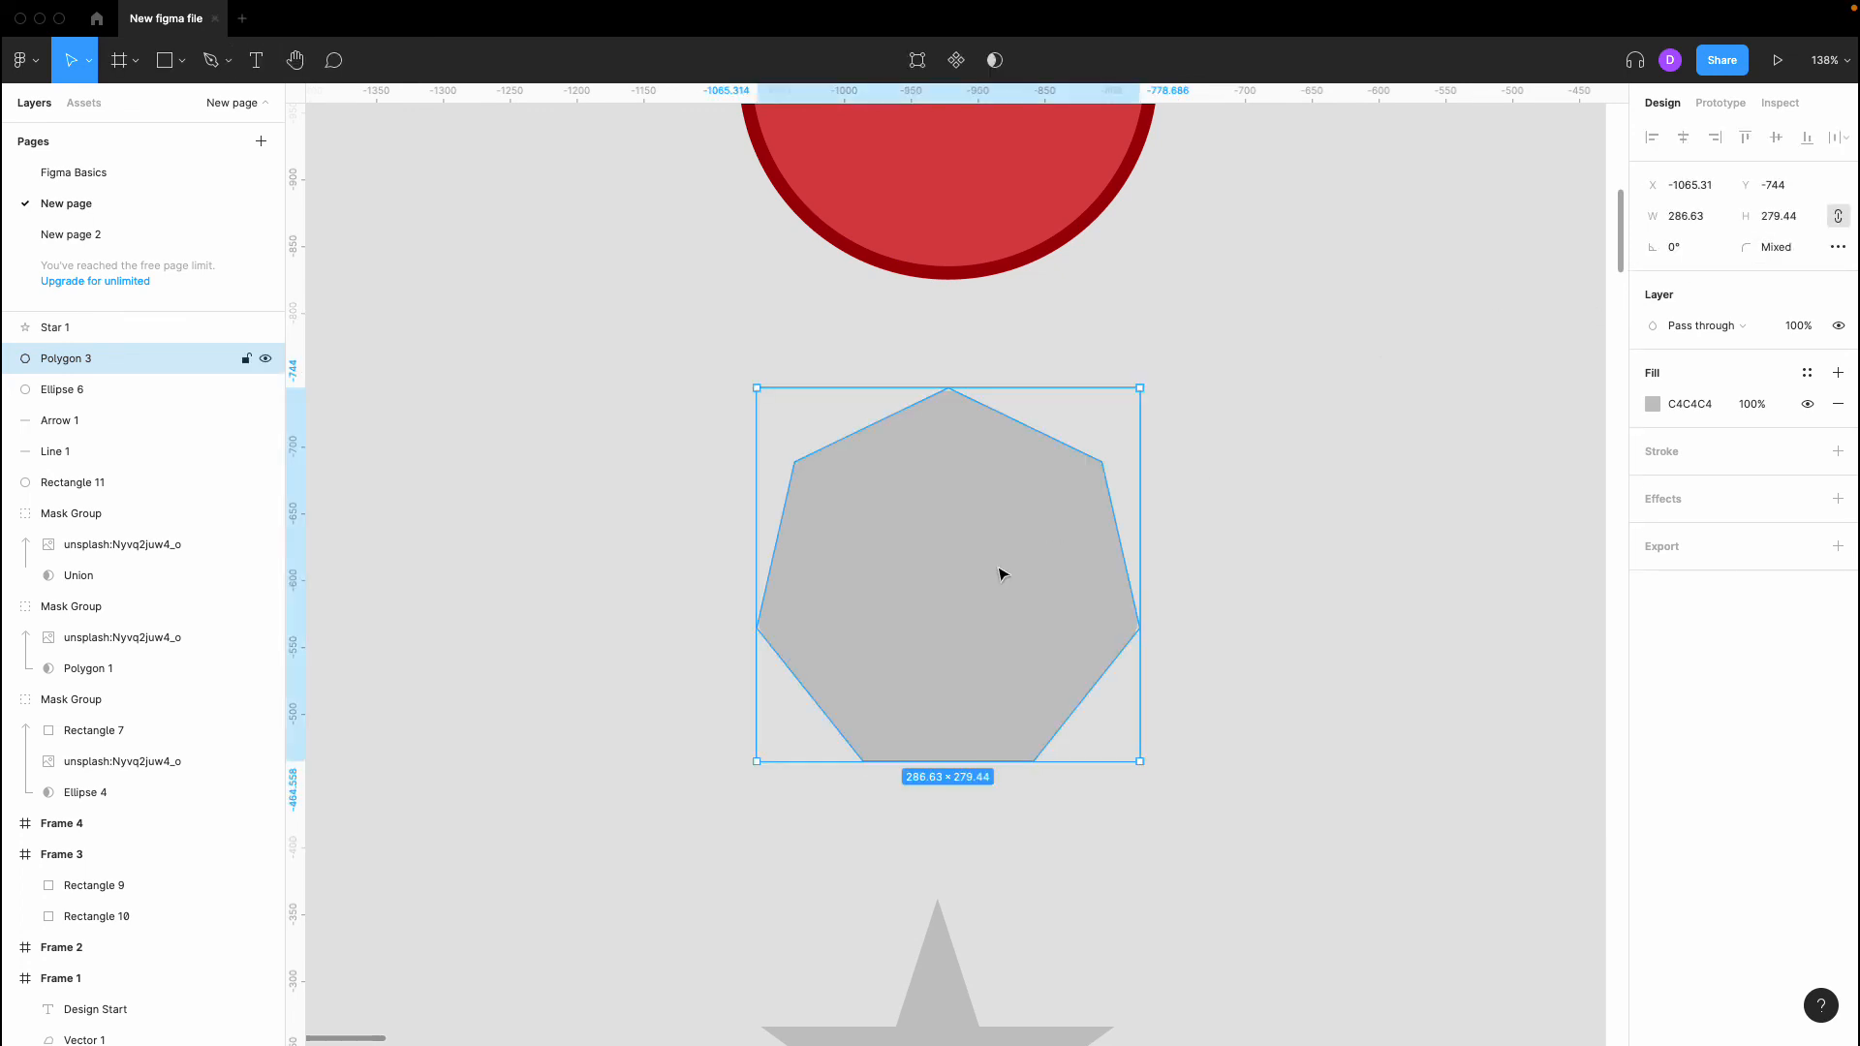
{"action": "scroll", "coordinate": [1055, 547], "scroll_direction": "up", "scroll_amount": 3}
{"action": "left_click", "coordinate": [1026, 262]}
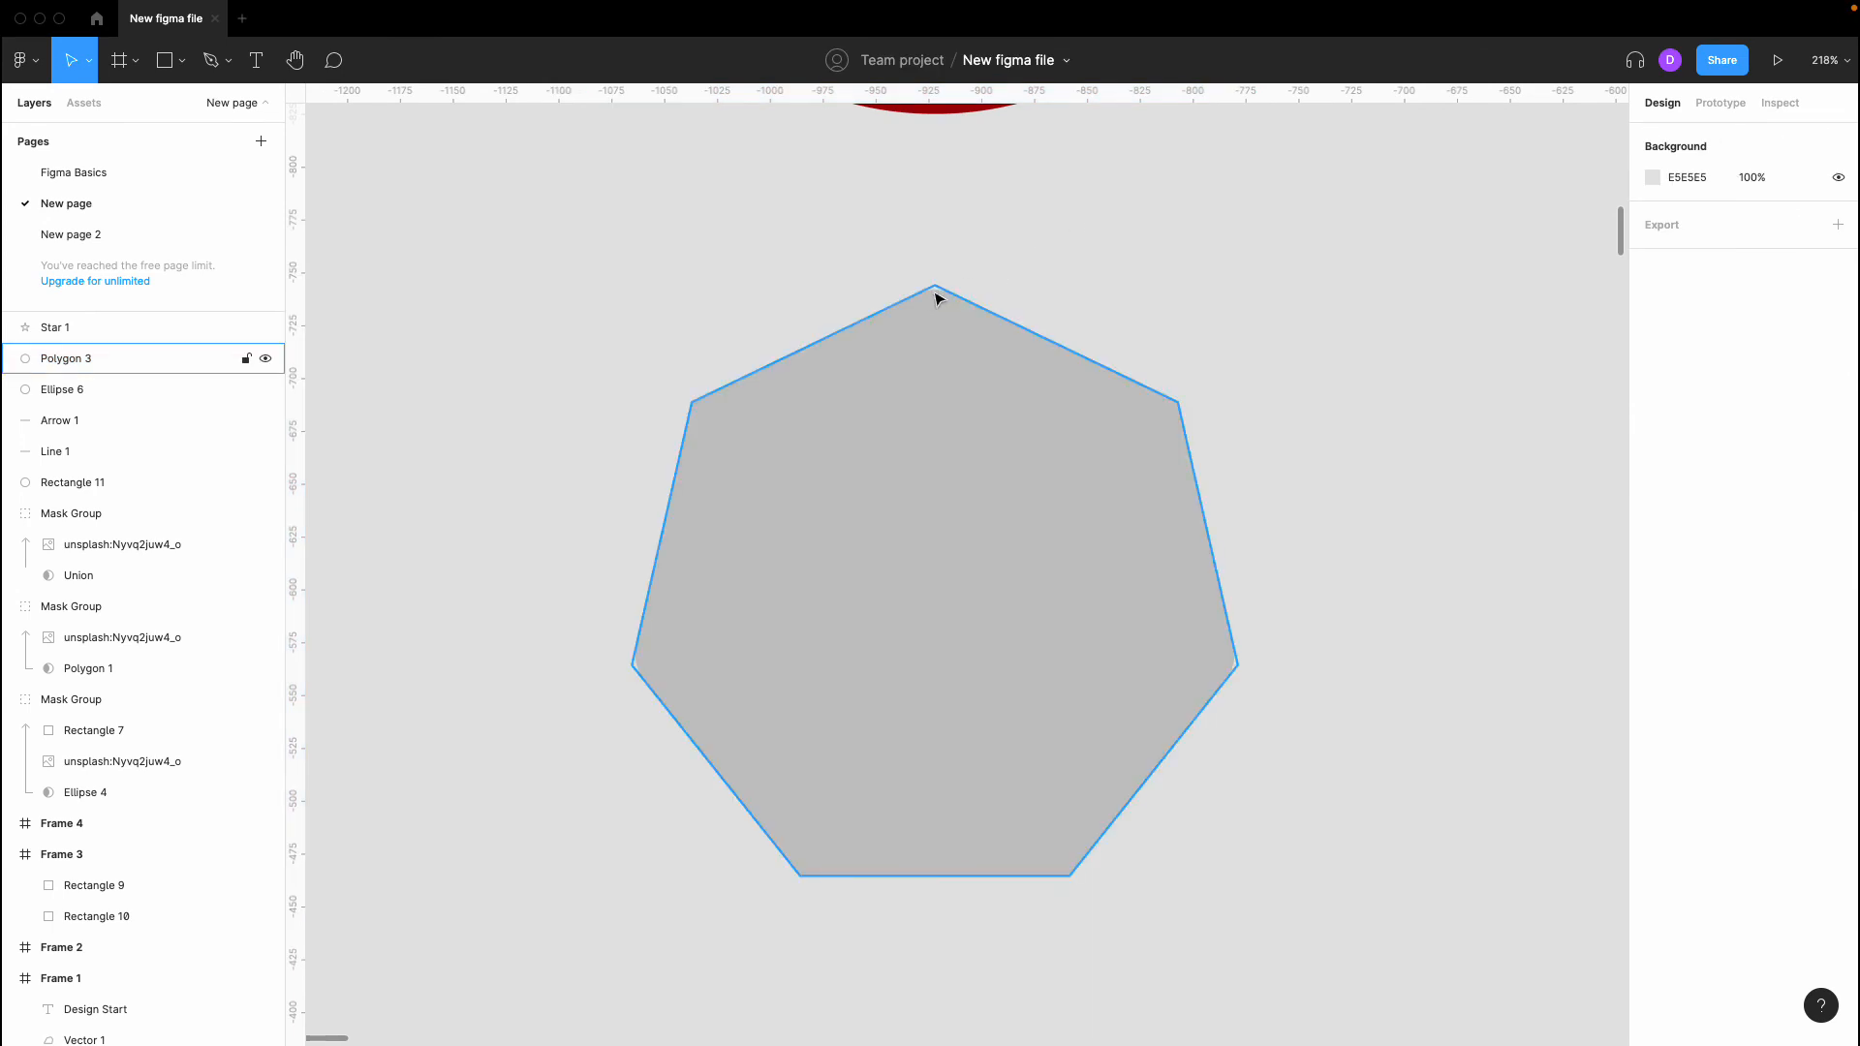
{"action": "double_click", "coordinate": [1188, 406]}
{"action": "scroll", "coordinate": [1258, 391], "scroll_direction": "down", "scroll_amount": 5}
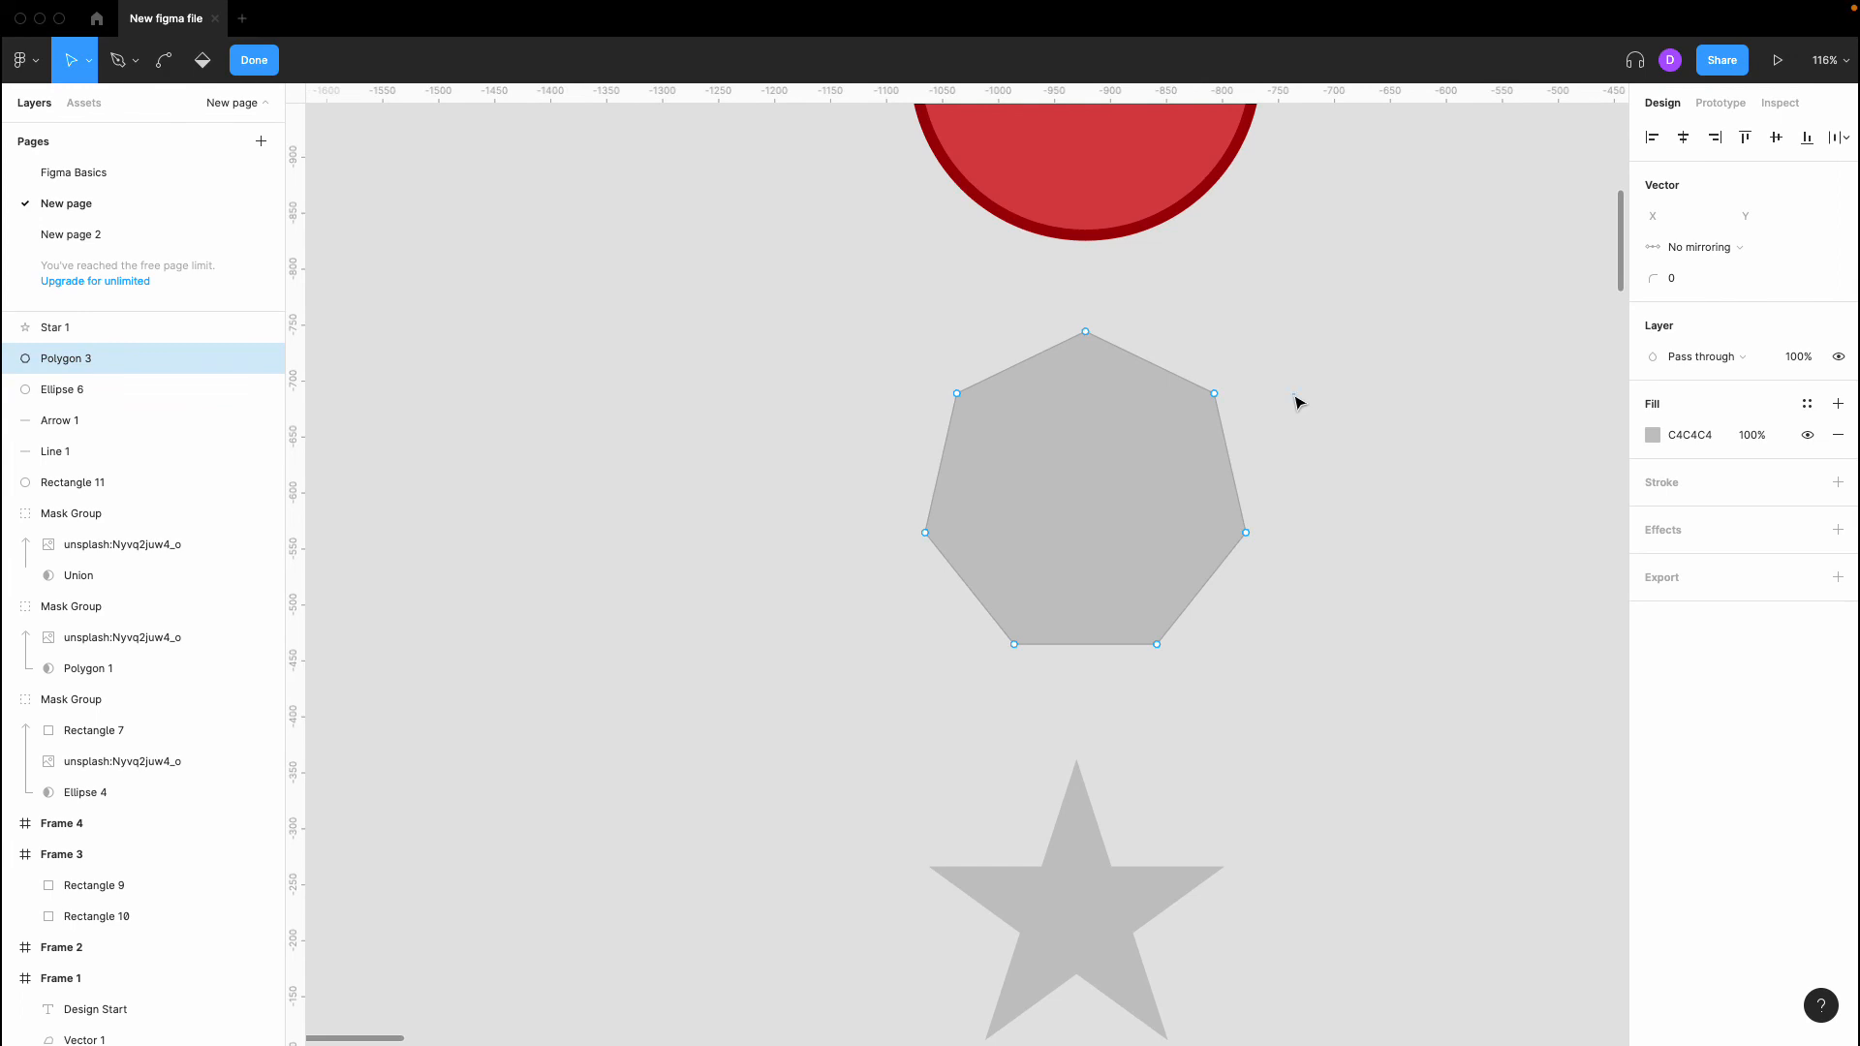
{"action": "key", "text": "Escape"}
{"action": "scroll", "coordinate": [1299, 474], "scroll_direction": "down", "scroll_amount": 4}
{"action": "key", "text": "Escape"}
Raise the grey star's point count by a few steps and lower it to 4
{"action": "left_click", "coordinate": [1003, 610]}
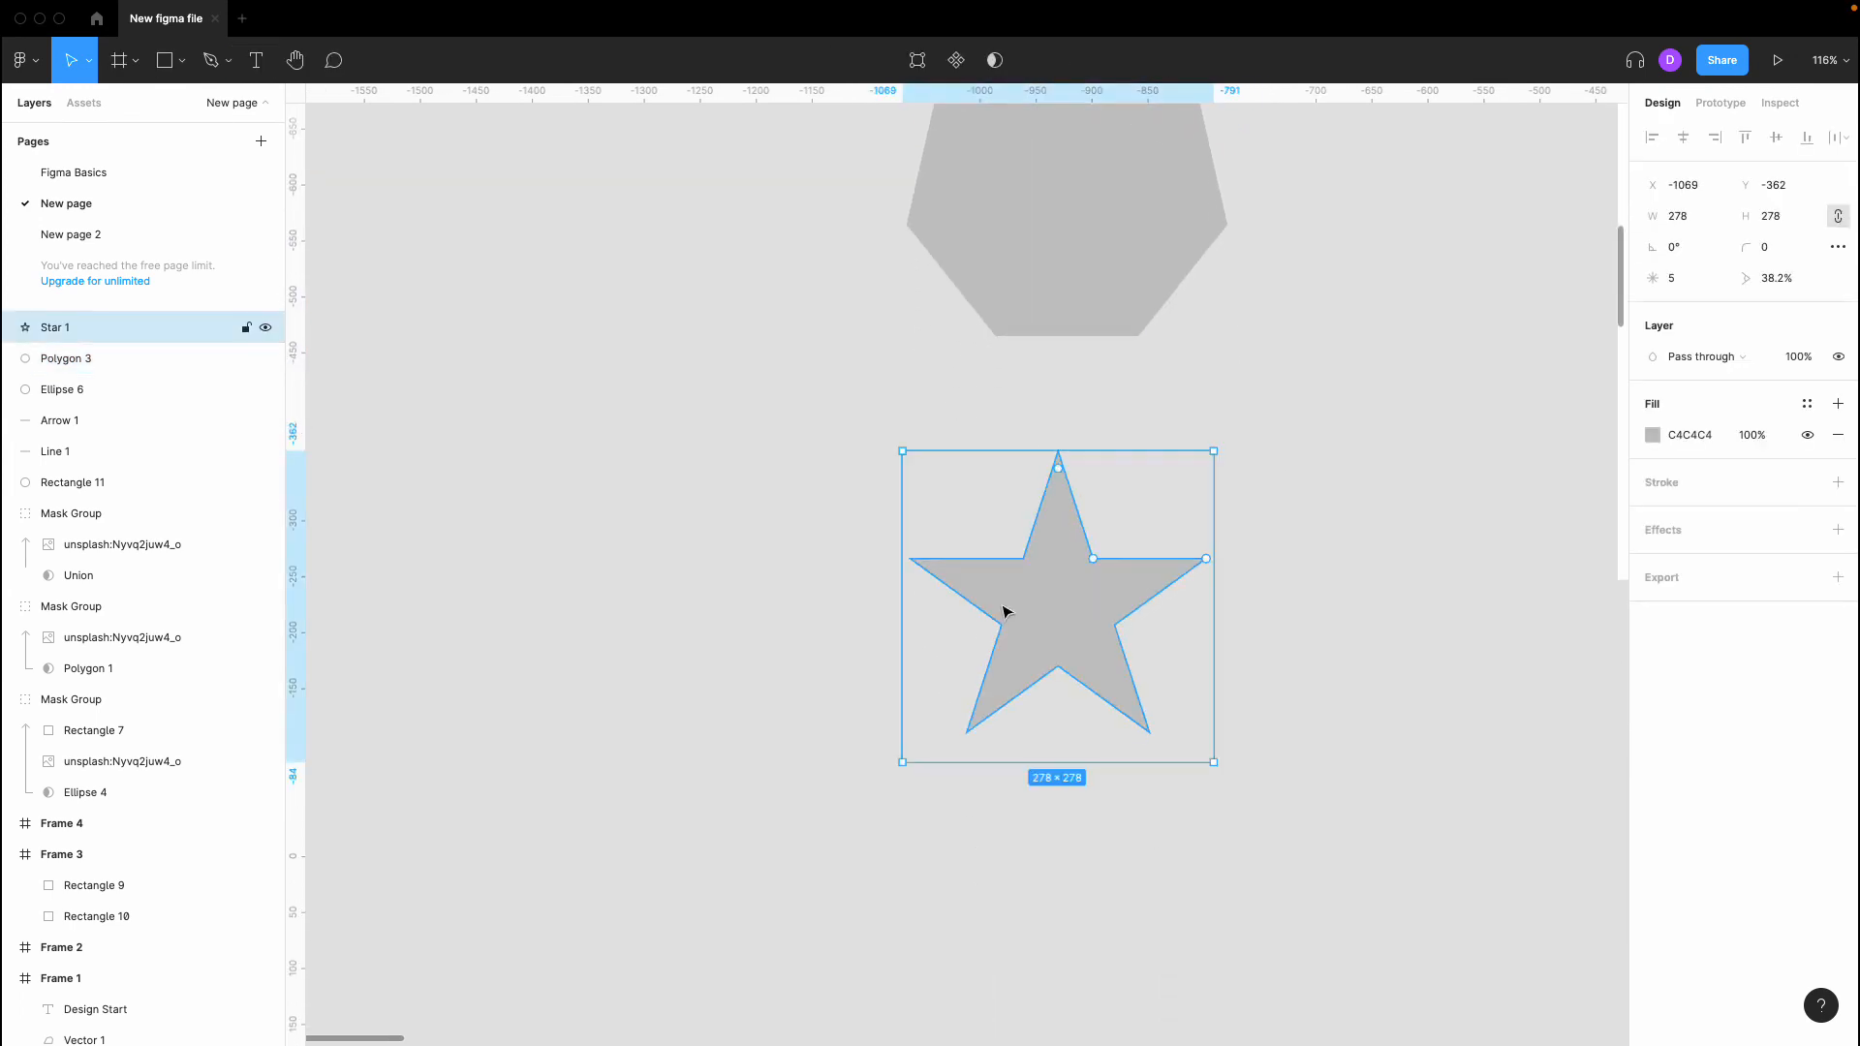
{"action": "scroll", "coordinate": [1379, 436], "scroll_direction": "up", "scroll_amount": 2}
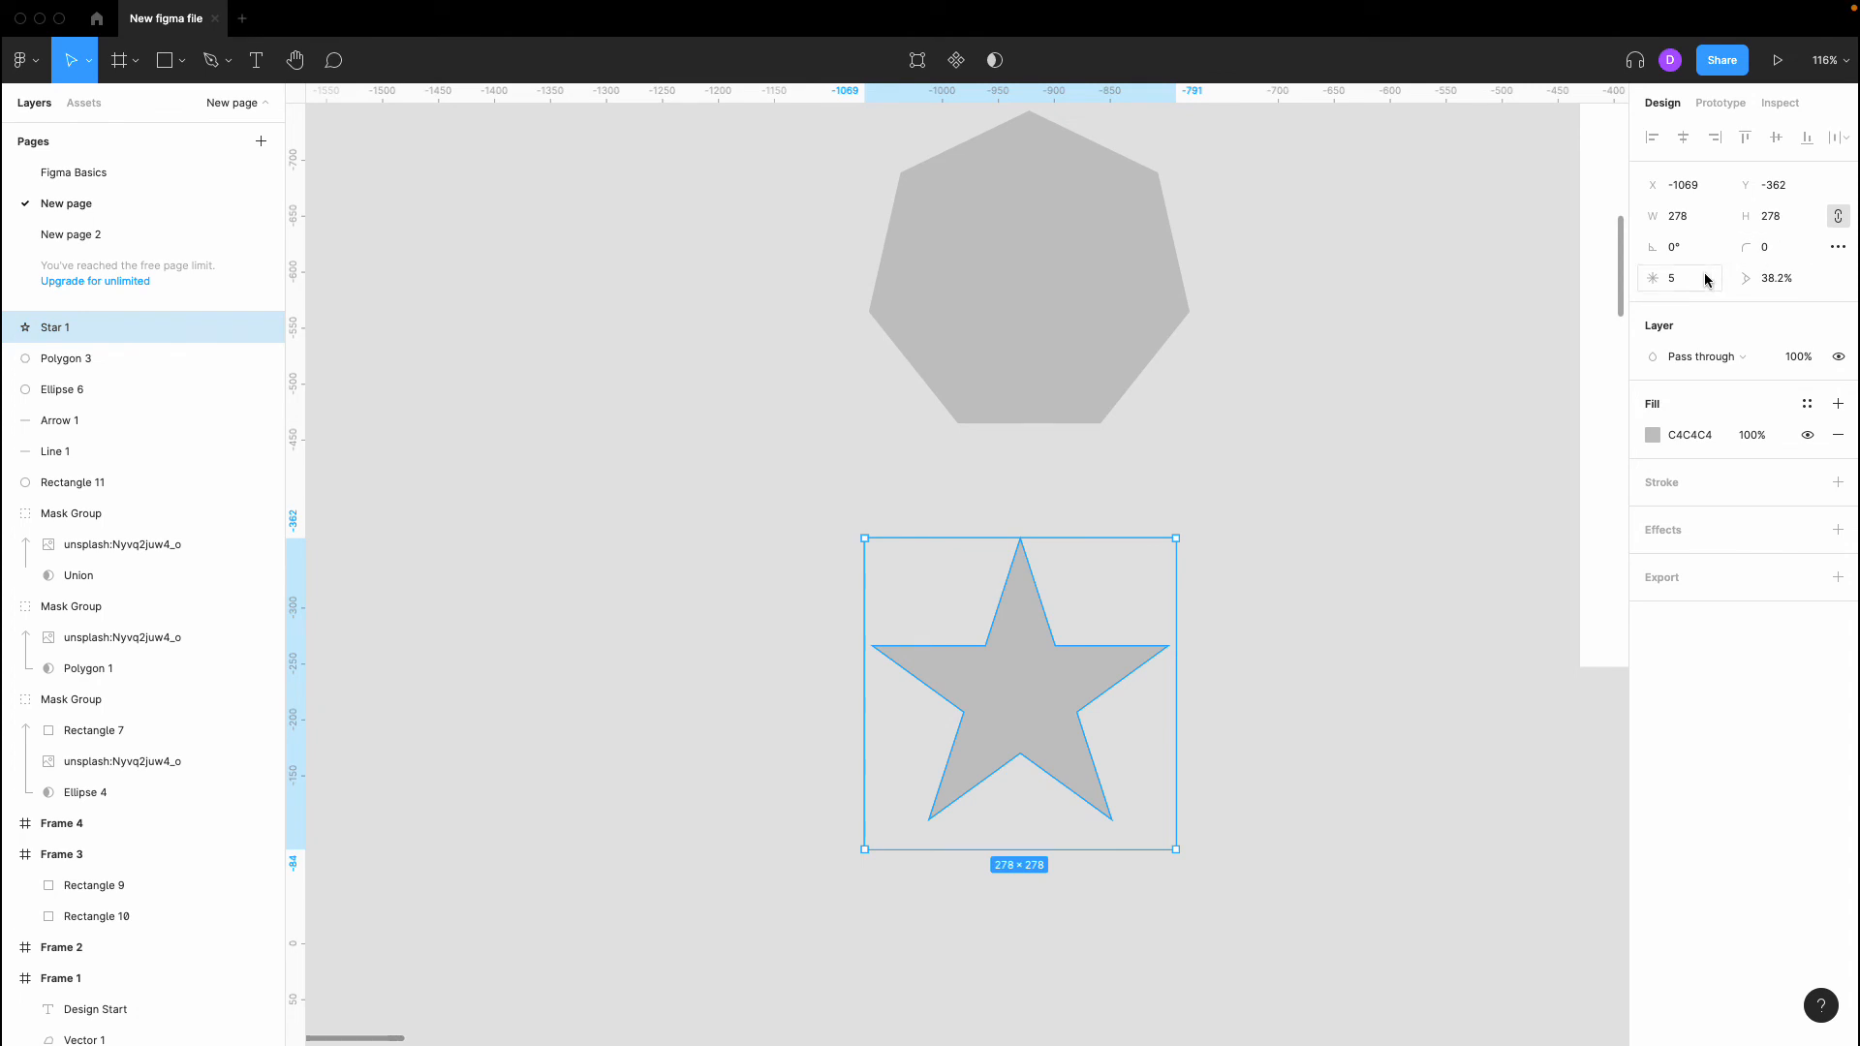
{"action": "left_click", "coordinate": [1676, 279]}
{"action": "key", "text": "Up"}
{"action": "key", "text": "Up"}
{"action": "key", "text": "Up"}
{"action": "key", "text": "Down"}
{"action": "key", "text": "Down"}
{"action": "key", "text": "Down"}
{"action": "key", "text": "Down"}
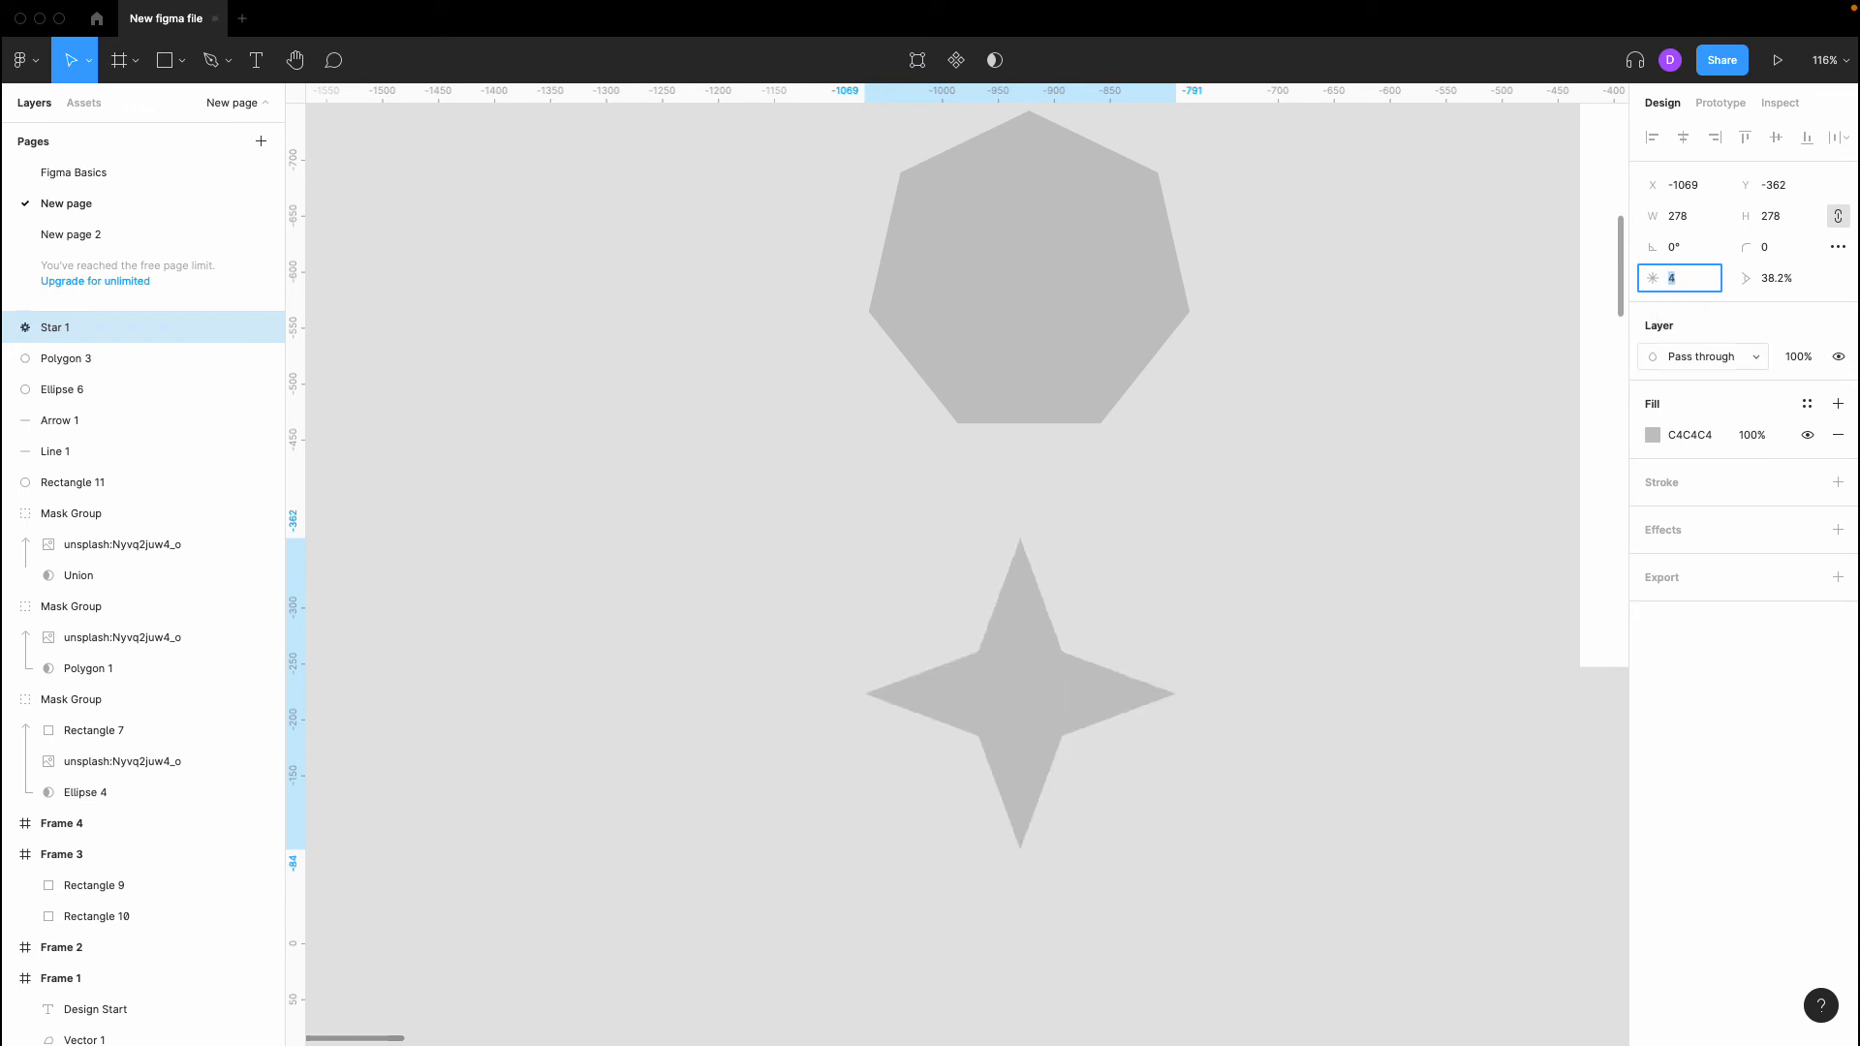
Try higher point counts on the four-pointed star, return it to 4 and deselect it
{"action": "key", "text": "Up"}
{"action": "key", "text": "Up"}
{"action": "key", "text": "Up"}
{"action": "key", "text": "Down"}
{"action": "key", "text": "Down"}
{"action": "key", "text": "Down"}
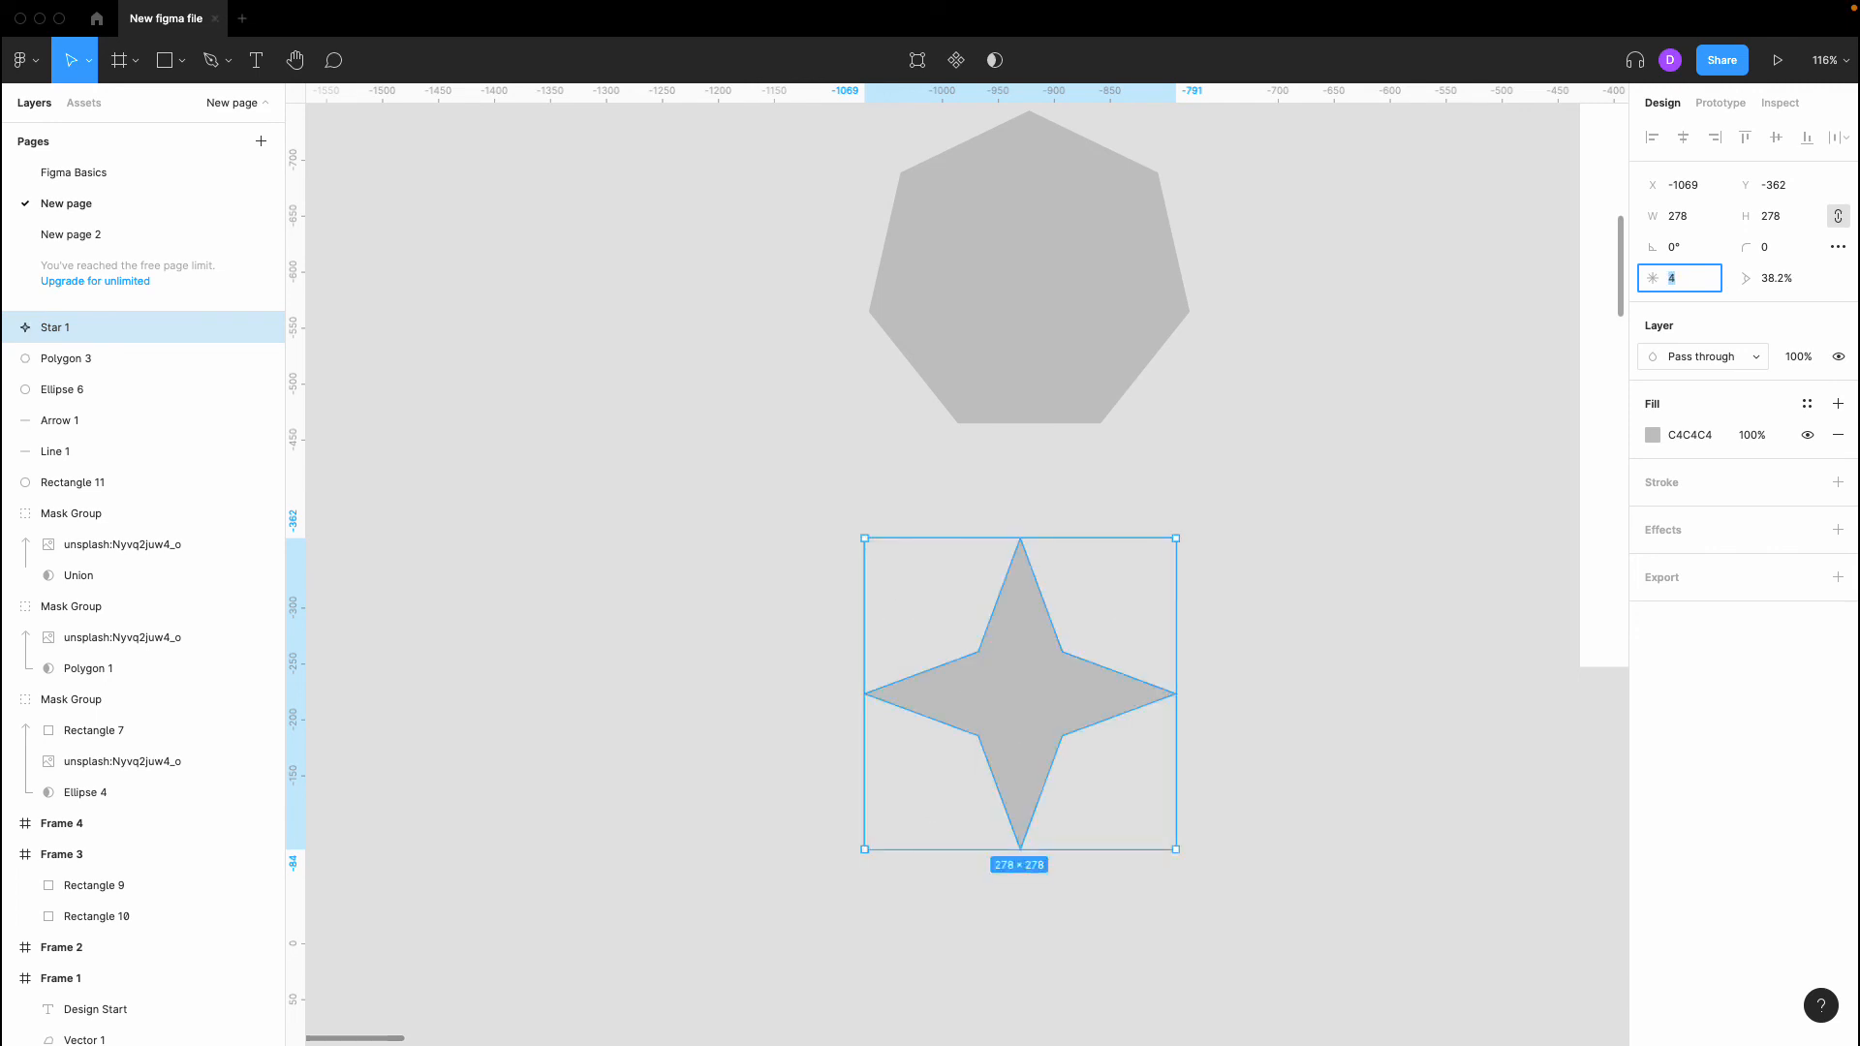
{"action": "left_click", "coordinate": [1233, 500]}
Move the four-pointed star slightly so that it is centred below the grey heptagon
{"action": "scroll", "coordinate": [1245, 501], "scroll_direction": "down", "scroll_amount": 3}
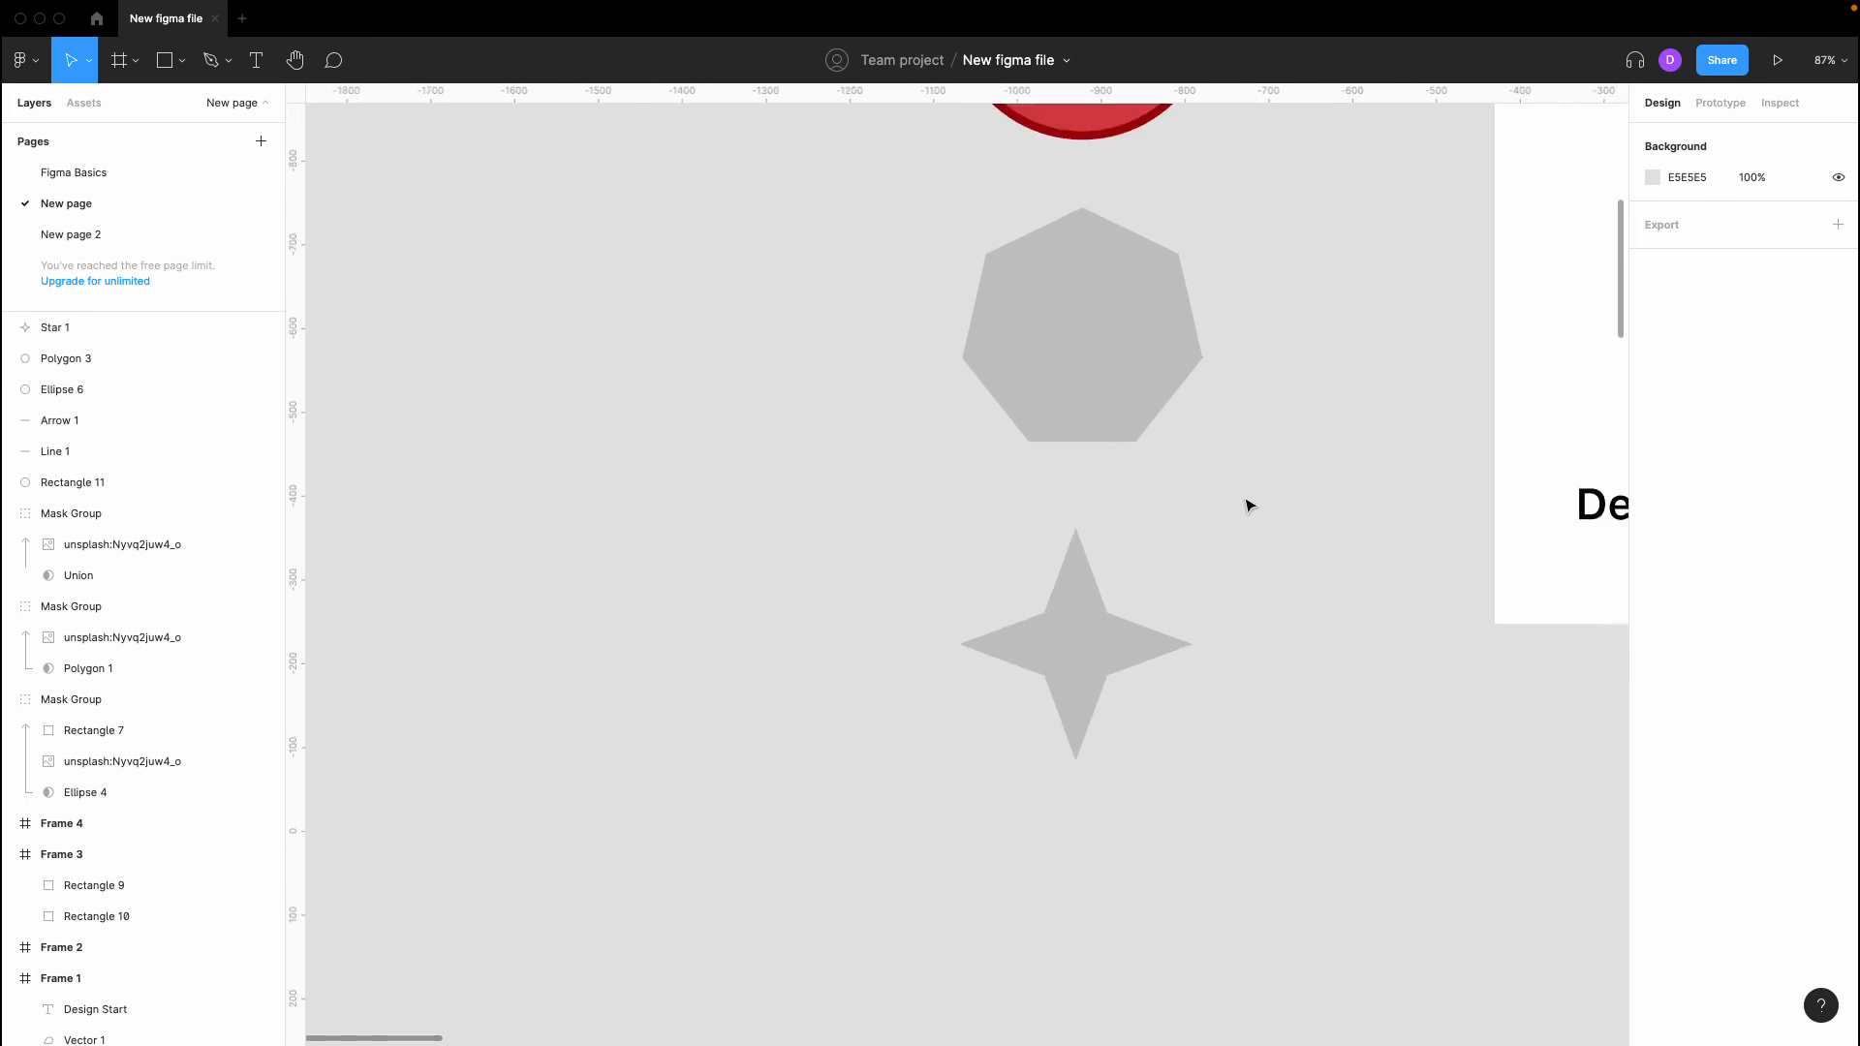
{"action": "scroll", "coordinate": [1247, 504], "scroll_direction": "down", "scroll_amount": 3}
{"action": "scroll", "coordinate": [1162, 455], "scroll_direction": "up", "scroll_amount": 1}
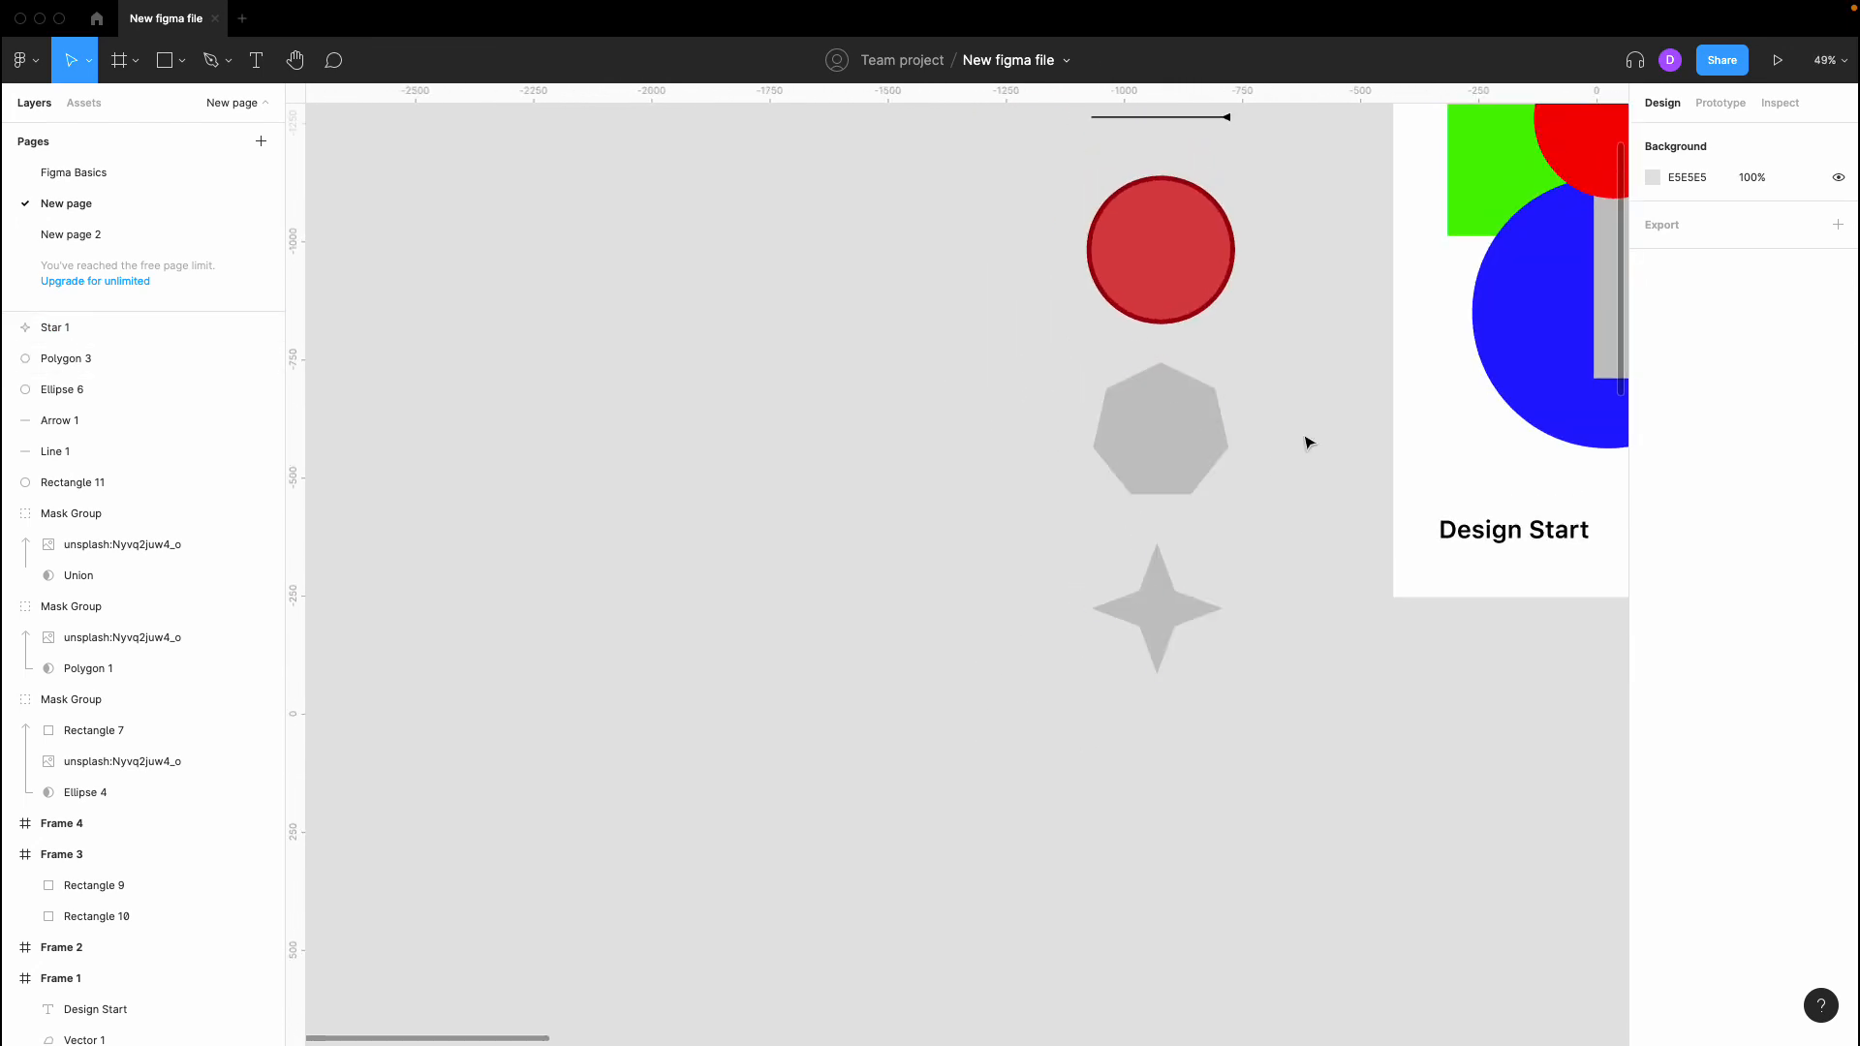
{"action": "scroll", "coordinate": [1308, 442], "scroll_direction": "up", "scroll_amount": 2}
{"action": "left_click", "coordinate": [1142, 685]}
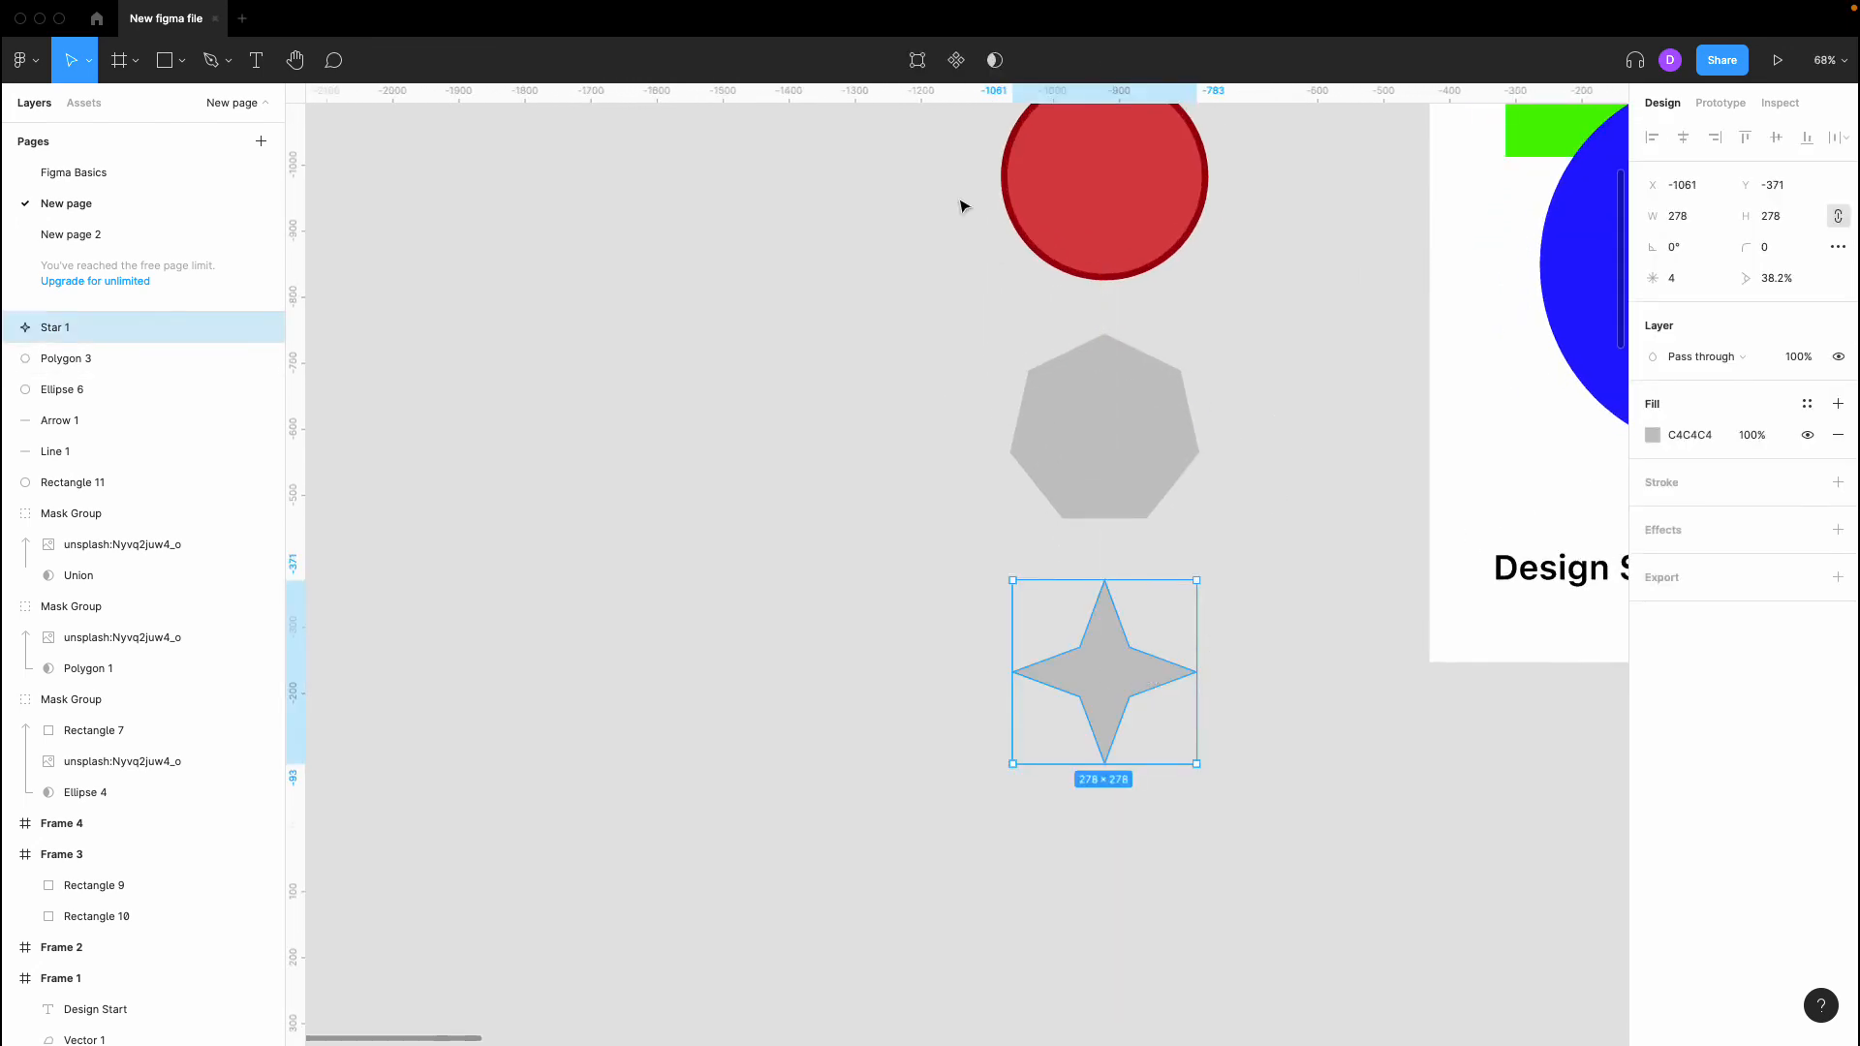
{"action": "left_click", "coordinate": [1213, 485]}
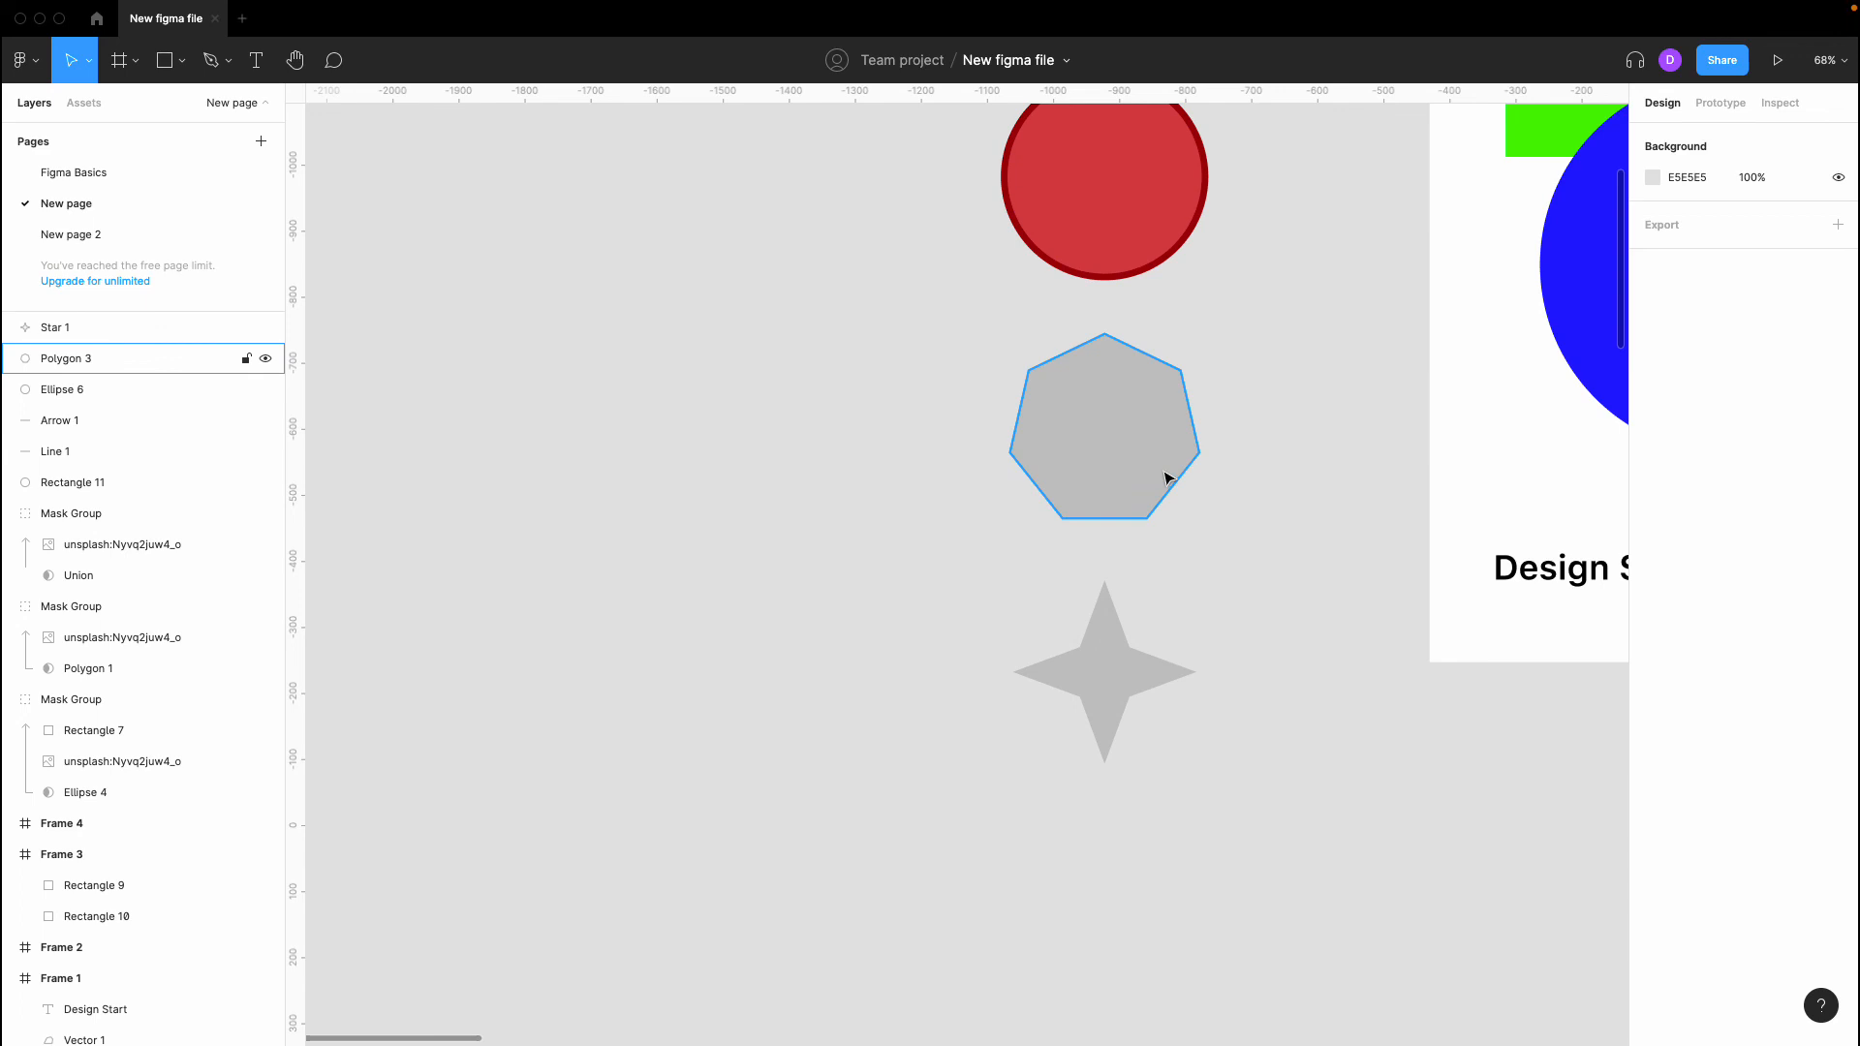
Duplicate the grey heptagon, the four-pointed star and the green circle into the empty canvas area beside the shape column
{"action": "left_click", "coordinate": [1167, 489]}
{"action": "left_click", "coordinate": [1138, 666], "text": "shift"}
{"action": "scroll", "coordinate": [1139, 666], "scroll_direction": "down", "scroll_amount": 3}
{"action": "left_click", "coordinate": [1140, 179], "text": "shift"}
{"action": "left_click_drag", "start_coordinate": [1140, 179], "coordinate": [788, 345], "text": "alt"}
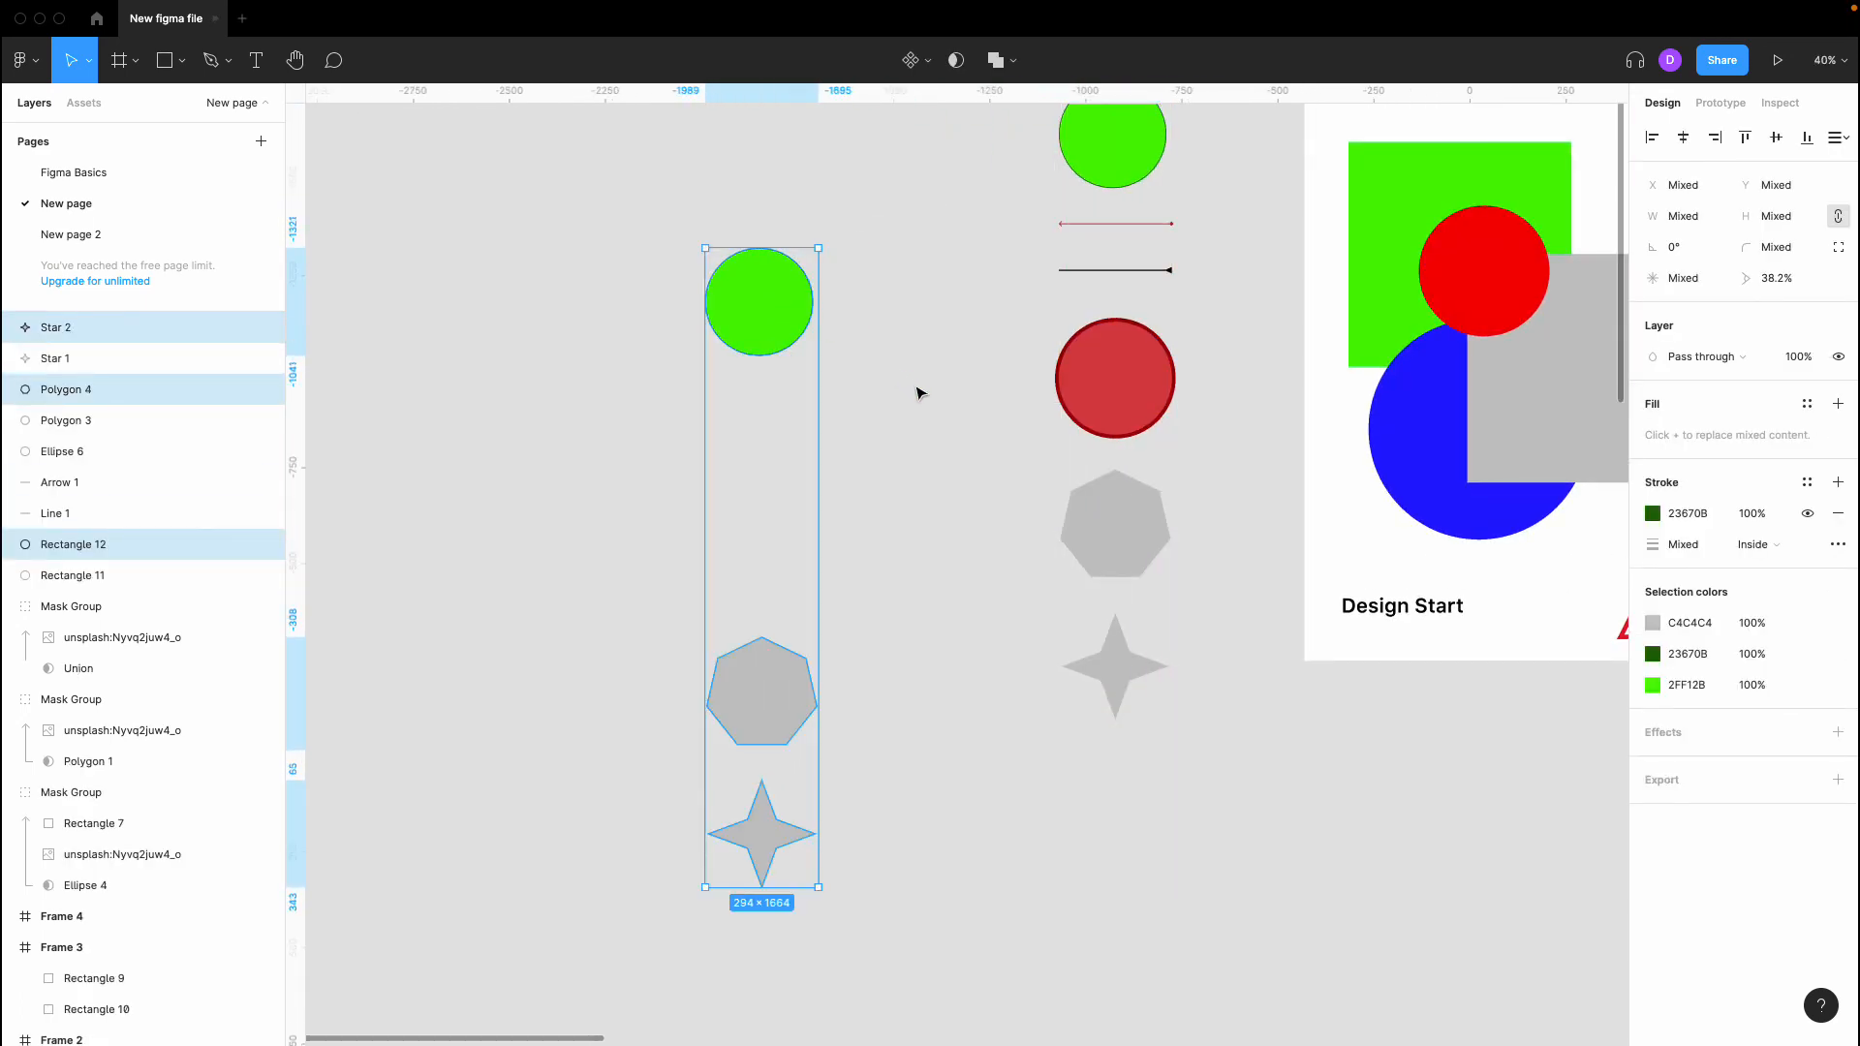
{"action": "left_click", "coordinate": [918, 391]}
Widen the copied green circle into a pill shape 610 wide and 280 high
{"action": "scroll", "coordinate": [871, 340], "scroll_direction": "down", "scroll_amount": 1}
{"action": "scroll", "coordinate": [871, 339], "scroll_direction": "left", "scroll_amount": 1}
{"action": "left_click", "coordinate": [847, 261]}
{"action": "left_click_drag", "start_coordinate": [846, 262], "coordinate": [978, 257]}
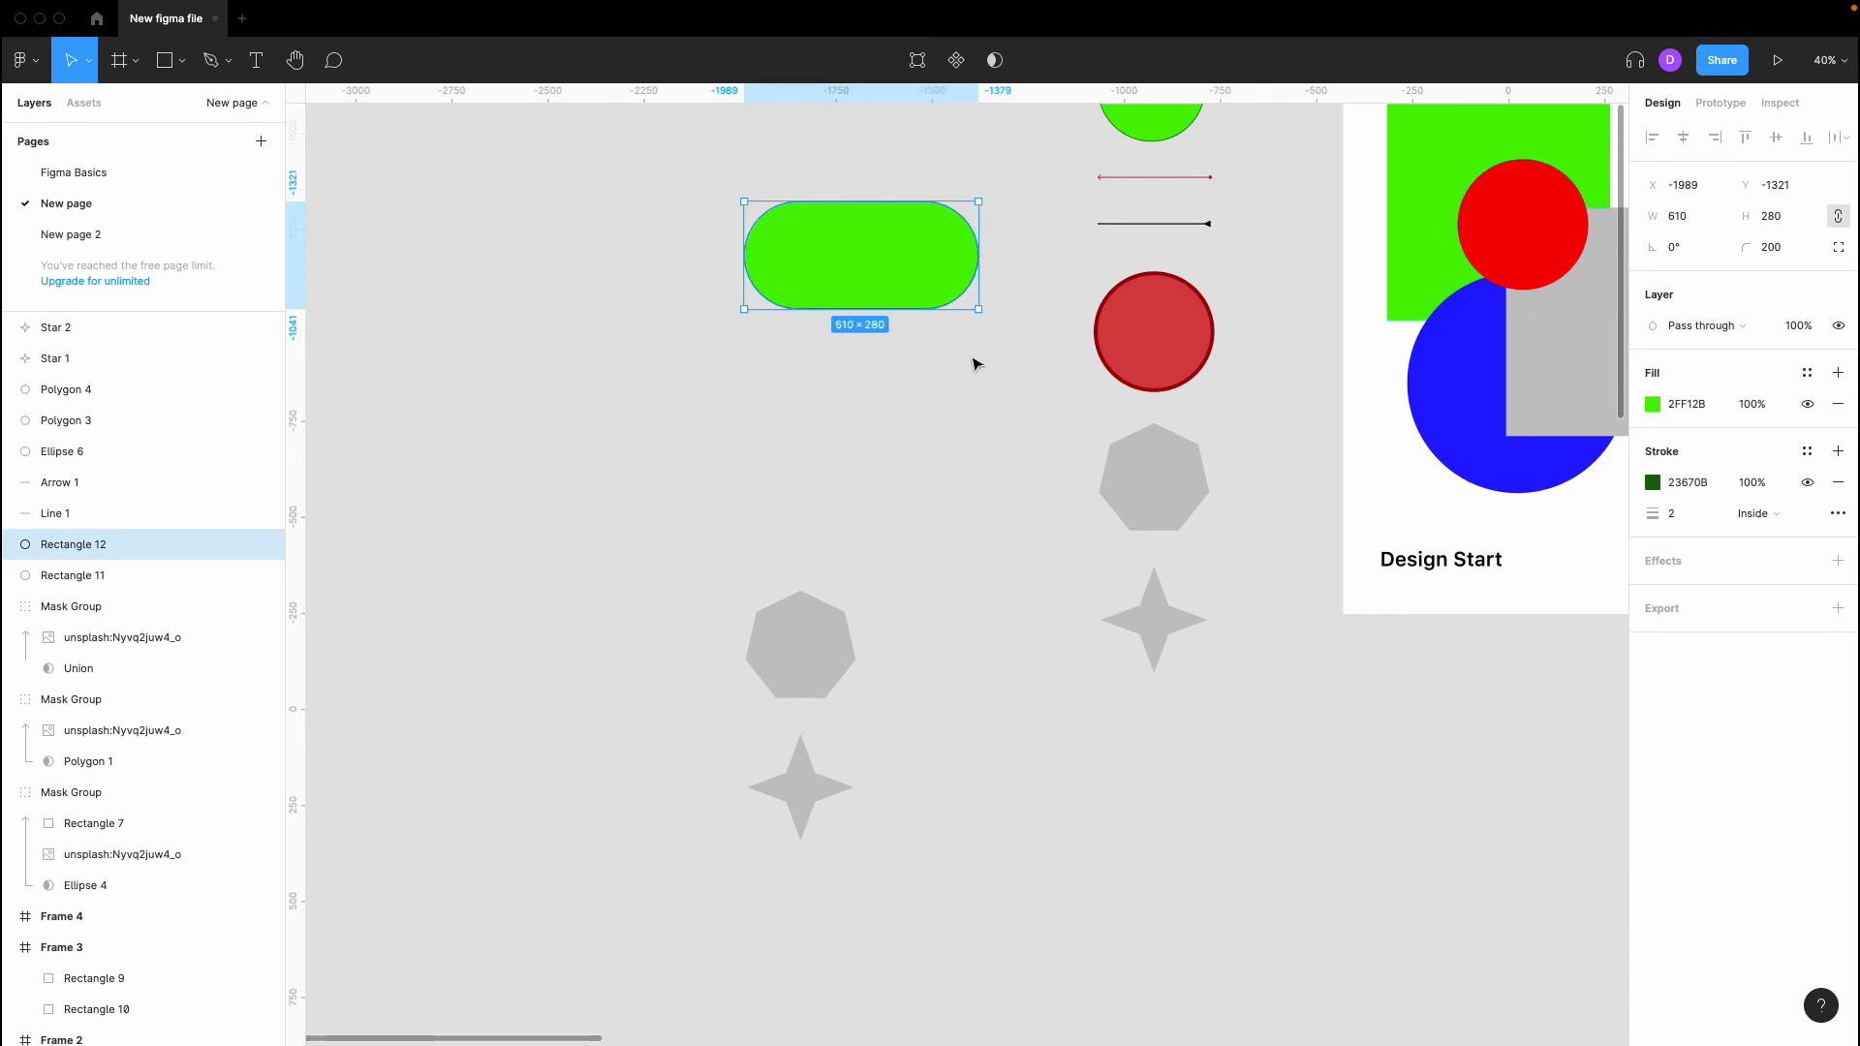
{"action": "key", "text": "Escape"}
Enlarge the copied heptagon over the lower part of the green pill and place the copied star over its upper edge
{"action": "left_click", "coordinate": [821, 646]}
{"action": "left_click_drag", "start_coordinate": [822, 646], "coordinate": [897, 350]}
{"action": "key", "text": "Escape"}
{"action": "left_click", "coordinate": [806, 804]}
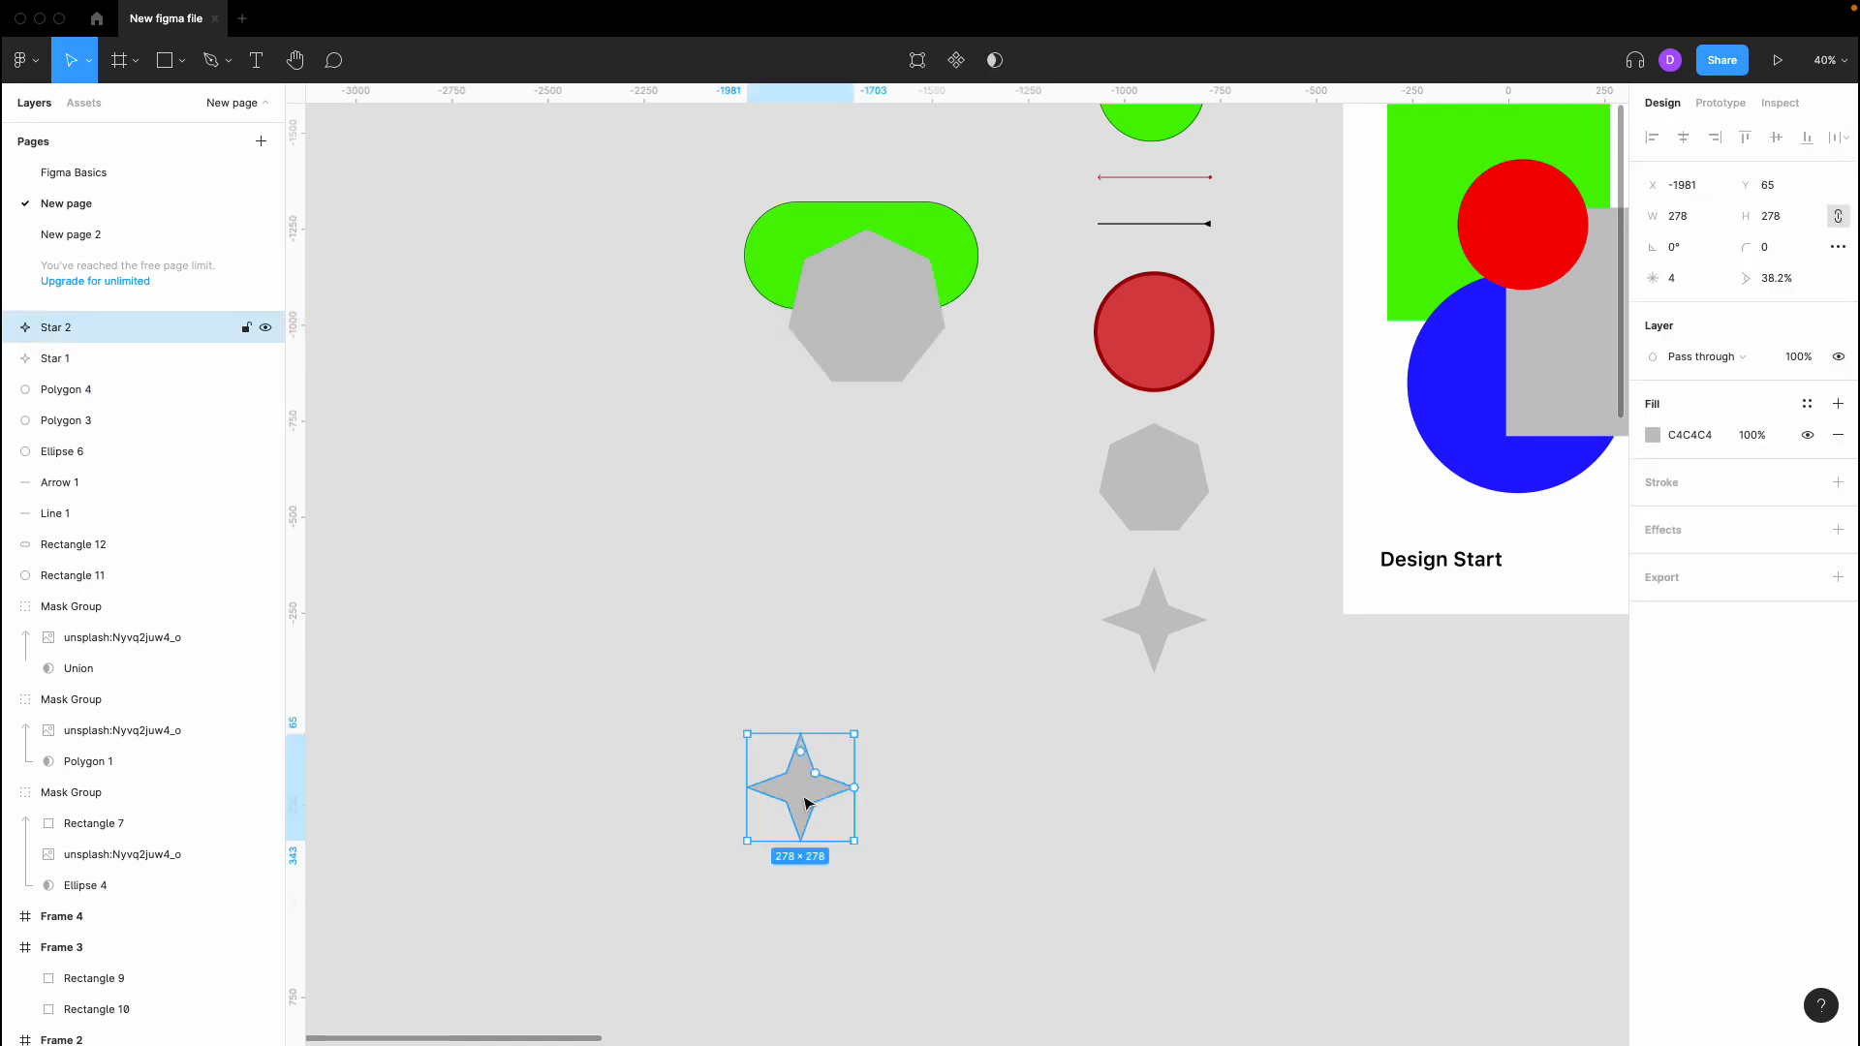
{"action": "left_click_drag", "start_coordinate": [806, 804], "coordinate": [871, 221]}
Select the overlapping star, pill and heptagon copies and combine them with a Union boolean operation
{"action": "left_click", "coordinate": [991, 178]}
{"action": "left_click_drag", "start_coordinate": [992, 178], "coordinate": [839, 296]}
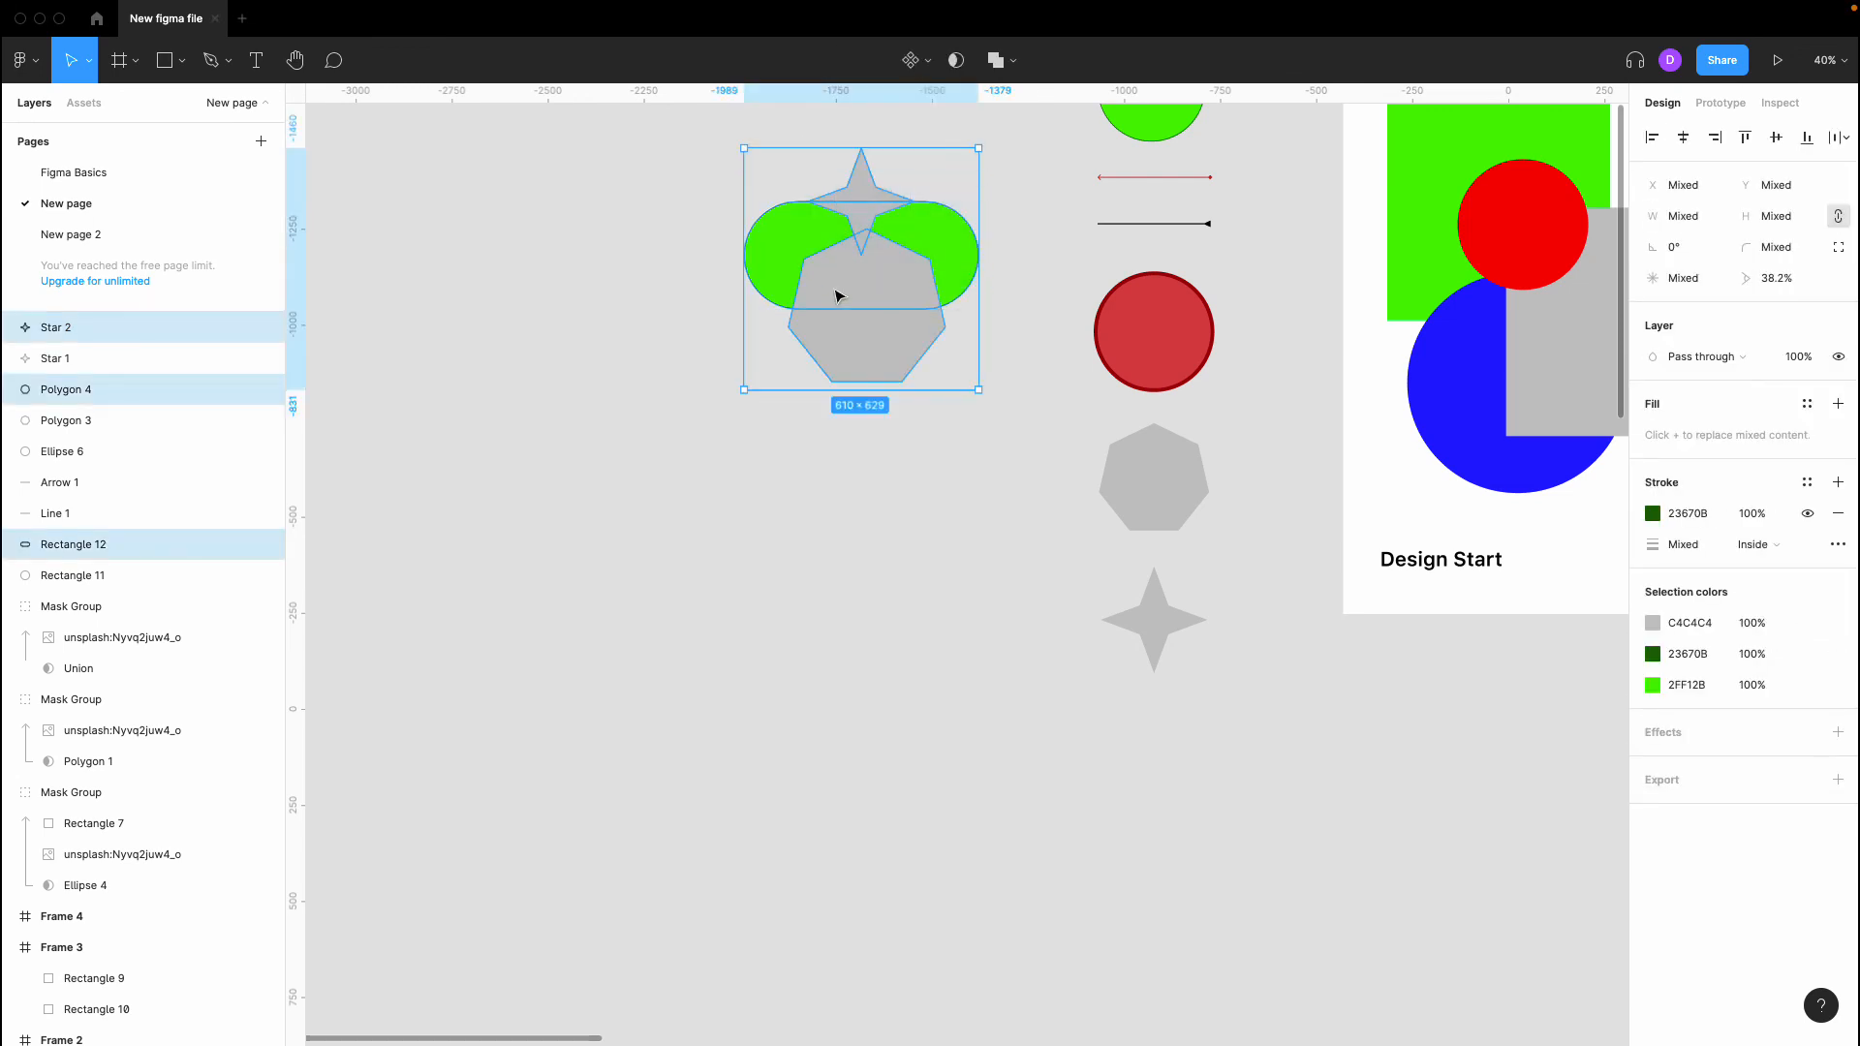
{"action": "left_click", "coordinate": [995, 60]}
{"action": "left_click", "coordinate": [961, 172]}
{"action": "scroll", "coordinate": [963, 171], "scroll_direction": "up", "scroll_amount": 5}
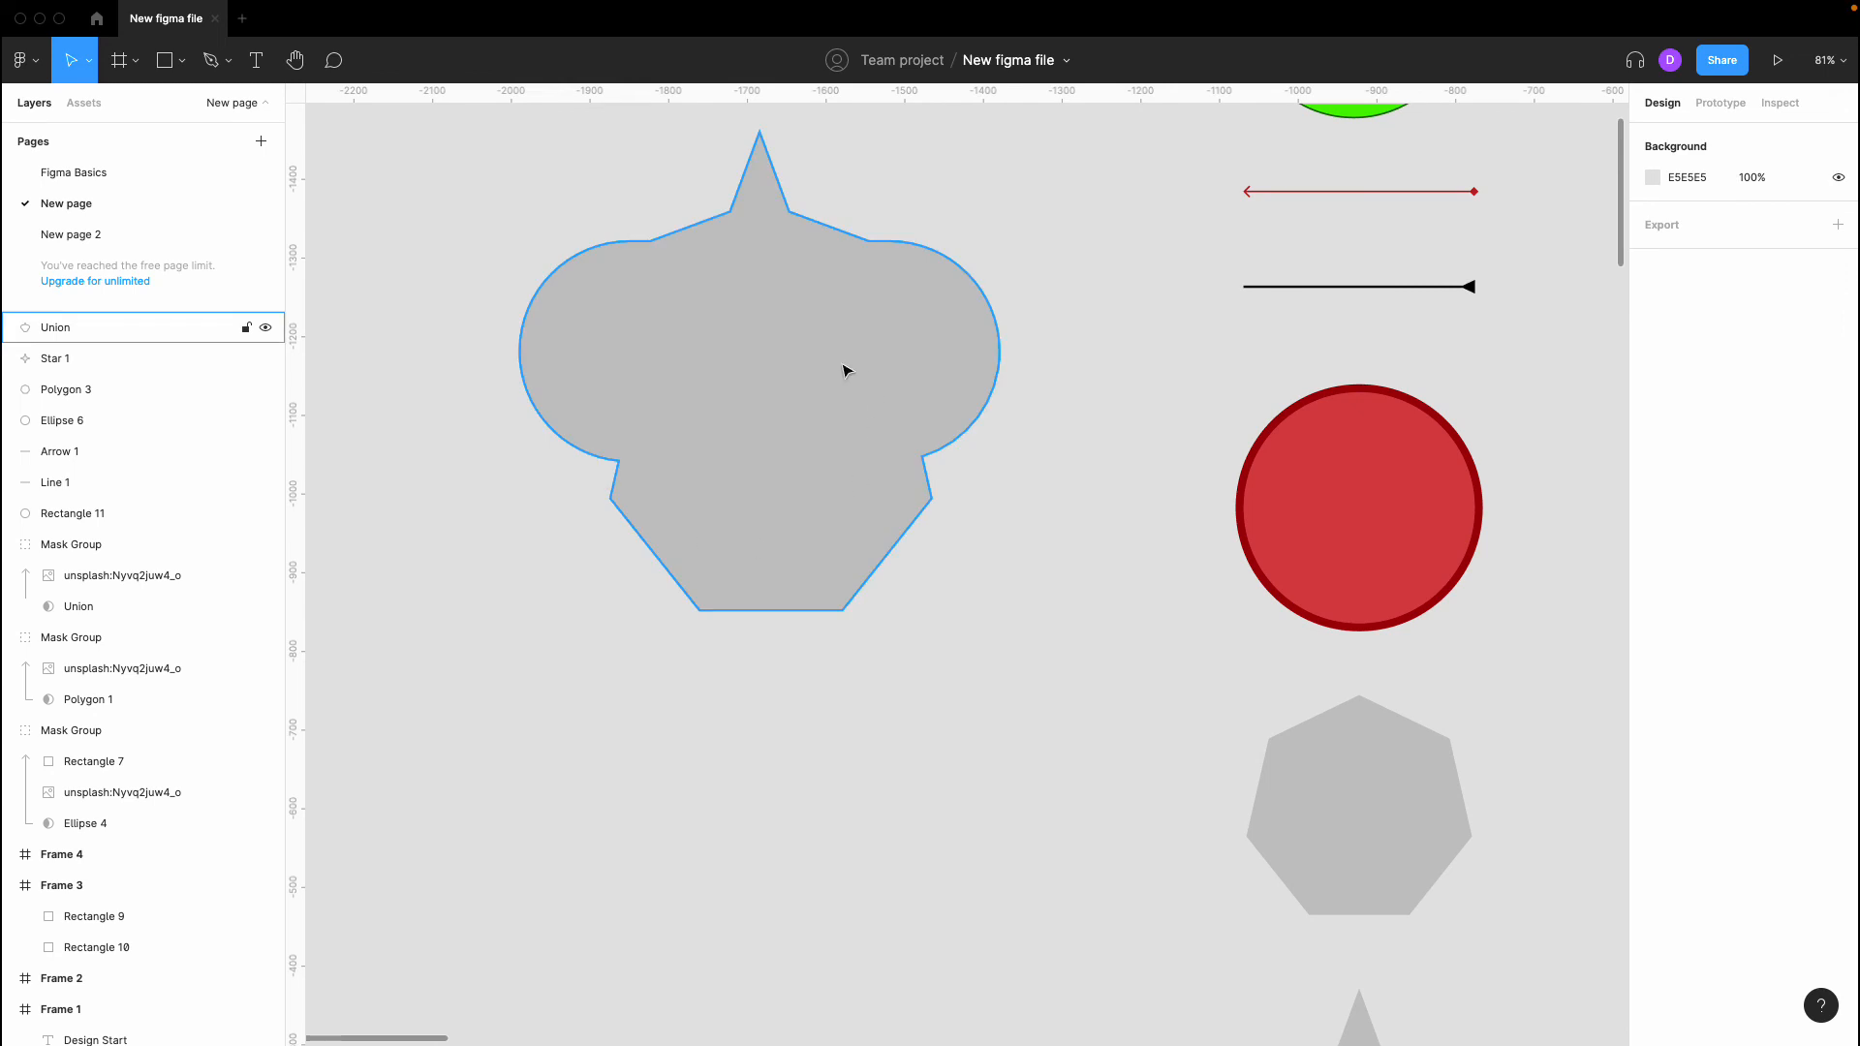
{"action": "scroll", "coordinate": [846, 371], "scroll_direction": "down", "scroll_amount": 4}
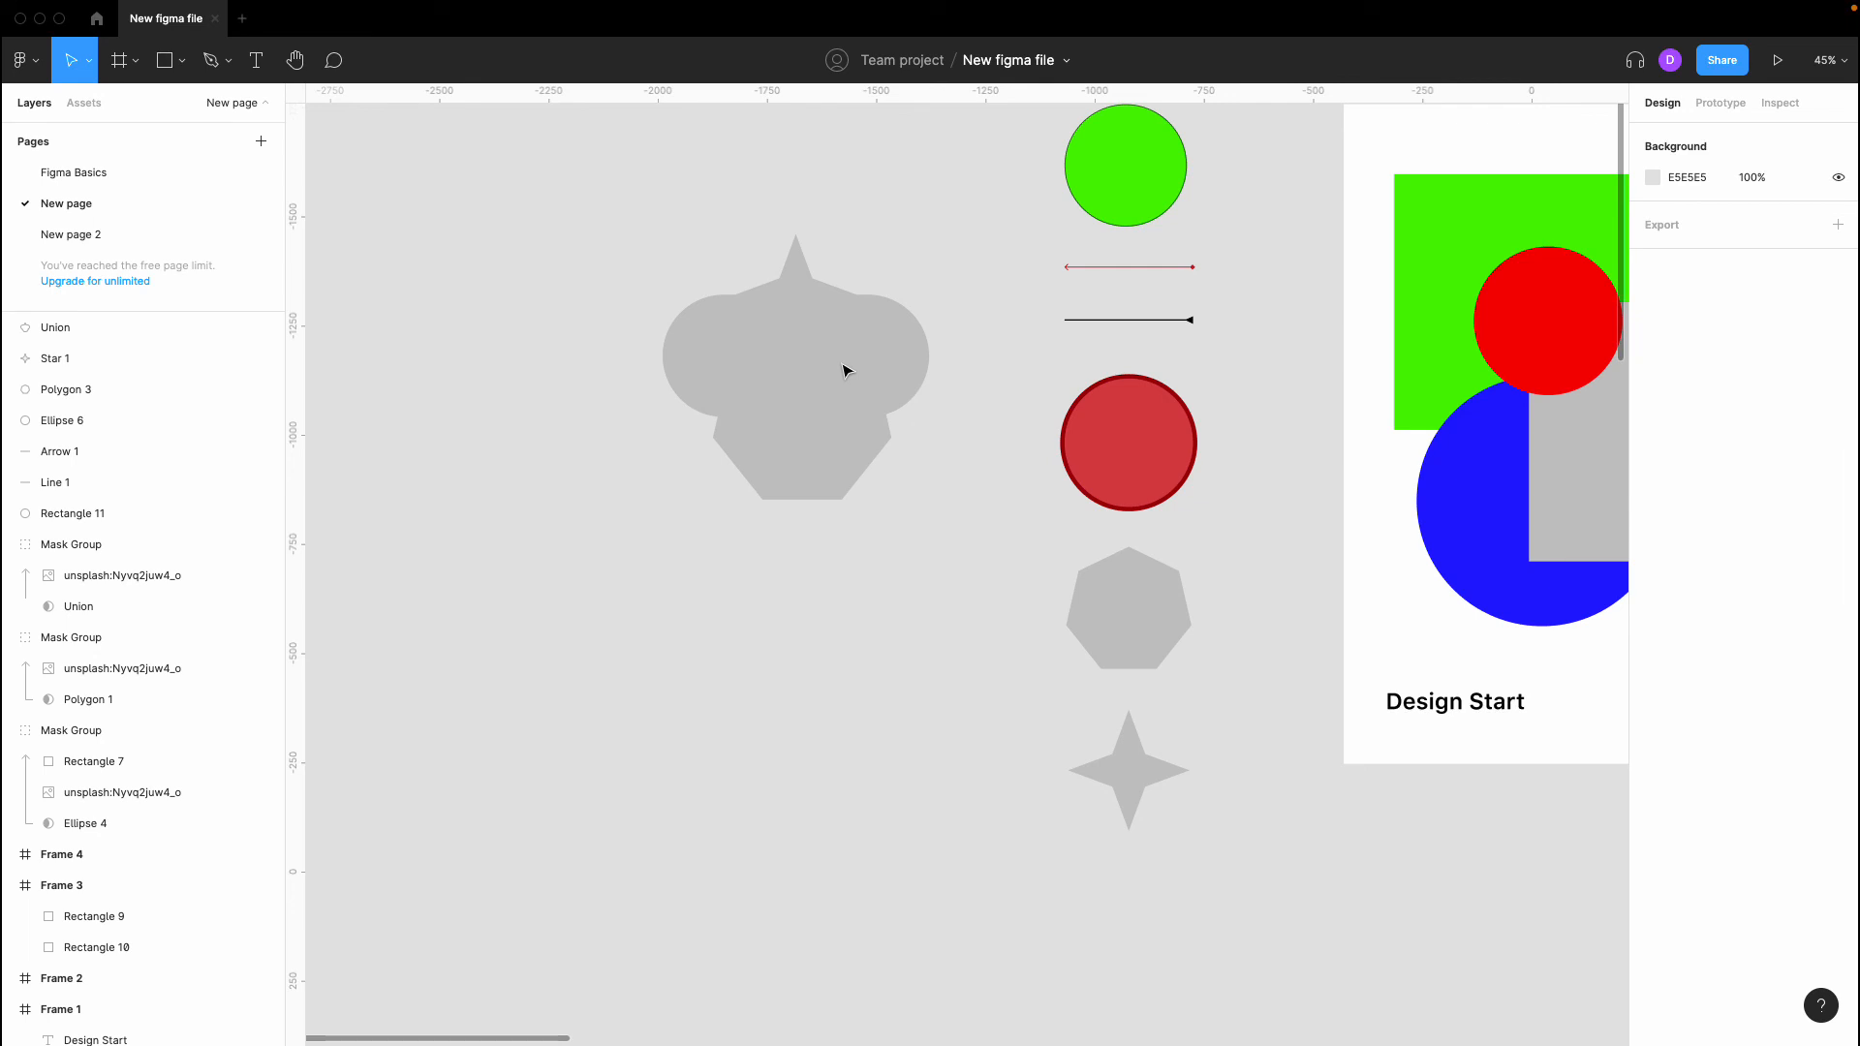
Undo the union and the rearranging of the star and heptagon copies, back to the widened green pill
{"action": "key", "text": "super+z"}
{"action": "key", "text": "super+z"}
{"action": "key", "text": "super+z"}
{"action": "key", "text": "super+z"}
{"action": "key", "text": "super+z"}
{"action": "key", "text": "super+z"}
{"action": "key", "text": "super+z"}
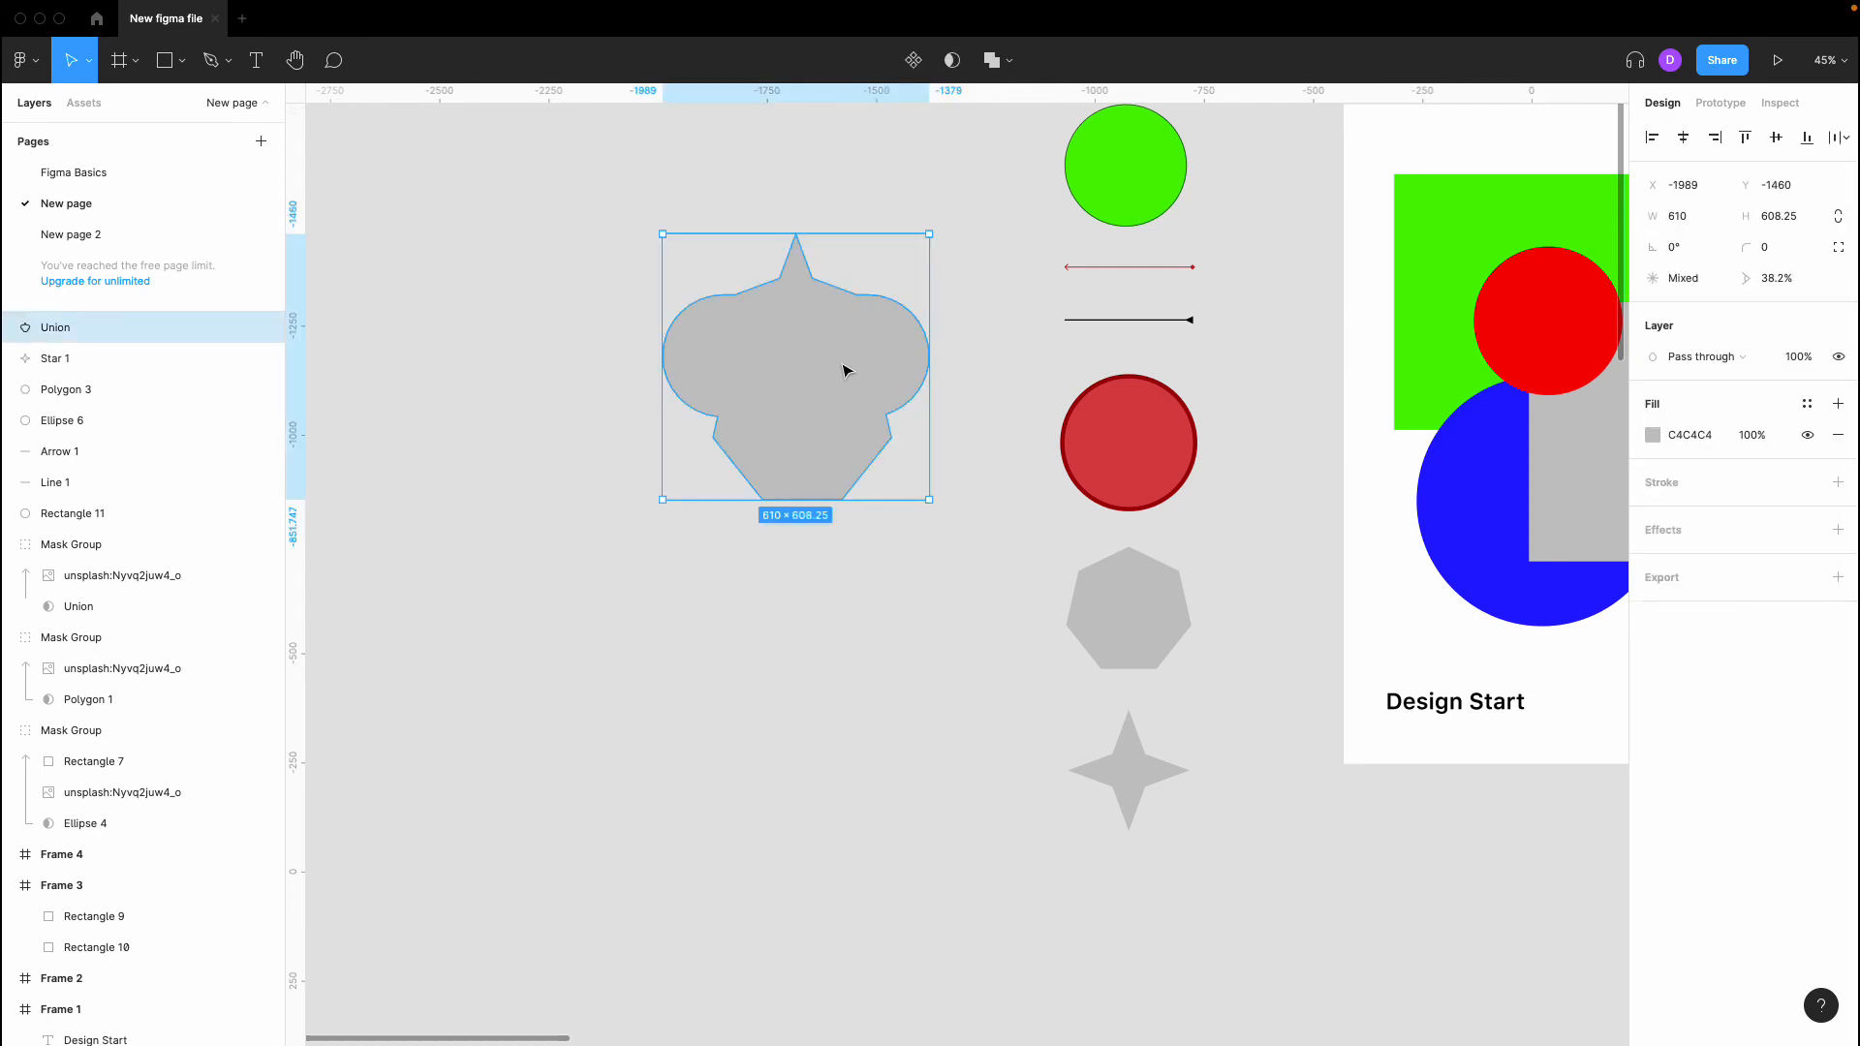
{"action": "key", "text": "super+z"}
{"action": "key", "text": "super+z"}
{"action": "key", "text": "super+z"}
{"action": "key", "text": "super+z"}
{"action": "key", "text": "super+z"}
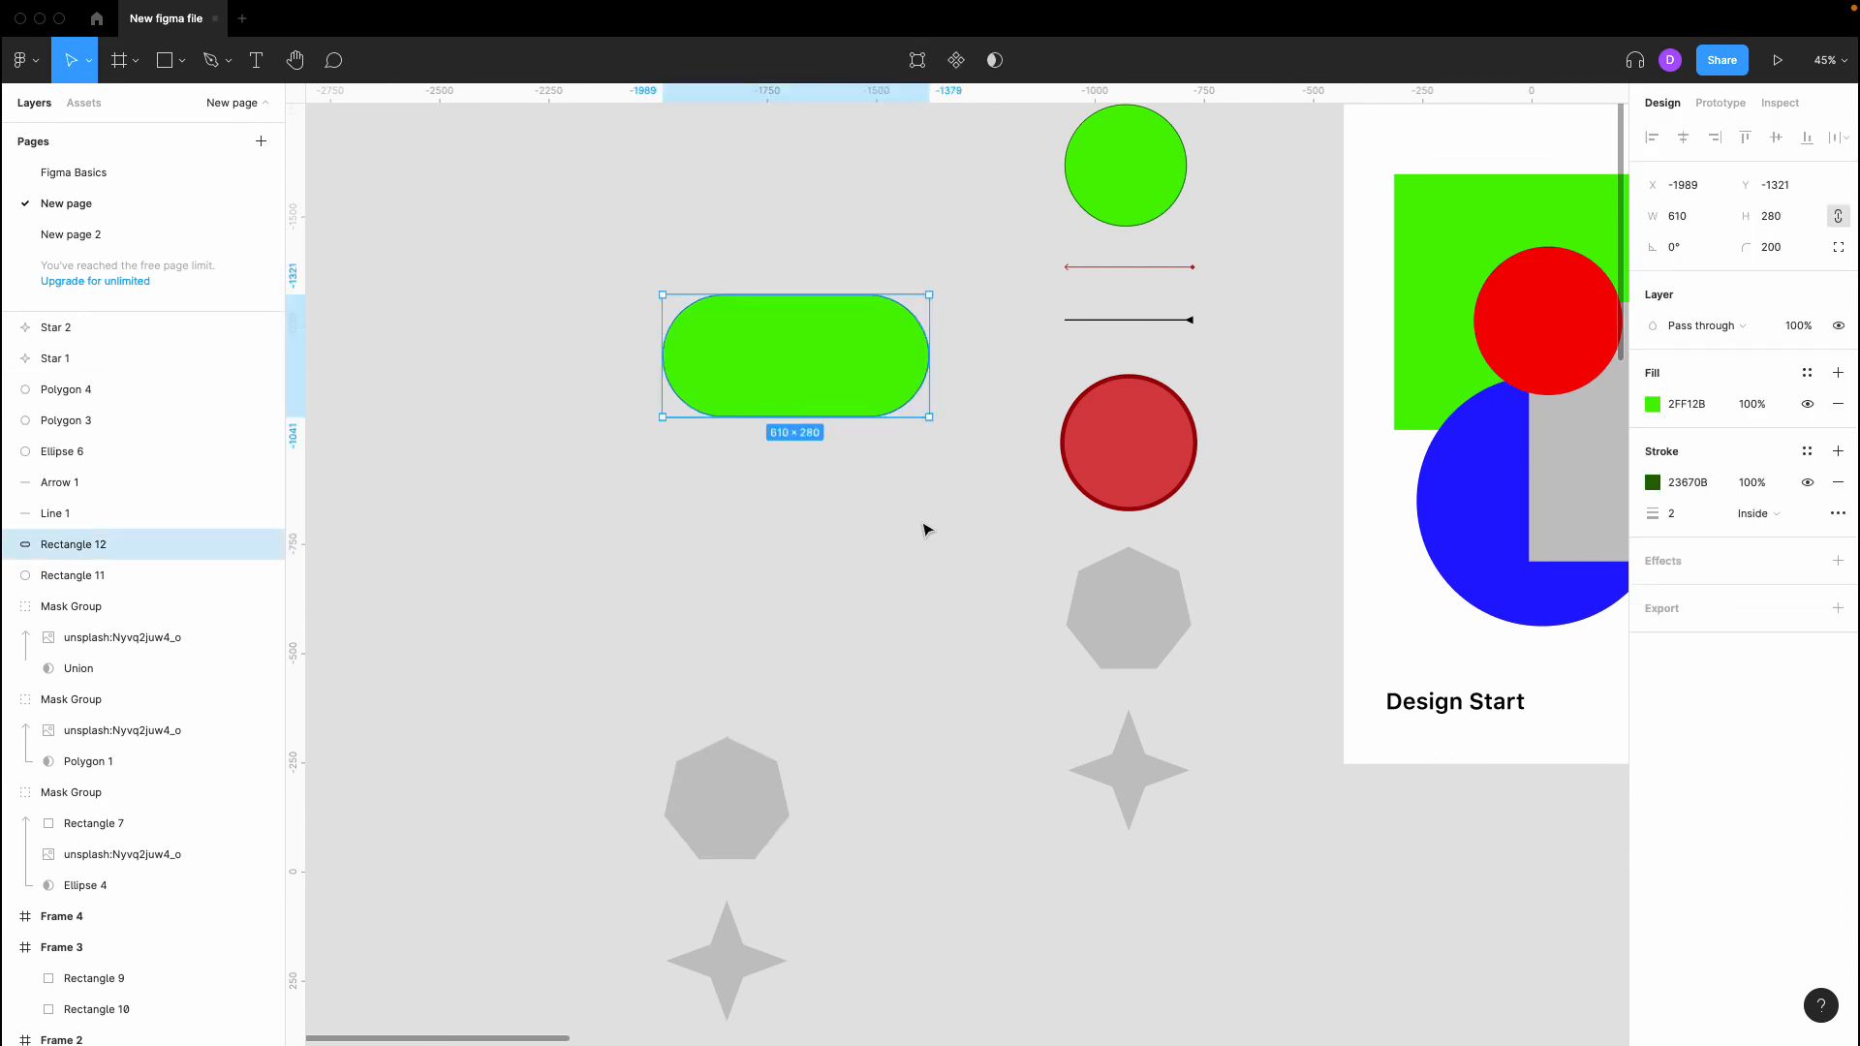